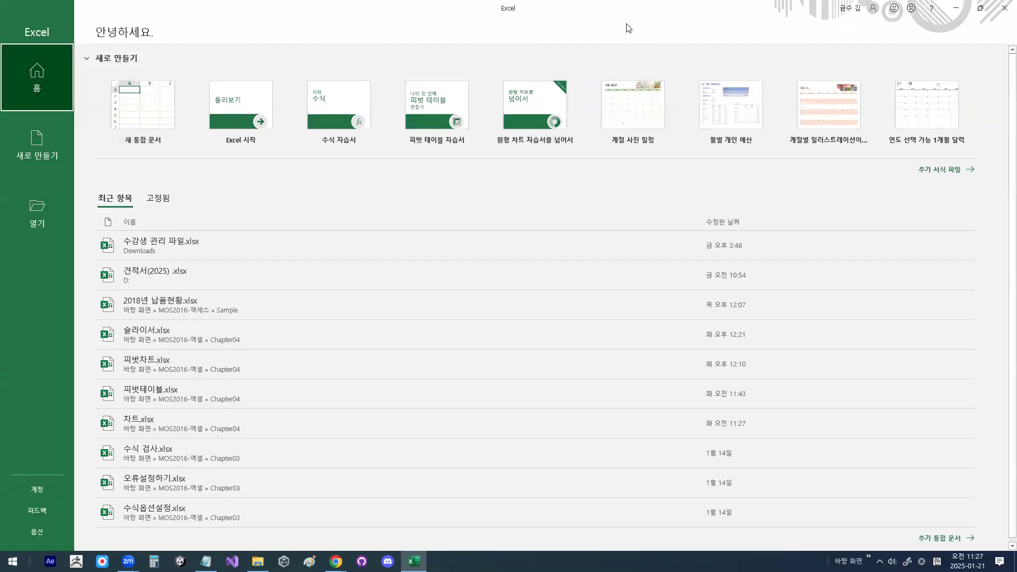
Restore the maximized Excel start window to a floating window and enlarge it in width and height
{"action": "left_click", "coordinate": [980, 7]}
{"action": "left_click_drag", "start_coordinate": [616, 37], "coordinate": [521, 125]}
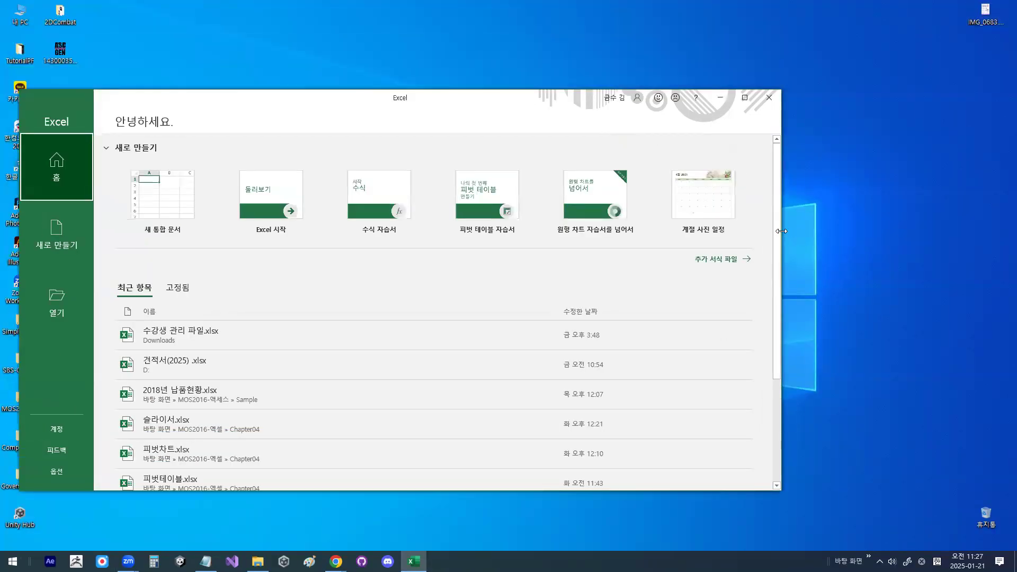
{"action": "left_click_drag", "start_coordinate": [781, 231], "coordinate": [1004, 231]}
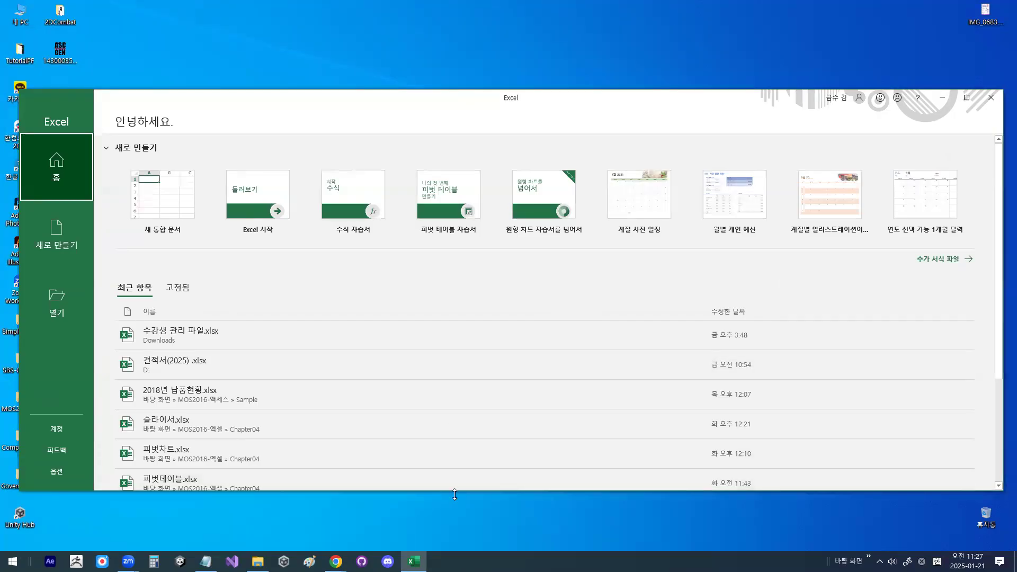
{"action": "left_click_drag", "start_coordinate": [454, 494], "coordinate": [455, 528]}
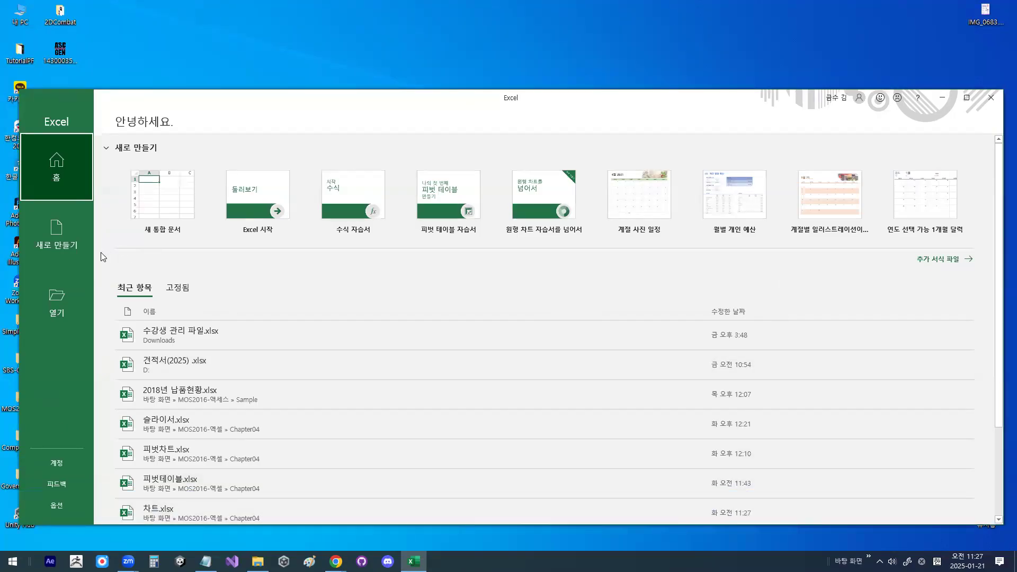
Browse for a workbook to open and go to the folder C:\2024_컴활1급\엑셀\작업파일
{"action": "left_click", "coordinate": [59, 298]}
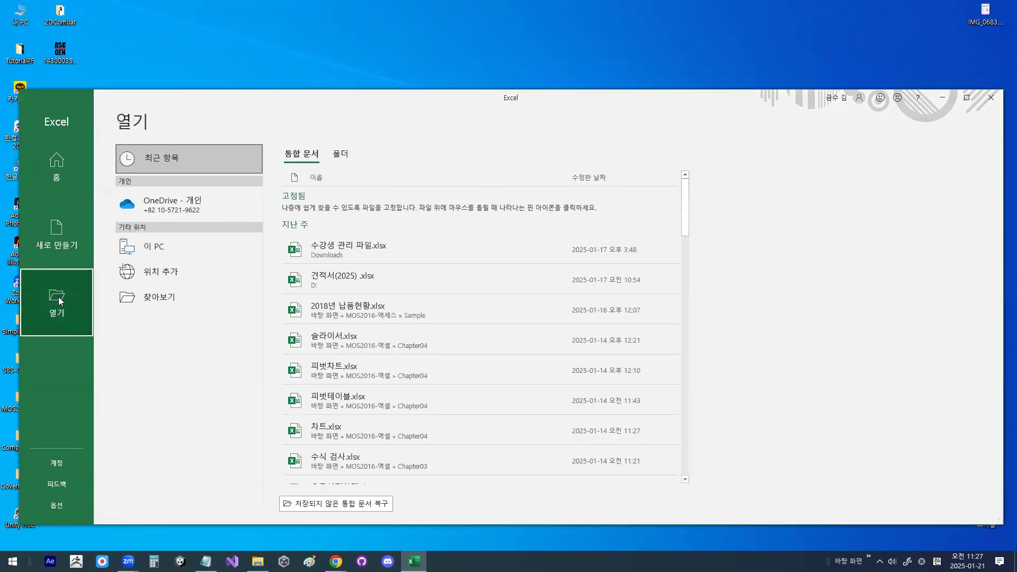
{"action": "left_click", "coordinate": [151, 299]}
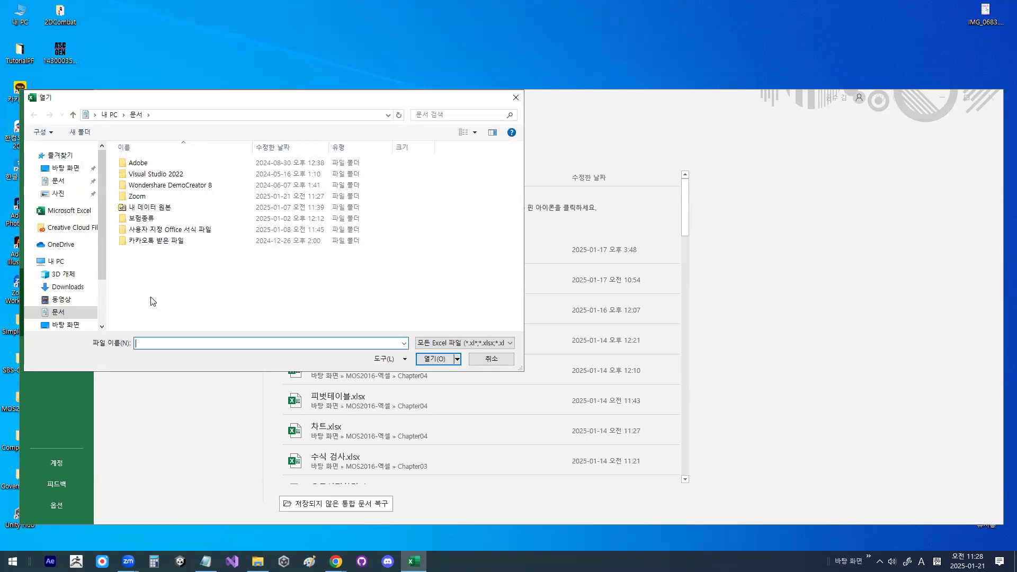
{"action": "left_click_drag", "start_coordinate": [103, 271], "coordinate": [99, 301]}
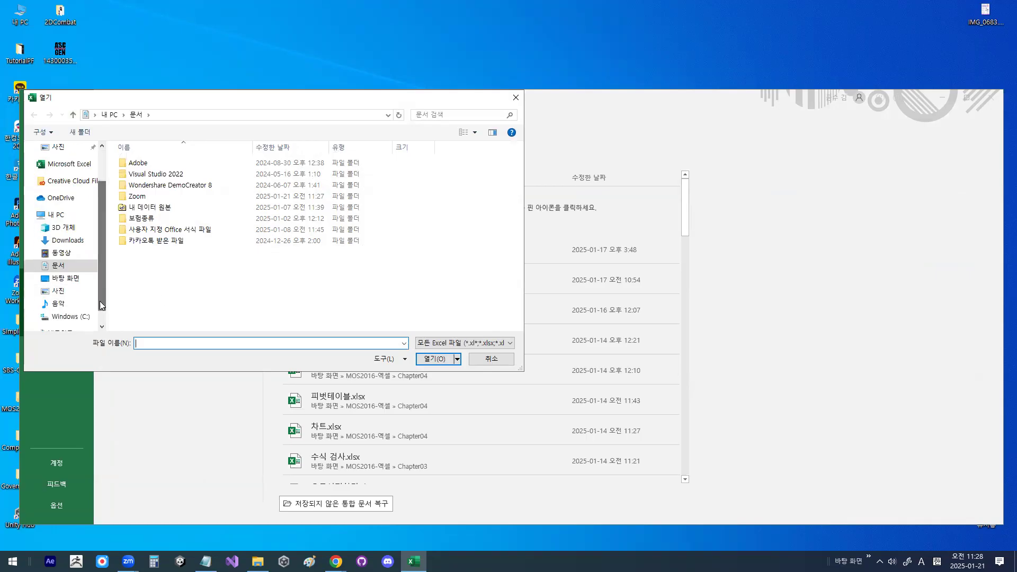
{"action": "left_click", "coordinate": [76, 317]}
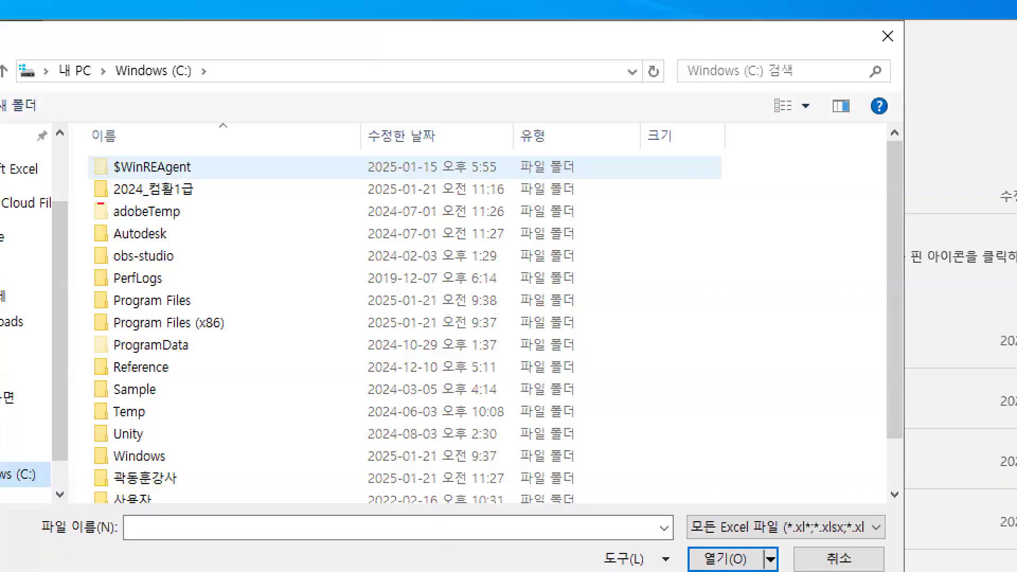
{"action": "mouse_move", "coordinate": [121, 180]}
{"action": "left_mouse_down"}
{"action": "mouse_move", "coordinate": [168, 180]}
{"action": "mouse_move", "coordinate": [205, 202]}
{"action": "mouse_move", "coordinate": [127, 210]}
{"action": "mouse_move", "coordinate": [156, 153]}
{"action": "mouse_move", "coordinate": [219, 209]}
{"action": "left_mouse_up"}
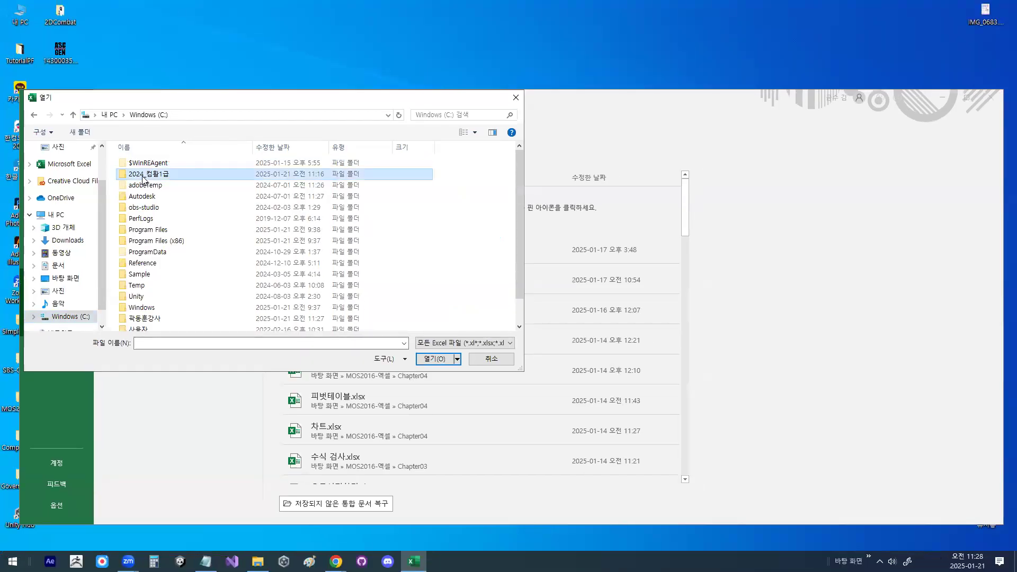
{"action": "double_click", "coordinate": [148, 174]}
{"action": "mouse_move", "coordinate": [141, 175]}
{"action": "left_mouse_down"}
{"action": "mouse_move", "coordinate": [94, 160]}
{"action": "mouse_move", "coordinate": [147, 173]}
{"action": "left_mouse_up"}
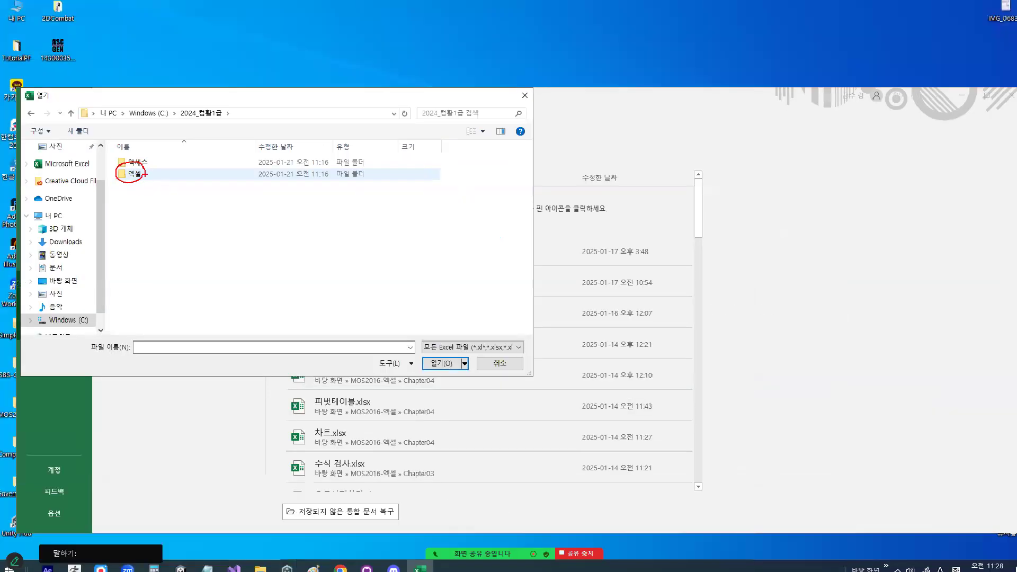
{"action": "double_click", "coordinate": [142, 174]}
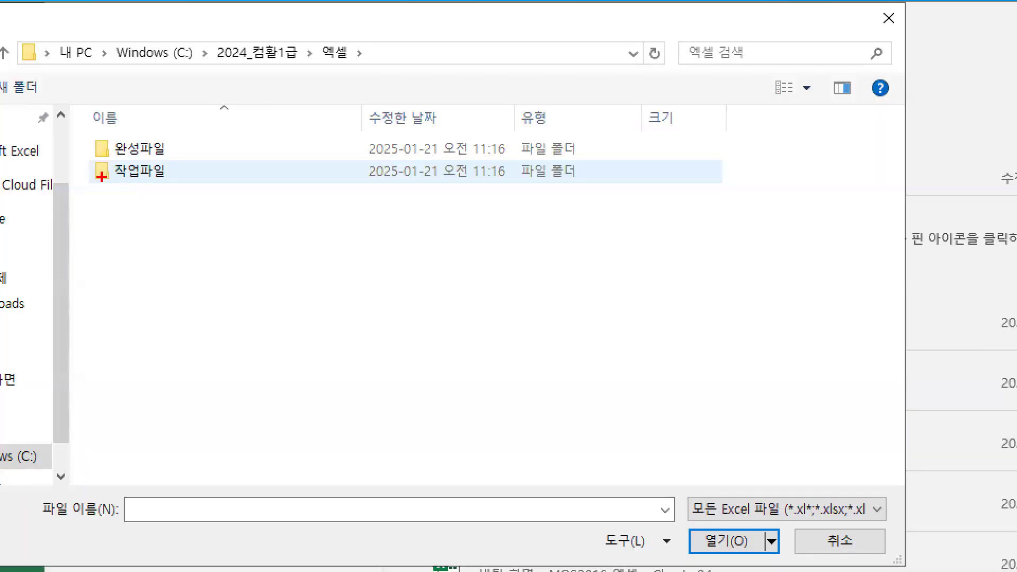
{"action": "left_click_drag", "start_coordinate": [119, 178], "coordinate": [163, 177]}
{"action": "double_click", "coordinate": [143, 175]}
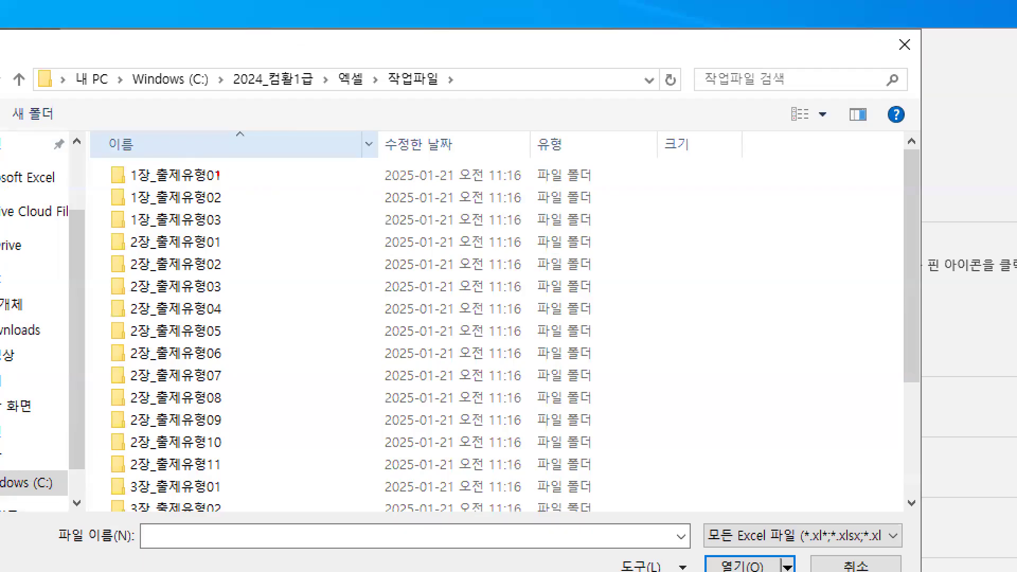
Open the workbook 출제유형01_문제.xlsm from the 1장_출제유형01 folder
{"action": "left_click_drag", "start_coordinate": [217, 174], "coordinate": [204, 175]}
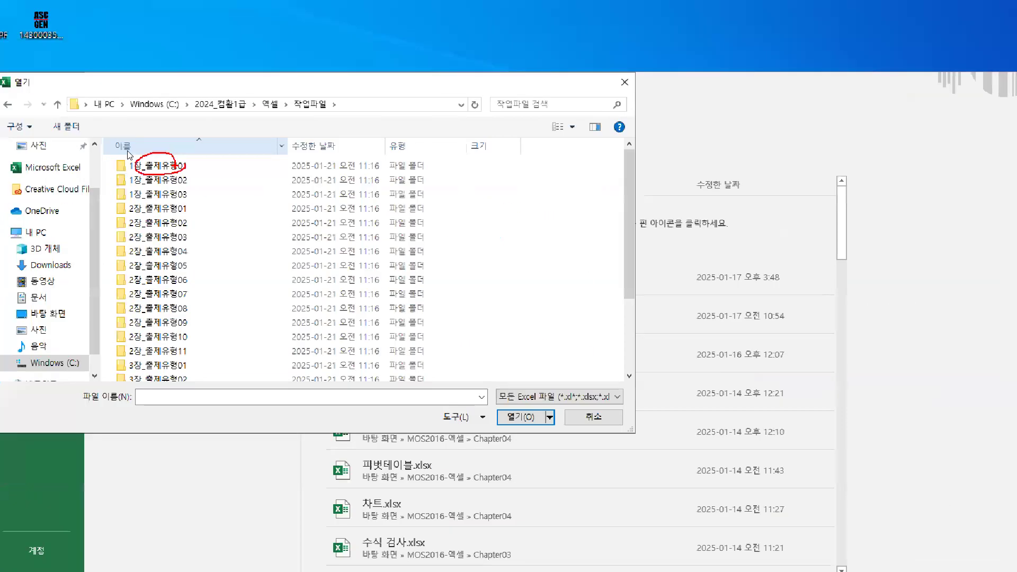
{"action": "double_click", "coordinate": [151, 166]}
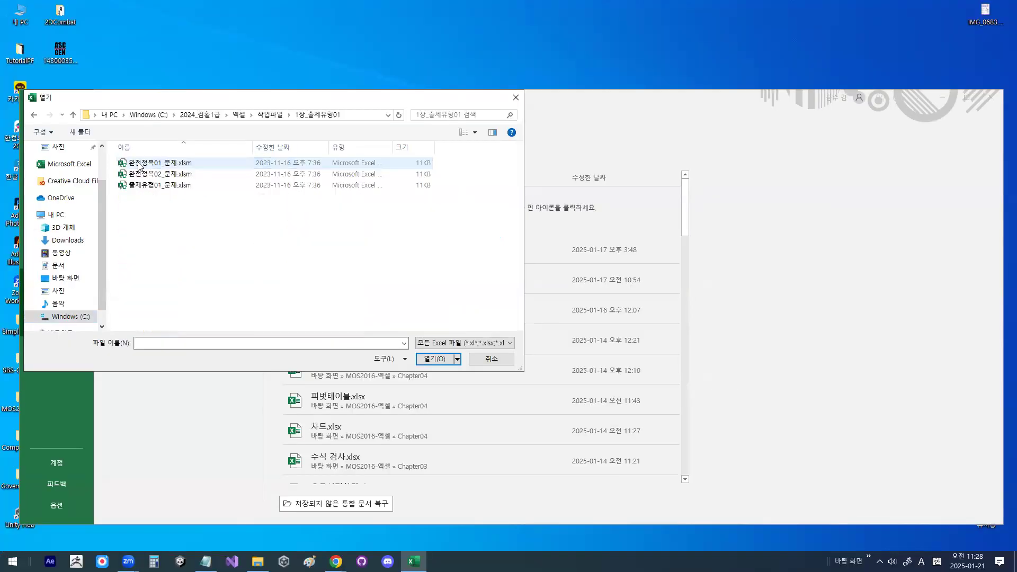
{"action": "mouse_move", "coordinate": [121, 152]}
{"action": "left_mouse_down"}
{"action": "mouse_move", "coordinate": [99, 181]}
{"action": "mouse_move", "coordinate": [85, 237]}
{"action": "left_mouse_up"}
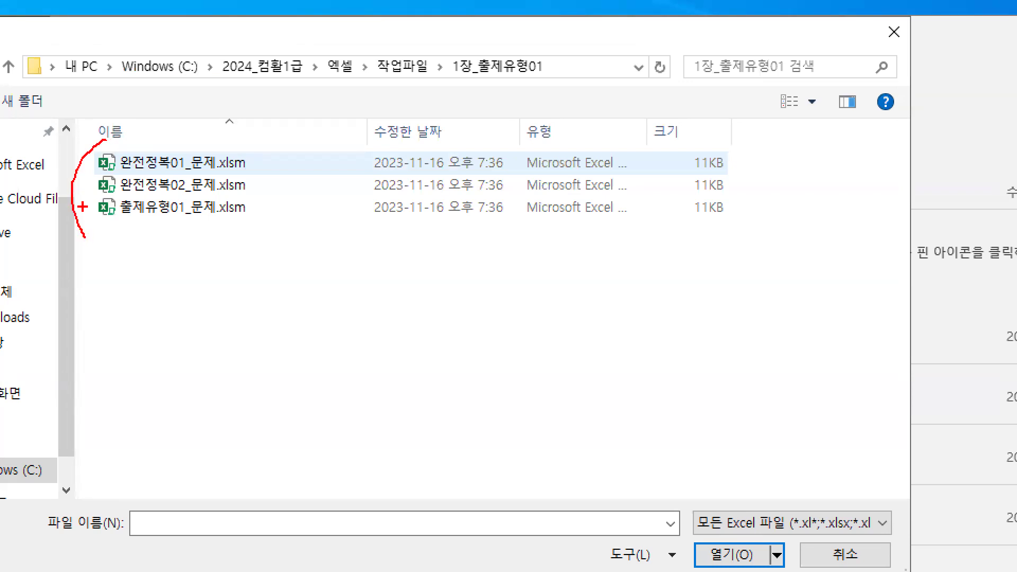
{"action": "left_click_drag", "start_coordinate": [189, 218], "coordinate": [143, 204]}
{"action": "left_click", "coordinate": [152, 215]}
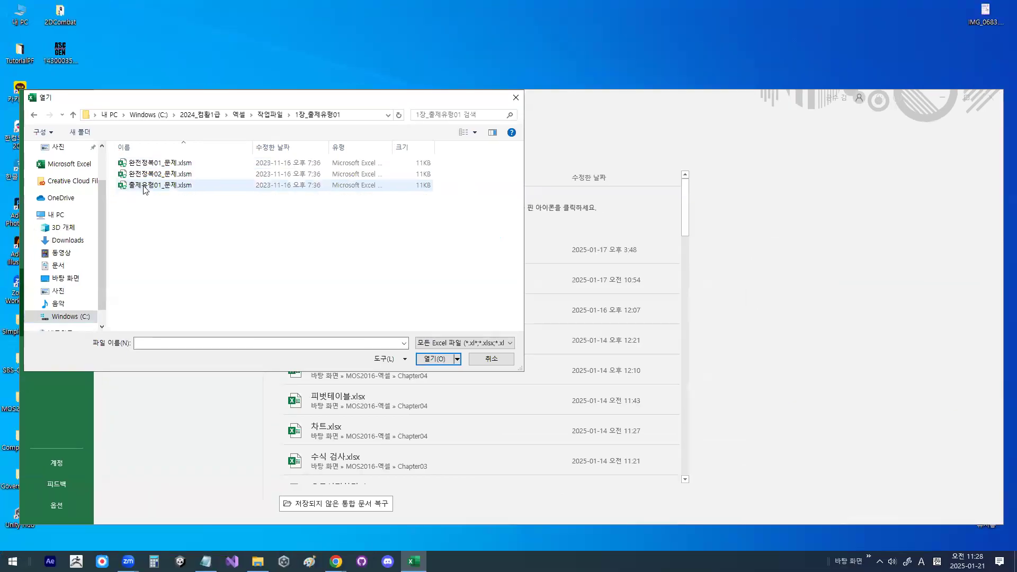
{"action": "double_click", "coordinate": [145, 185]}
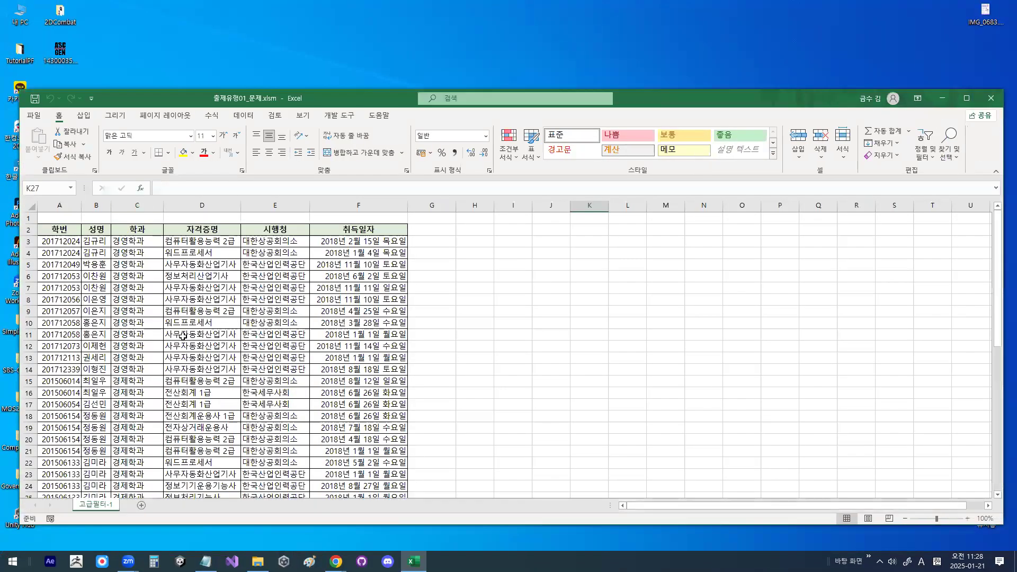
Set the font of the entire 고급필터-1 sheet to HY견고딕 and move the workbook window higher on the desktop
{"action": "scroll", "coordinate": [182, 336], "scroll_direction": "down", "scroll_amount": 2}
{"action": "left_click", "coordinate": [32, 208]}
{"action": "scroll", "coordinate": [32, 208], "scroll_direction": "up", "scroll_amount": 4}
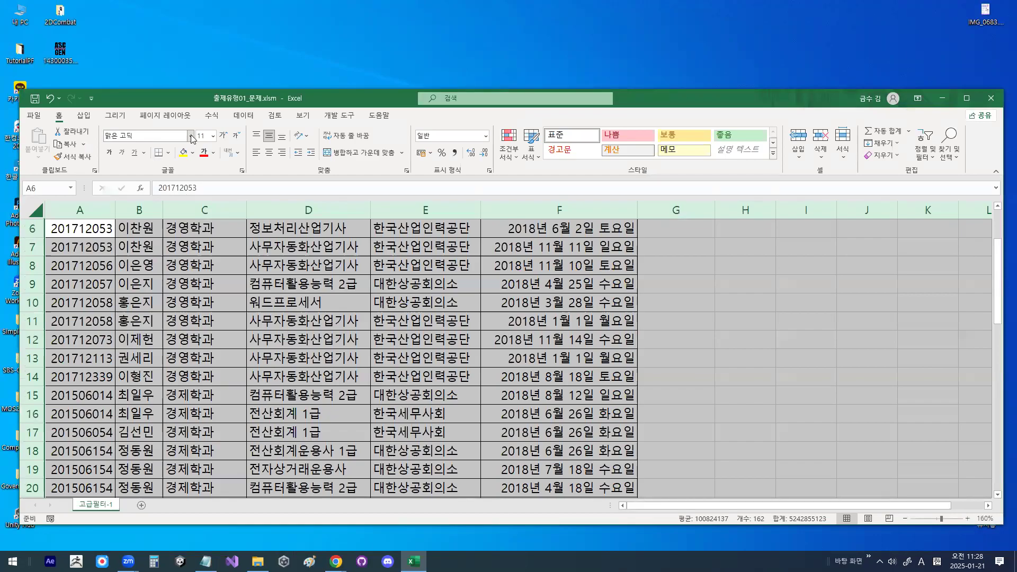
{"action": "left_click", "coordinate": [191, 137]}
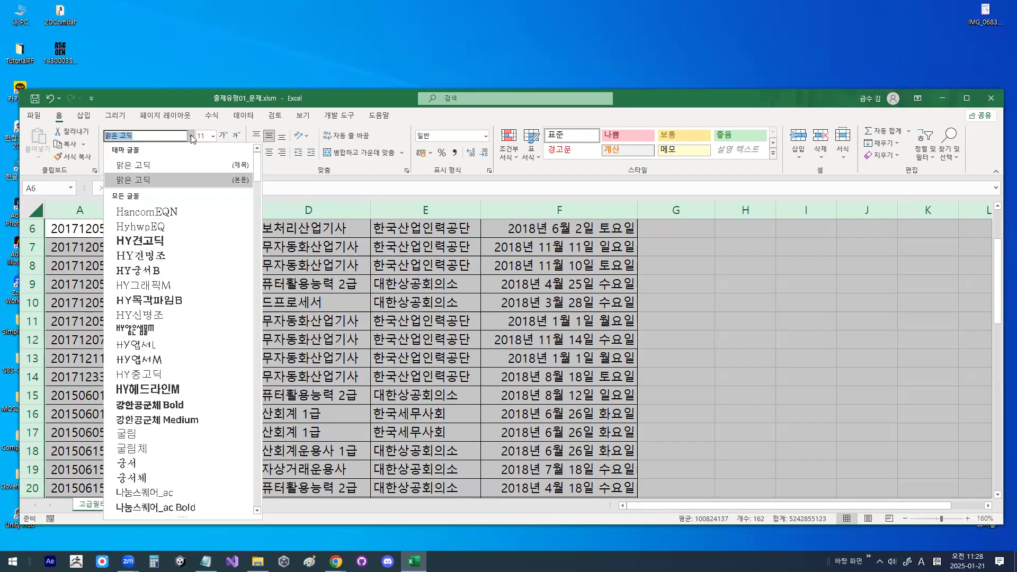
{"action": "left_click", "coordinate": [137, 242]}
{"action": "left_click", "coordinate": [181, 273]}
{"action": "scroll", "coordinate": [181, 274], "scroll_direction": "up", "scroll_amount": 5}
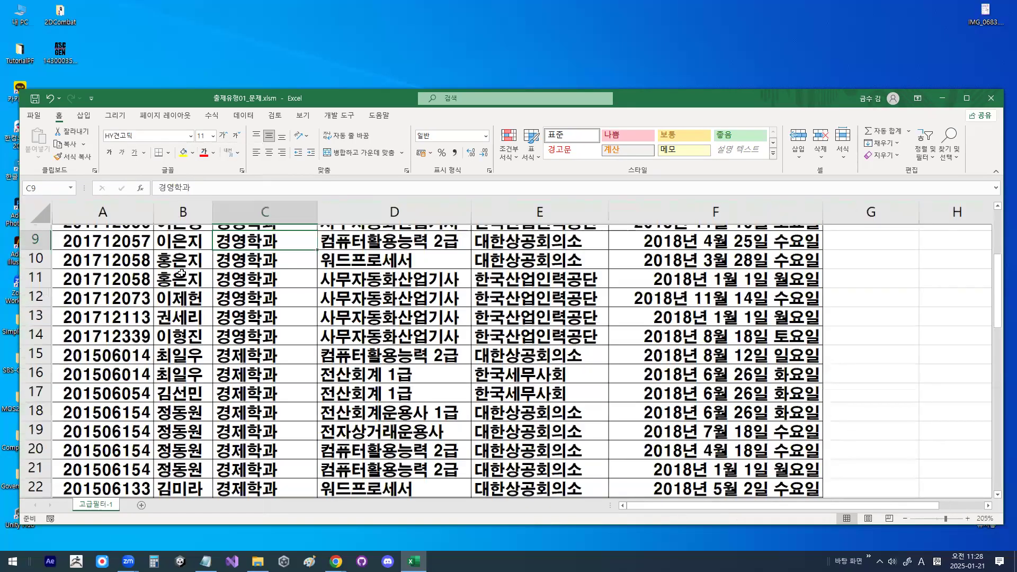
{"action": "scroll", "coordinate": [181, 274], "scroll_direction": "up", "scroll_amount": 3}
{"action": "left_click_drag", "start_coordinate": [311, 93], "coordinate": [305, 17]}
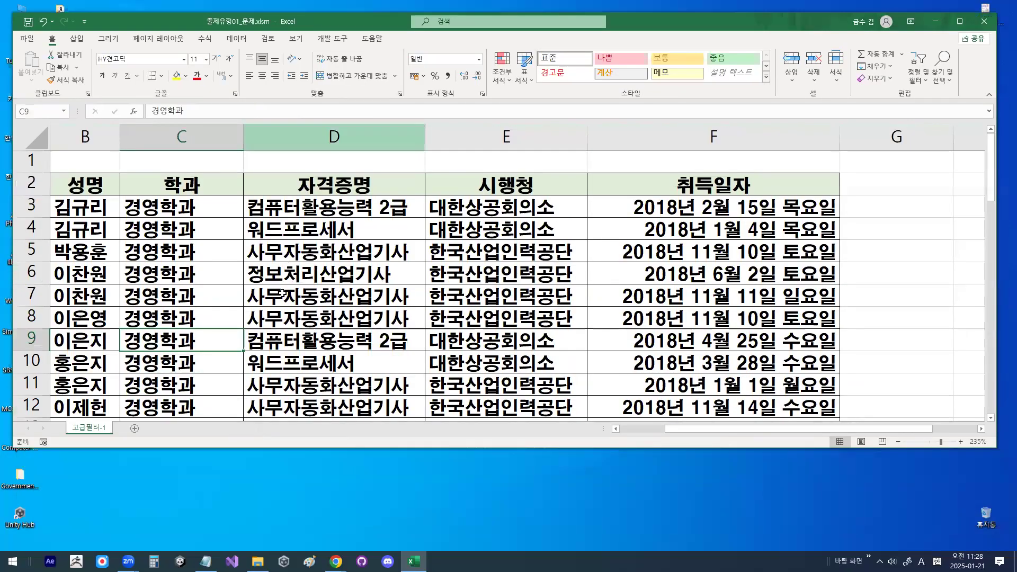
Switch to the lesson notes in Notepad and read the 고급필터 sections on extracting results, copying elsewhere and entering conditions
{"action": "left_click", "coordinate": [206, 561]}
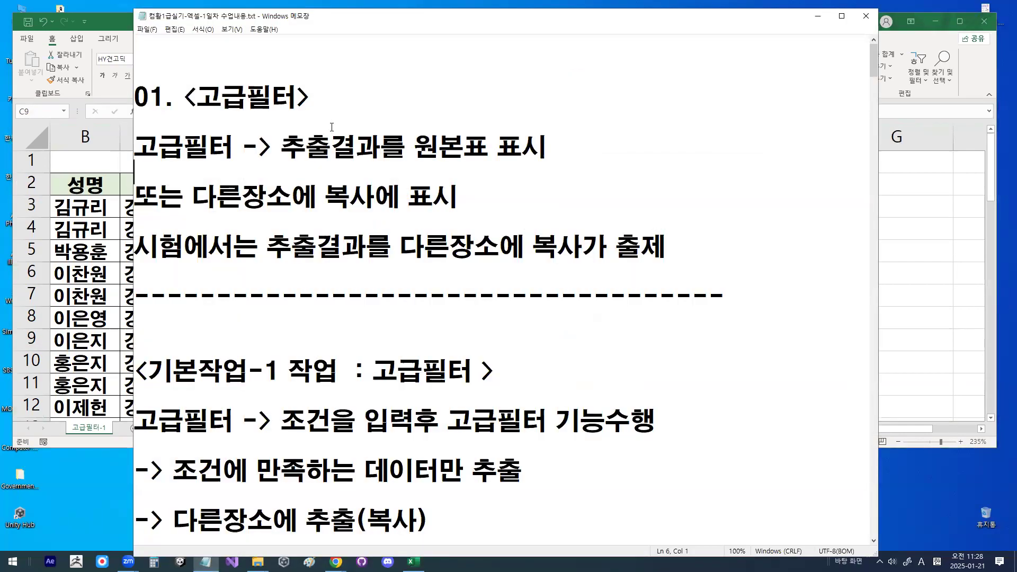
{"action": "left_click_drag", "start_coordinate": [414, 146], "coordinate": [537, 147]}
{"action": "left_click_drag", "start_coordinate": [247, 96], "coordinate": [299, 94]}
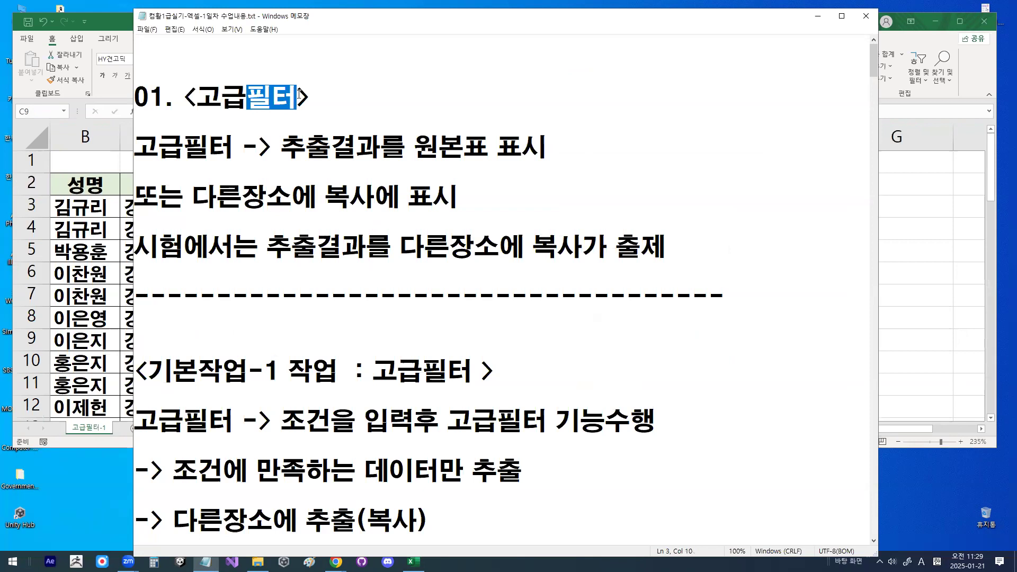
{"action": "left_click_drag", "start_coordinate": [192, 197], "coordinate": [462, 196]}
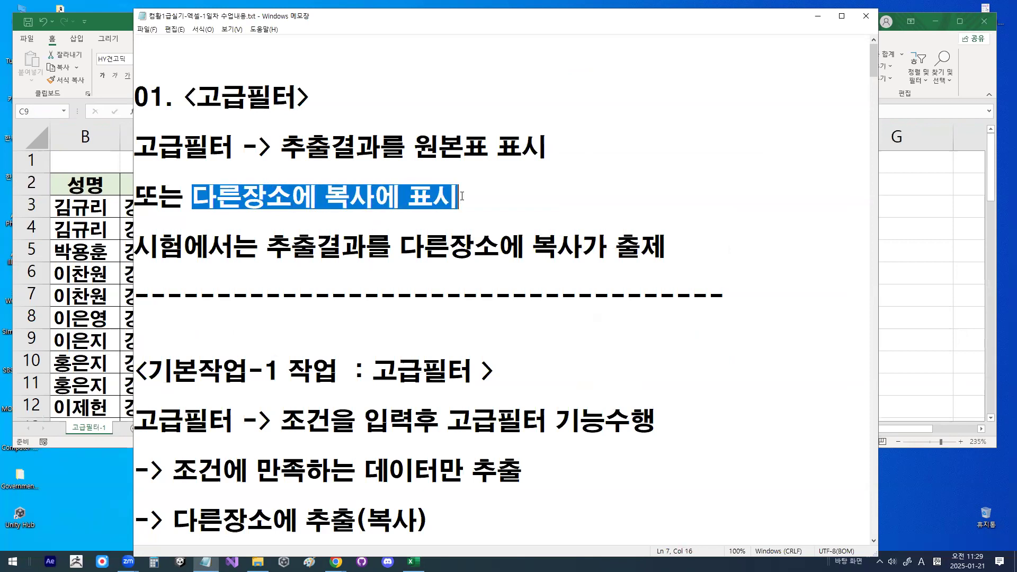
{"action": "left_click_drag", "start_coordinate": [400, 247], "coordinate": [657, 243]}
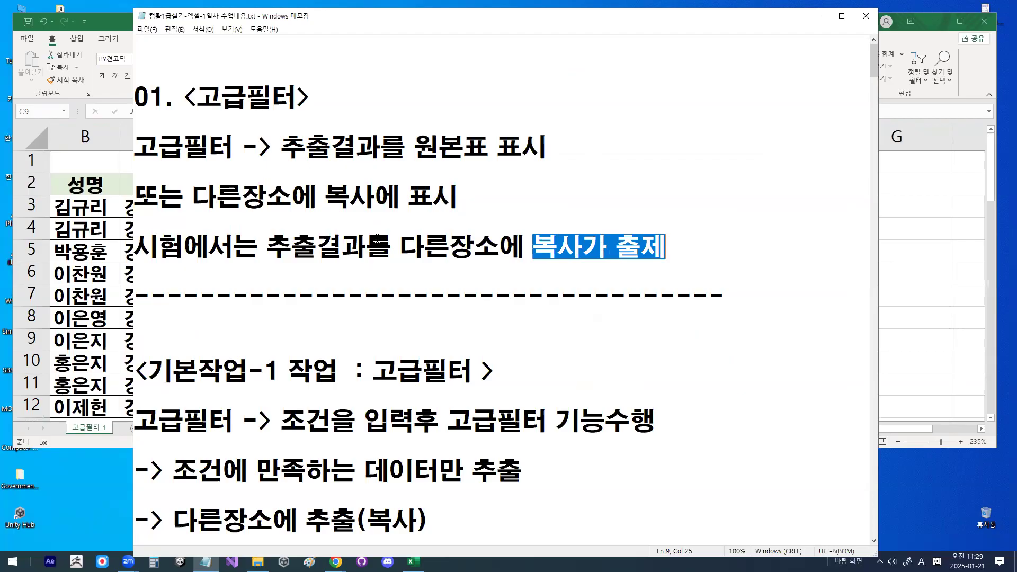
{"action": "scroll", "coordinate": [373, 244], "scroll_direction": "down", "scroll_amount": 1}
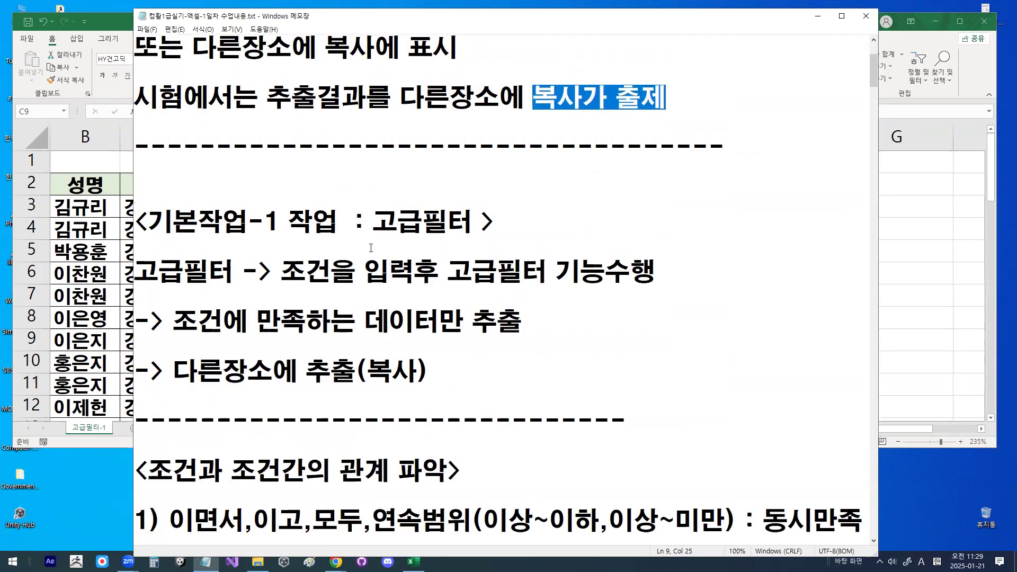
{"action": "left_click_drag", "start_coordinate": [281, 272], "coordinate": [416, 270]}
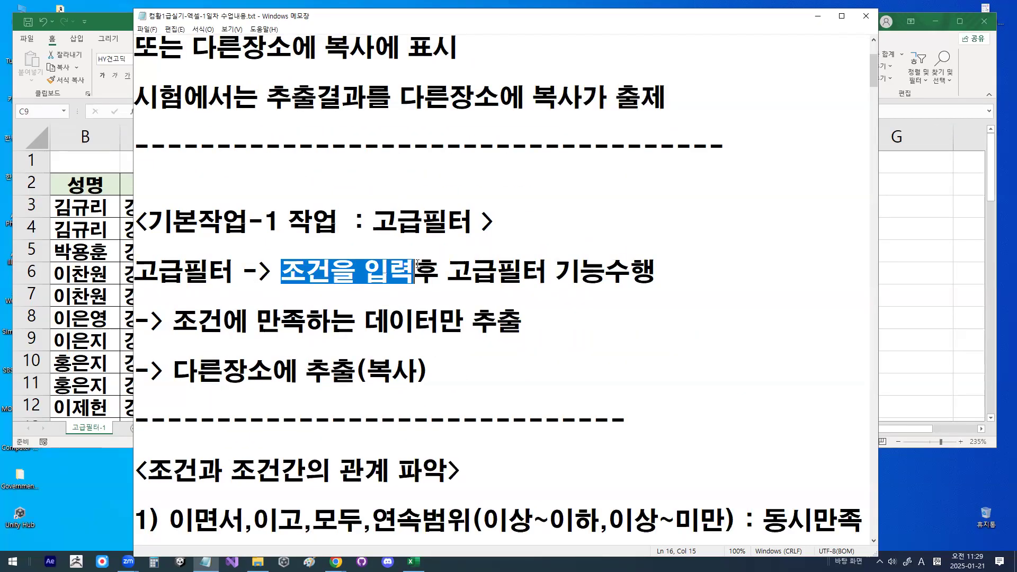
{"action": "left_click_drag", "start_coordinate": [281, 272], "coordinate": [631, 272]}
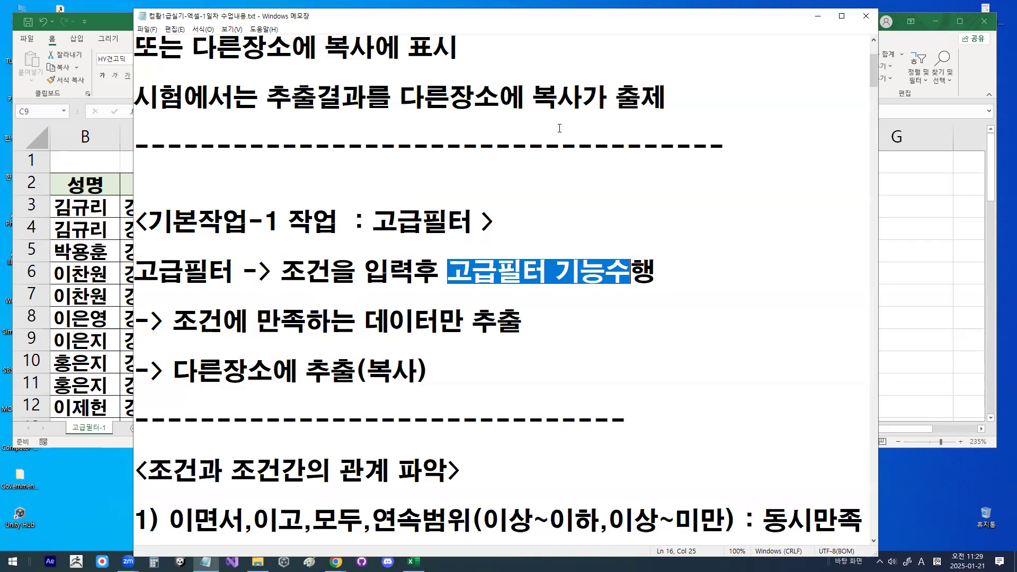
{"action": "left_click_drag", "start_coordinate": [411, 98], "coordinate": [671, 91]}
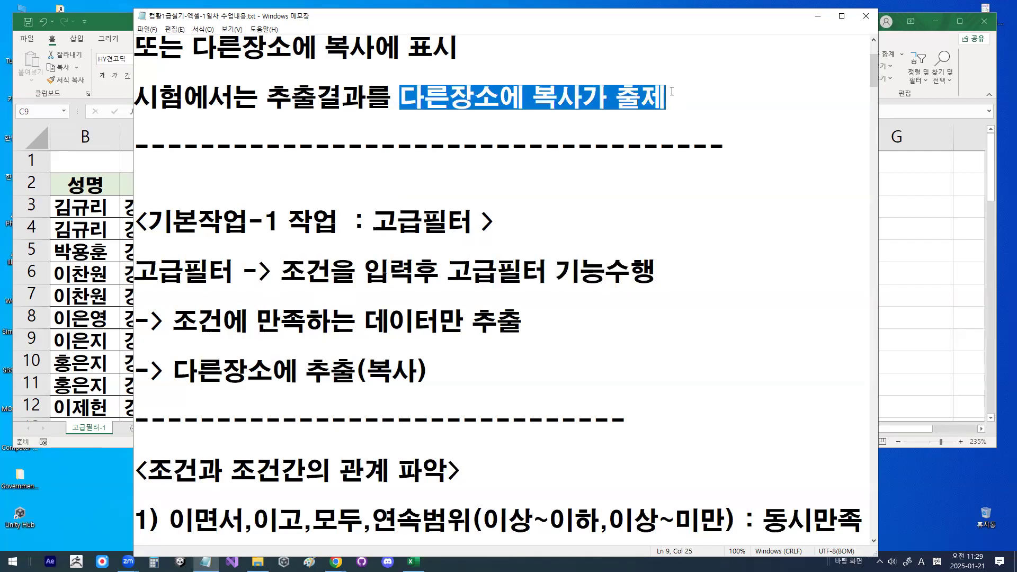
{"action": "left_click_drag", "start_coordinate": [282, 273], "coordinate": [405, 273]}
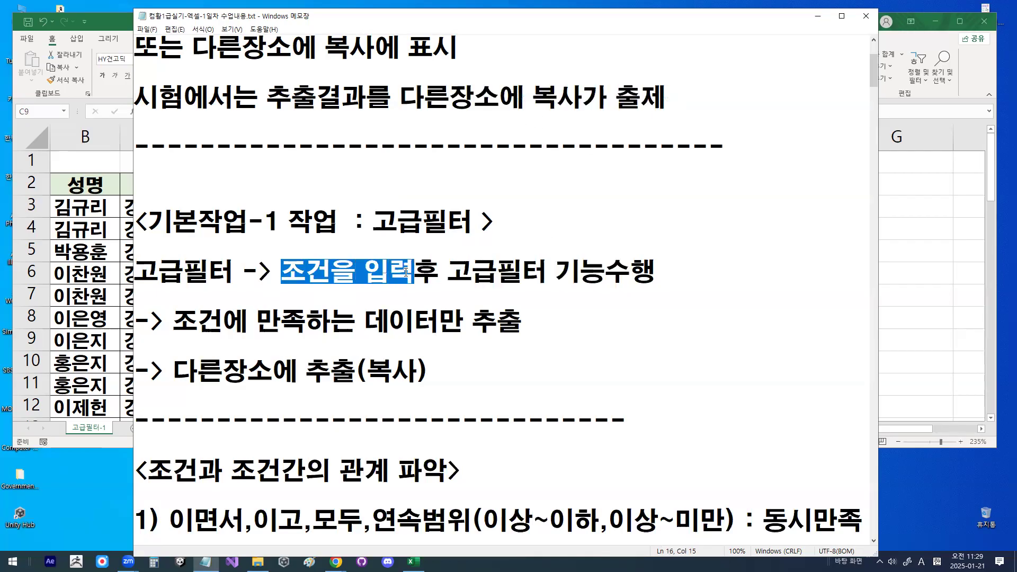
{"action": "scroll", "coordinate": [406, 272], "scroll_direction": "down", "scroll_amount": 3}
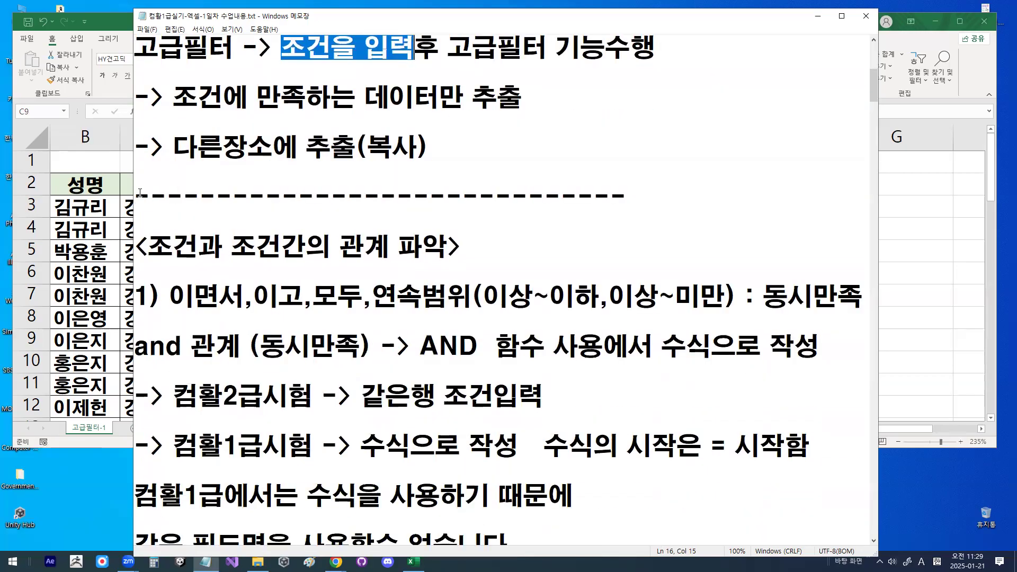
{"action": "left_click", "coordinate": [135, 192]}
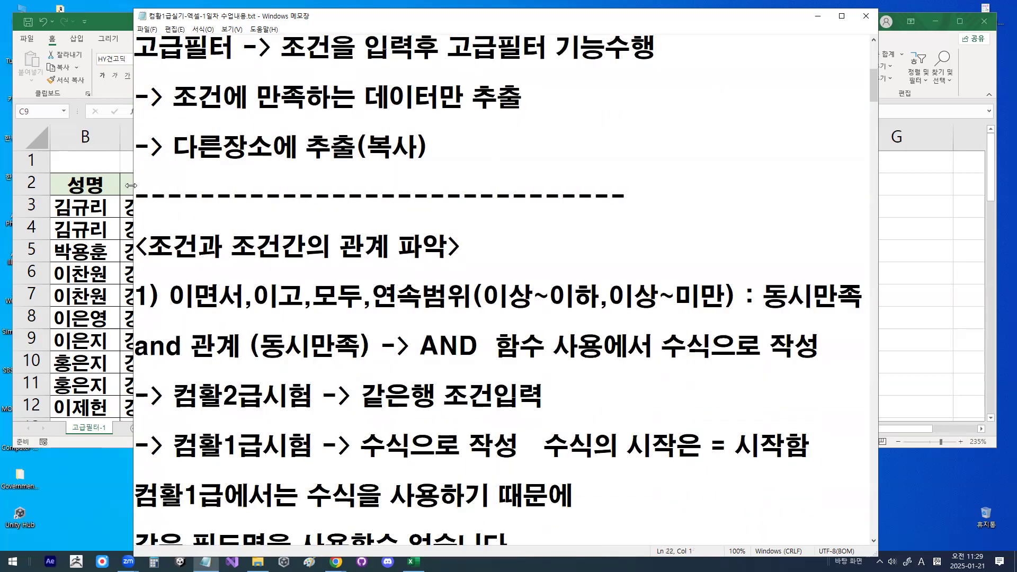
Reposition and enlarge the Notepad window, and underline the condition keywords 이면서, 이고, 모두, 연속범위 with the annotation pen
{"action": "left_click_drag", "start_coordinate": [131, 185], "coordinate": [65, 186]}
{"action": "left_click_drag", "start_coordinate": [459, 10], "coordinate": [413, 17]}
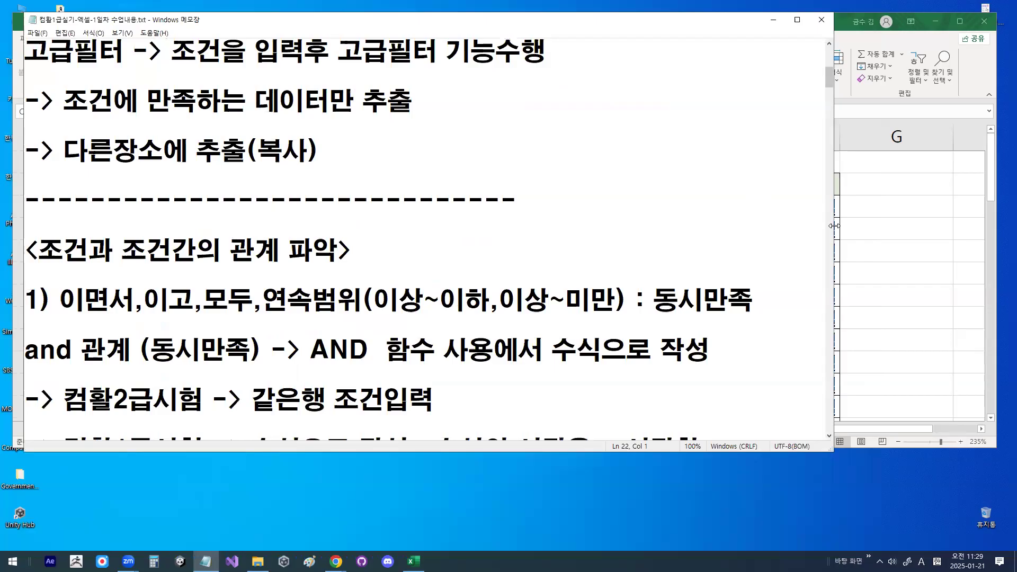
{"action": "left_click_drag", "start_coordinate": [835, 226], "coordinate": [988, 226]}
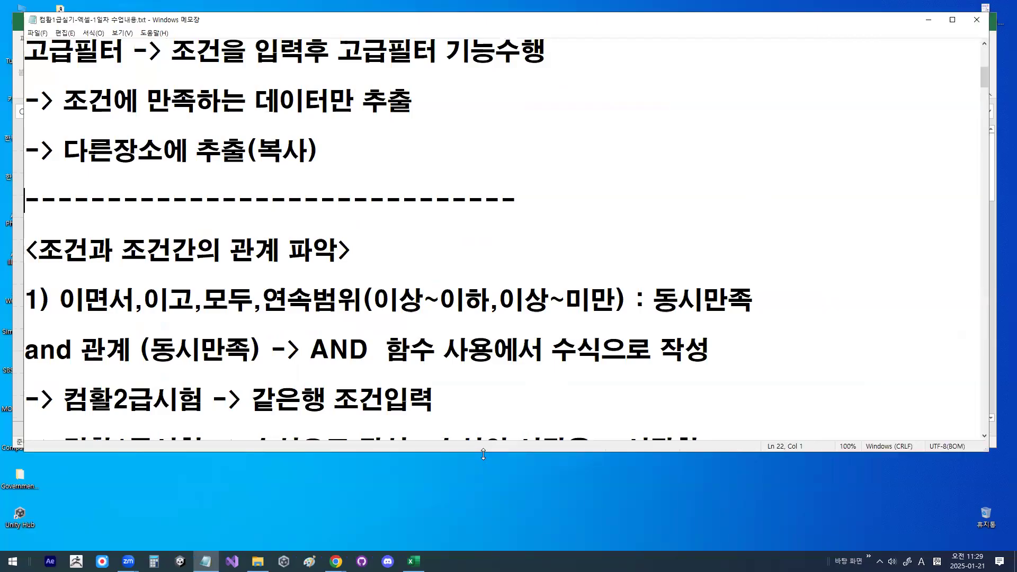
{"action": "left_click_drag", "start_coordinate": [483, 454], "coordinate": [480, 505]}
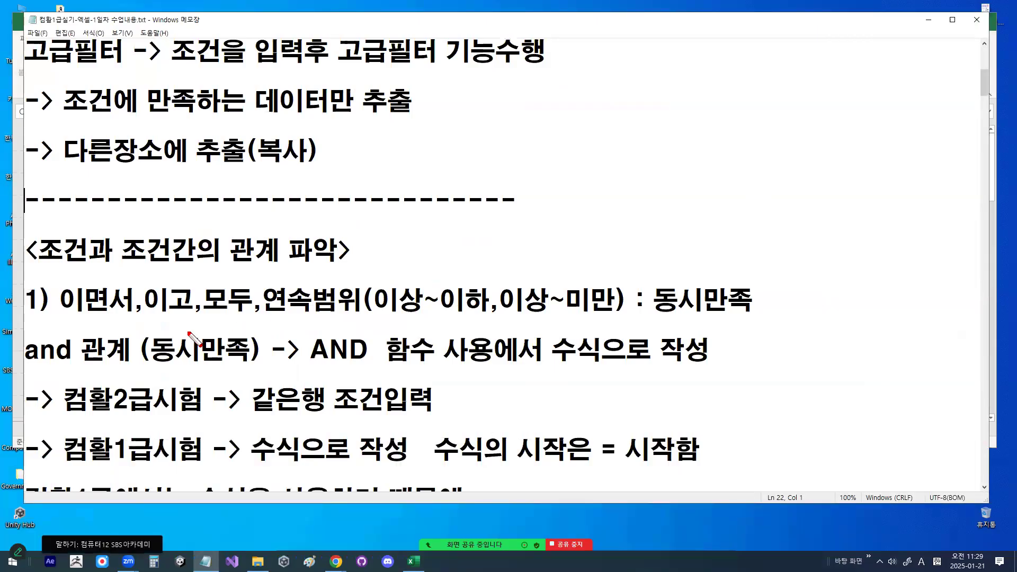
{"action": "left_click_drag", "start_coordinate": [63, 322], "coordinate": [357, 319]}
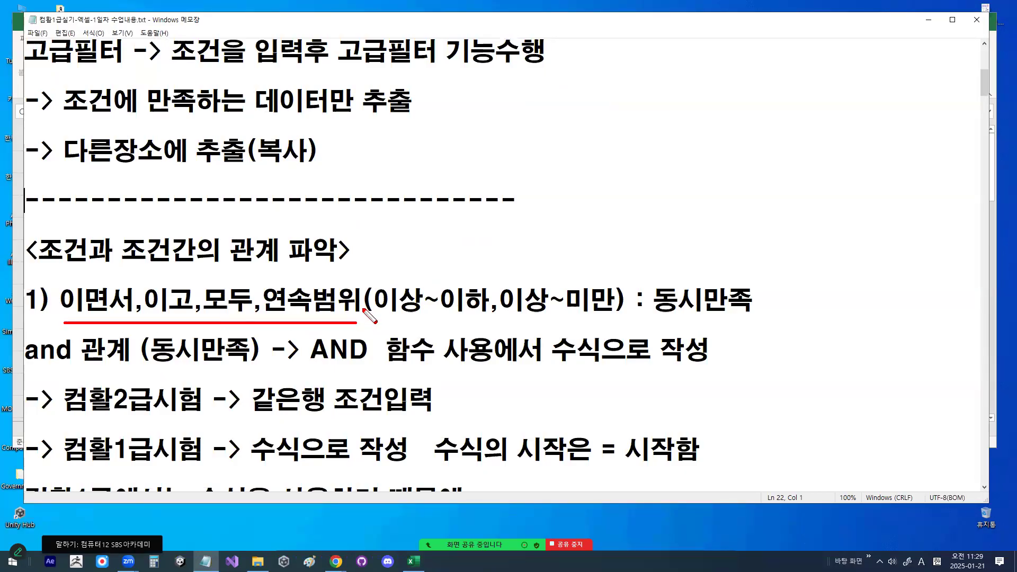
Circle the condition keywords 이면서, 이고, 모두 and 연속범위, sketch in the blank area above, and clear the annotations
{"action": "mouse_move", "coordinate": [133, 315]}
{"action": "left_mouse_down"}
{"action": "mouse_move", "coordinate": [75, 325]}
{"action": "mouse_move", "coordinate": [244, 309]}
{"action": "mouse_move", "coordinate": [302, 329]}
{"action": "mouse_move", "coordinate": [363, 313]}
{"action": "left_mouse_up"}
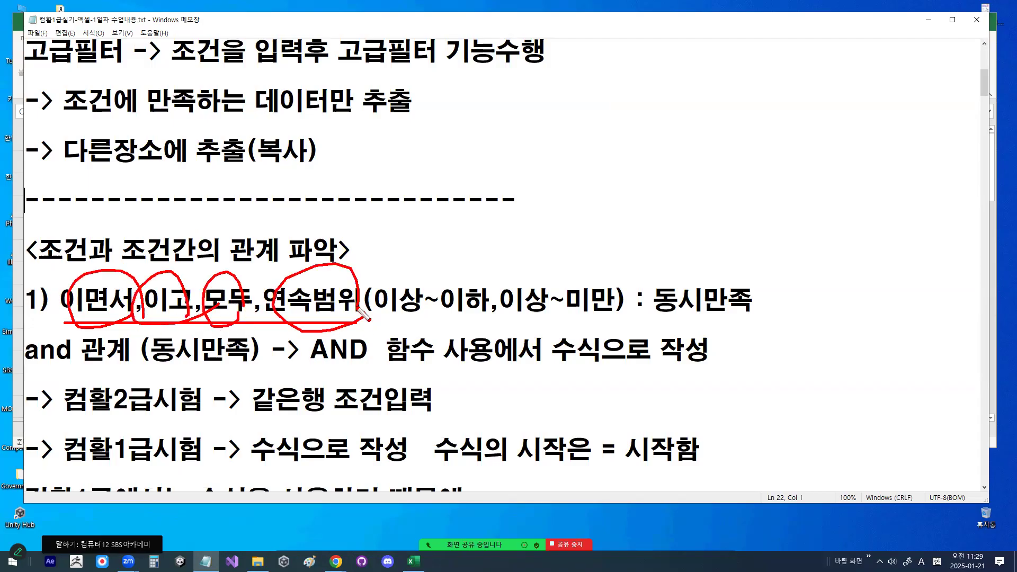
{"action": "key", "text": "Escape"}
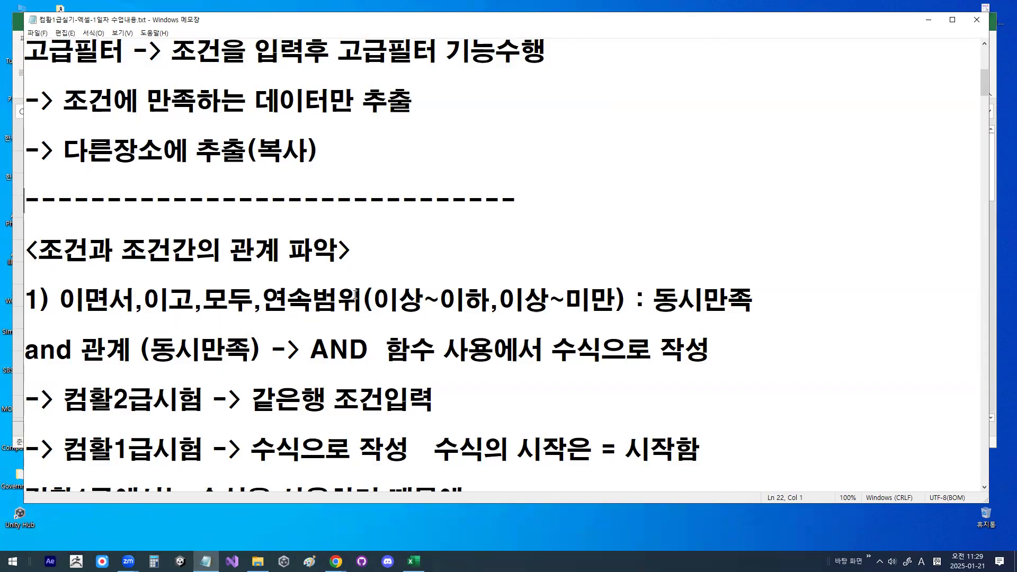
{"action": "key", "text": "ctrl+2"}
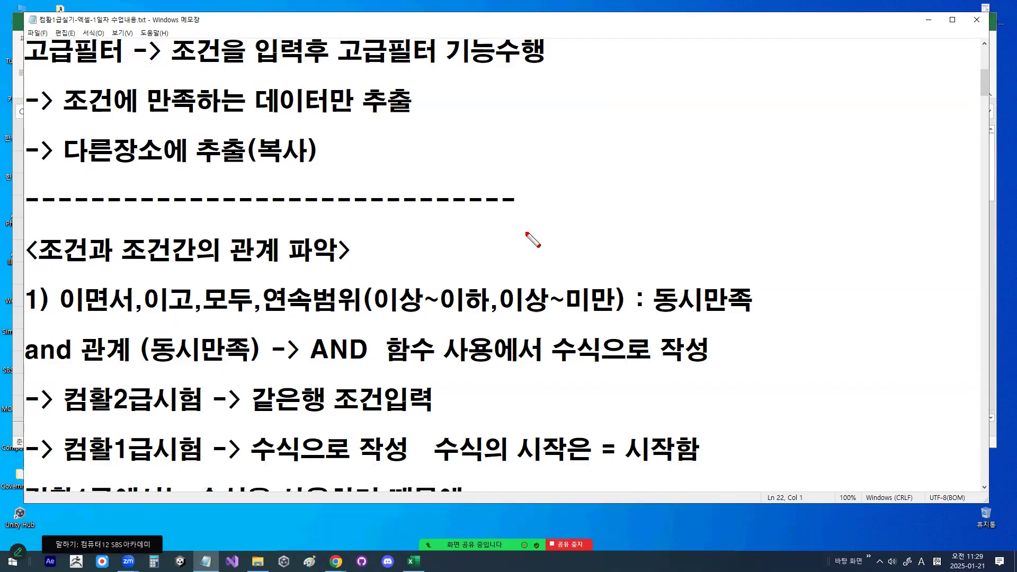
{"action": "mouse_move", "coordinate": [570, 154]}
{"action": "left_mouse_down"}
{"action": "mouse_move", "coordinate": [651, 154]}
{"action": "mouse_move", "coordinate": [617, 195]}
{"action": "mouse_move", "coordinate": [634, 214]}
{"action": "mouse_move", "coordinate": [601, 260]}
{"action": "left_mouse_up"}
{"action": "left_click_drag", "start_coordinate": [597, 235], "coordinate": [604, 235]}
{"action": "key", "text": "e"}
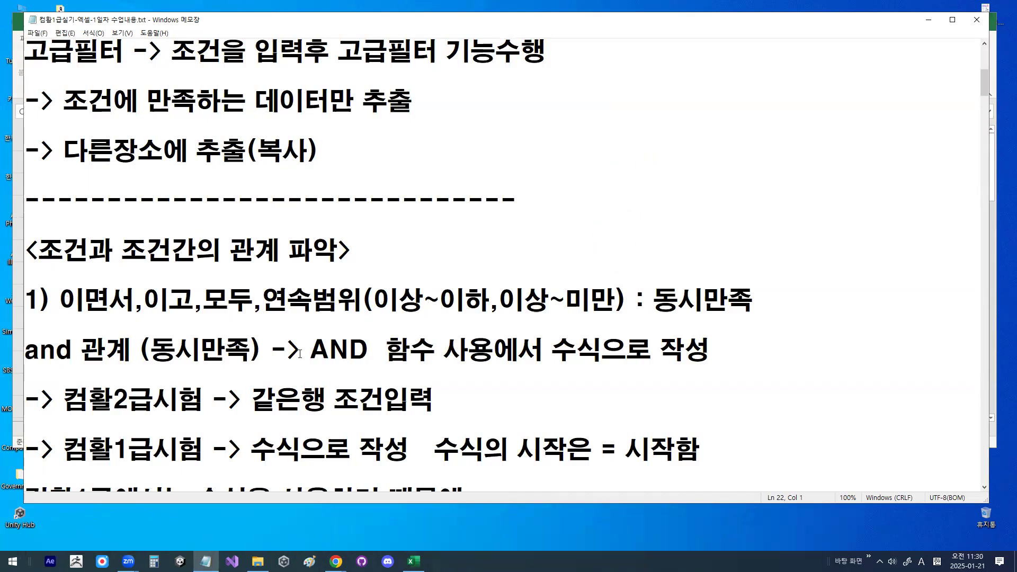
Underline AND 함수, 컴활2급시험 and 수식으로 작성, circle 같은행, mark the = 시작함 note, and clear the annotations
{"action": "left_click_drag", "start_coordinate": [295, 365], "coordinate": [416, 364]}
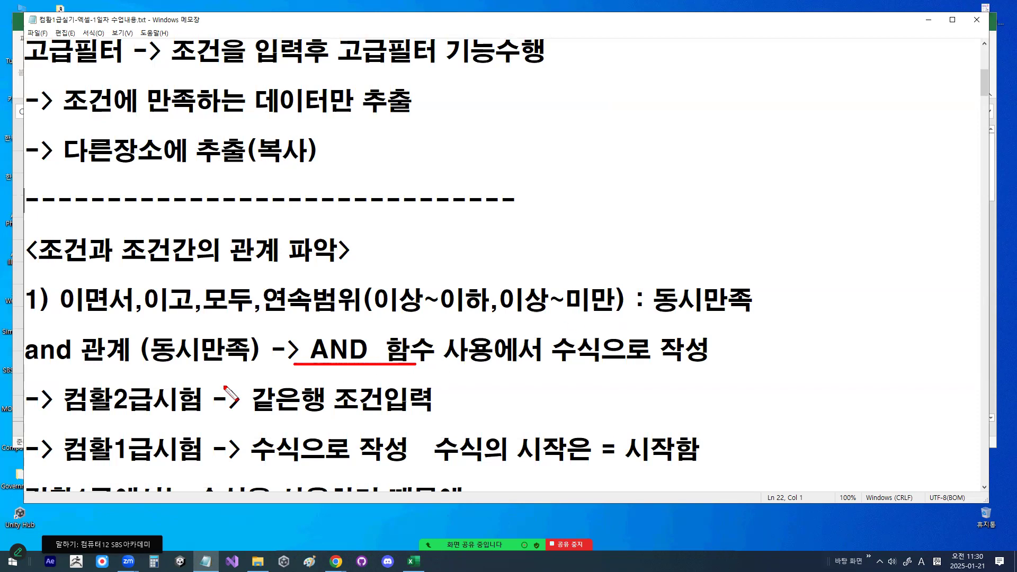
{"action": "left_click_drag", "start_coordinate": [65, 420], "coordinate": [171, 420]}
{"action": "mouse_move", "coordinate": [329, 414]}
{"action": "left_mouse_down"}
{"action": "mouse_move", "coordinate": [234, 386]}
{"action": "mouse_move", "coordinate": [335, 412]}
{"action": "left_mouse_up"}
{"action": "left_click_drag", "start_coordinate": [255, 468], "coordinate": [386, 469]}
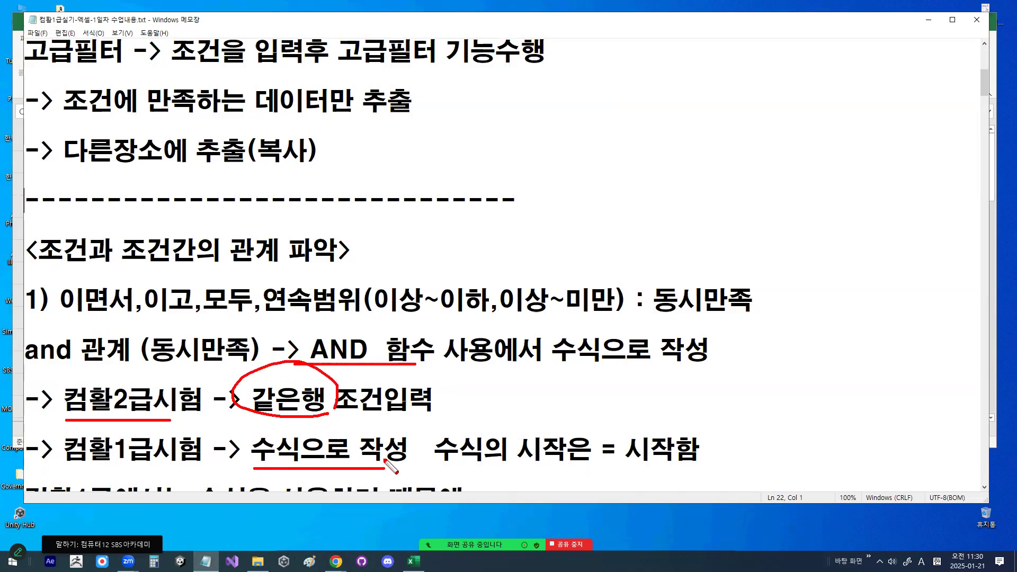
{"action": "mouse_move", "coordinate": [649, 467]}
{"action": "left_mouse_down"}
{"action": "mouse_move", "coordinate": [594, 462]}
{"action": "mouse_move", "coordinate": [643, 471]}
{"action": "left_mouse_up"}
{"action": "key", "text": "Escape"}
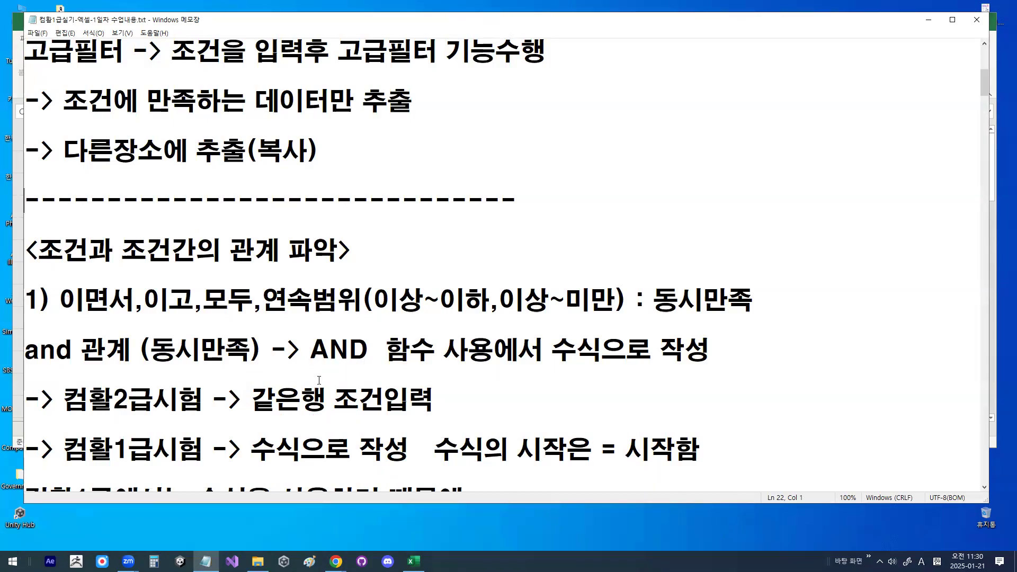
Insert a new line below the 컴활1급시험 formula note and begin it with "수식의 작성한 처리결과"
{"action": "scroll", "coordinate": [319, 379], "scroll_direction": "down", "scroll_amount": 1}
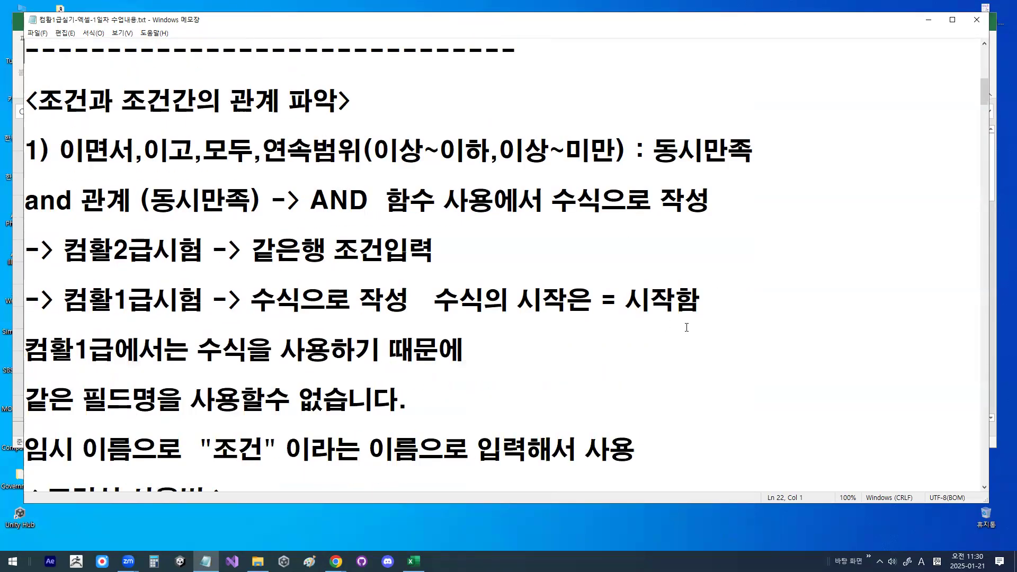
{"action": "scroll", "coordinate": [496, 394], "scroll_direction": "down", "scroll_amount": 1}
{"action": "scroll", "coordinate": [546, 382], "scroll_direction": "up", "scroll_amount": 2}
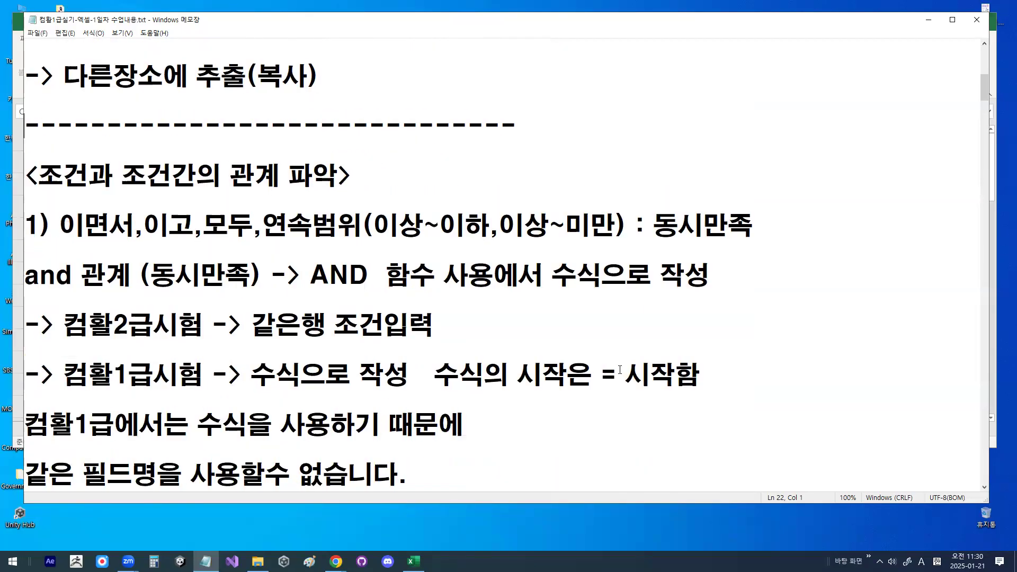
{"action": "left_click", "coordinate": [429, 373]}
{"action": "key", "text": "End"}
{"action": "key", "text": "Return"}
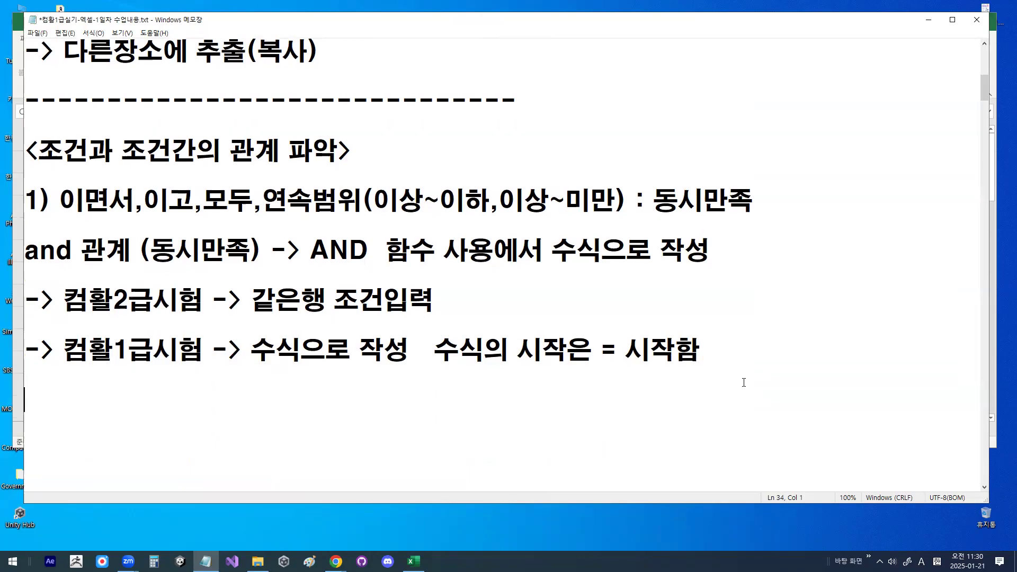
{"action": "type", "text": "tntlr"}
{"action": "key", "text": "BackSpace"}
{"action": "key", "text": "BackSpace"}
{"action": "key", "text": "BackSpace"}
{"action": "key", "text": "BackSpace"}
{"action": "key", "text": "BackSpace"}
{"action": "key", "text": "Hangul"}
{"action": "type", "text": "수시식의 작성한 "}
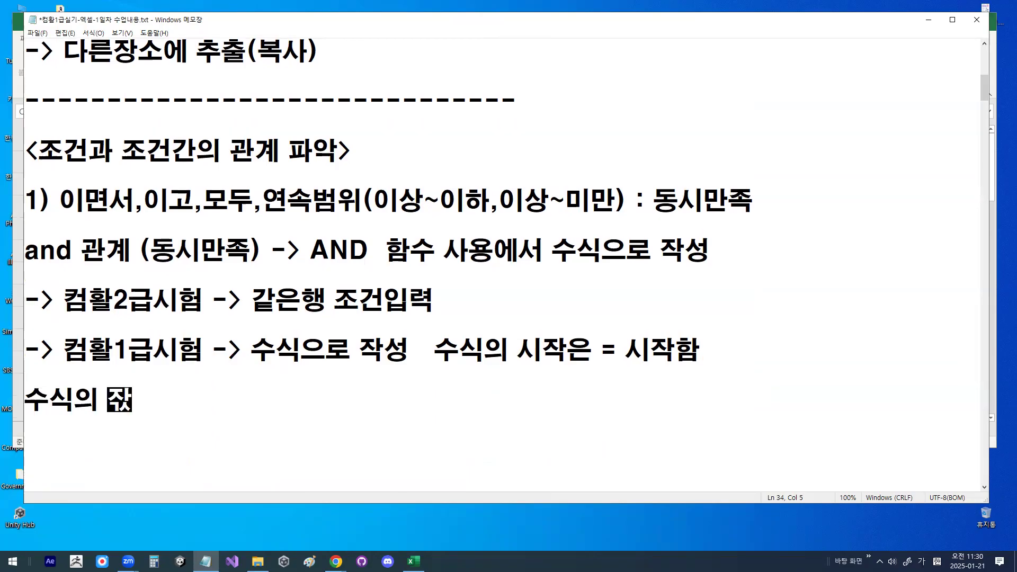
{"action": "type", "text": "결과를"}
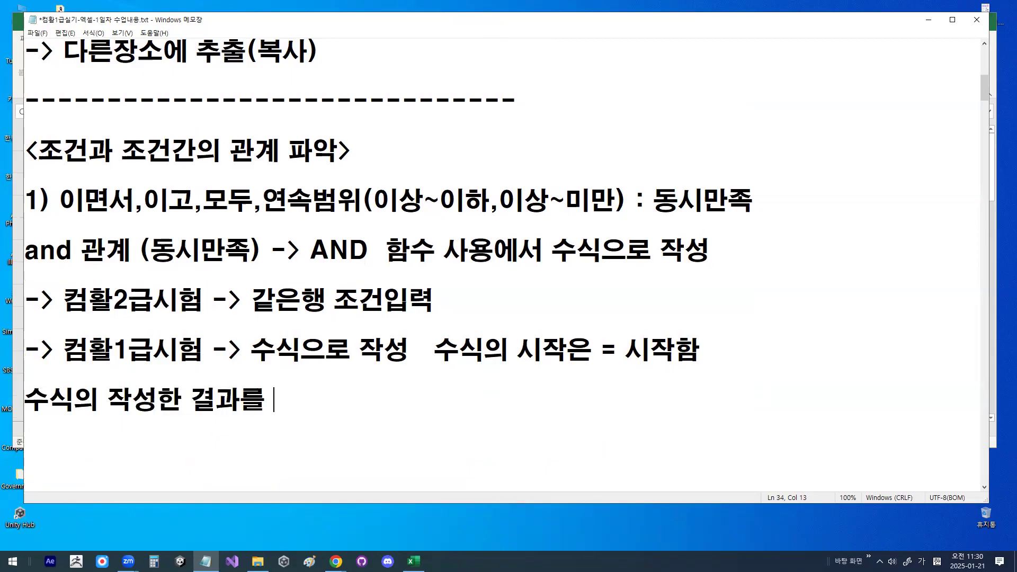
{"action": "key", "text": "BackSpace"}
{"action": "key", "text": "BackSpace"}
{"action": "key", "text": "BackSpace"}
{"action": "key", "text": "BackSpace"}
{"action": "type", "text": "처리결과"}
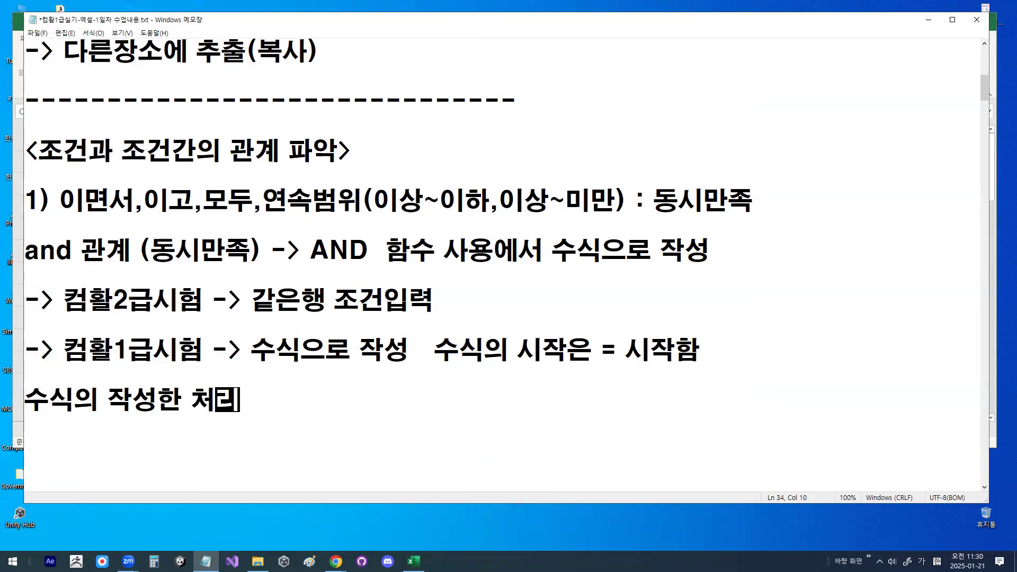
Complete the new line with "TRUE, FALSE 출력" and start another line beneath it
{"action": "key", "text": "Hangul"}
{"action": "type", "text": "tr"}
{"action": "key", "text": "BackSpace"}
{"action": "key", "text": "BackSpace"}
{"action": "type", "text": "true"}
{"action": "key", "text": "BackSpace"}
{"action": "key", "text": "BackSpace"}
{"action": "key", "text": "BackSpace"}
{"action": "key", "text": "BackSpace"}
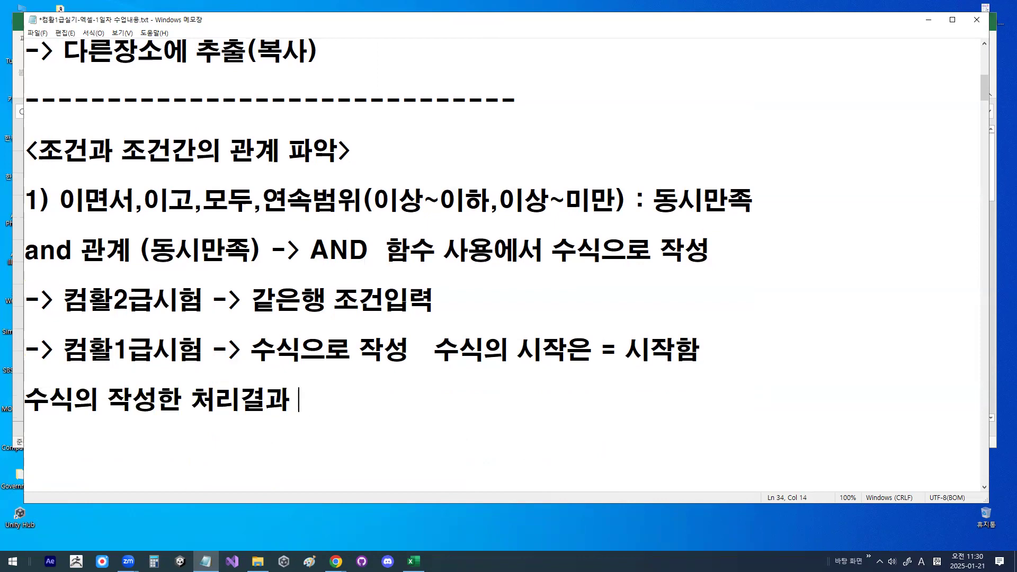
{"action": "type", "text": "TRUE, FALSE"}
{"action": "key", "text": "Hangul"}
{"action": "type", "text": "출력"}
{"action": "key", "text": "Return"}
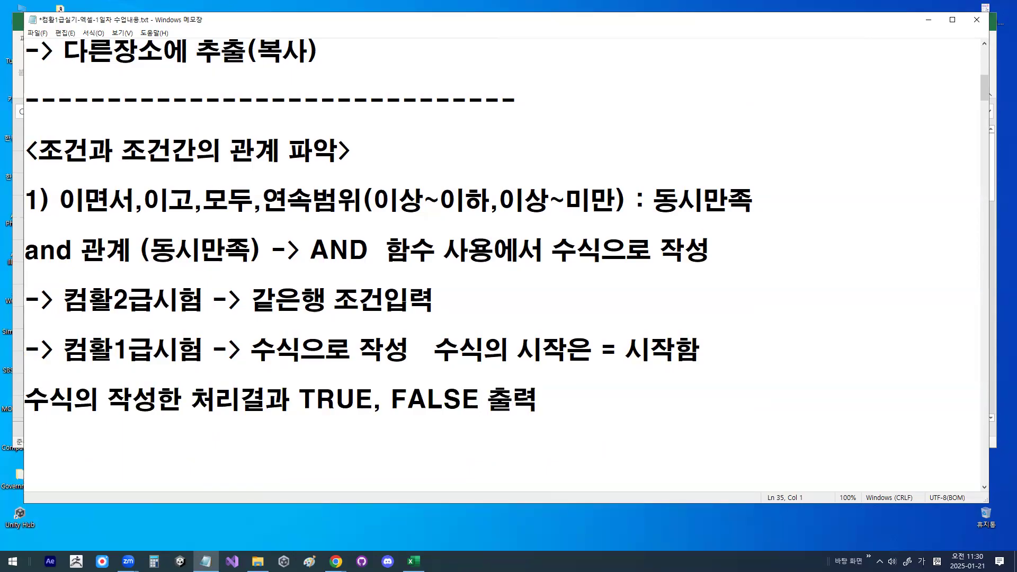
Highlight the words TRUE and FALSE in the new note line, and return the cursor to the blank area below
{"action": "left_click_drag", "start_coordinate": [299, 390], "coordinate": [469, 394]}
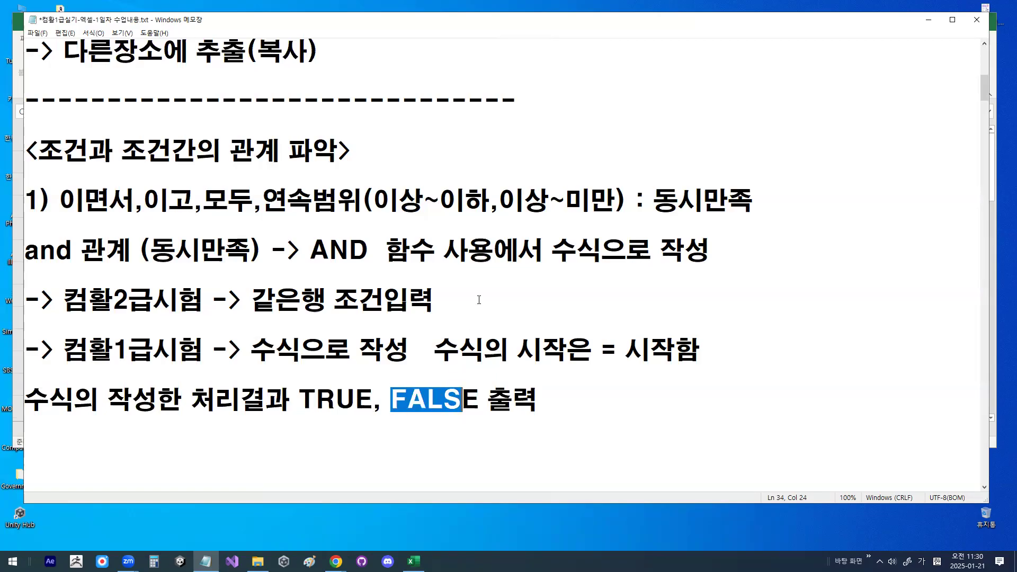
{"action": "left_click_drag", "start_coordinate": [300, 396], "coordinate": [370, 394]}
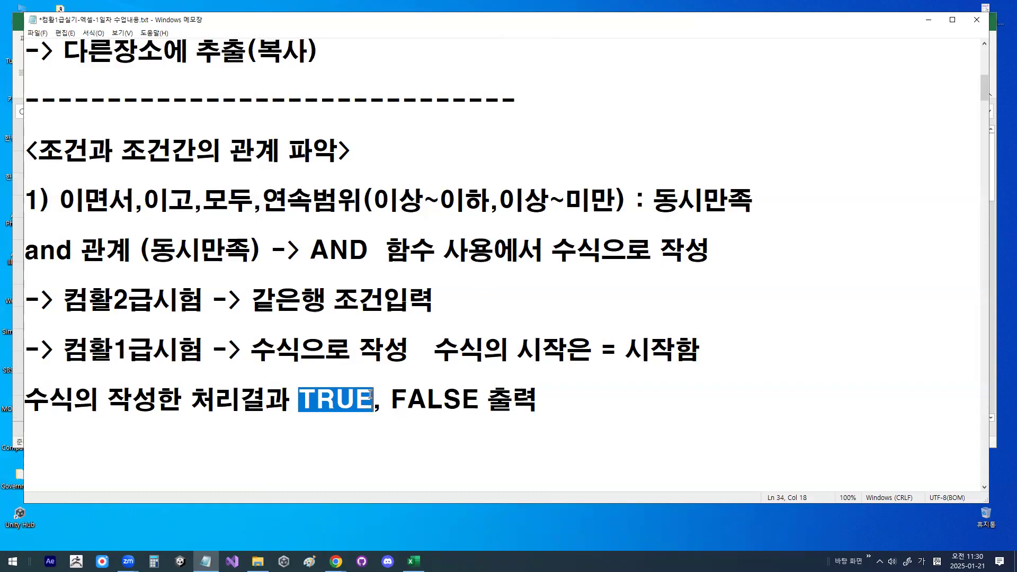
{"action": "left_click", "coordinate": [168, 448]}
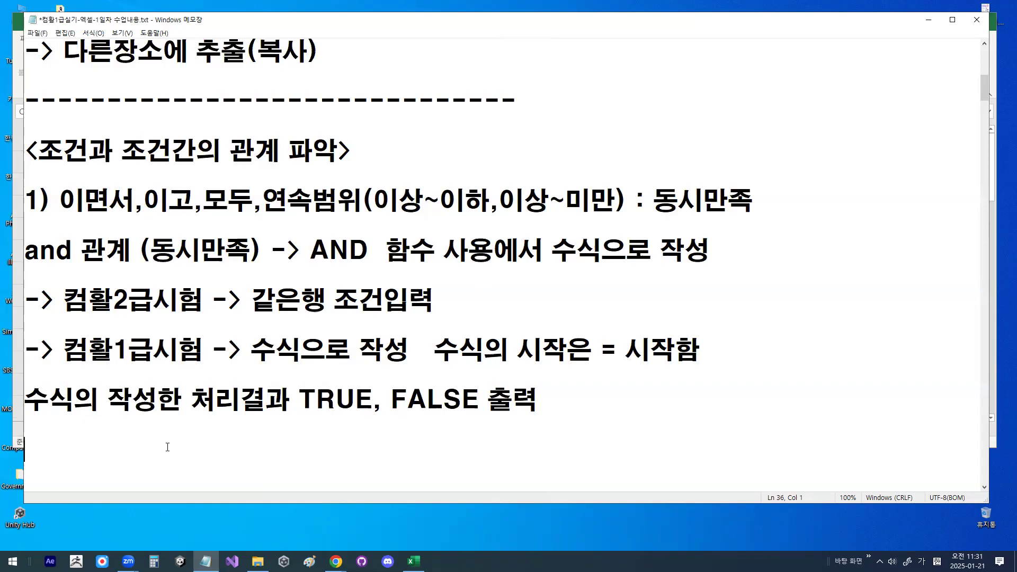
Begin another note line directly under the TRUE, FALSE line with "조건을 입력할 범위"
{"action": "key", "text": "Return"}
{"action": "key", "text": "Return"}
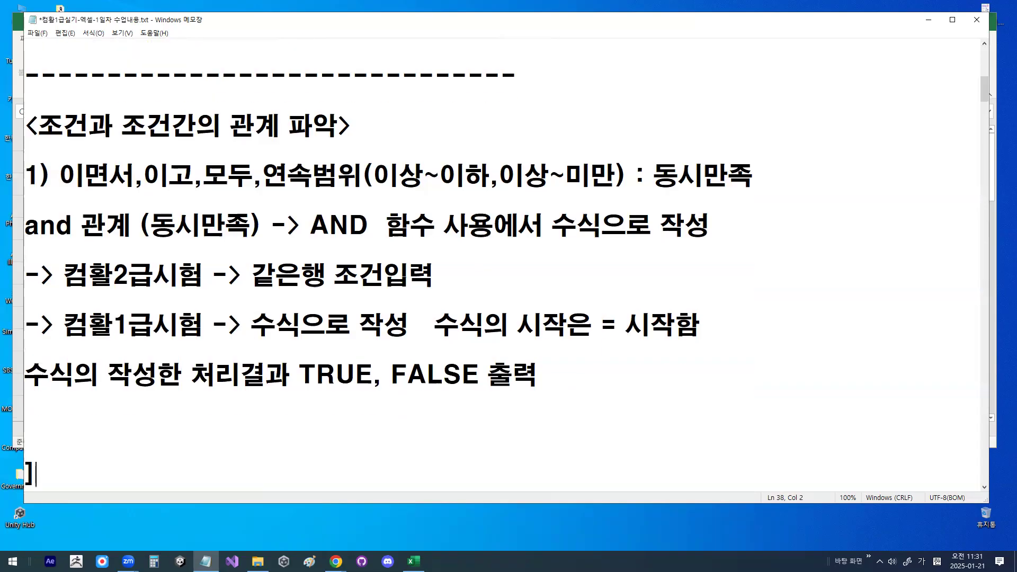
{"action": "type", "text": "조ㄱ"}
{"action": "key", "text": "BackSpace"}
{"action": "key", "text": "BackSpace"}
{"action": "type", "text": "조건"}
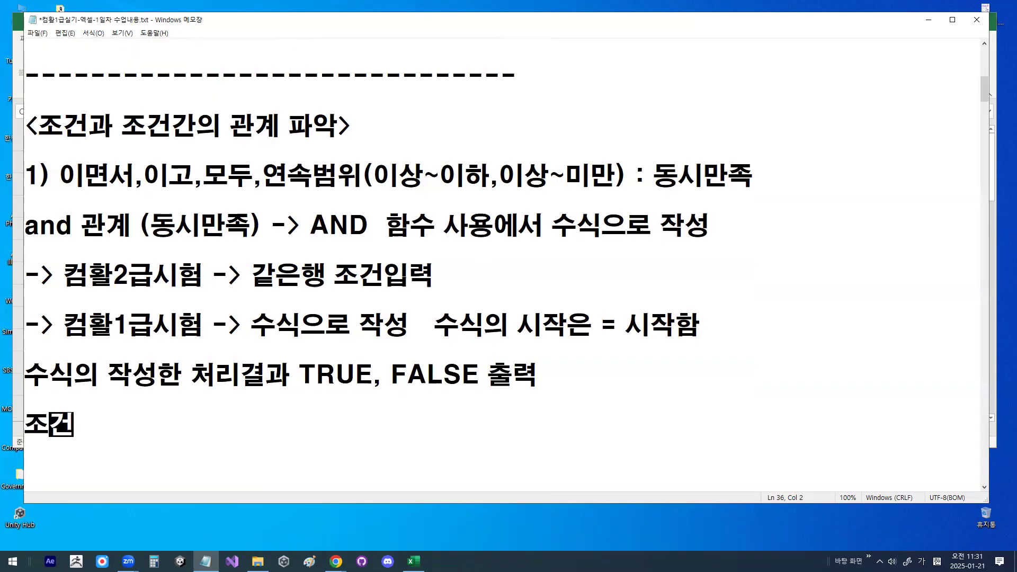
{"action": "key", "text": "BackSpace"}
{"action": "type", "text": "으 ㄹㅇ"}
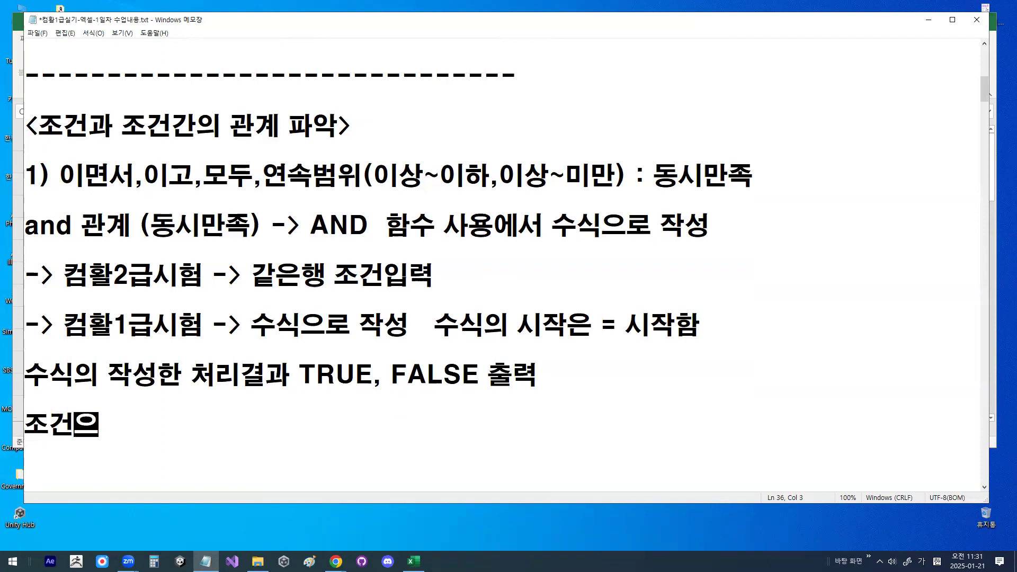
{"action": "key", "text": "BackSpace"}
{"action": "key", "text": "BackSpace"}
{"action": "key", "text": "BackSpace"}
{"action": "type", "text": "ㄹ ㅇ비ㄹ"}
{"action": "key", "text": "BackSpace"}
{"action": "key", "text": "BackSpace"}
{"action": "key", "text": "BackSpace"}
{"action": "type", "text": "입력할 범위"}
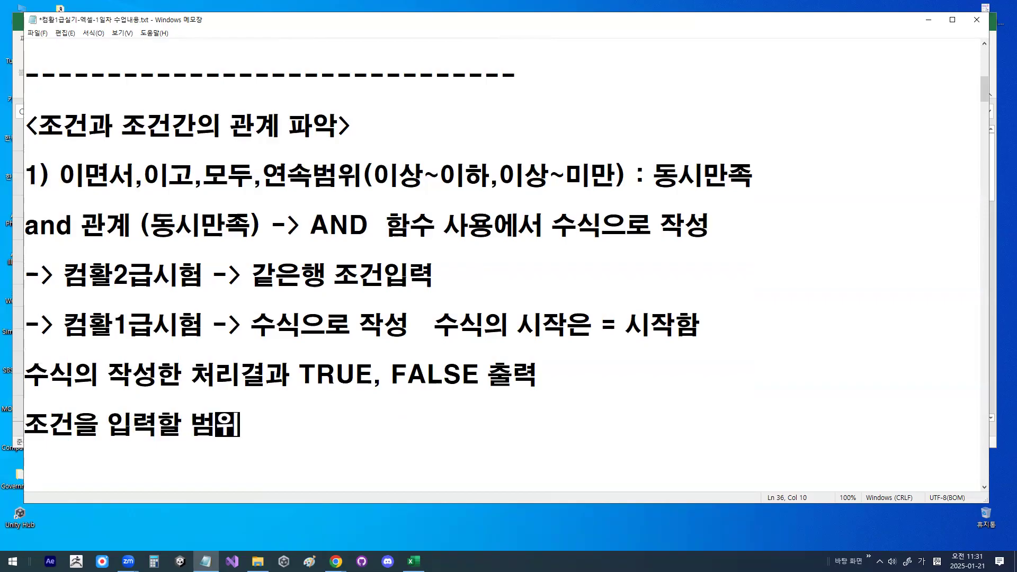
Continue the condition range line with "제시 -> 첫번째 셀주소에는"
{"action": "type", "text": " 제시 -> "}
{"action": "type", "text": "첫번재 셀ㅈ"}
{"action": "key", "text": "BackSpace"}
{"action": "key", "text": "BackSpace"}
{"action": "key", "text": "BackSpace"}
{"action": "key", "text": "BackSpace"}
{"action": "type", "text": "ㅈ"}
{"action": "key", "text": "BackSpace"}
{"action": "type", "text": "ㅉ"}
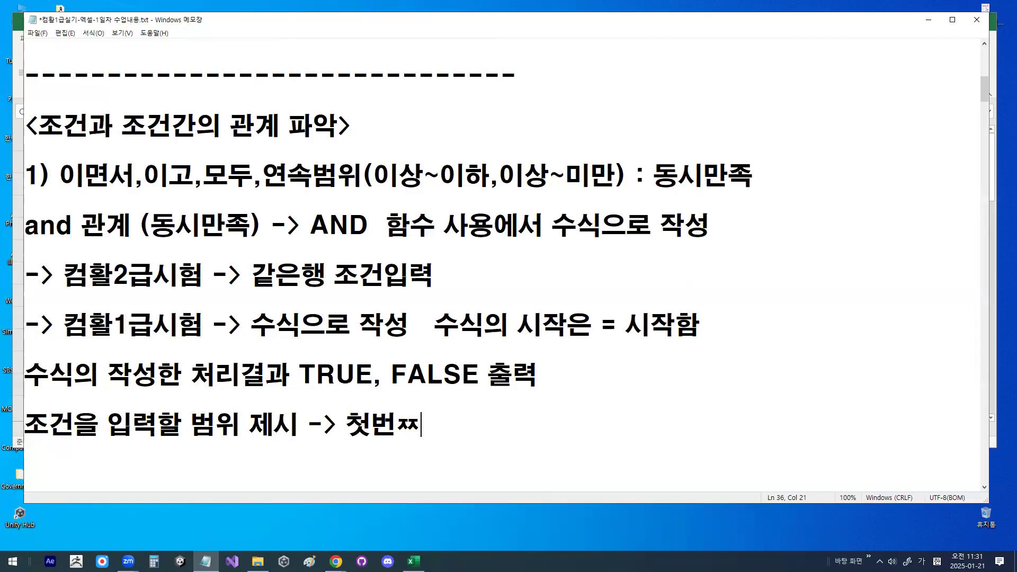
{"action": "key", "text": "BackSpace"}
{"action": "type", "text": "째 ㅅ"}
{"action": "key", "text": "BackSpace"}
{"action": "key", "text": "BackSpace"}
{"action": "key", "text": "BackSpace"}
{"action": "type", "text": "재 세"}
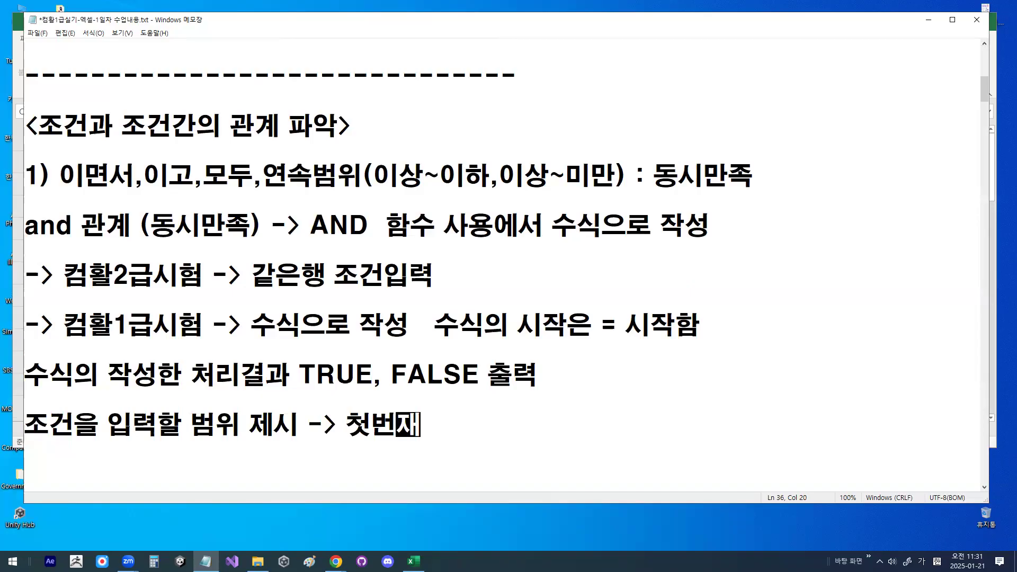
{"action": "key", "text": "BackSpace"}
{"action": "key", "text": "BackSpace"}
{"action": "key", "text": "BackSpace"}
{"action": "key", "text": "BackSpace"}
{"action": "type", "text": "ㅈㅐ"}
{"action": "key", "text": "BackSpace"}
{"action": "key", "text": "BackSpace"}
{"action": "type", "text": "째 셀주소에는 "}
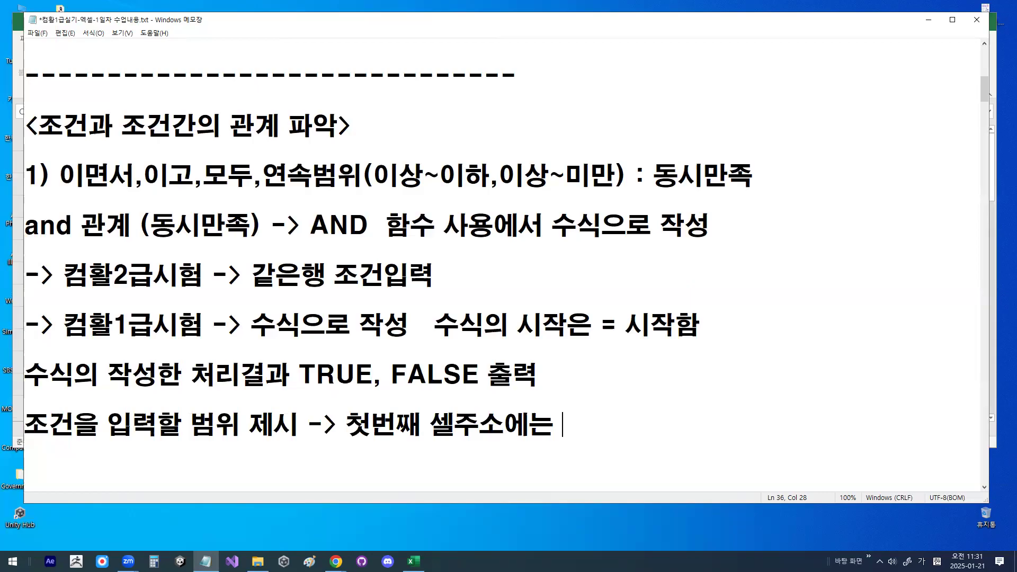
Finish the condition range line with the words 임의이름 "조건" 입력
{"action": "type", "text": "임의이름 \""}
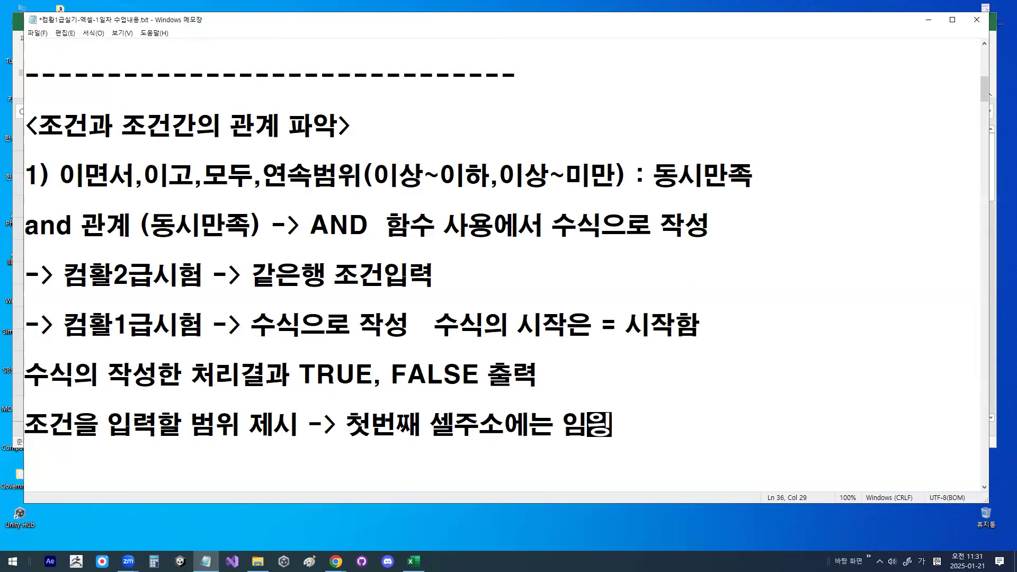
{"action": "type", "text": "조건\""}
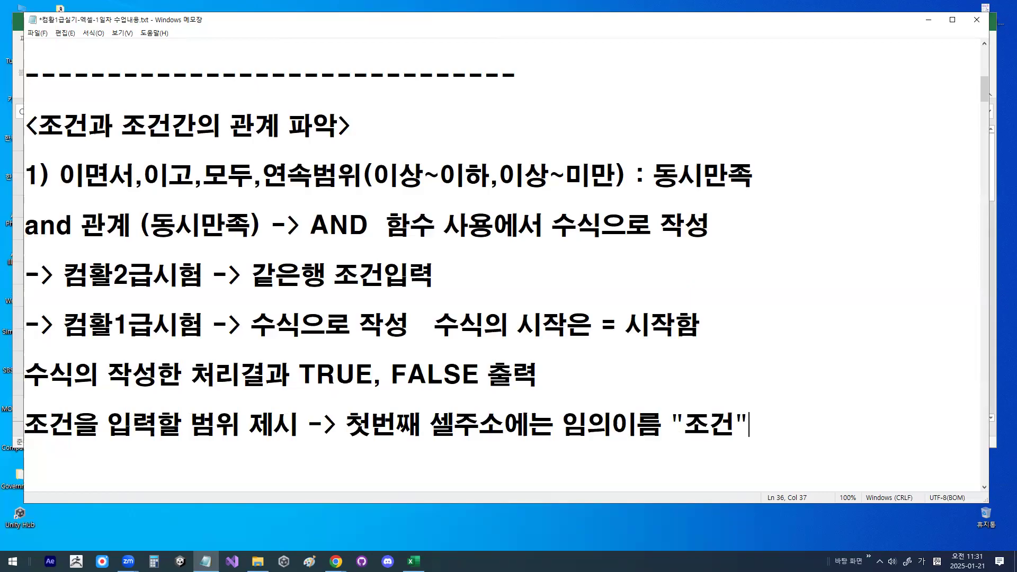
{"action": "key", "text": "Caps_Lock"}
{"action": "type", "text": "DLQF"}
{"action": "key", "text": "BackSpace"}
{"action": "key", "text": "BackSpace"}
{"action": "key", "text": "BackSpace"}
{"action": "key", "text": "BackSpace"}
{"action": "key", "text": "Hangul"}
{"action": "type", "text": "입력"}
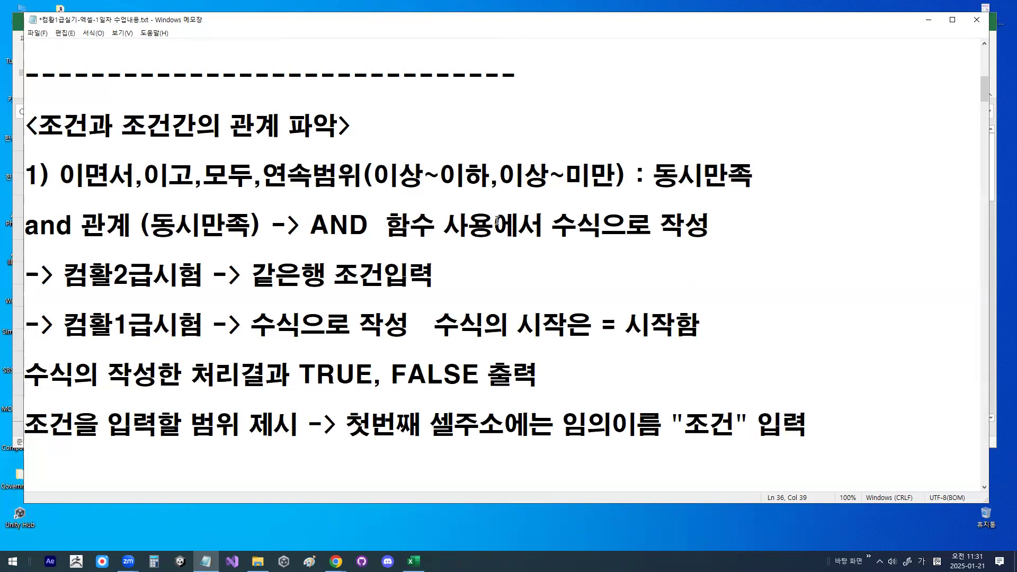
Switch to the Excel workbook, point out the headers 학과 and 자격증명, and mark their first data values with the annotation pen
{"action": "left_click", "coordinate": [928, 20]}
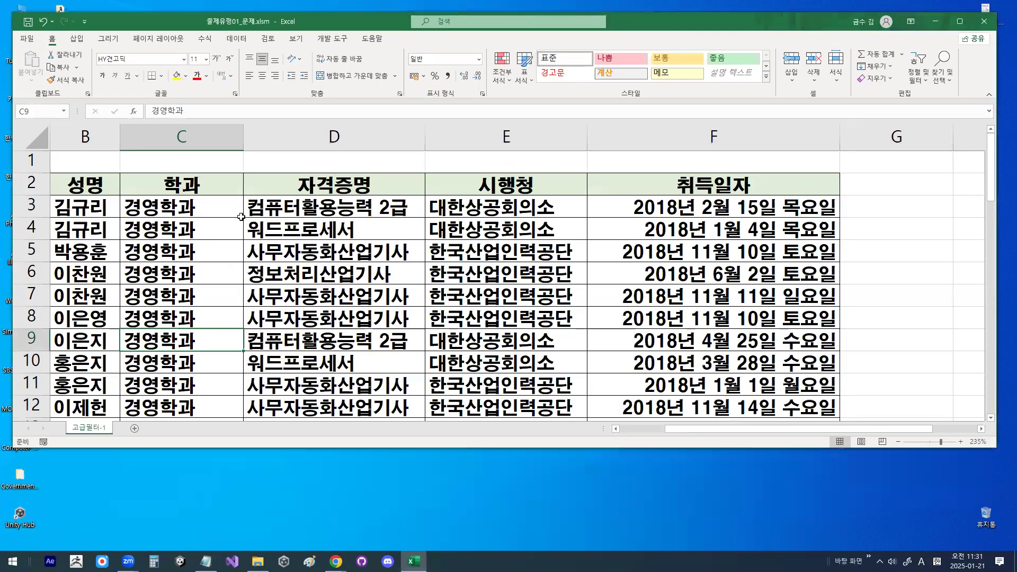
{"action": "left_click", "coordinate": [200, 184]}
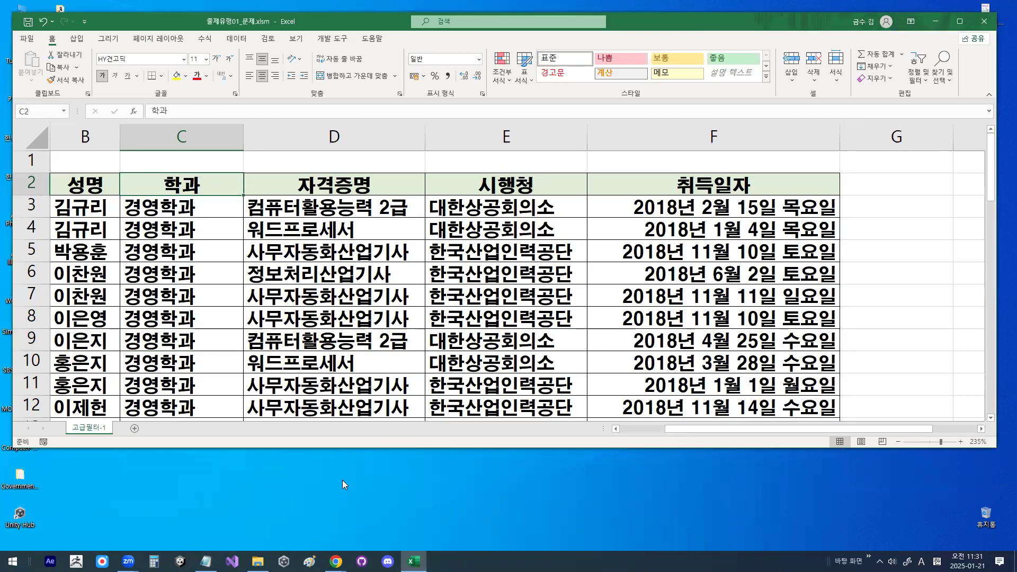
{"action": "left_click", "coordinate": [180, 203]}
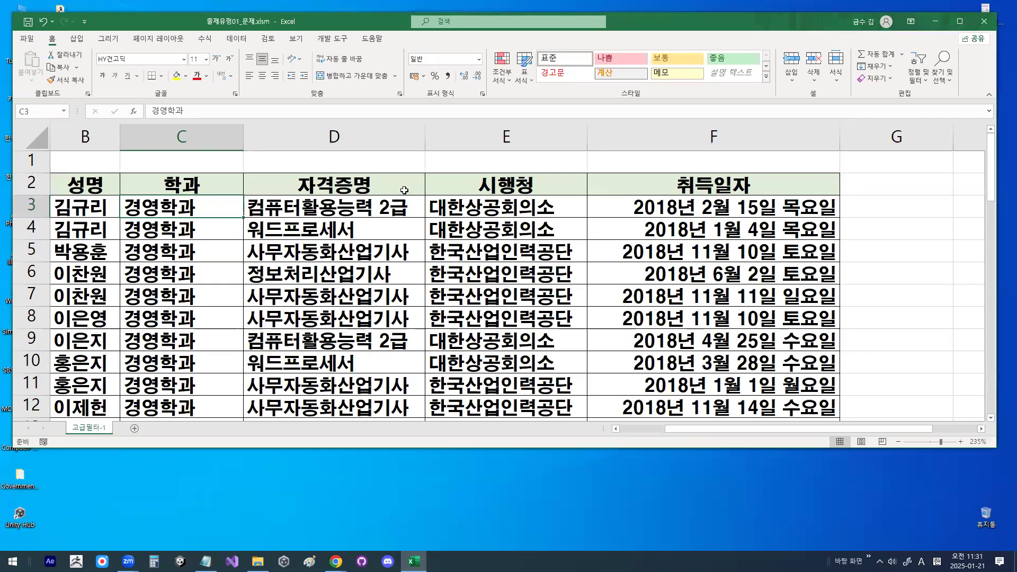
{"action": "left_click", "coordinate": [380, 193]}
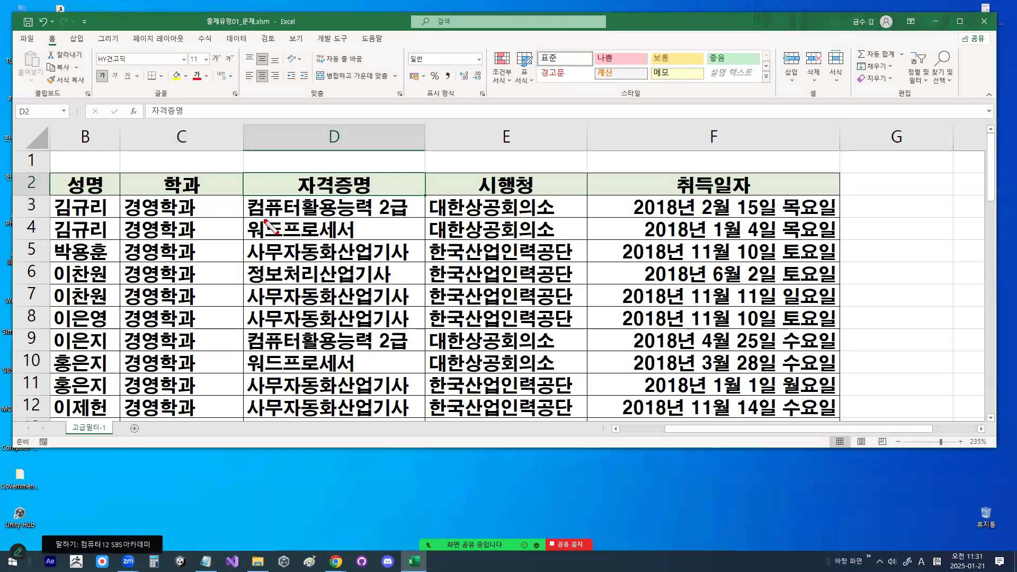
{"action": "left_click_drag", "start_coordinate": [243, 223], "coordinate": [422, 222]}
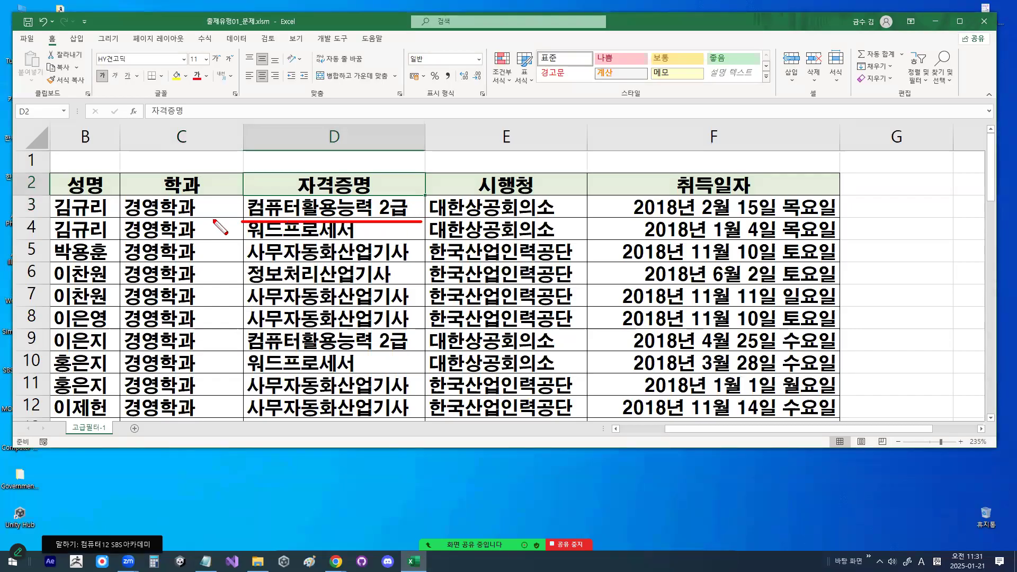
{"action": "left_click_drag", "start_coordinate": [113, 221], "coordinate": [318, 233]}
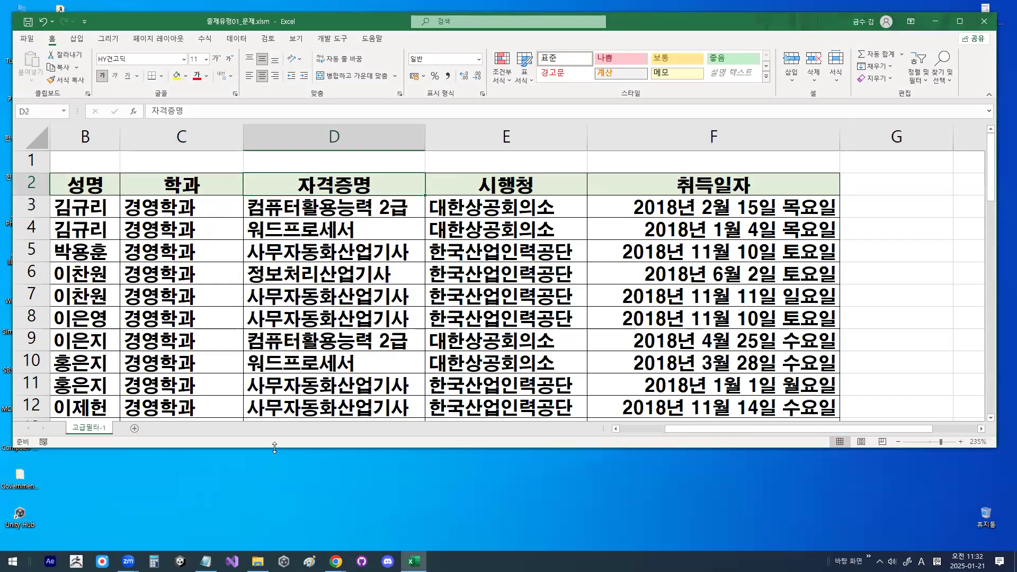
Enlarge the Excel window downward to the taskbar to make room for the empty rows below the data table
{"action": "left_click_drag", "start_coordinate": [274, 447], "coordinate": [274, 550]}
{"action": "scroll", "coordinate": [207, 344], "scroll_direction": "down", "scroll_amount": 7}
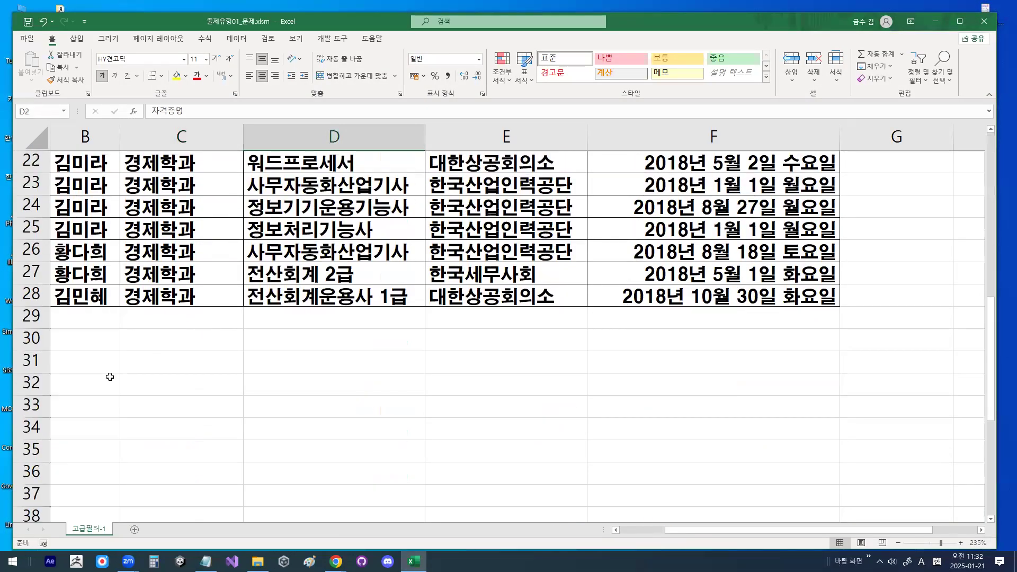
Select cell B30 below the data table and mark it with the annotation pen as the first condition cell
{"action": "mouse_move", "coordinate": [87, 343]}
{"action": "left_mouse_down"}
{"action": "mouse_move", "coordinate": [84, 374]}
{"action": "mouse_move", "coordinate": [80, 334]}
{"action": "left_mouse_up"}
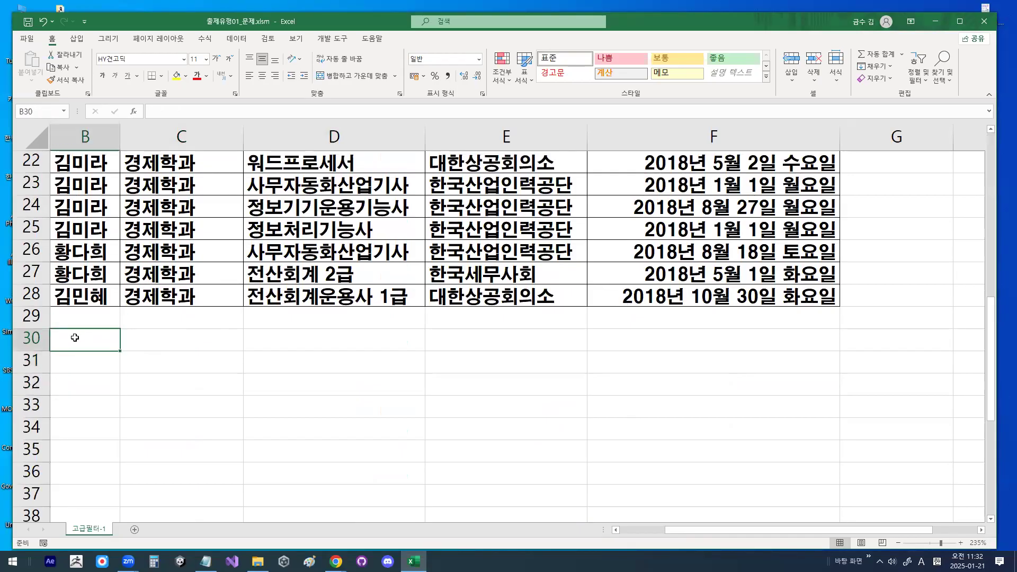
{"action": "key", "text": "ctrl+1"}
{"action": "left_click", "coordinate": [73, 338]}
{"action": "mouse_move", "coordinate": [157, 339]}
{"action": "left_mouse_down"}
{"action": "mouse_move", "coordinate": [137, 322]}
{"action": "mouse_move", "coordinate": [152, 344]}
{"action": "mouse_move", "coordinate": [219, 255]}
{"action": "left_mouse_up"}
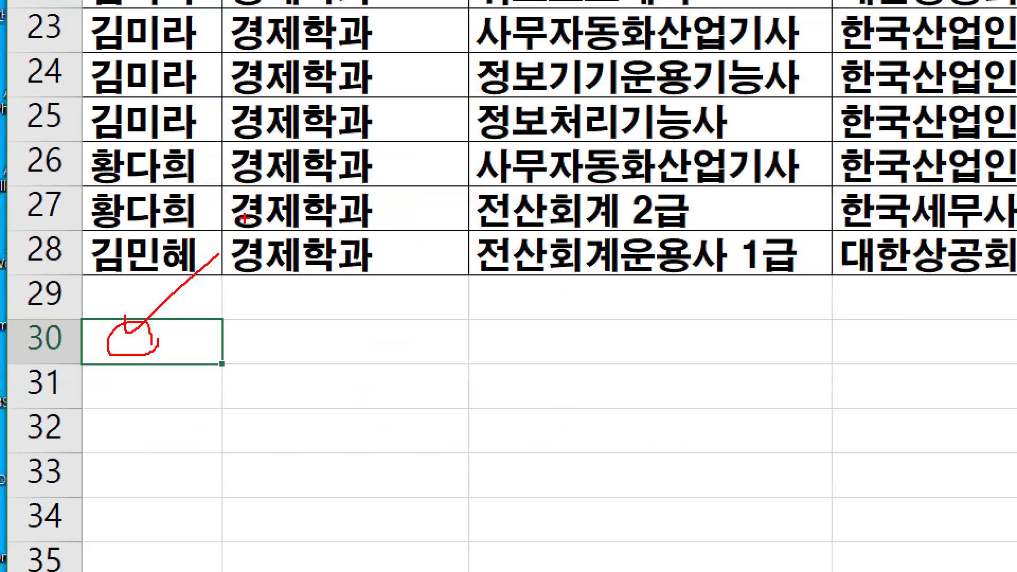
{"action": "key", "text": "Escape"}
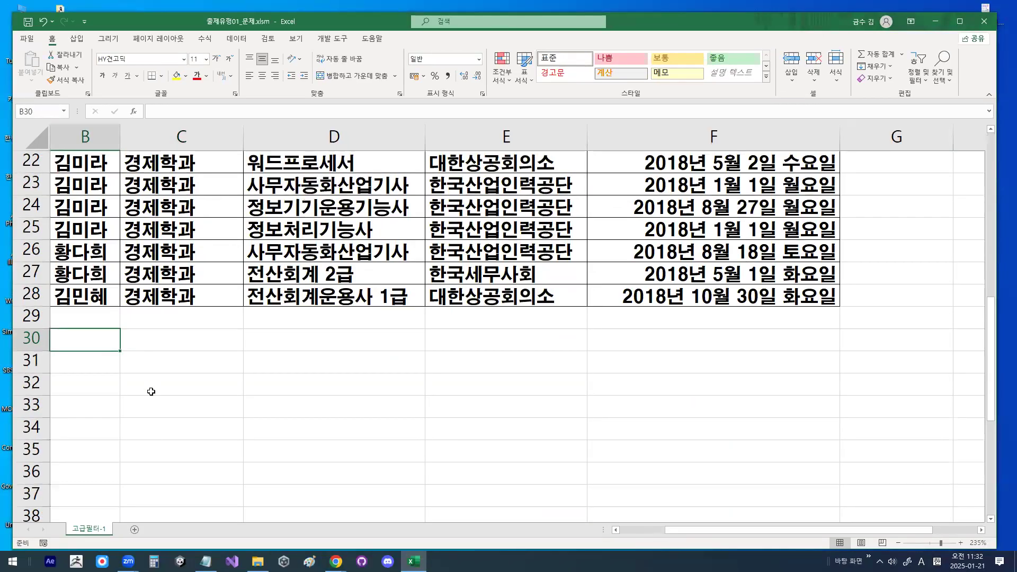
Check the 학과 header in C2, and enter 학과 in cell B30 with TRUE beneath it in B31
{"action": "scroll", "coordinate": [151, 391], "scroll_direction": "up", "scroll_amount": 7}
{"action": "left_click", "coordinate": [190, 186]}
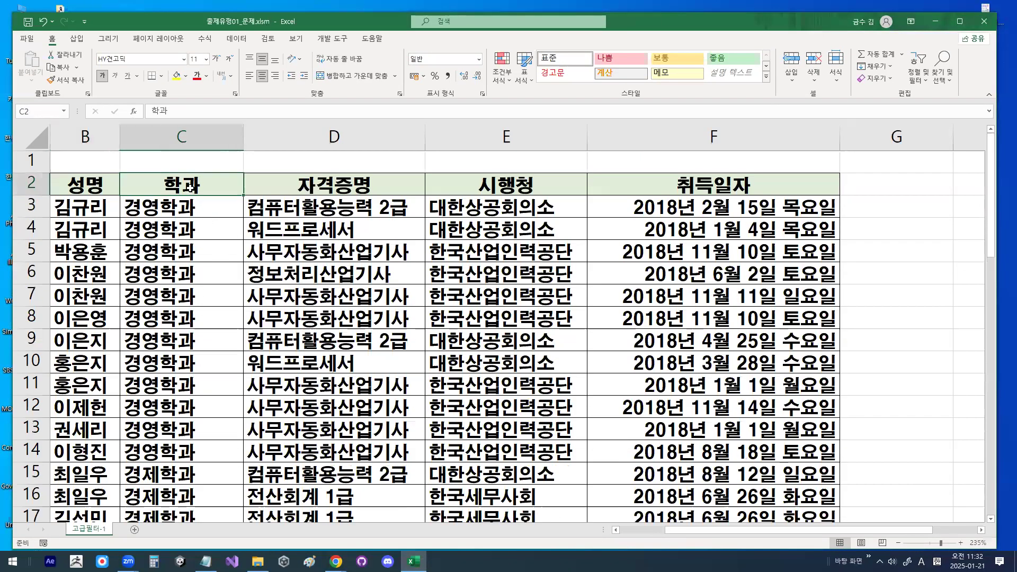
{"action": "scroll", "coordinate": [209, 211], "scroll_direction": "down", "scroll_amount": 7}
{"action": "left_click", "coordinate": [93, 337]}
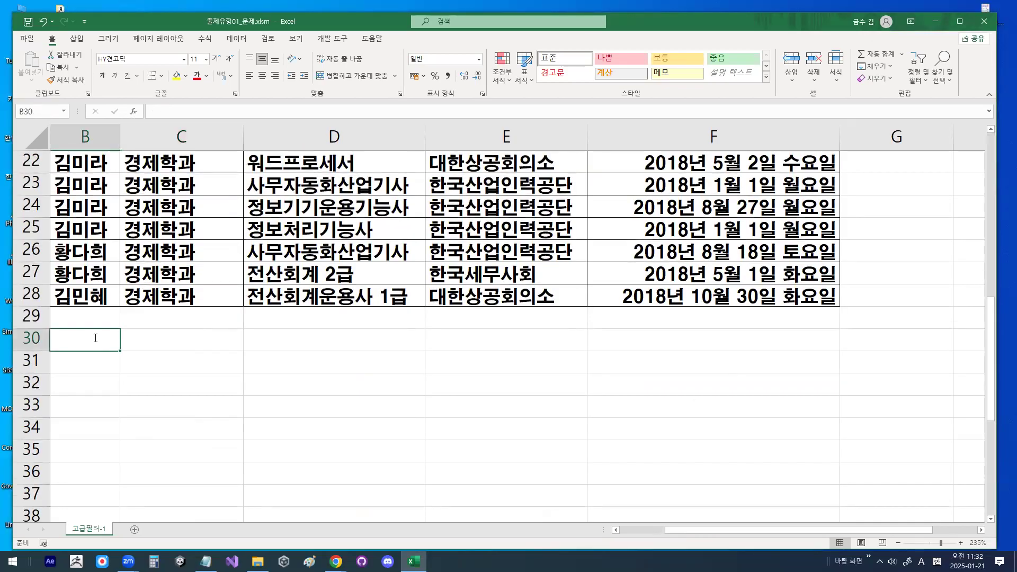
{"action": "type", "text": "GK"}
{"action": "key", "text": "BackSpace"}
{"action": "key", "text": "BackSpace"}
{"action": "key", "text": "Hangul"}
{"action": "type", "text": "학과"}
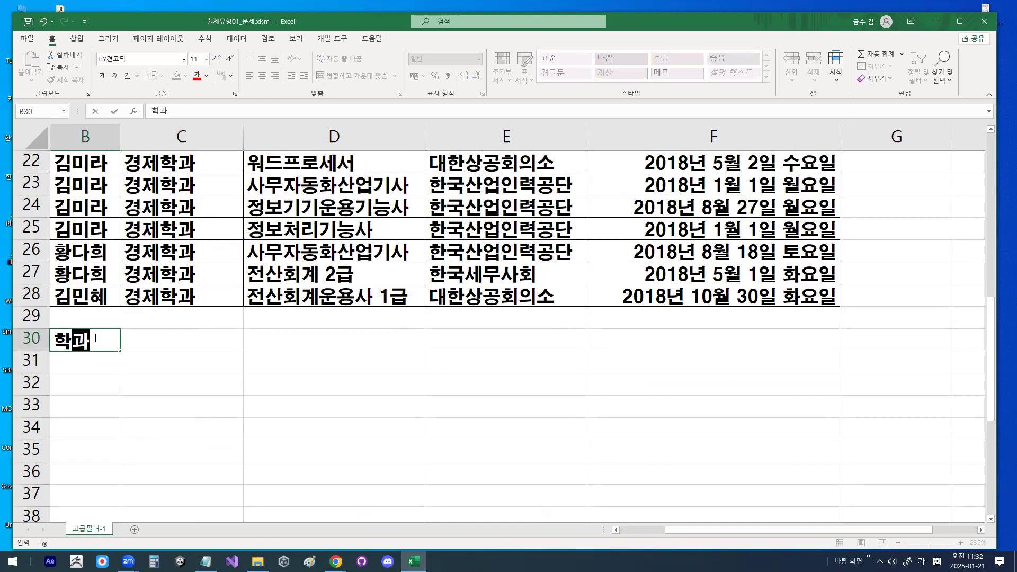
{"action": "key", "text": "Return"}
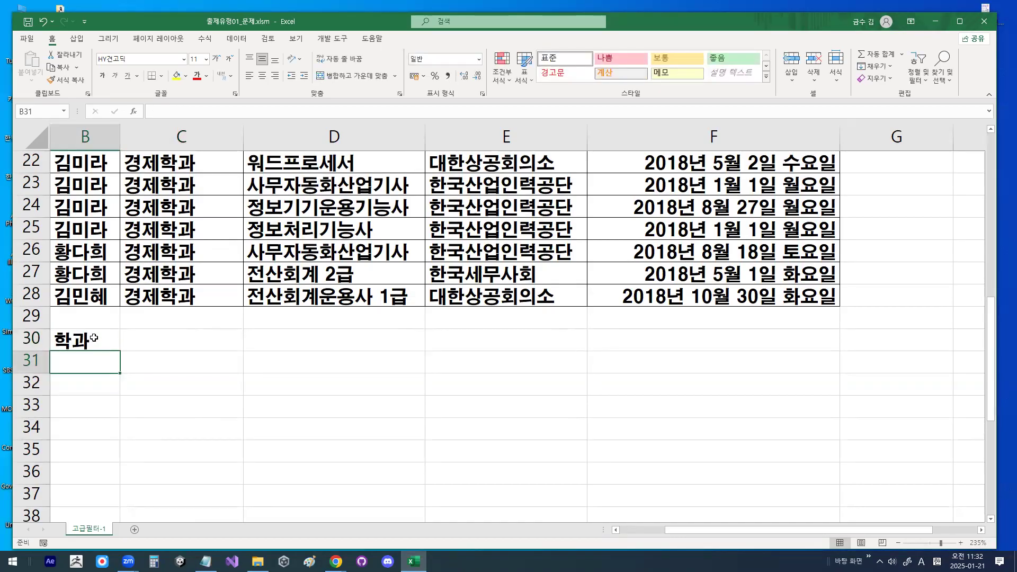
{"action": "type", "text": "TRUE"}
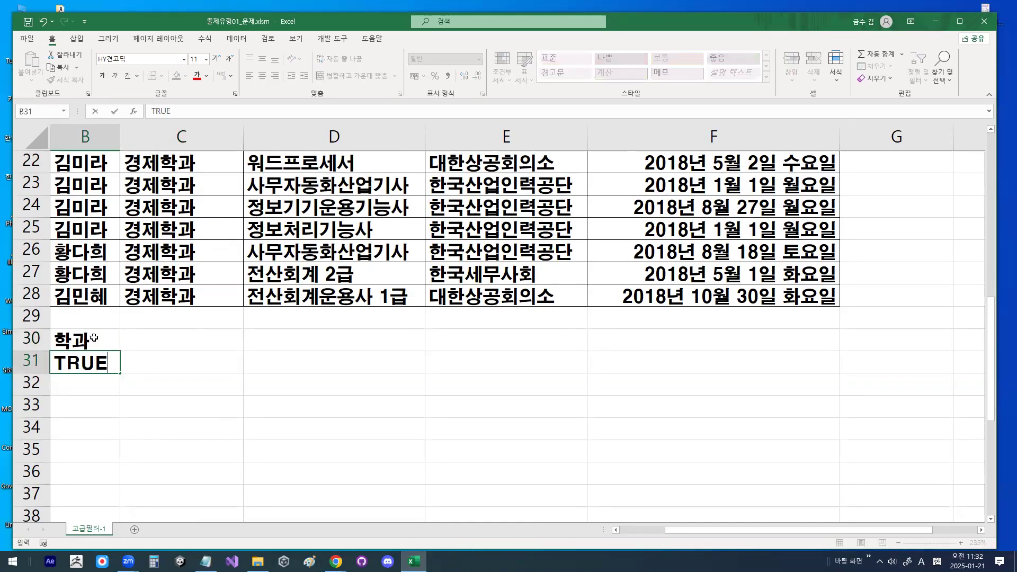
{"action": "key", "text": "Return"}
Select the range B30:B31 and circle the 학과 entry in it with the annotation pen
{"action": "mouse_move", "coordinate": [109, 337]}
{"action": "left_mouse_down"}
{"action": "mouse_move", "coordinate": [48, 345]}
{"action": "mouse_move", "coordinate": [89, 324]}
{"action": "mouse_move", "coordinate": [94, 342]}
{"action": "mouse_move", "coordinate": [76, 342]}
{"action": "mouse_move", "coordinate": [80, 361]}
{"action": "left_mouse_up"}
{"action": "key", "text": "Escape"}
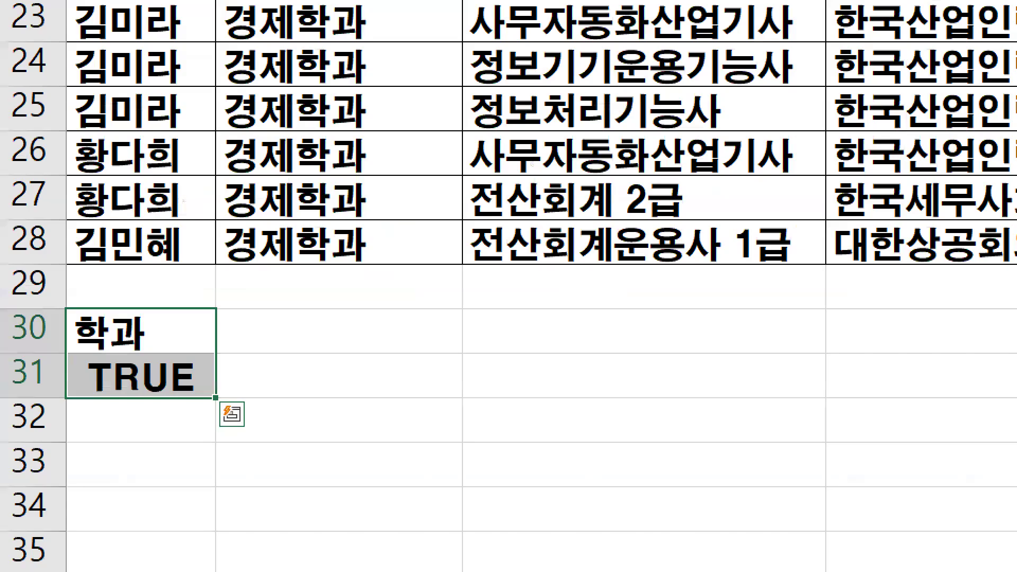
{"action": "mouse_move", "coordinate": [155, 336]}
{"action": "left_mouse_down"}
{"action": "mouse_move", "coordinate": [84, 353]}
{"action": "mouse_move", "coordinate": [158, 337]}
{"action": "left_mouse_up"}
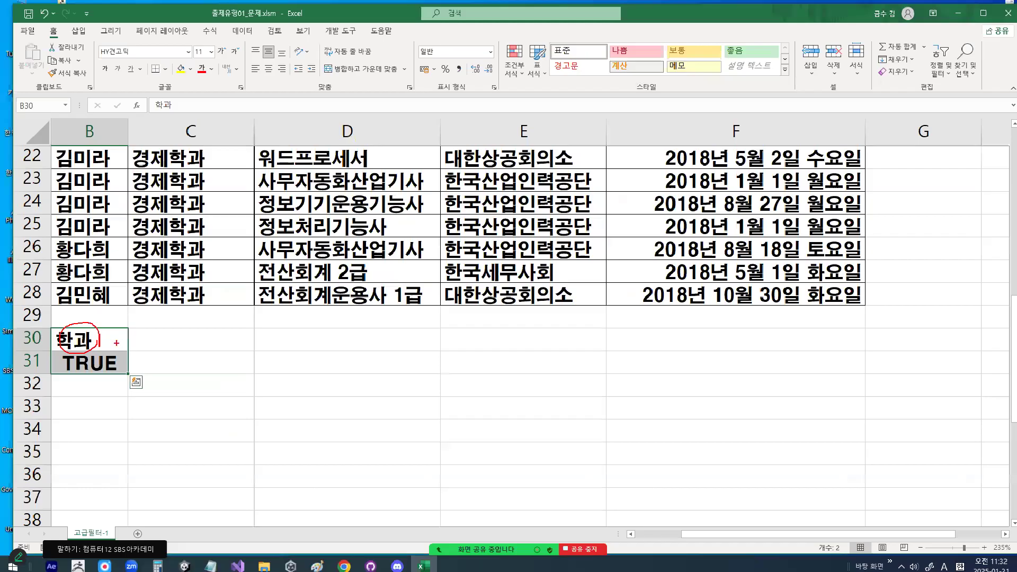
Circle the 학과 header in C2 and mark its column values with an arrow, a T and a cross
{"action": "scroll", "coordinate": [184, 330], "scroll_direction": "up", "scroll_amount": 5}
{"action": "scroll", "coordinate": [184, 330], "scroll_direction": "up", "scroll_amount": 2}
{"action": "left_click", "coordinate": [151, 180]}
{"action": "mouse_move", "coordinate": [154, 178]}
{"action": "left_mouse_down"}
{"action": "mouse_move", "coordinate": [171, 194]}
{"action": "mouse_move", "coordinate": [208, 190]}
{"action": "left_mouse_up"}
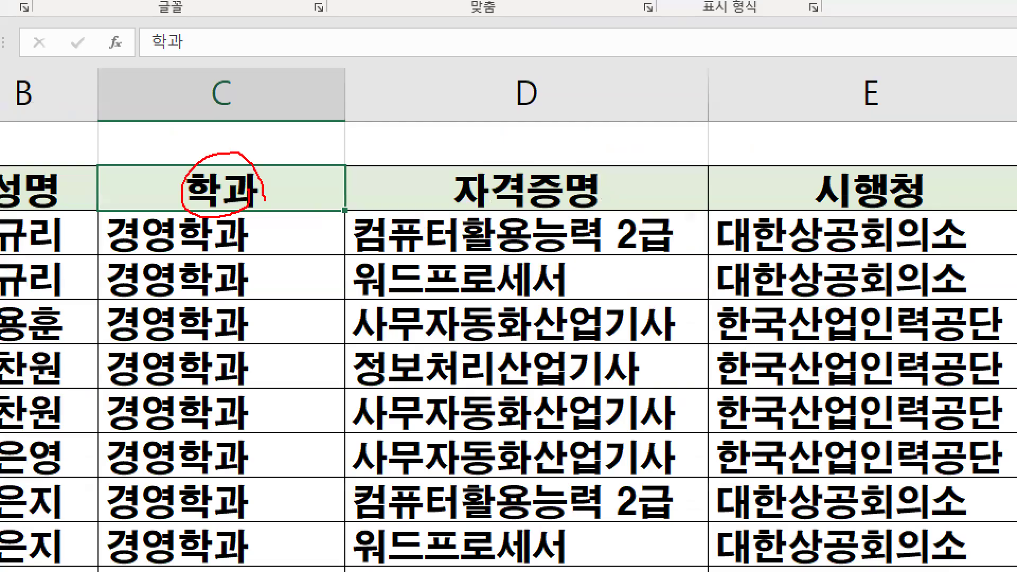
{"action": "mouse_move", "coordinate": [269, 237]}
{"action": "left_mouse_down"}
{"action": "mouse_move", "coordinate": [269, 333]}
{"action": "mouse_move", "coordinate": [295, 303]}
{"action": "left_mouse_up"}
{"action": "mouse_move", "coordinate": [299, 248]}
{"action": "left_mouse_down"}
{"action": "mouse_move", "coordinate": [357, 248]}
{"action": "mouse_move", "coordinate": [328, 317]}
{"action": "left_mouse_up"}
{"action": "mouse_move", "coordinate": [252, 407]}
{"action": "left_mouse_down"}
{"action": "mouse_move", "coordinate": [204, 425]}
{"action": "mouse_move", "coordinate": [246, 329]}
{"action": "mouse_move", "coordinate": [247, 353]}
{"action": "left_mouse_up"}
{"action": "left_click_drag", "start_coordinate": [260, 281], "coordinate": [107, 405]}
{"action": "left_click_drag", "start_coordinate": [141, 297], "coordinate": [232, 445]}
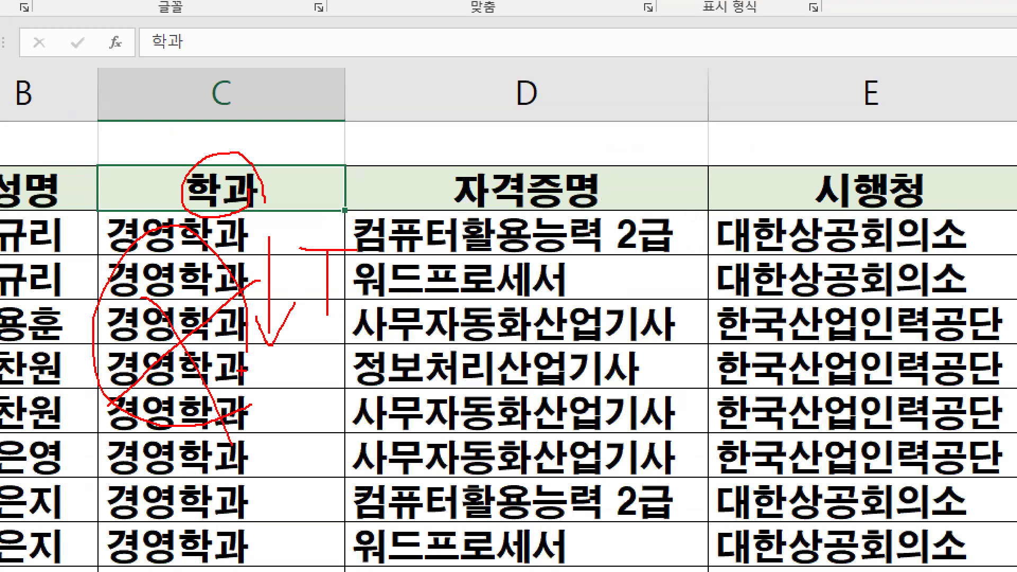
{"action": "key", "text": "Escape"}
Replace the entry in cell B30 with the arbitrary name 조건
{"action": "scroll", "coordinate": [221, 267], "scroll_direction": "down", "scroll_amount": 7}
{"action": "scroll", "coordinate": [221, 268], "scroll_direction": "down", "scroll_amount": 1}
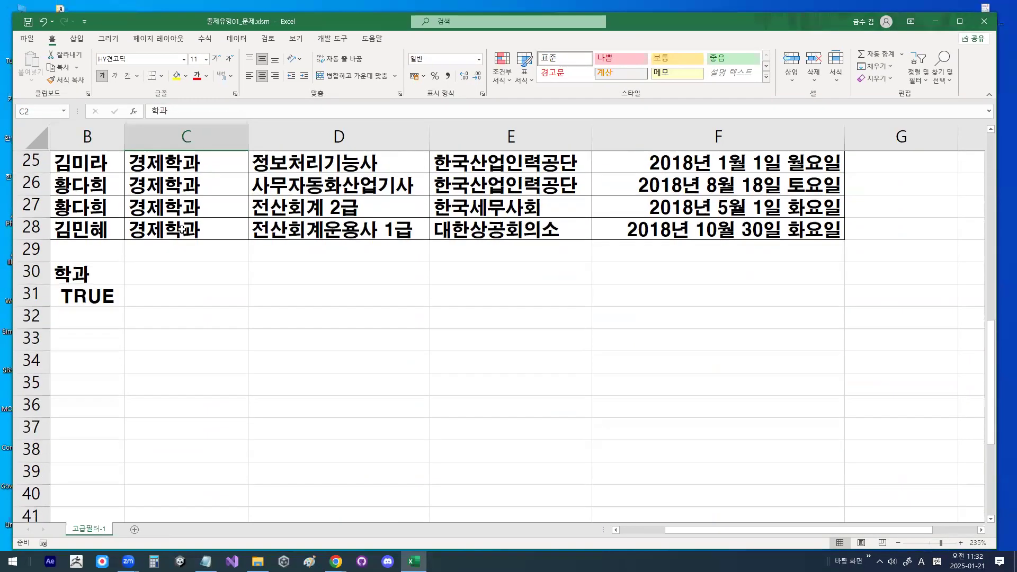
{"action": "left_click", "coordinate": [98, 273]}
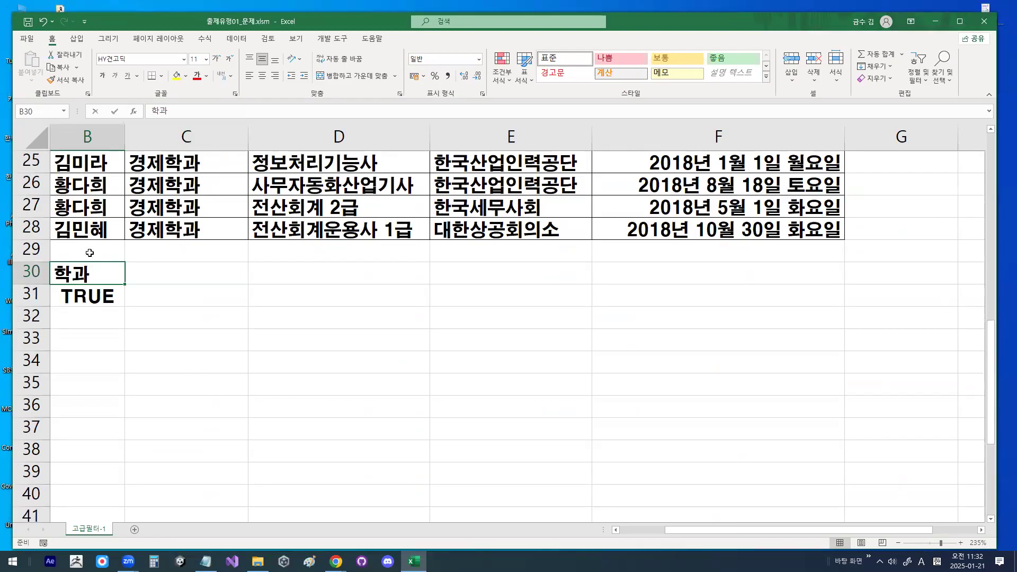
{"action": "type", "text": "W"}
{"action": "key", "text": "BackSpace"}
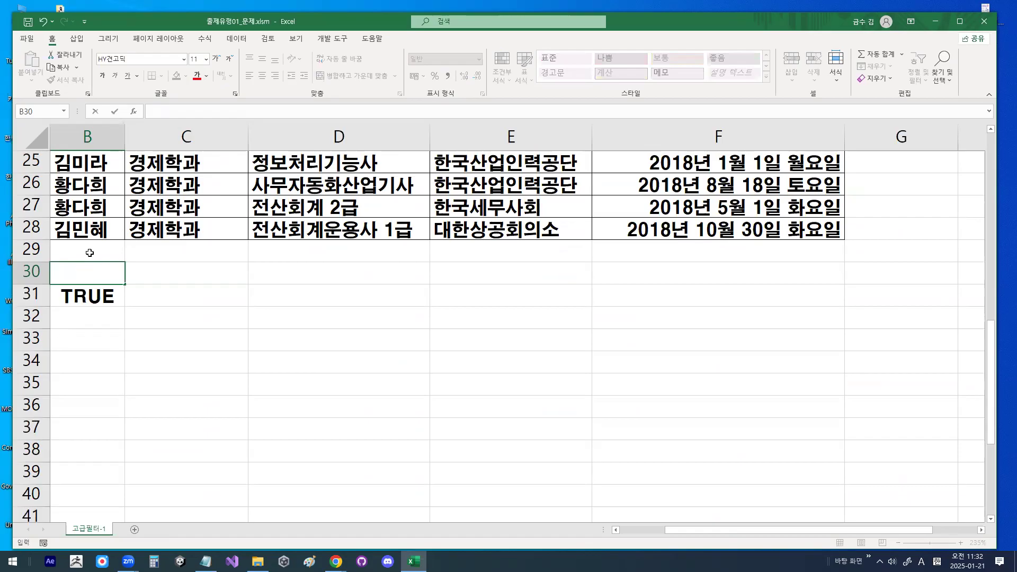
{"action": "type", "text": "조건"}
{"action": "key", "text": "Return"}
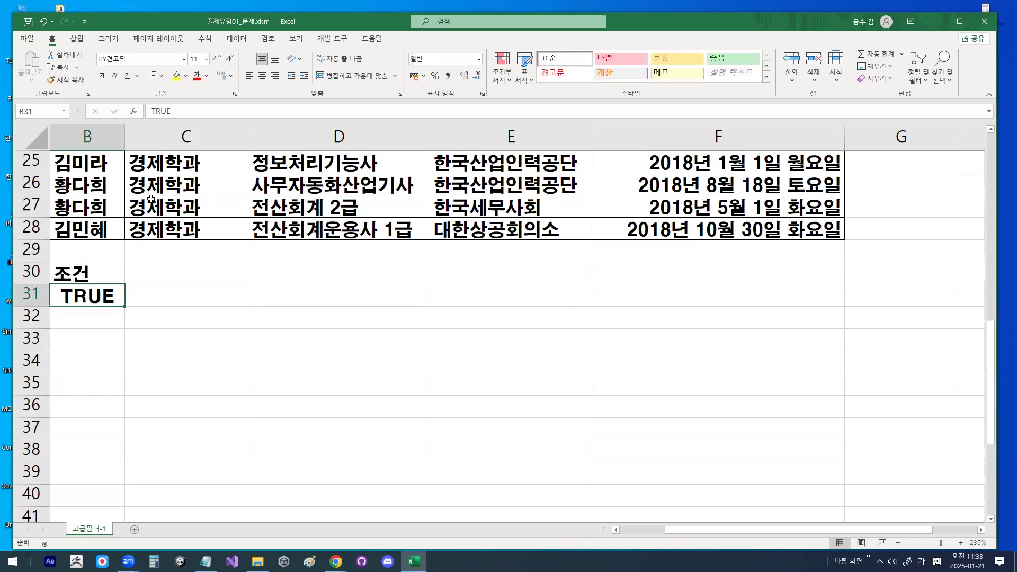
Circle the 조건 and TRUE cells with the annotation pen, and compare them with the table headers in B2:E2
{"action": "mouse_move", "coordinate": [75, 281]}
{"action": "left_mouse_down"}
{"action": "mouse_move", "coordinate": [92, 276]}
{"action": "mouse_move", "coordinate": [127, 291]}
{"action": "mouse_move", "coordinate": [65, 314]}
{"action": "mouse_move", "coordinate": [48, 286]}
{"action": "mouse_move", "coordinate": [89, 248]}
{"action": "mouse_move", "coordinate": [128, 290]}
{"action": "left_mouse_up"}
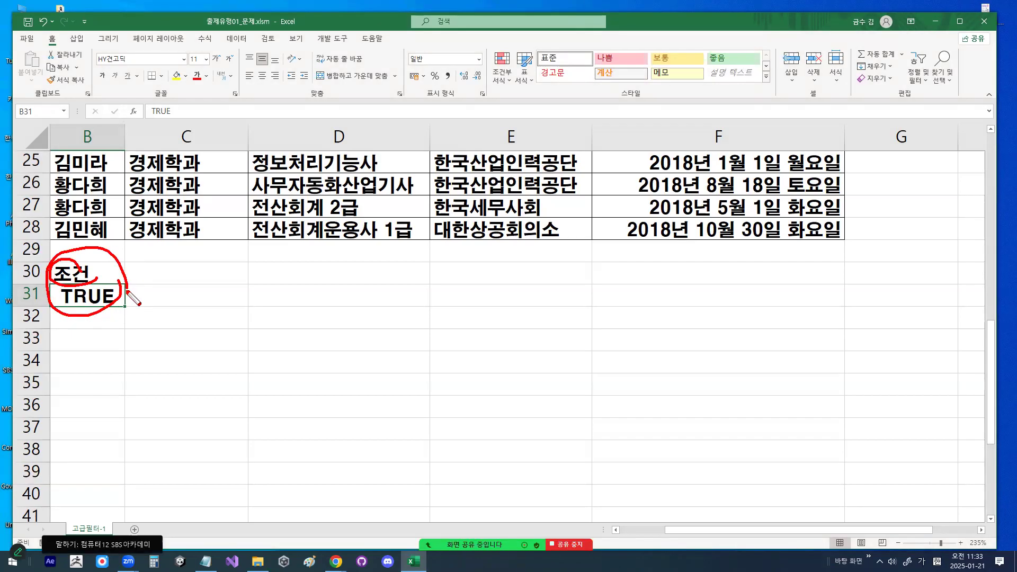
{"action": "key", "text": "Escape"}
{"action": "scroll", "coordinate": [115, 219], "scroll_direction": "up", "scroll_amount": 8}
{"action": "left_click_drag", "start_coordinate": [87, 185], "coordinate": [509, 180]}
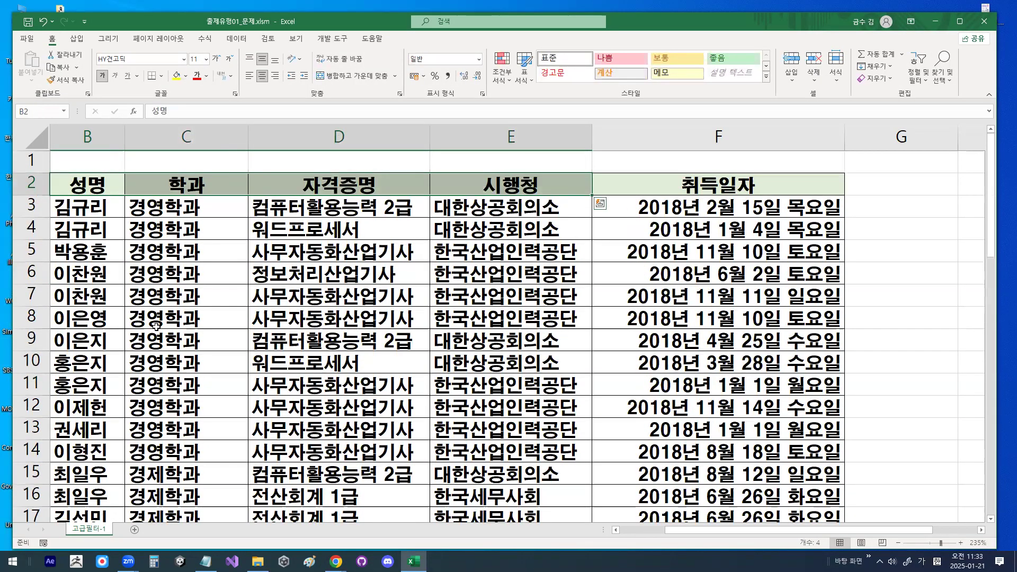
{"action": "scroll", "coordinate": [98, 366], "scroll_direction": "down", "scroll_amount": 7}
{"action": "left_click", "coordinate": [98, 365]}
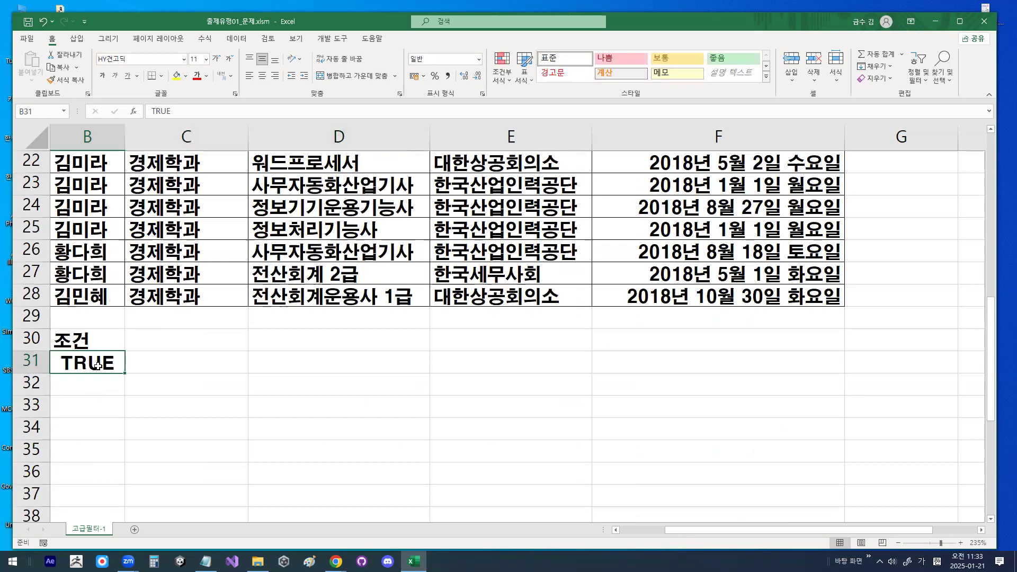
Circle the first 학과 value and write T and F marks beside the first 학과 and 자격증명 values
{"action": "scroll", "coordinate": [97, 366], "scroll_direction": "up", "scroll_amount": 7}
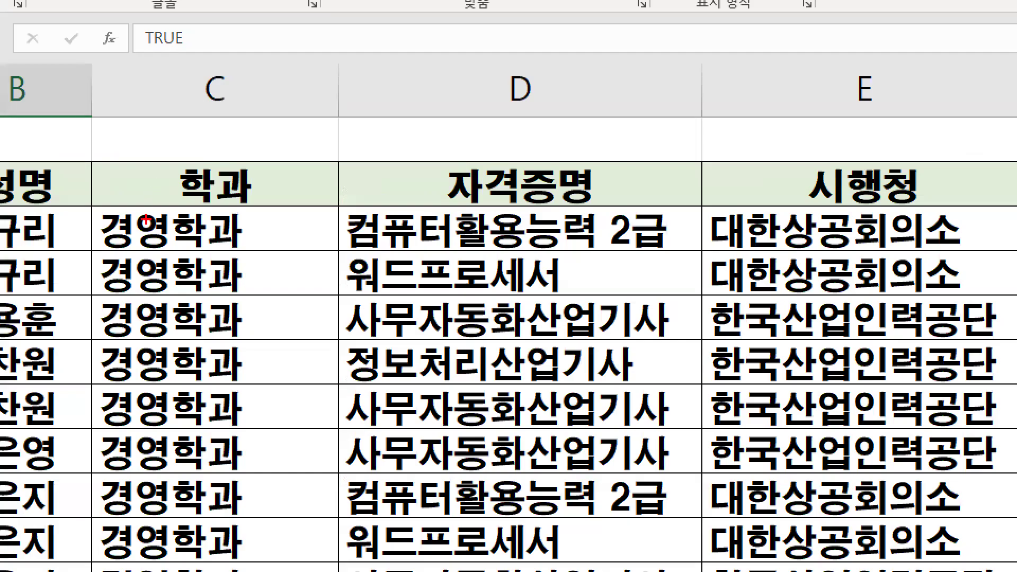
{"action": "left_click_drag", "start_coordinate": [147, 193], "coordinate": [174, 170]}
{"action": "mouse_move", "coordinate": [222, 228]}
{"action": "left_mouse_down"}
{"action": "mouse_move", "coordinate": [153, 248]}
{"action": "mouse_move", "coordinate": [223, 246]}
{"action": "left_mouse_up"}
{"action": "mouse_move", "coordinate": [266, 218]}
{"action": "left_mouse_down"}
{"action": "mouse_move", "coordinate": [321, 218]}
{"action": "mouse_move", "coordinate": [295, 258]}
{"action": "mouse_move", "coordinate": [324, 269]}
{"action": "left_mouse_up"}
{"action": "mouse_move", "coordinate": [299, 270]}
{"action": "left_mouse_down"}
{"action": "mouse_move", "coordinate": [300, 316]}
{"action": "mouse_move", "coordinate": [319, 315]}
{"action": "left_mouse_up"}
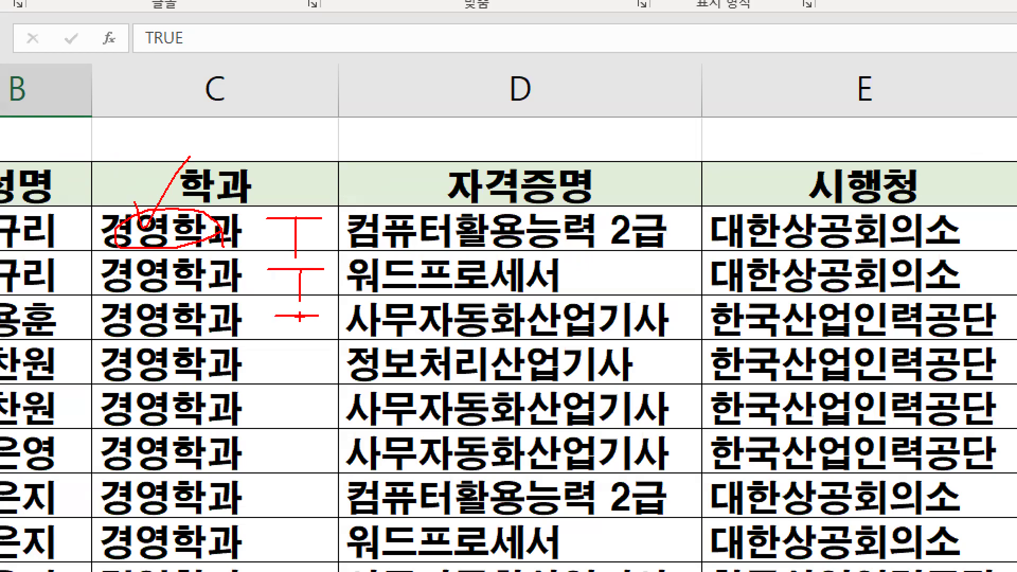
{"action": "left_click_drag", "start_coordinate": [674, 222], "coordinate": [720, 217]}
{"action": "left_click_drag", "start_coordinate": [698, 216], "coordinate": [697, 246]}
{"action": "left_click_drag", "start_coordinate": [612, 253], "coordinate": [645, 255]}
{"action": "mouse_move", "coordinate": [629, 257]}
{"action": "left_mouse_down"}
{"action": "mouse_move", "coordinate": [629, 297]}
{"action": "mouse_move", "coordinate": [655, 275]}
{"action": "left_mouse_up"}
Circle the ending of the 학과 values from row 3 down to row 8 with the annotation pen
{"action": "mouse_move", "coordinate": [249, 232]}
{"action": "left_mouse_down"}
{"action": "mouse_move", "coordinate": [253, 241]}
{"action": "mouse_move", "coordinate": [248, 223]}
{"action": "left_mouse_up"}
{"action": "mouse_move", "coordinate": [244, 268]}
{"action": "left_mouse_down"}
{"action": "mouse_move", "coordinate": [259, 292]}
{"action": "mouse_move", "coordinate": [229, 435]}
{"action": "left_mouse_up"}
{"action": "mouse_move", "coordinate": [219, 482]}
{"action": "left_mouse_down"}
{"action": "mouse_move", "coordinate": [240, 471]}
{"action": "mouse_move", "coordinate": [218, 482]}
{"action": "left_mouse_up"}
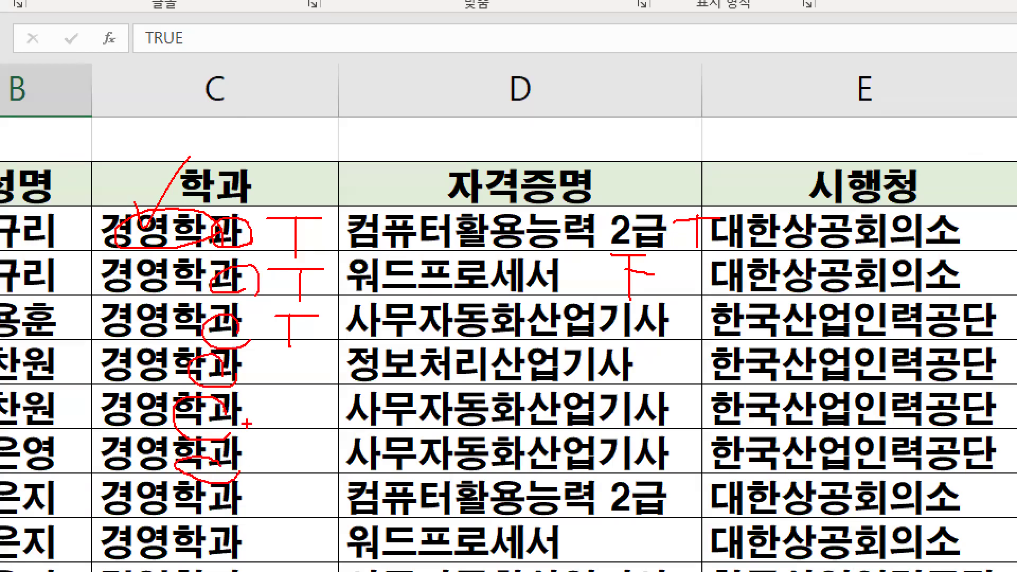
Circle, link and check the two T marks in row 3, and loop around its 자격증명 value
{"action": "mouse_move", "coordinate": [274, 199]}
{"action": "left_mouse_down"}
{"action": "mouse_move", "coordinate": [325, 248]}
{"action": "mouse_move", "coordinate": [336, 236]}
{"action": "left_mouse_up"}
{"action": "left_click_drag", "start_coordinate": [700, 253], "coordinate": [685, 250]}
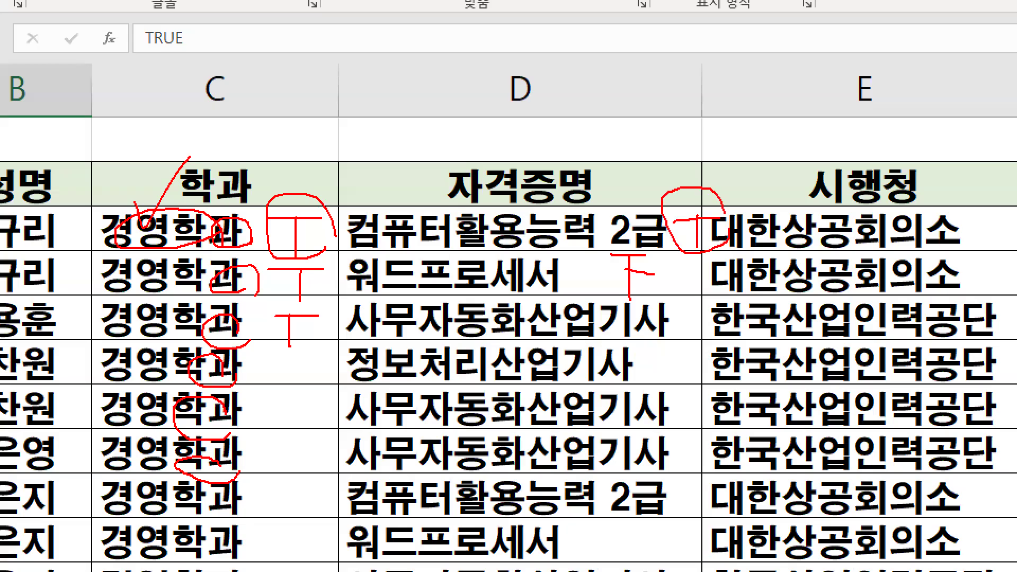
{"action": "left_click_drag", "start_coordinate": [334, 231], "coordinate": [610, 224]}
{"action": "left_click_drag", "start_coordinate": [293, 167], "coordinate": [431, 113]}
{"action": "left_click_drag", "start_coordinate": [645, 140], "coordinate": [723, 90]}
{"action": "mouse_move", "coordinate": [565, 192]}
{"action": "left_mouse_down"}
{"action": "mouse_move", "coordinate": [348, 255]}
{"action": "mouse_move", "coordinate": [523, 233]}
{"action": "left_mouse_up"}
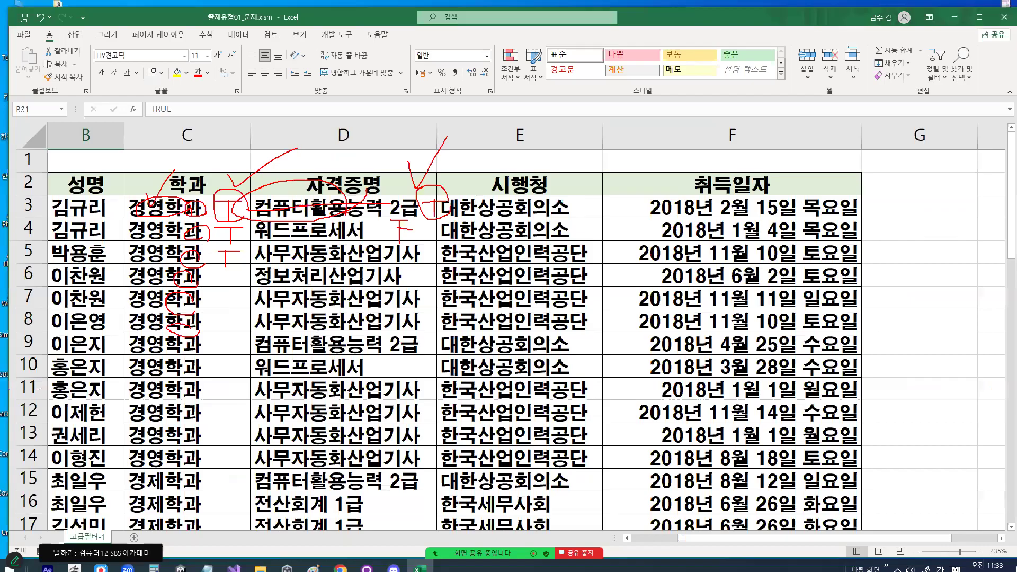
Select cell B34 below the condition range and draw an annotation arrow from the data toward it
{"action": "scroll", "coordinate": [103, 180], "scroll_direction": "down", "scroll_amount": 7}
{"action": "scroll", "coordinate": [110, 321], "scroll_direction": "down", "scroll_amount": 1}
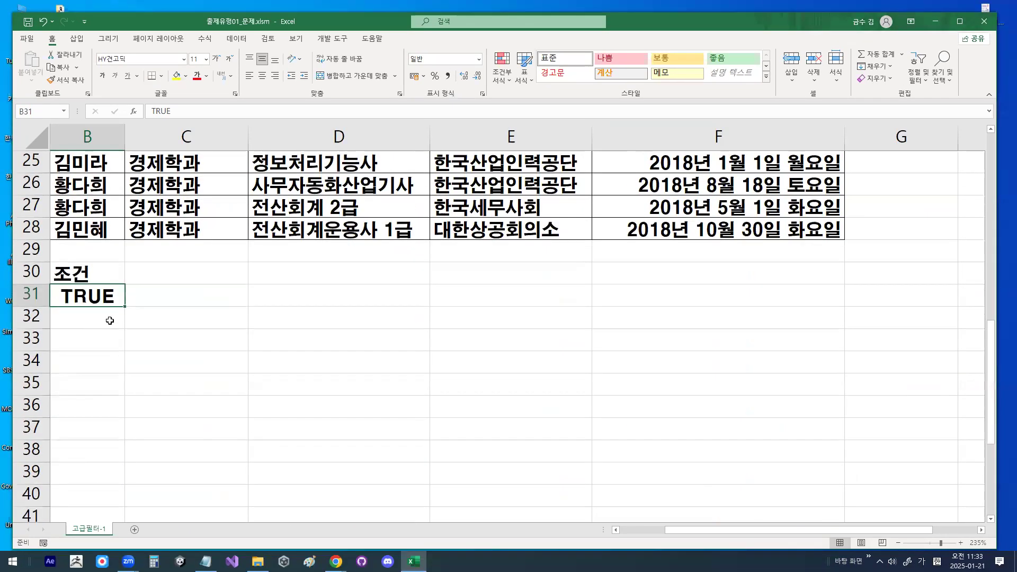
{"action": "left_click", "coordinate": [79, 357]}
{"action": "key", "text": "ctrl+2"}
{"action": "mouse_move", "coordinate": [235, 154]}
{"action": "left_mouse_down"}
{"action": "mouse_move", "coordinate": [114, 385]}
{"action": "mouse_move", "coordinate": [148, 371]}
{"action": "left_mouse_up"}
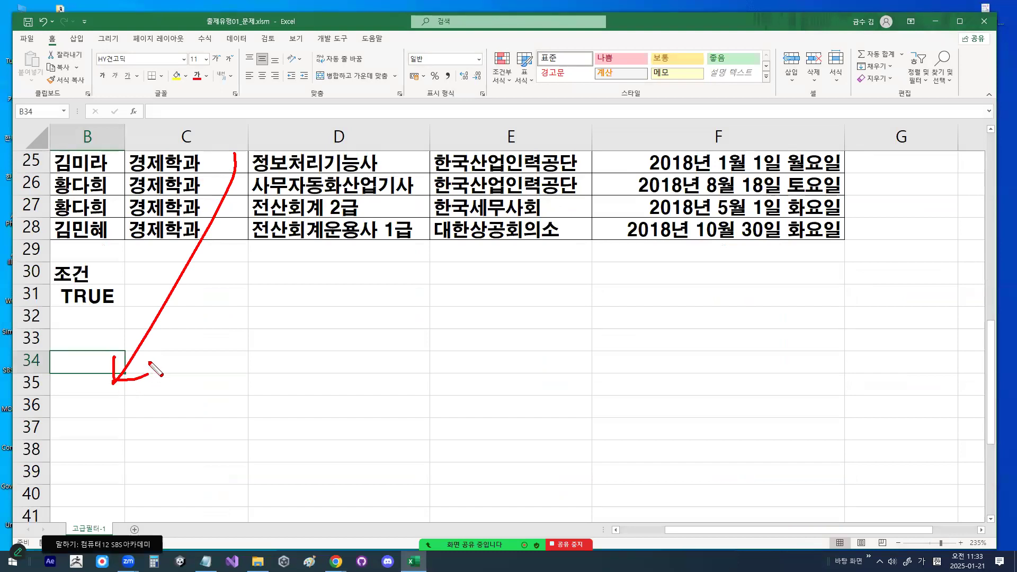
{"action": "key", "text": "Escape"}
Delete the trial condition entries in B30:B31
{"action": "left_click", "coordinate": [103, 295]}
{"action": "left_click_drag", "start_coordinate": [103, 275], "coordinate": [102, 289]}
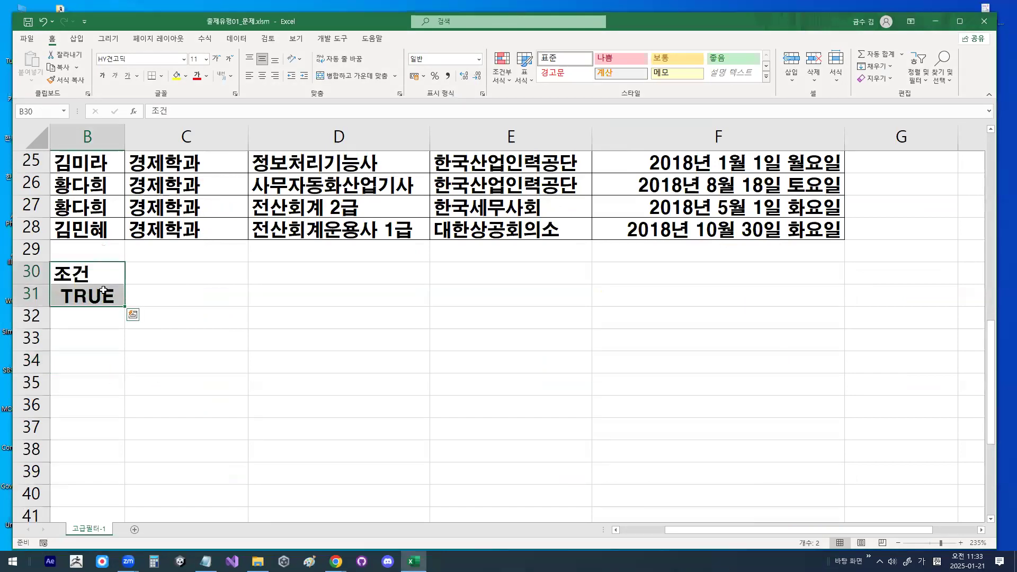
{"action": "key", "text": "Delete"}
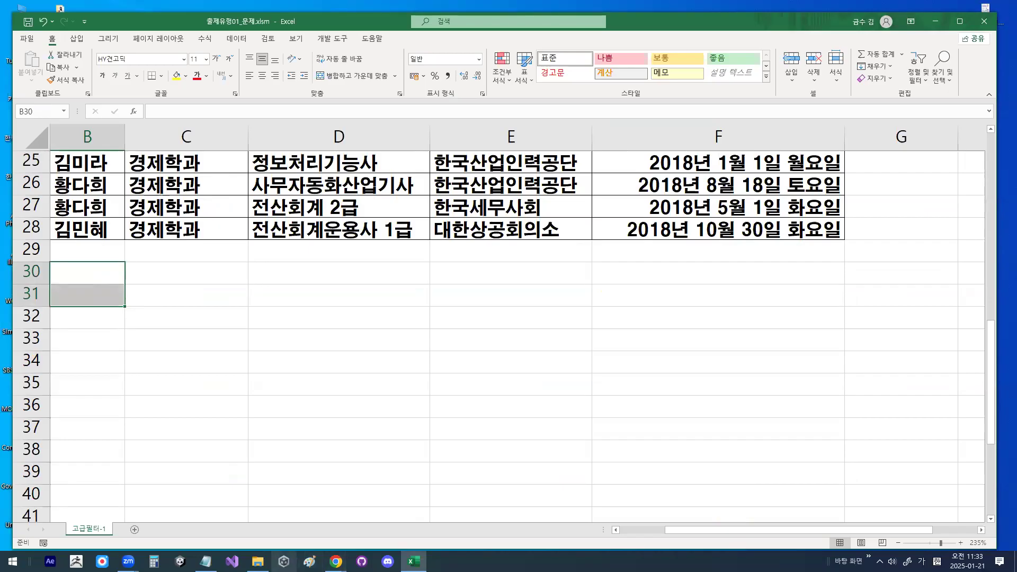
Switch to the Notepad lesson notes and highlight the phrases 수식을 사용하기 때문에 and 같은 필드명을 사용할수 없습니다
{"action": "left_click", "coordinate": [205, 562]}
{"action": "scroll", "coordinate": [507, 332], "scroll_direction": "down", "scroll_amount": 2}
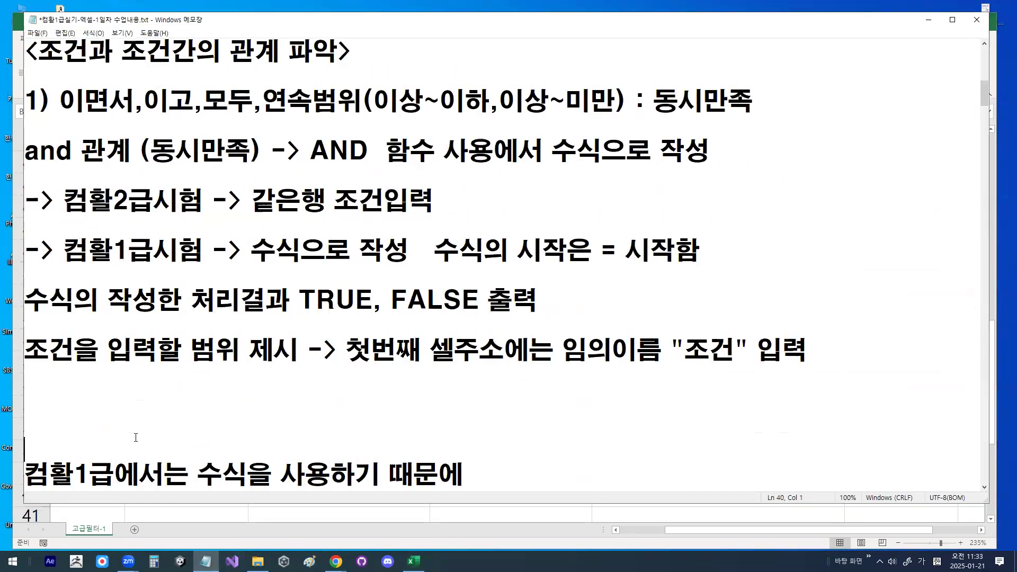
{"action": "scroll", "coordinate": [135, 437], "scroll_direction": "down", "scroll_amount": 1}
{"action": "left_click_drag", "start_coordinate": [206, 329], "coordinate": [472, 324]}
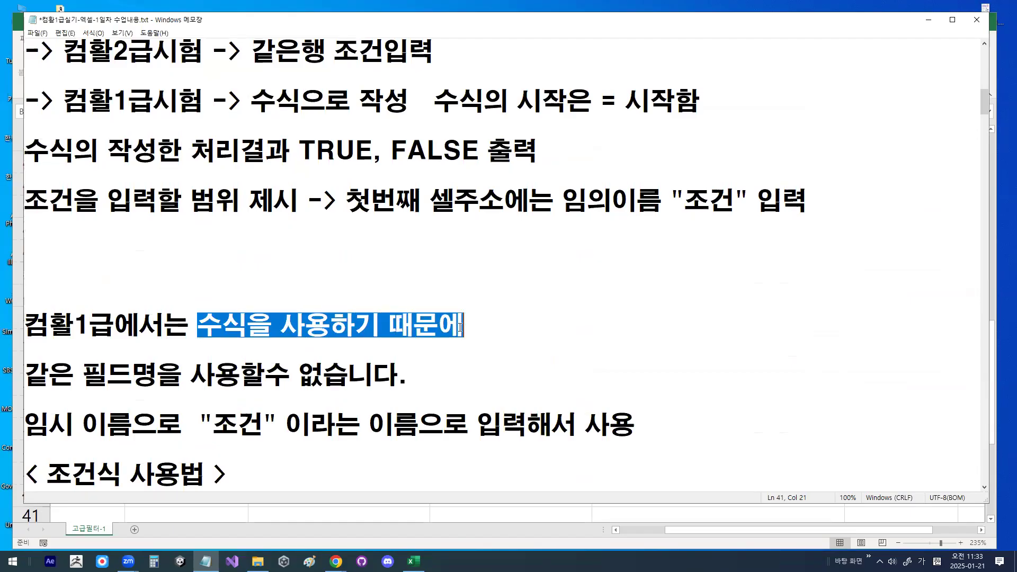
{"action": "left_click_drag", "start_coordinate": [32, 374], "coordinate": [398, 379]}
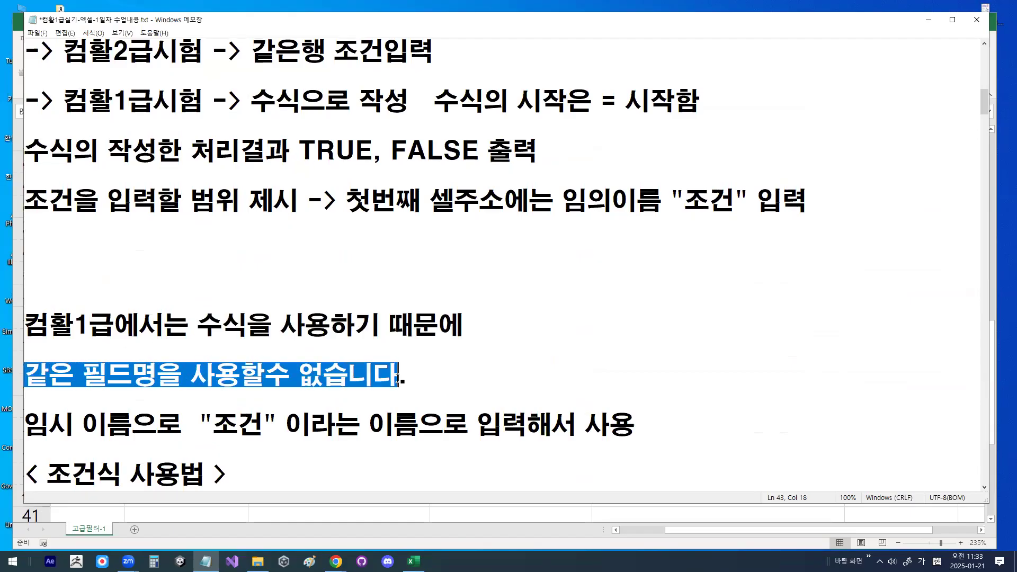
Highlight the key words of the note line about entering the temporary name "조건"
{"action": "left_click_drag", "start_coordinate": [40, 427], "coordinate": [109, 427]}
{"action": "left_click_drag", "start_coordinate": [214, 424], "coordinate": [250, 423]}
{"action": "left_click_drag", "start_coordinate": [393, 425], "coordinate": [571, 423]}
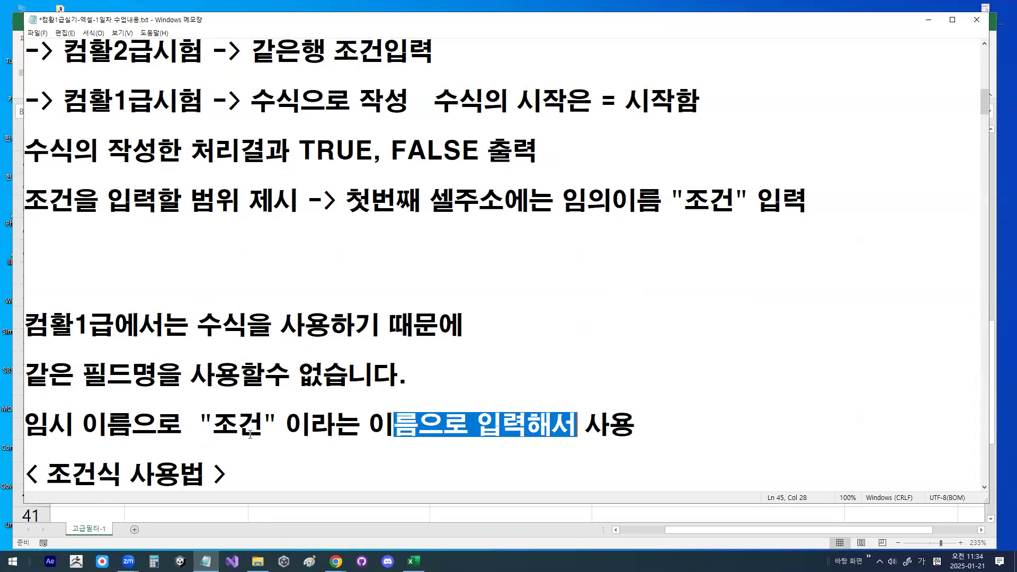
{"action": "left_click_drag", "start_coordinate": [214, 424], "coordinate": [275, 421]}
Highlight the quoted word 조건 in the notes, underline =AND in the example with the annotation pen, and clear the mark
{"action": "scroll", "coordinate": [279, 408], "scroll_direction": "down", "scroll_amount": 1}
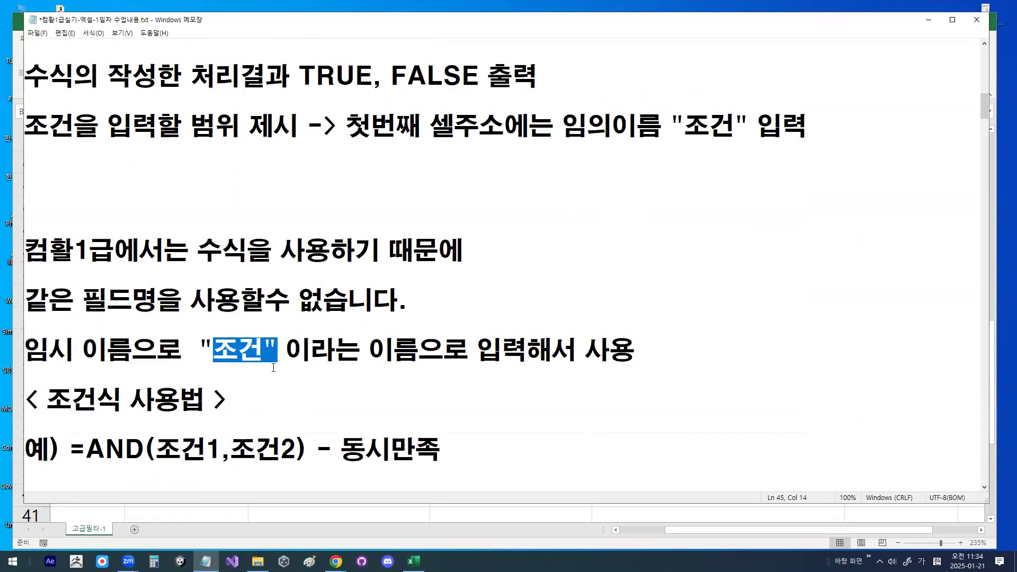
{"action": "scroll", "coordinate": [272, 337], "scroll_direction": "down", "scroll_amount": 1}
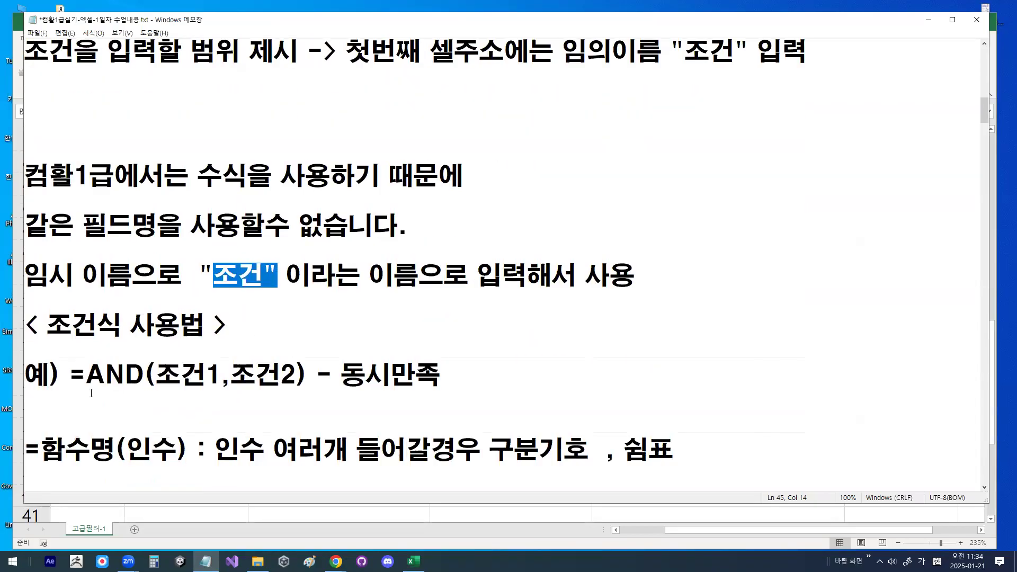
{"action": "key", "text": "ctrl+2"}
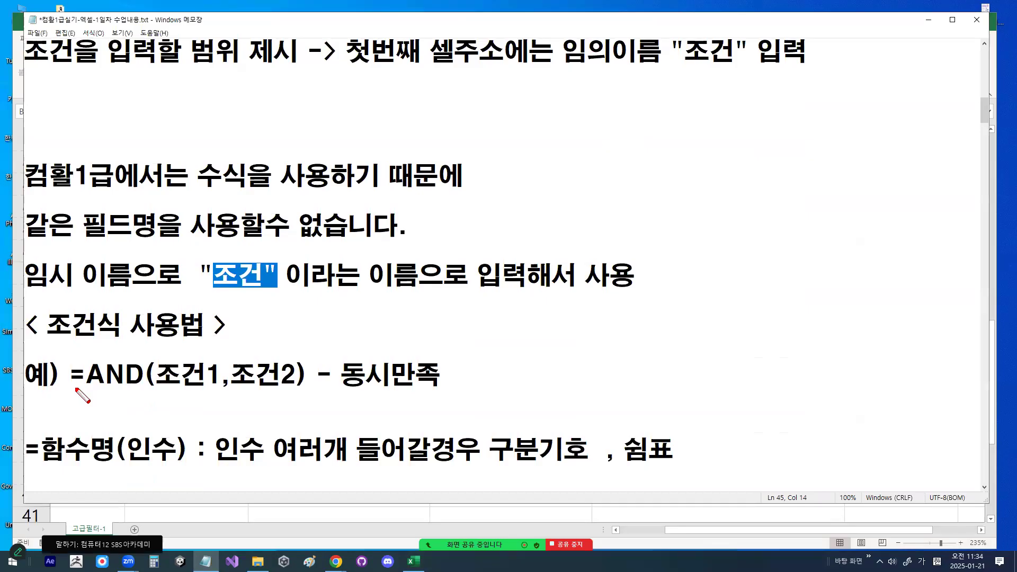
{"action": "left_click_drag", "start_coordinate": [75, 390], "coordinate": [132, 388]}
{"action": "key", "text": "Escape"}
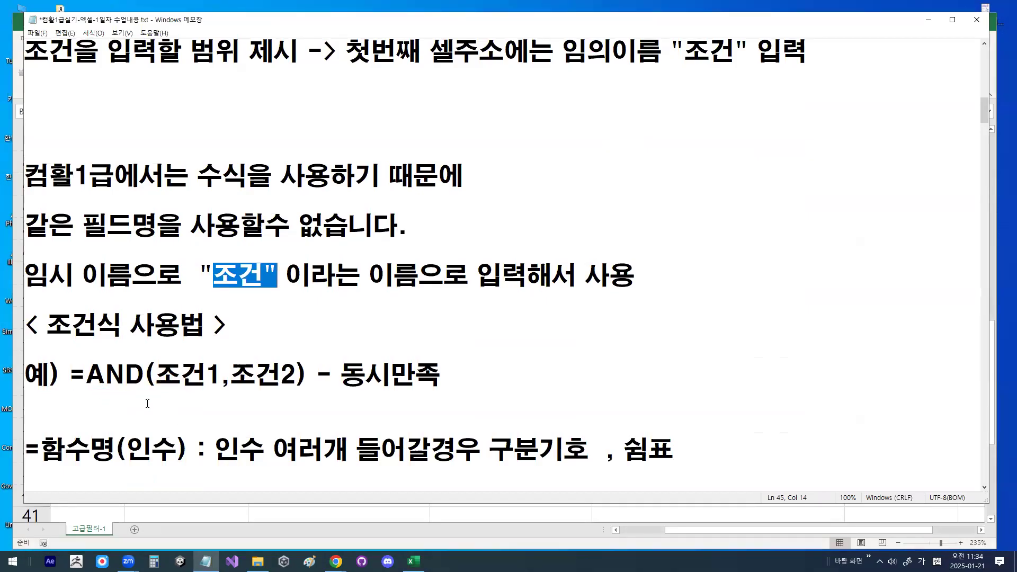
Highlight the function name, AND and the argument part 인수 in the notes, and insert a blank line above section 2)
{"action": "scroll", "coordinate": [147, 406], "scroll_direction": "down", "scroll_amount": 1}
{"action": "left_click_drag", "start_coordinate": [41, 374], "coordinate": [92, 373]}
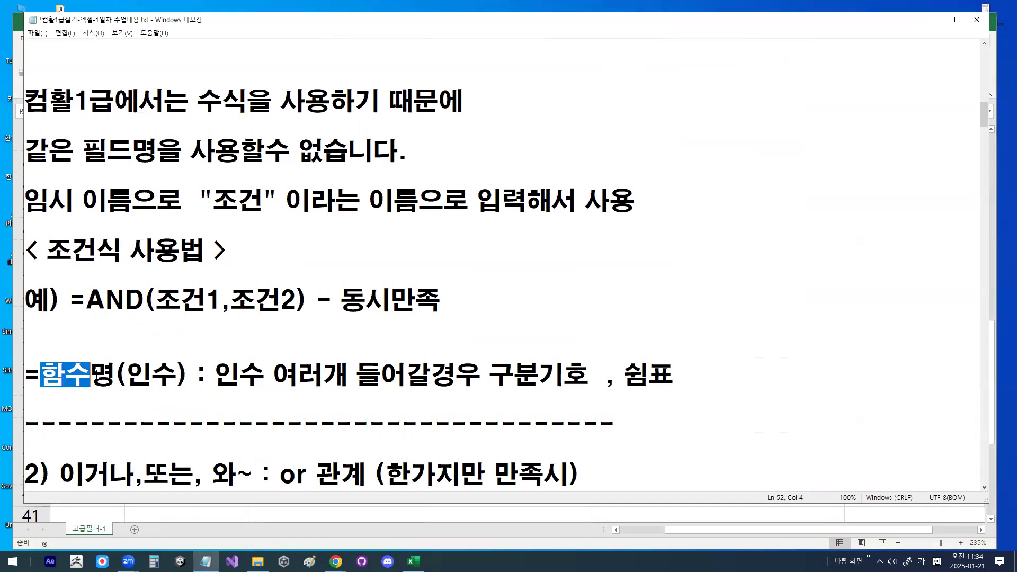
{"action": "left_click_drag", "start_coordinate": [87, 310], "coordinate": [140, 297]}
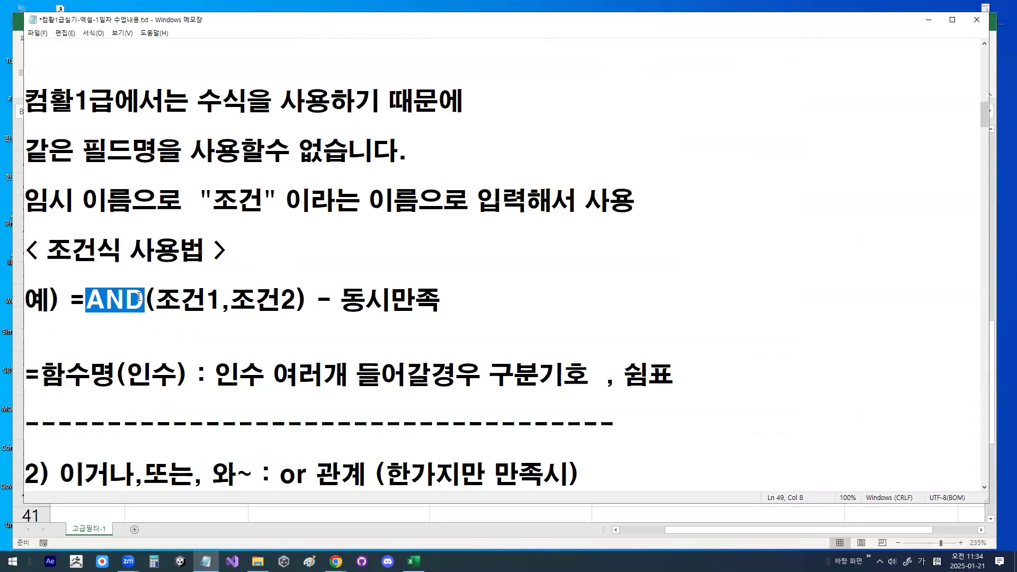
{"action": "left_click", "coordinate": [176, 300]}
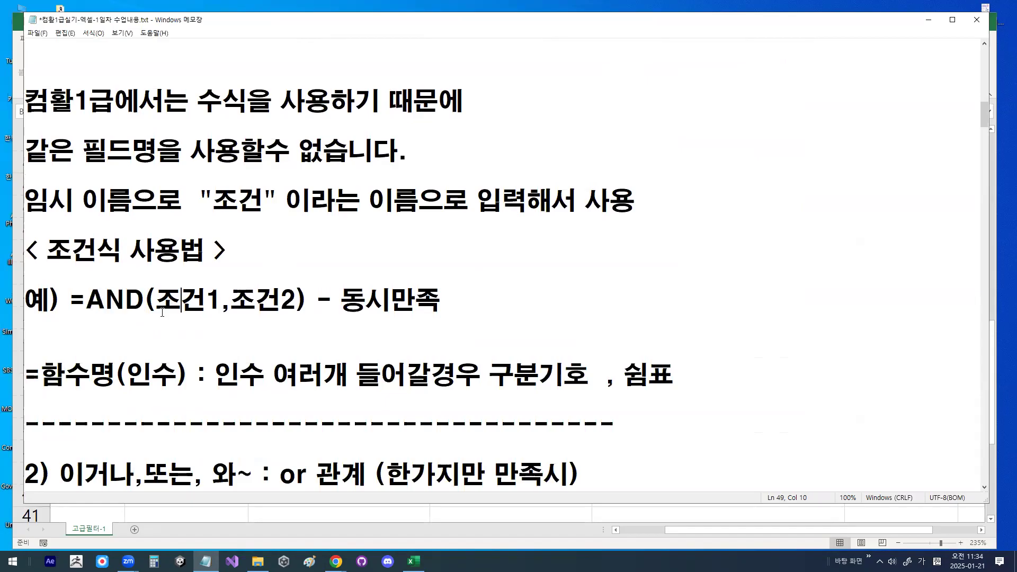
{"action": "left_click_drag", "start_coordinate": [114, 379], "coordinate": [189, 366]}
{"action": "scroll", "coordinate": [190, 366], "scroll_direction": "down", "scroll_amount": 1}
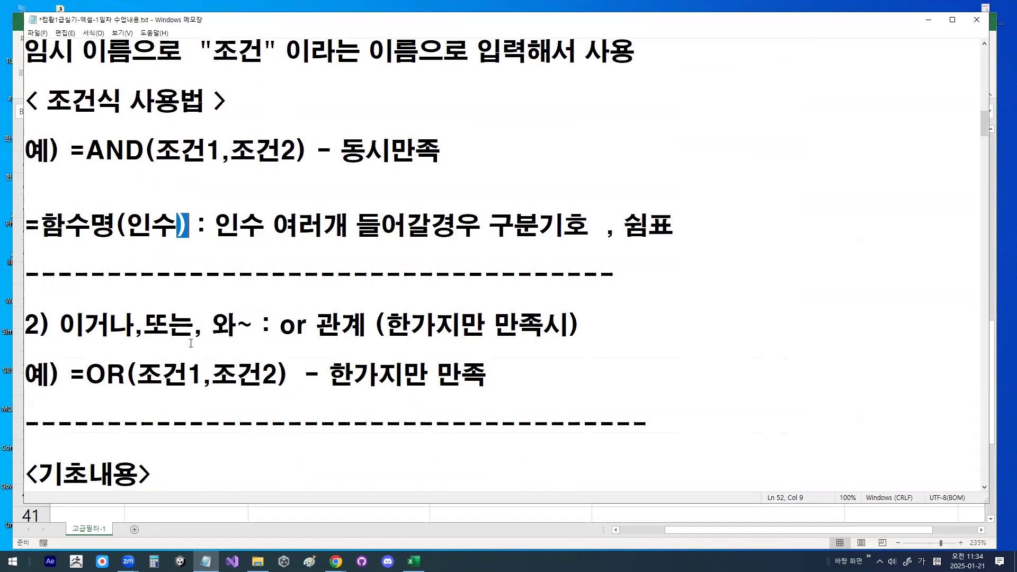
{"action": "left_click", "coordinate": [81, 300]}
{"action": "key", "text": "Return"}
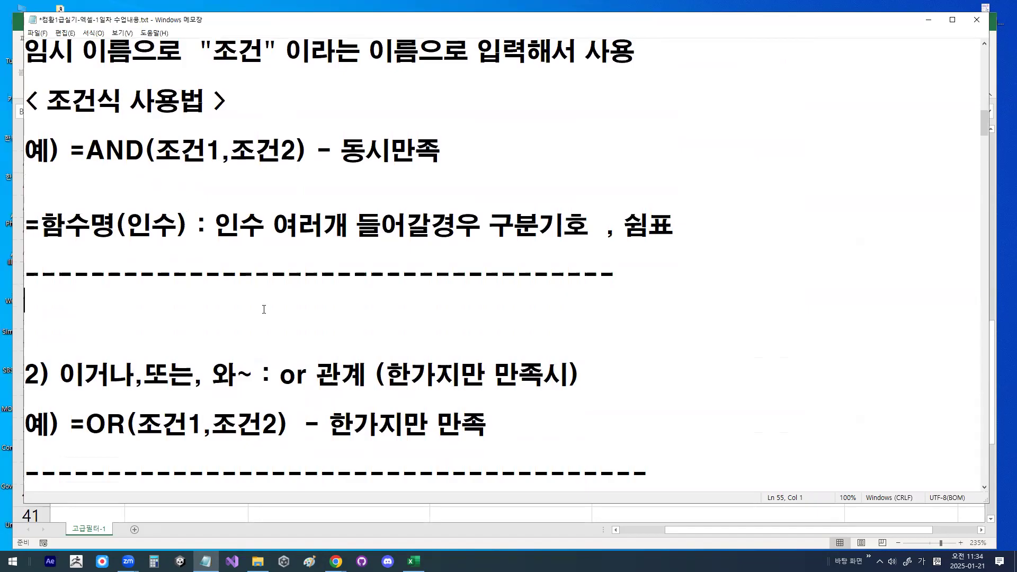
Annotate the function syntax: bracket 인수, underline 인수 여러개, circle both separator commas, and draw arrows from 조건1 to 인수
{"action": "mouse_move", "coordinate": [130, 201]}
{"action": "left_mouse_down"}
{"action": "mouse_move", "coordinate": [119, 225]}
{"action": "mouse_move", "coordinate": [128, 251]}
{"action": "left_mouse_up"}
{"action": "mouse_move", "coordinate": [160, 200]}
{"action": "left_mouse_down"}
{"action": "mouse_move", "coordinate": [183, 230]}
{"action": "mouse_move", "coordinate": [170, 252]}
{"action": "left_mouse_up"}
{"action": "left_click_drag", "start_coordinate": [131, 203], "coordinate": [168, 167]}
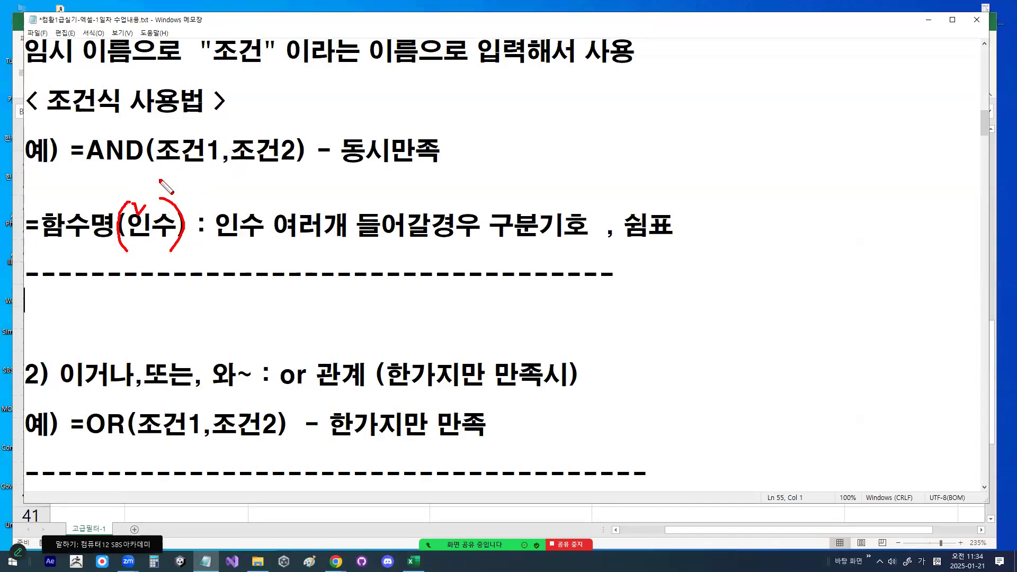
{"action": "left_click_drag", "start_coordinate": [221, 240], "coordinate": [353, 240]}
{"action": "mouse_move", "coordinate": [624, 233]}
{"action": "left_mouse_down"}
{"action": "mouse_move", "coordinate": [613, 246]}
{"action": "mouse_move", "coordinate": [625, 240]}
{"action": "left_mouse_up"}
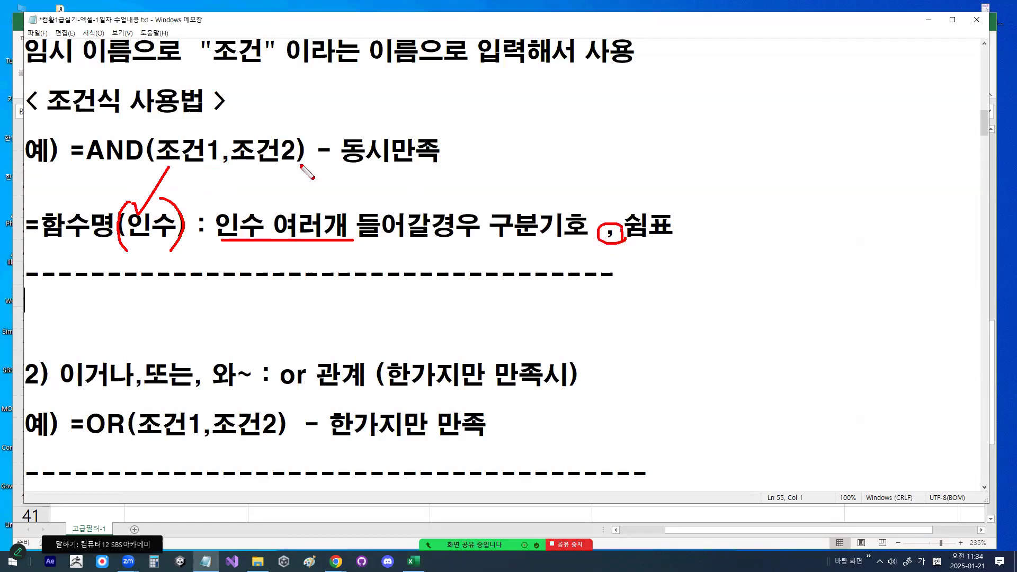
{"action": "mouse_move", "coordinate": [237, 165]}
{"action": "left_mouse_down"}
{"action": "mouse_move", "coordinate": [227, 157]}
{"action": "mouse_move", "coordinate": [239, 166]}
{"action": "left_mouse_up"}
{"action": "left_click_drag", "start_coordinate": [132, 199], "coordinate": [159, 181]}
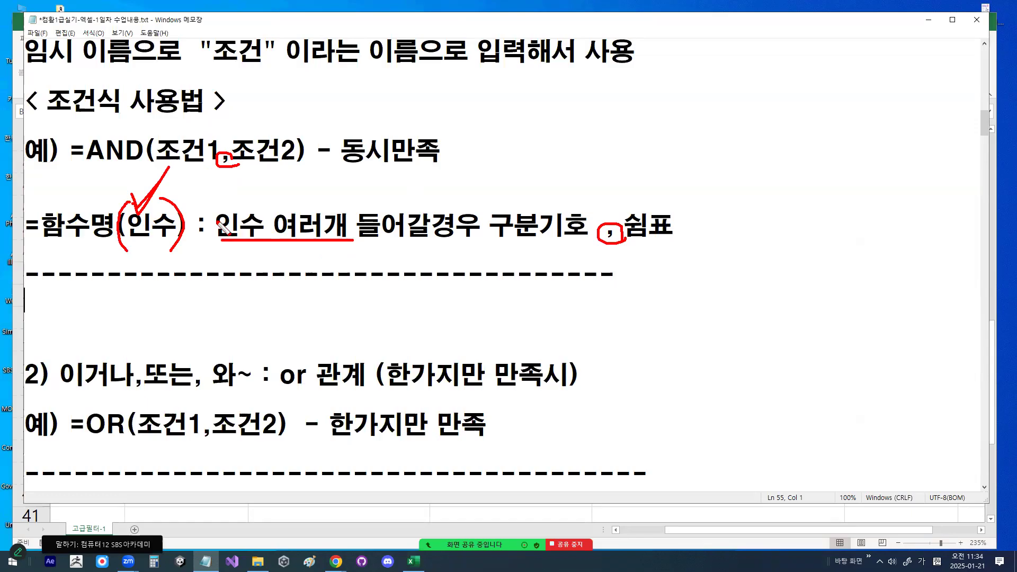
{"action": "left_click_drag", "start_coordinate": [133, 200], "coordinate": [187, 153]}
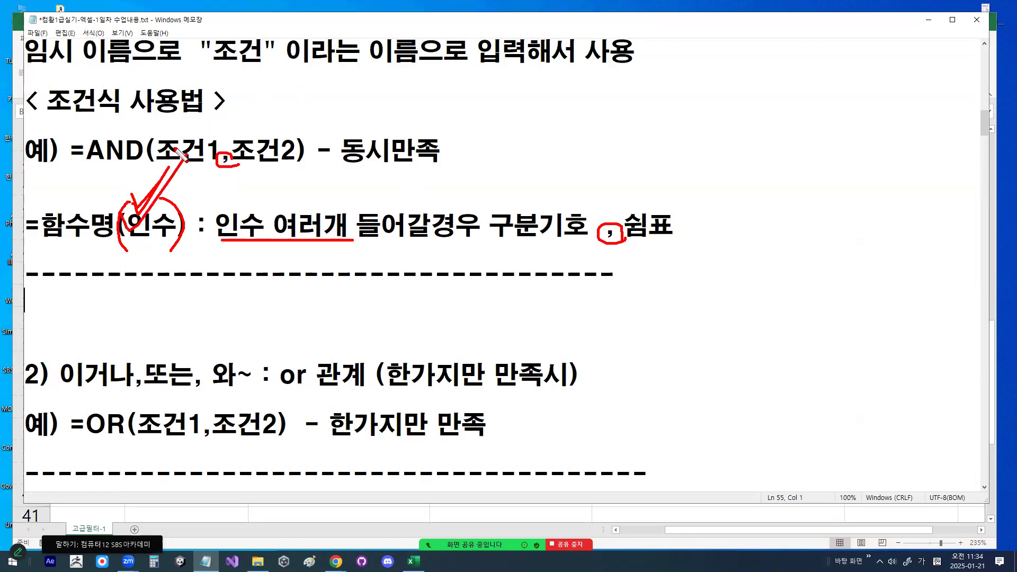
Highlight 조건1, circle 조건1, 조건2 and 동시만족, and draw a T under each condition with an arrow to a resulting T
{"action": "key", "text": "alt+s"}
{"action": "mouse_move", "coordinate": [89, 155]}
{"action": "left_mouse_down"}
{"action": "mouse_move", "coordinate": [217, 148]}
{"action": "mouse_move", "coordinate": [159, 152]}
{"action": "mouse_move", "coordinate": [197, 156]}
{"action": "left_mouse_up"}
{"action": "key", "text": "ctrl+2"}
{"action": "mouse_move", "coordinate": [271, 160]}
{"action": "left_mouse_down"}
{"action": "mouse_move", "coordinate": [280, 136]}
{"action": "mouse_move", "coordinate": [283, 162]}
{"action": "left_mouse_up"}
{"action": "mouse_move", "coordinate": [177, 181]}
{"action": "left_mouse_down"}
{"action": "mouse_move", "coordinate": [207, 181]}
{"action": "mouse_move", "coordinate": [194, 205]}
{"action": "left_mouse_up"}
{"action": "mouse_move", "coordinate": [248, 187]}
{"action": "left_mouse_down"}
{"action": "mouse_move", "coordinate": [276, 185]}
{"action": "mouse_move", "coordinate": [259, 217]}
{"action": "left_mouse_up"}
{"action": "mouse_move", "coordinate": [444, 165]}
{"action": "left_mouse_down"}
{"action": "mouse_move", "coordinate": [342, 141]}
{"action": "mouse_move", "coordinate": [439, 158]}
{"action": "left_mouse_up"}
{"action": "mouse_move", "coordinate": [310, 188]}
{"action": "left_mouse_down"}
{"action": "mouse_move", "coordinate": [336, 191]}
{"action": "mouse_move", "coordinate": [327, 201]}
{"action": "mouse_move", "coordinate": [391, 185]}
{"action": "mouse_move", "coordinate": [358, 230]}
{"action": "left_mouse_up"}
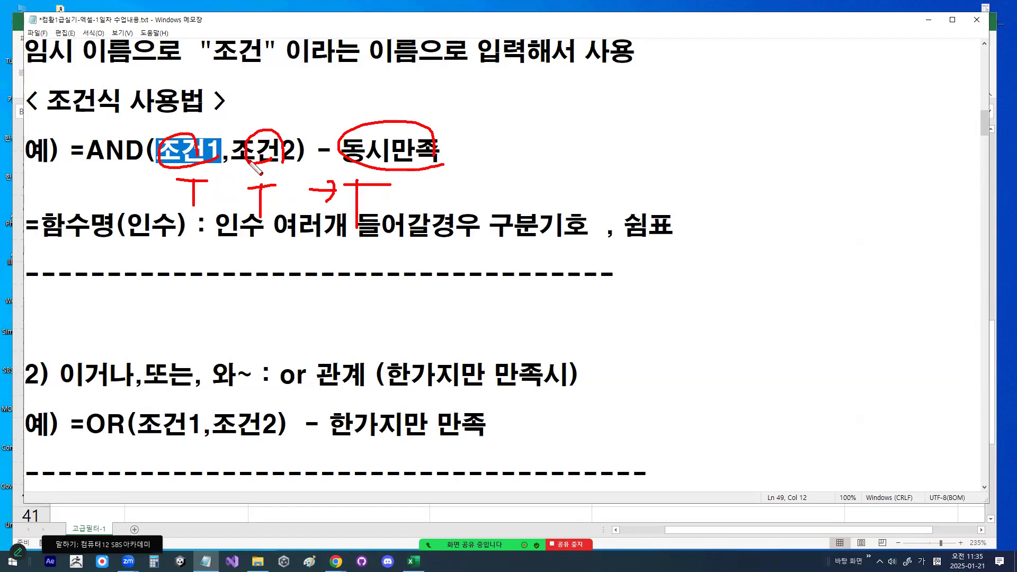
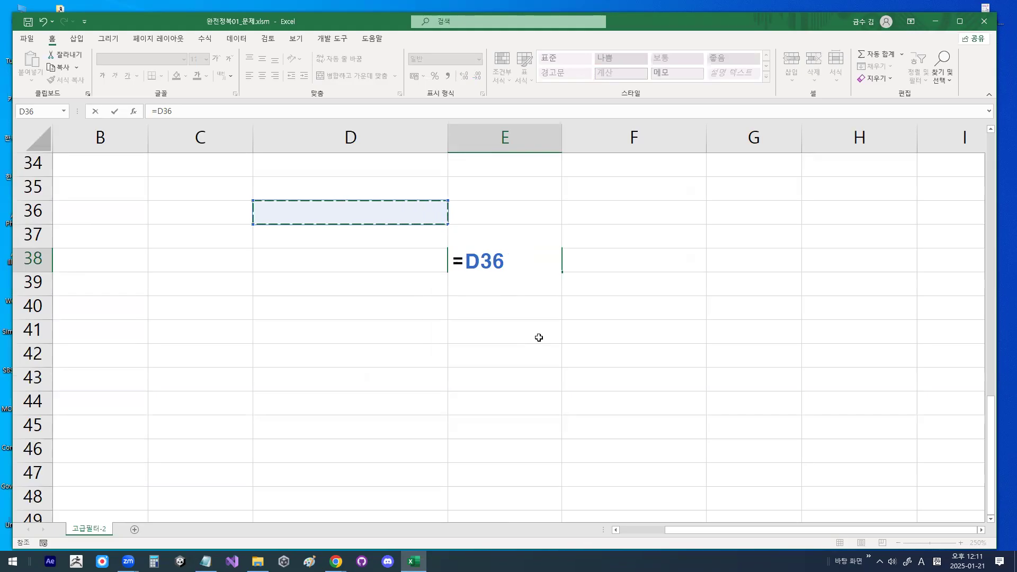
Cycle the D36 reference in the E38 formula through its absolute and mixed forms, and cancel the entry
{"action": "key", "text": "F4"}
{"action": "key", "text": "F4"}
{"action": "key", "text": "F4"}
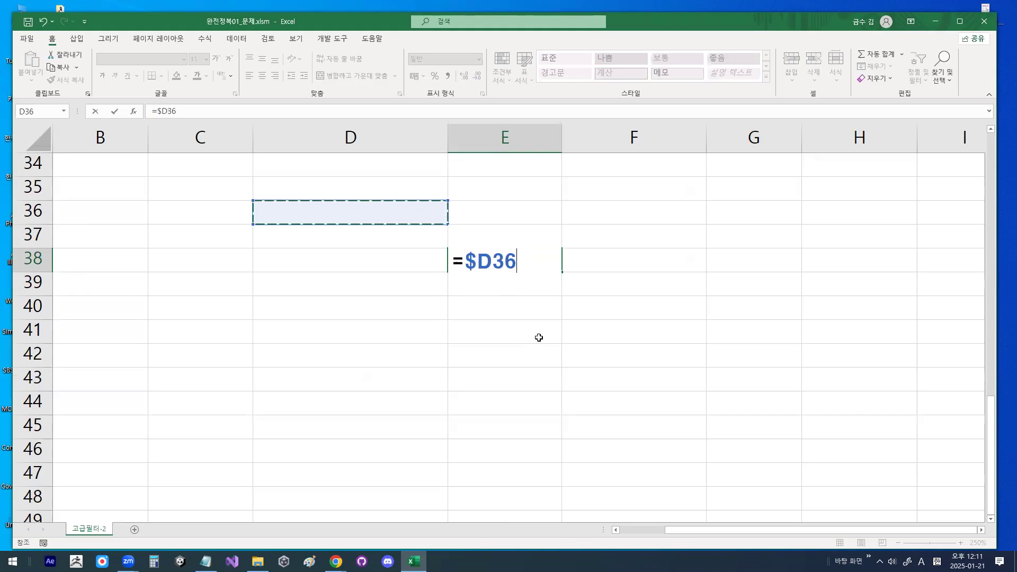
{"action": "key", "text": "F4"}
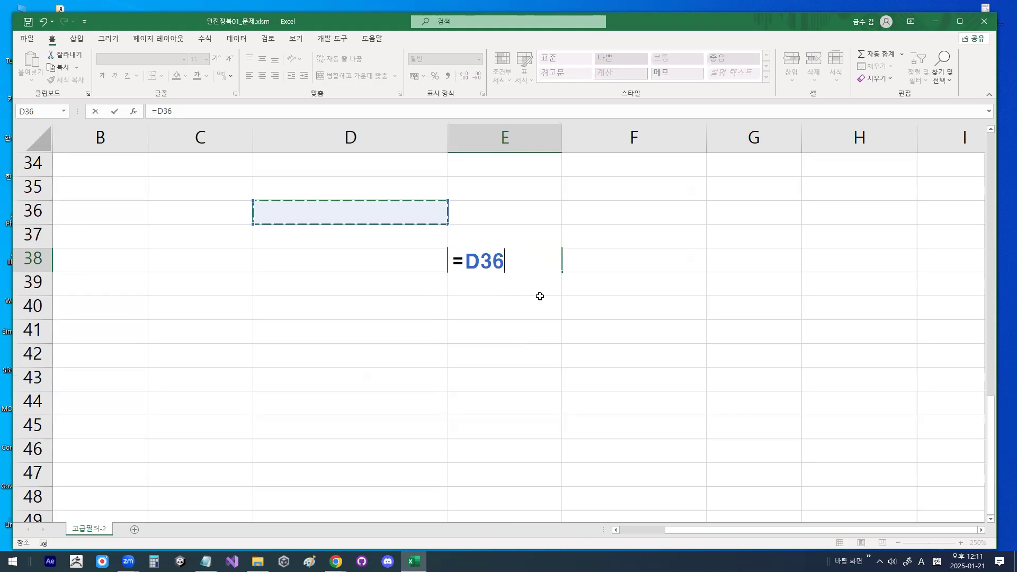
{"action": "key", "text": "Escape"}
Insert a new column before the 입사일 column
{"action": "scroll", "coordinate": [493, 343], "scroll_direction": "up", "scroll_amount": 10}
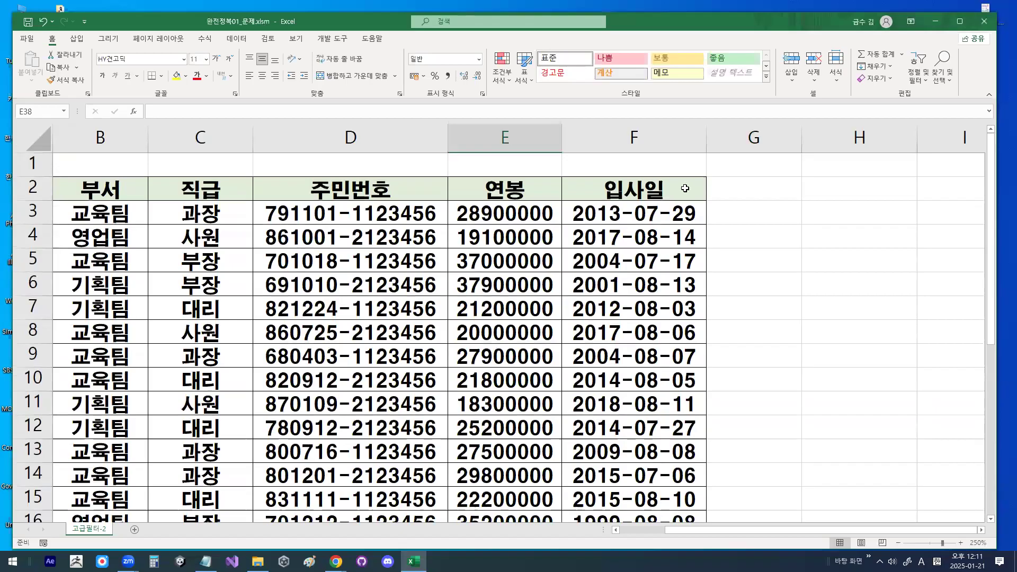
{"action": "left_click", "coordinate": [683, 138]}
{"action": "right_click", "coordinate": [689, 139]}
{"action": "left_click", "coordinate": [696, 236]}
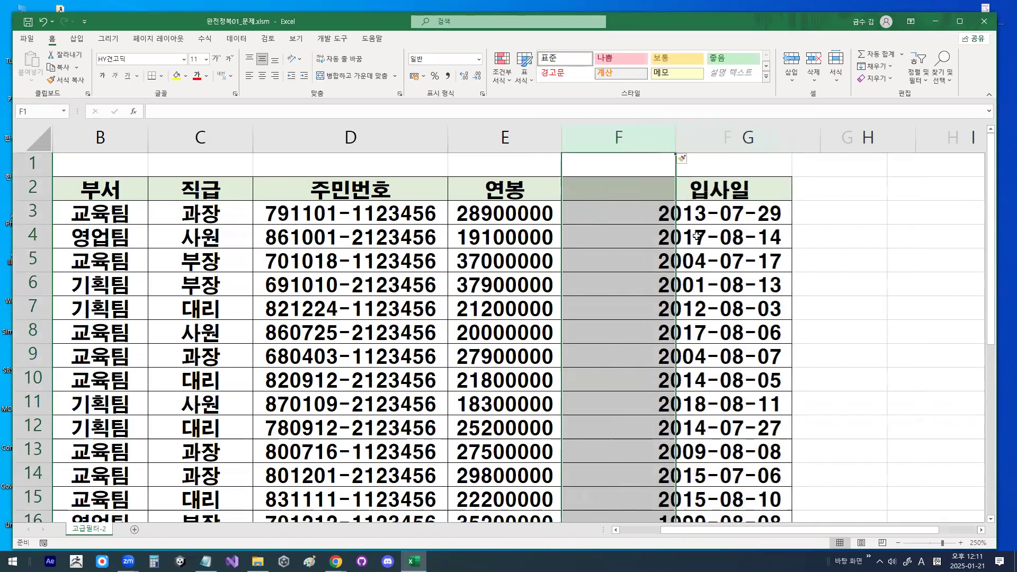
Enter the header 중간갑 in cell F2 of the new column
{"action": "left_click", "coordinate": [605, 191]}
{"action": "type", "text": "WND"}
{"action": "key", "text": "BackSpace"}
{"action": "key", "text": "BackSpace"}
{"action": "key", "text": "BackSpace"}
{"action": "key", "text": "Hangul"}
{"action": "type", "text": "ㅈㅜㅇㄱㅏㄴㄱㅏㅂㅅ"}
{"action": "key", "text": "Return"}
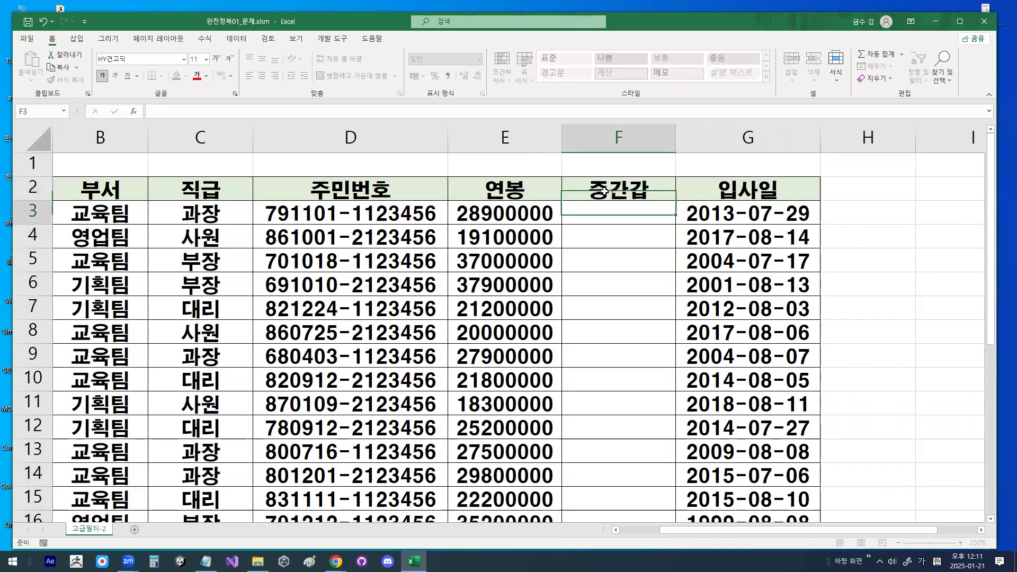
Enter the formula =MEDIAN(E3:E27) in F3 to get the median of the 연봉 values
{"action": "type", "text": "="}
{"action": "key", "text": "Hangul"}
{"action": "type", "text": "N"}
{"action": "key", "text": "BackSpace"}
{"action": "key", "text": "Hangul"}
{"action": "type", "text": "ㅡㄷ"}
{"action": "key", "text": "BackSpace"}
{"action": "key", "text": "BackSpace"}
{"action": "key", "text": "Hangul"}
{"action": "type", "text": "ME"}
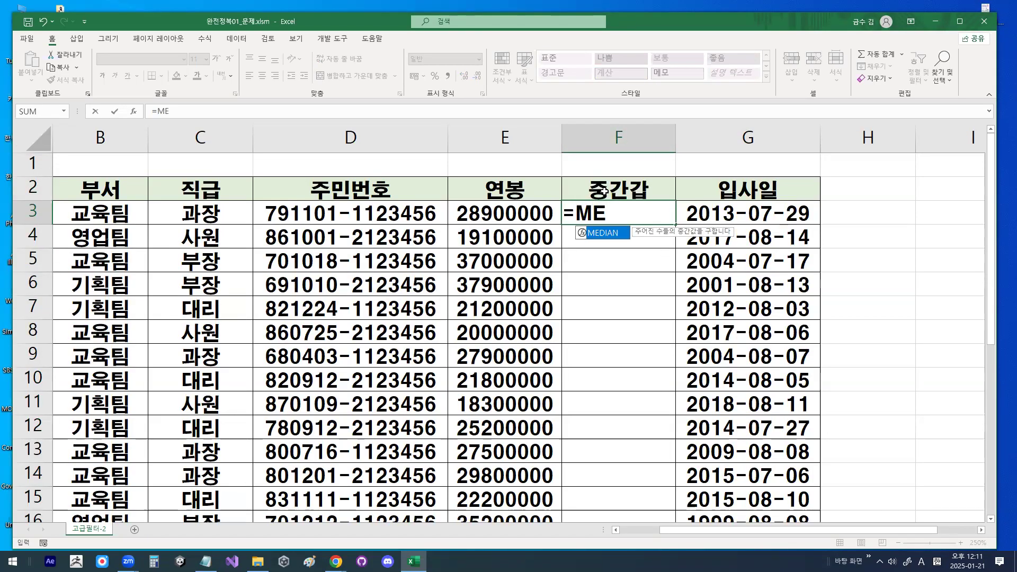
{"action": "key", "text": "Tab"}
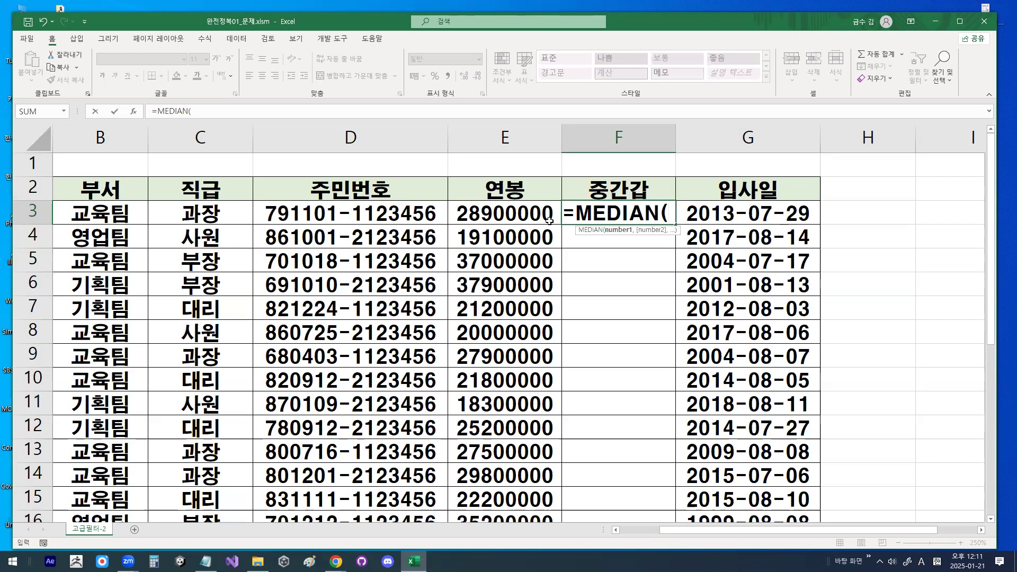
{"action": "left_click_drag", "start_coordinate": [545, 217], "coordinate": [549, 477]}
{"action": "scroll", "coordinate": [538, 432], "scroll_direction": "up", "scroll_amount": 5}
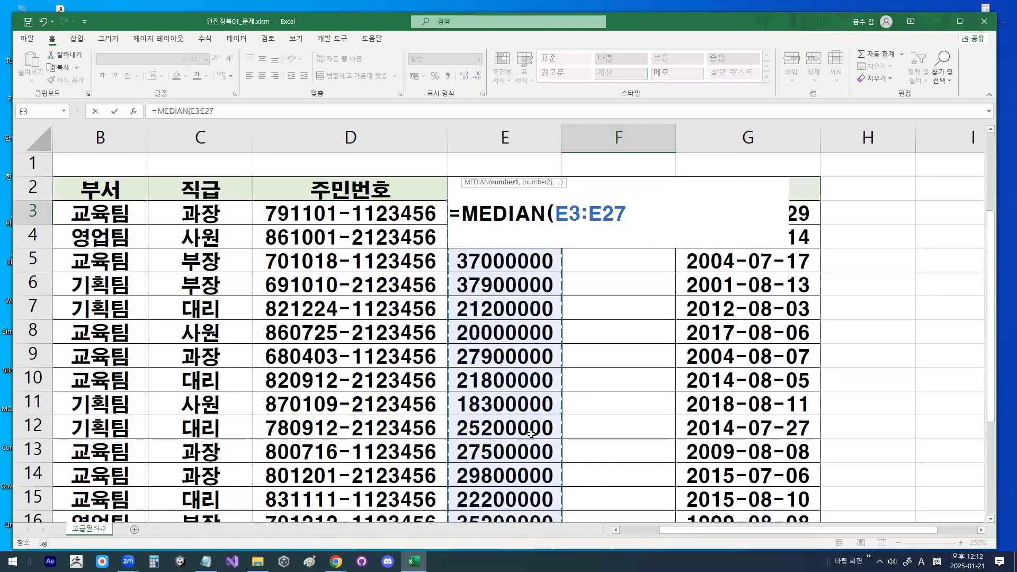
{"action": "key", "text": "Return"}
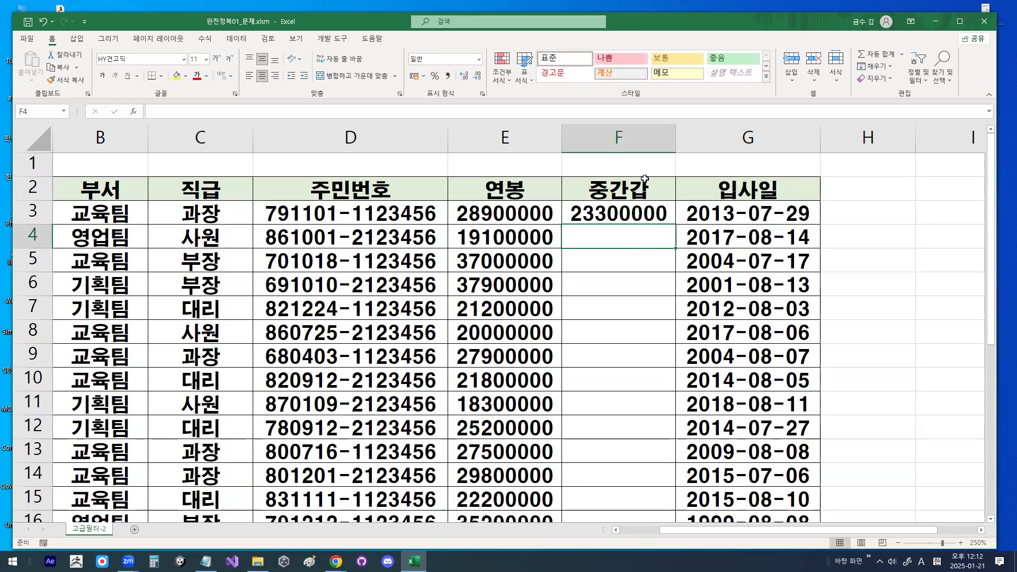
Correct the header in F2 to 중간값
{"action": "left_click", "coordinate": [645, 209]}
{"action": "double_click", "coordinate": [640, 186]}
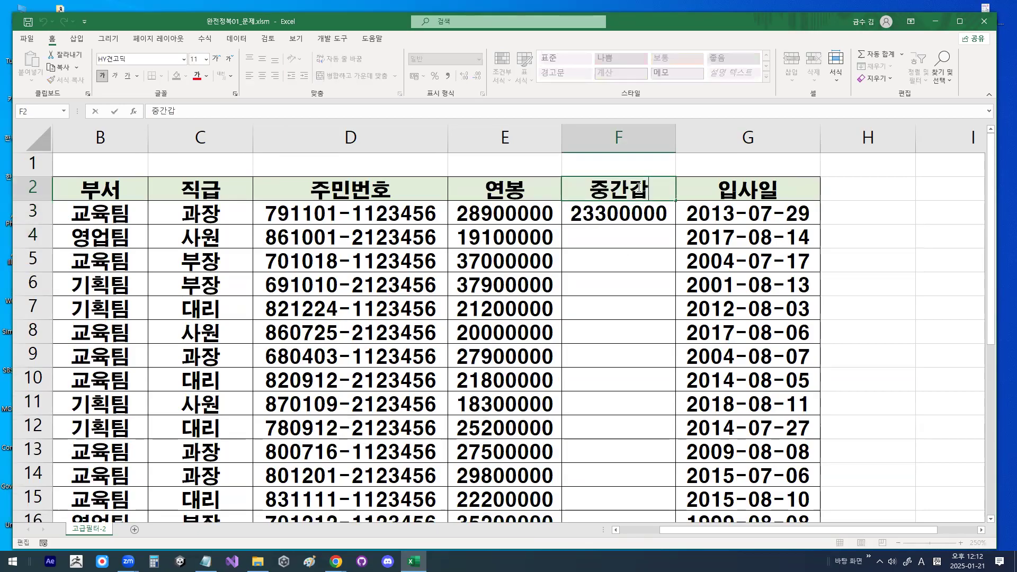
{"action": "left_click_drag", "start_coordinate": [639, 189], "coordinate": [648, 190]}
{"action": "type", "text": "R"}
{"action": "key", "text": "BackSpace"}
{"action": "key", "text": "Hangul"}
{"action": "type", "text": "값"}
{"action": "key", "text": "Return"}
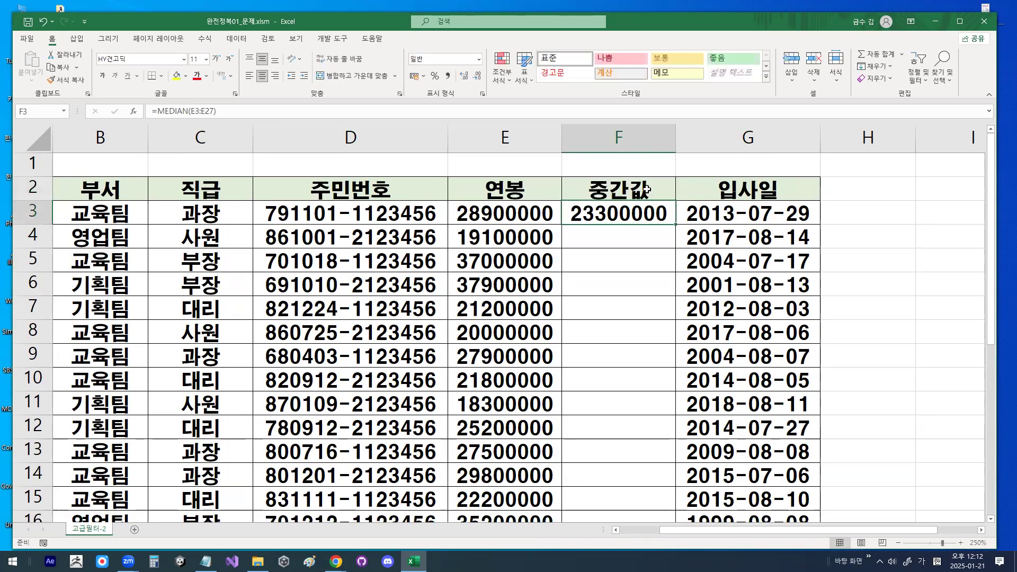
Select E3, circle the values in E3 and F3 with the annotation pen to compare them, and clear the marks
{"action": "left_click", "coordinate": [527, 209]}
{"action": "left_click_drag", "start_coordinate": [527, 207], "coordinate": [529, 212]}
{"action": "mouse_move", "coordinate": [618, 221]}
{"action": "left_mouse_down"}
{"action": "mouse_move", "coordinate": [605, 209]}
{"action": "mouse_move", "coordinate": [630, 202]}
{"action": "mouse_move", "coordinate": [634, 218]}
{"action": "left_mouse_up"}
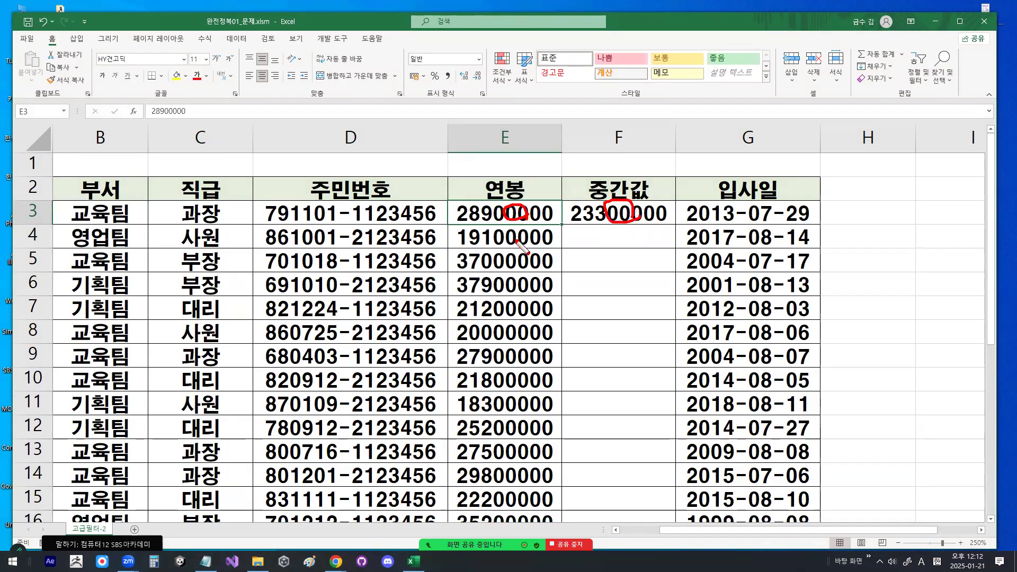
{"action": "mouse_move", "coordinate": [479, 213]}
{"action": "left_mouse_down"}
{"action": "mouse_move", "coordinate": [495, 249]}
{"action": "mouse_move", "coordinate": [517, 241]}
{"action": "left_mouse_up"}
{"action": "mouse_move", "coordinate": [651, 222]}
{"action": "left_mouse_down"}
{"action": "mouse_move", "coordinate": [614, 210]}
{"action": "mouse_move", "coordinate": [646, 217]}
{"action": "left_mouse_up"}
{"action": "mouse_move", "coordinate": [449, 207]}
{"action": "left_mouse_down"}
{"action": "mouse_move", "coordinate": [449, 307]}
{"action": "mouse_move", "coordinate": [527, 206]}
{"action": "mouse_move", "coordinate": [556, 210]}
{"action": "left_mouse_up"}
{"action": "key", "text": "Escape"}
Draw downward annotation arrows in the 연봉 and 중간값 columns, and clear them
{"action": "mouse_move", "coordinate": [509, 239]}
{"action": "left_mouse_down"}
{"action": "mouse_move", "coordinate": [495, 249]}
{"action": "mouse_move", "coordinate": [498, 226]}
{"action": "mouse_move", "coordinate": [518, 254]}
{"action": "left_mouse_up"}
{"action": "left_click_drag", "start_coordinate": [584, 223], "coordinate": [583, 261]}
{"action": "mouse_move", "coordinate": [571, 252]}
{"action": "left_mouse_down"}
{"action": "mouse_move", "coordinate": [577, 274]}
{"action": "mouse_move", "coordinate": [596, 255]}
{"action": "left_mouse_up"}
{"action": "key", "text": "Escape"}
{"action": "mouse_move", "coordinate": [499, 208]}
{"action": "left_mouse_down"}
{"action": "mouse_move", "coordinate": [498, 229]}
{"action": "mouse_move", "coordinate": [508, 213]}
{"action": "left_mouse_up"}
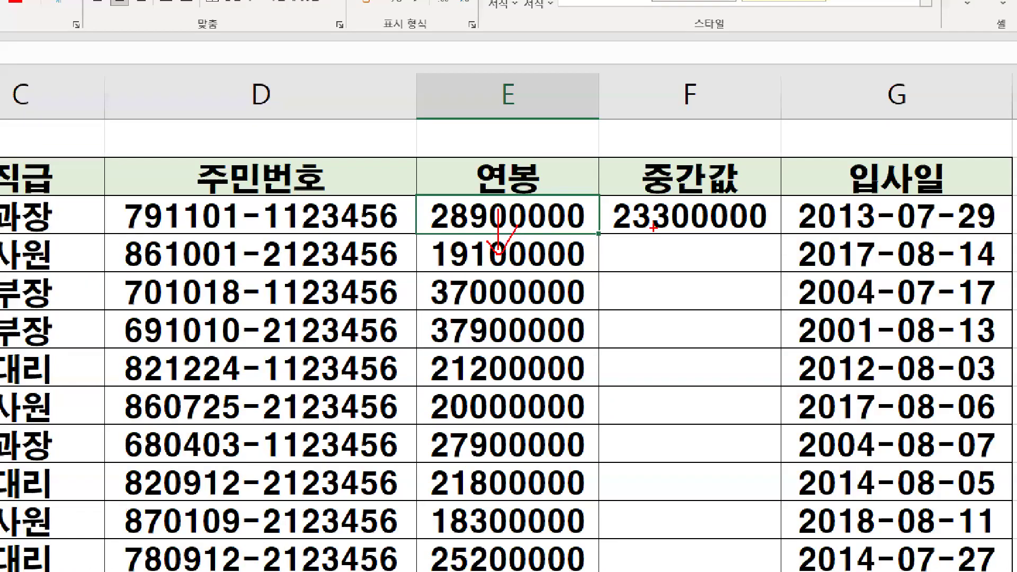
{"action": "key", "text": "Escape"}
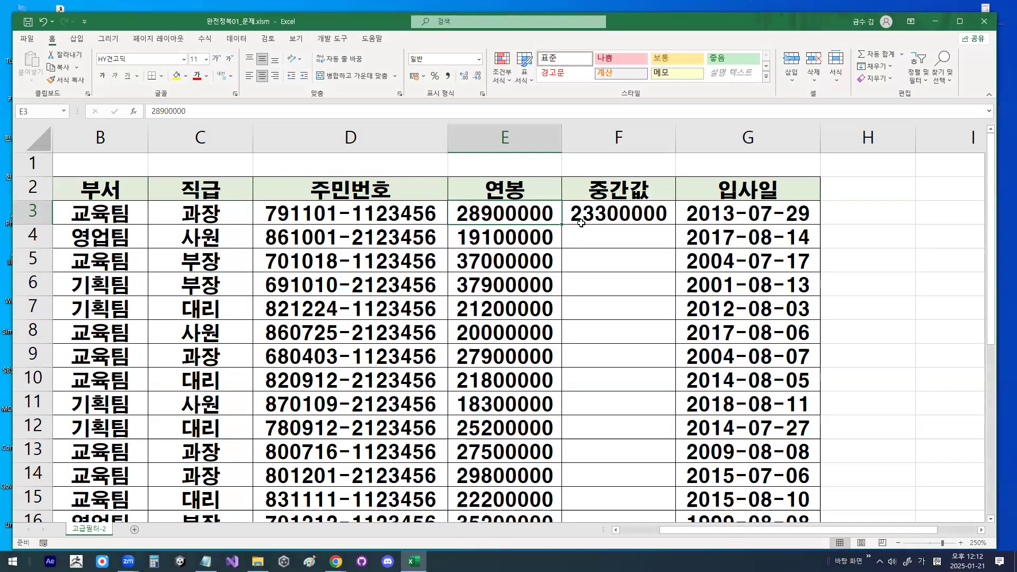
Fill the MEDIAN formula from F3 down the whole 중간값 column
{"action": "left_click", "coordinate": [582, 220]}
{"action": "left_click_drag", "start_coordinate": [520, 238], "coordinate": [519, 386]}
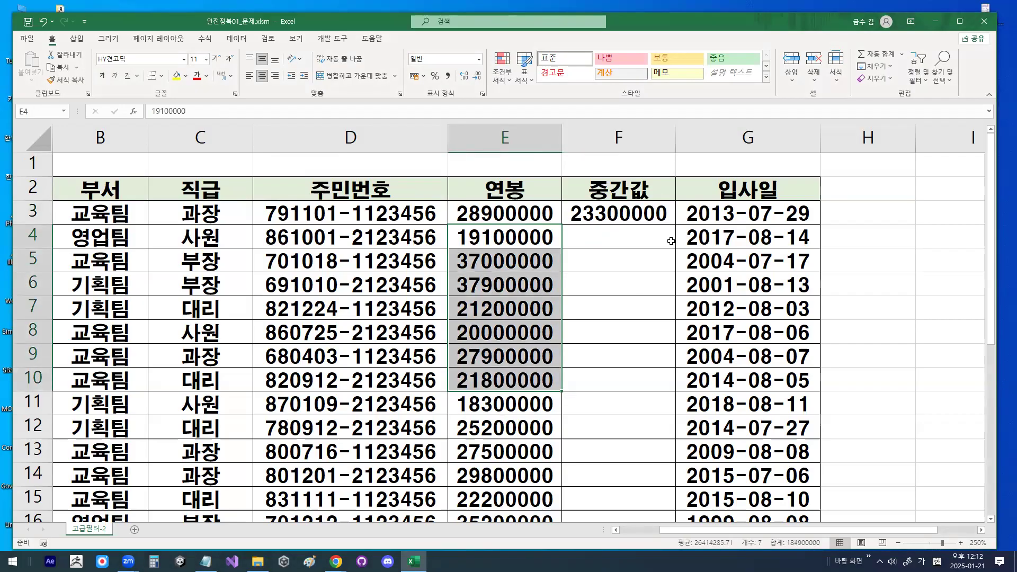
{"action": "left_click", "coordinate": [665, 219]}
{"action": "double_click", "coordinate": [676, 223]}
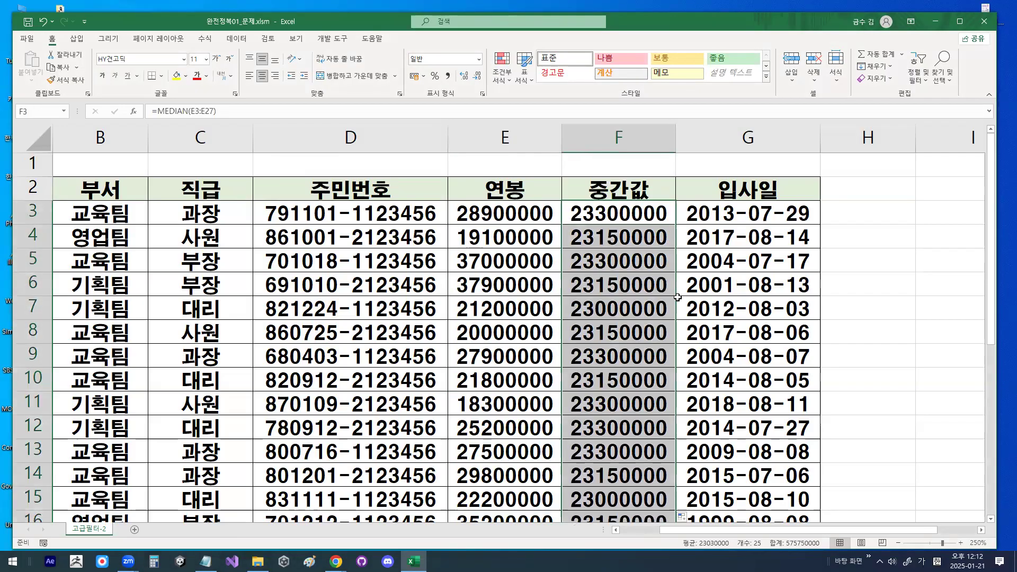
Inspect the range references of the copied MEDIAN formulas in F4 and F5 without changing them
{"action": "double_click", "coordinate": [622, 240]}
{"action": "key", "text": "Escape"}
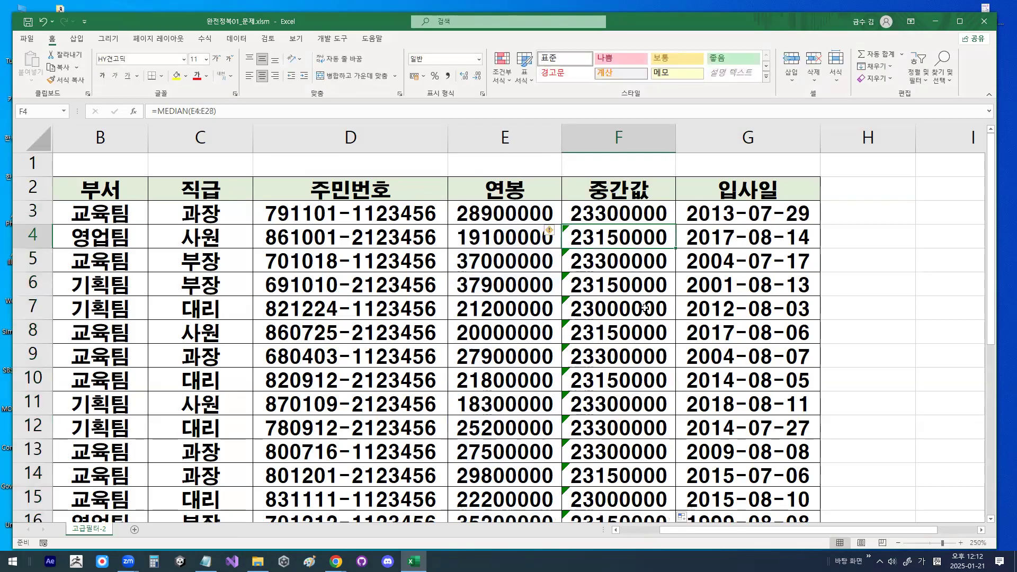
{"action": "double_click", "coordinate": [630, 258]}
{"action": "key", "text": "Escape"}
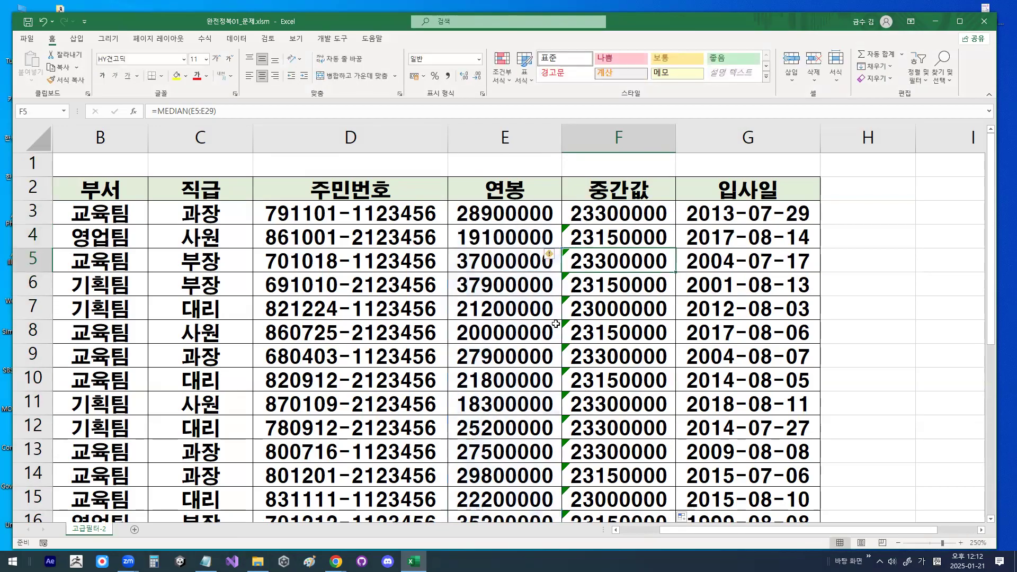
Widen the 중간값 column and inspect the MEDIAN range references in F4 and F5 without changing the formulas
{"action": "left_click_drag", "start_coordinate": [676, 137], "coordinate": [906, 138]}
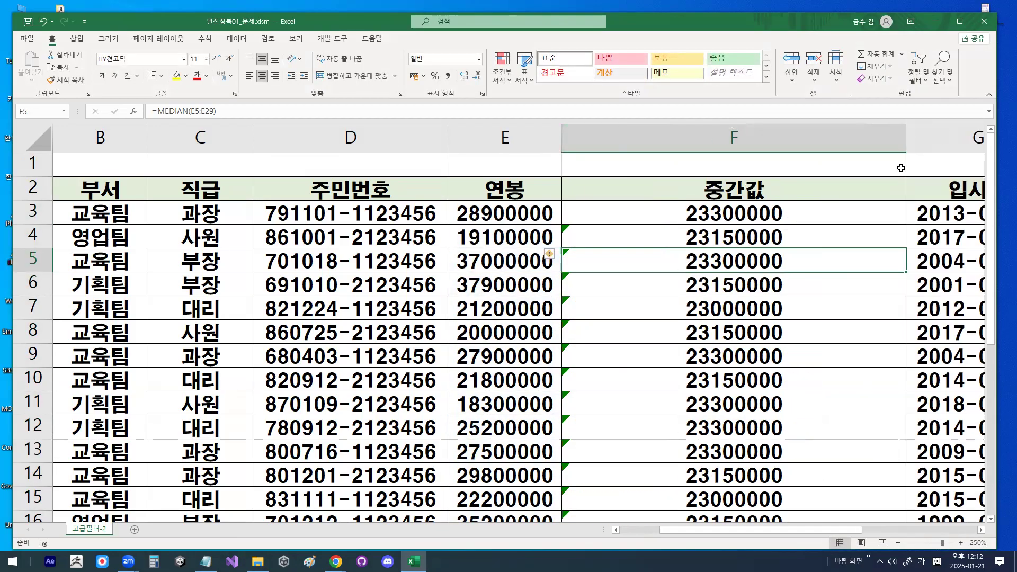
{"action": "double_click", "coordinate": [798, 233]}
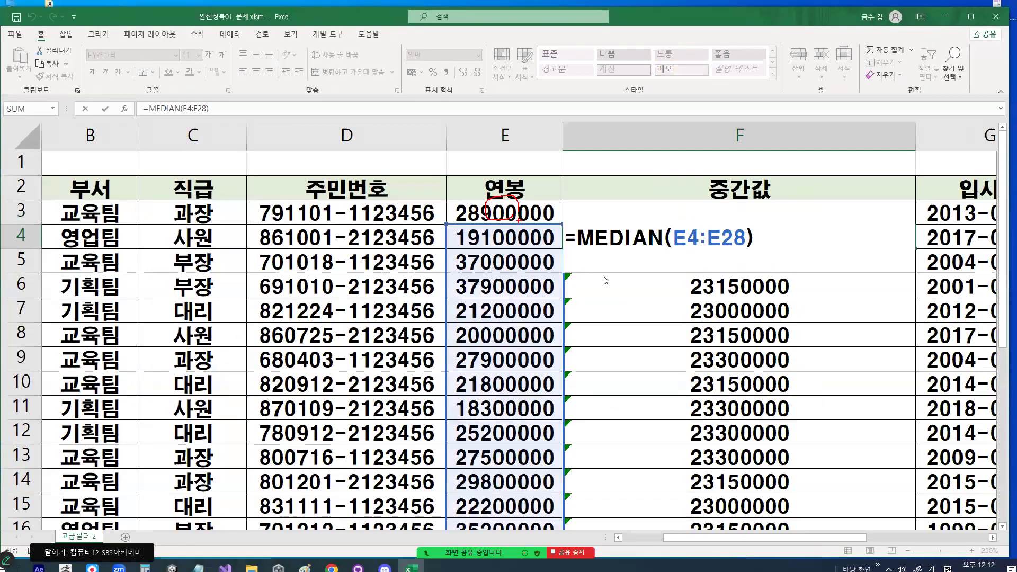
{"action": "key", "text": "Escape"}
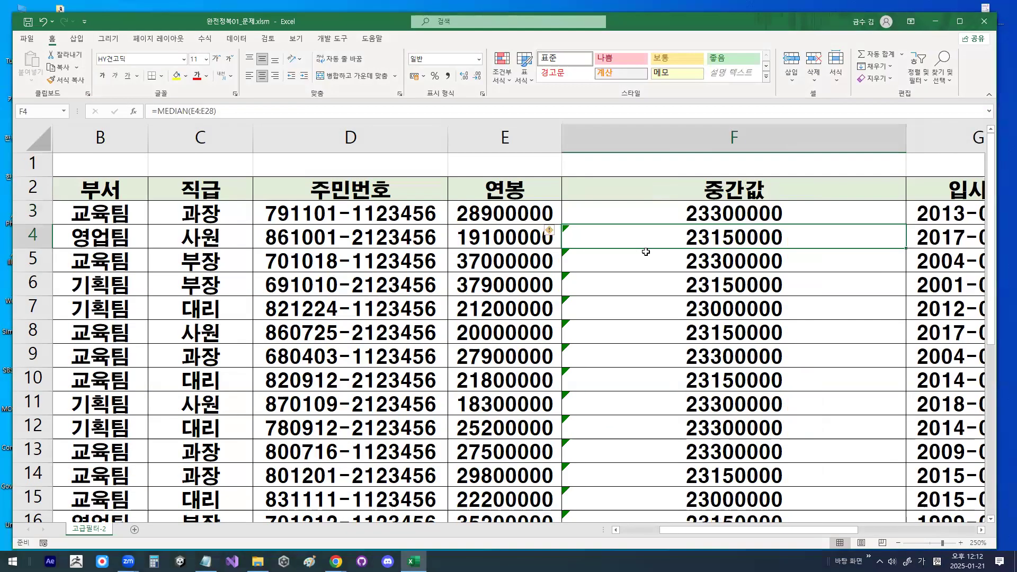
{"action": "double_click", "coordinate": [795, 294]}
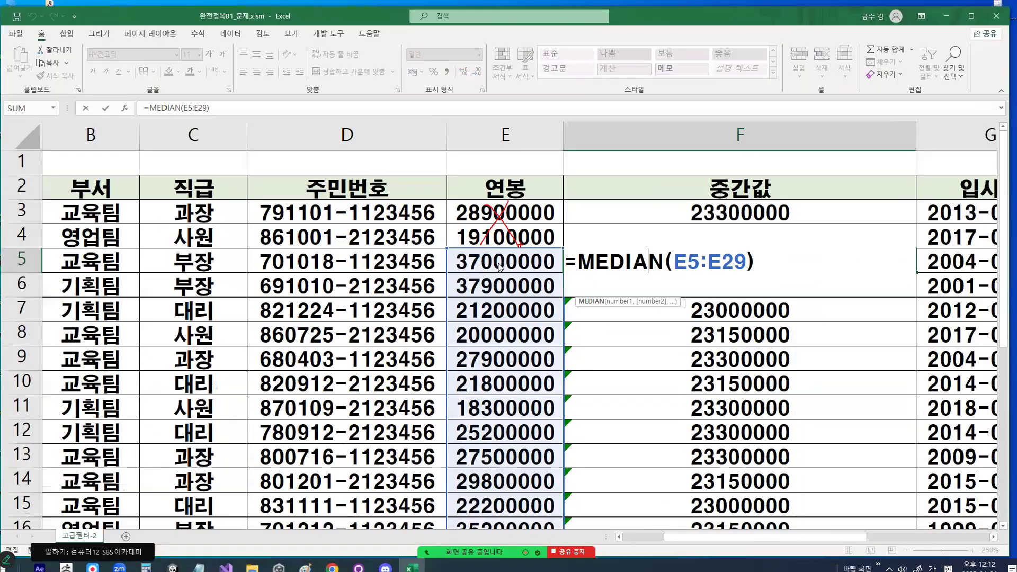
{"action": "key", "text": "Escape"}
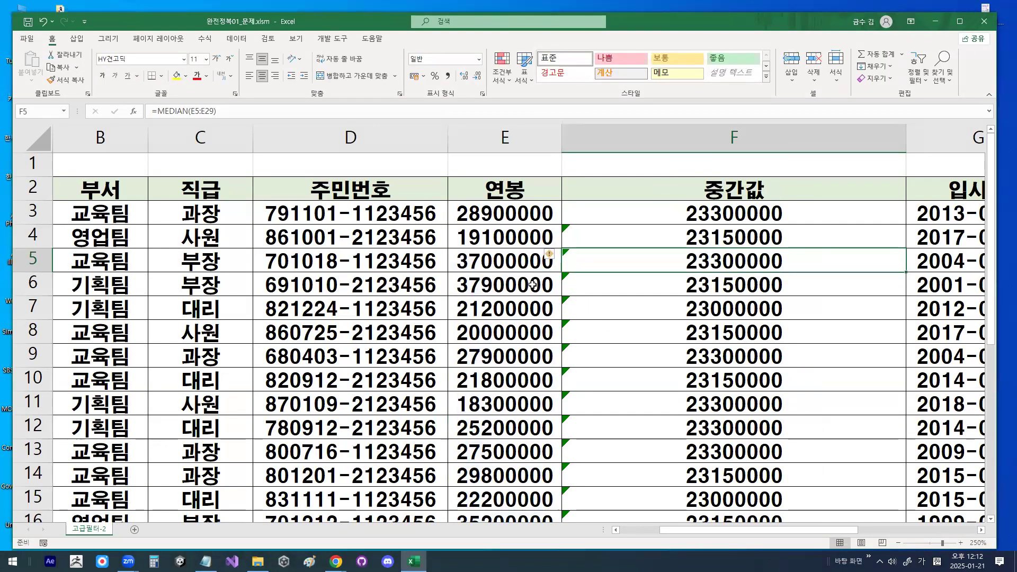
Inspect the MEDIAN range in F27, circle the empty cells below the 연봉 data with the annotation pen, and leave the formula unchanged
{"action": "scroll", "coordinate": [532, 284], "scroll_direction": "down", "scroll_amount": 6}
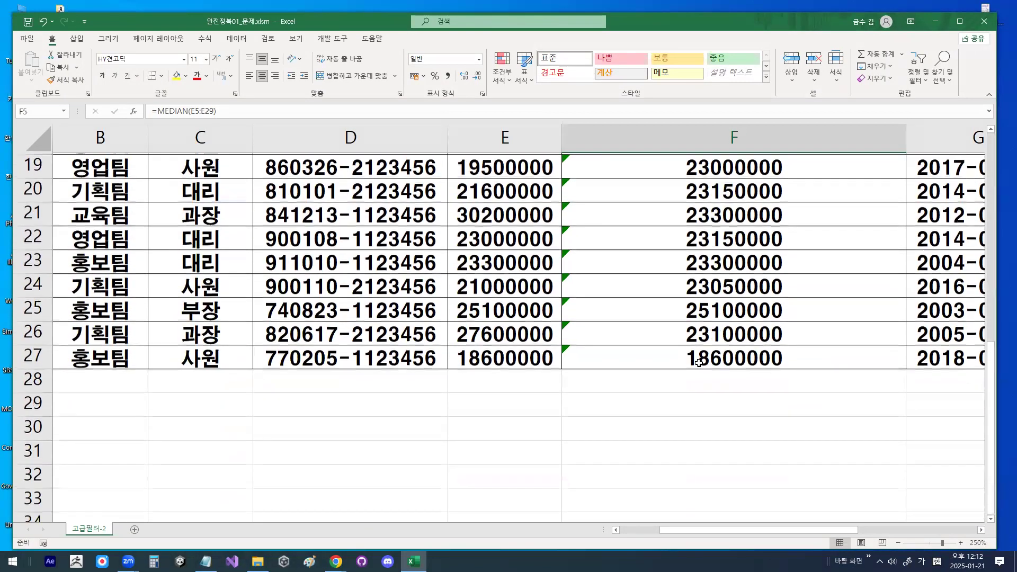
{"action": "left_click", "coordinate": [717, 354]}
{"action": "double_click", "coordinate": [716, 354]}
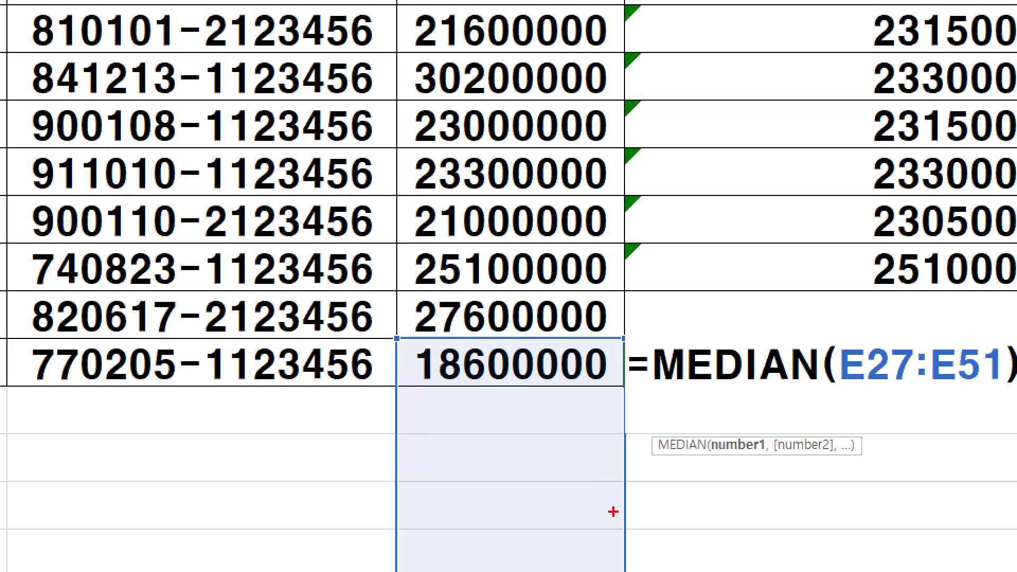
{"action": "left_click_drag", "start_coordinate": [555, 378], "coordinate": [583, 558]}
{"action": "left_click_drag", "start_coordinate": [482, 376], "coordinate": [545, 277]}
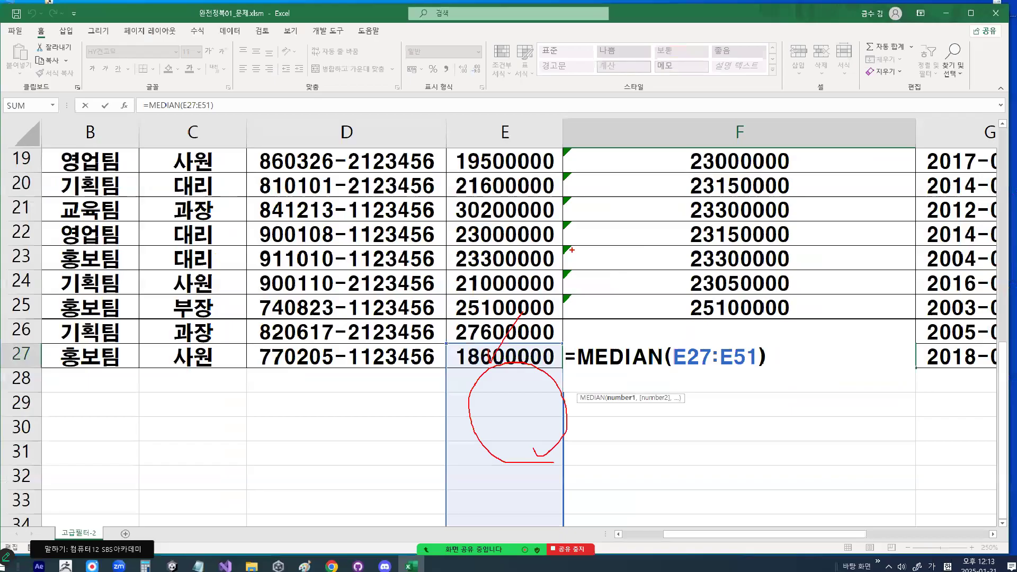
{"action": "key", "text": "Escape"}
Select E3:E9, draw annotation arrows showing the downward direction of the 연봉 range, and clear the marks
{"action": "scroll", "coordinate": [757, 122], "scroll_direction": "up", "scroll_amount": 6}
{"action": "left_click_drag", "start_coordinate": [502, 218], "coordinate": [502, 357]}
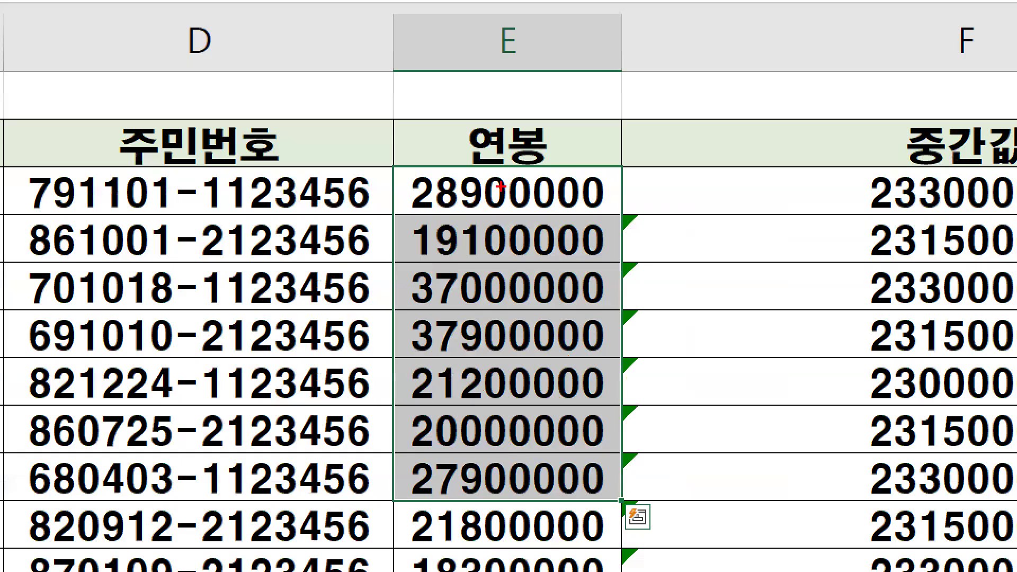
{"action": "left_click_drag", "start_coordinate": [501, 187], "coordinate": [501, 406]}
{"action": "mouse_move", "coordinate": [471, 365]}
{"action": "left_mouse_down"}
{"action": "mouse_move", "coordinate": [508, 407]}
{"action": "mouse_move", "coordinate": [608, 239]}
{"action": "left_mouse_up"}
{"action": "mouse_move", "coordinate": [335, 188]}
{"action": "left_mouse_down"}
{"action": "mouse_move", "coordinate": [381, 216]}
{"action": "mouse_move", "coordinate": [381, 240]}
{"action": "left_mouse_up"}
{"action": "mouse_move", "coordinate": [355, 200]}
{"action": "left_mouse_down"}
{"action": "mouse_move", "coordinate": [360, 262]}
{"action": "mouse_move", "coordinate": [423, 258]}
{"action": "left_mouse_up"}
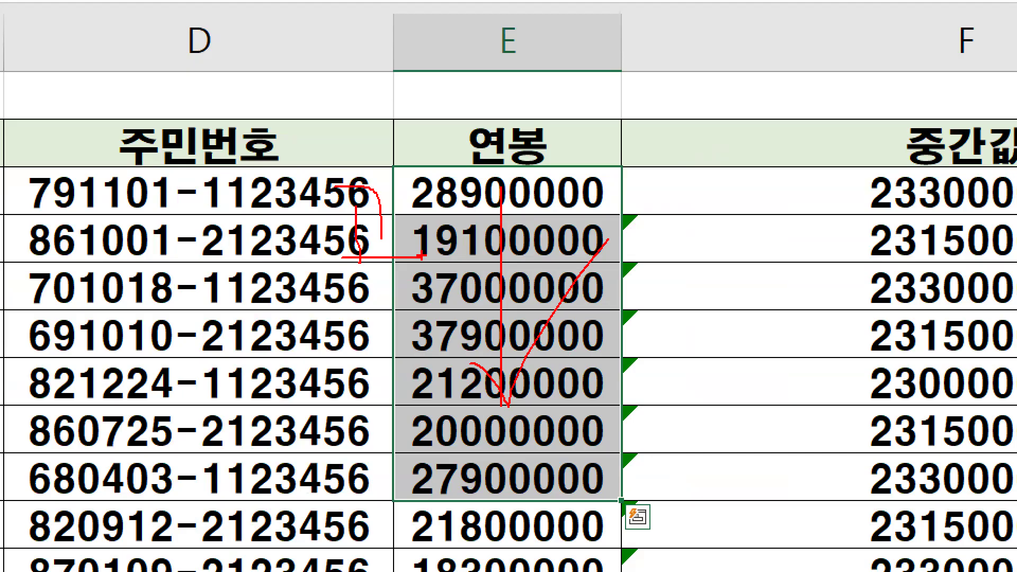
{"action": "key", "text": "Escape"}
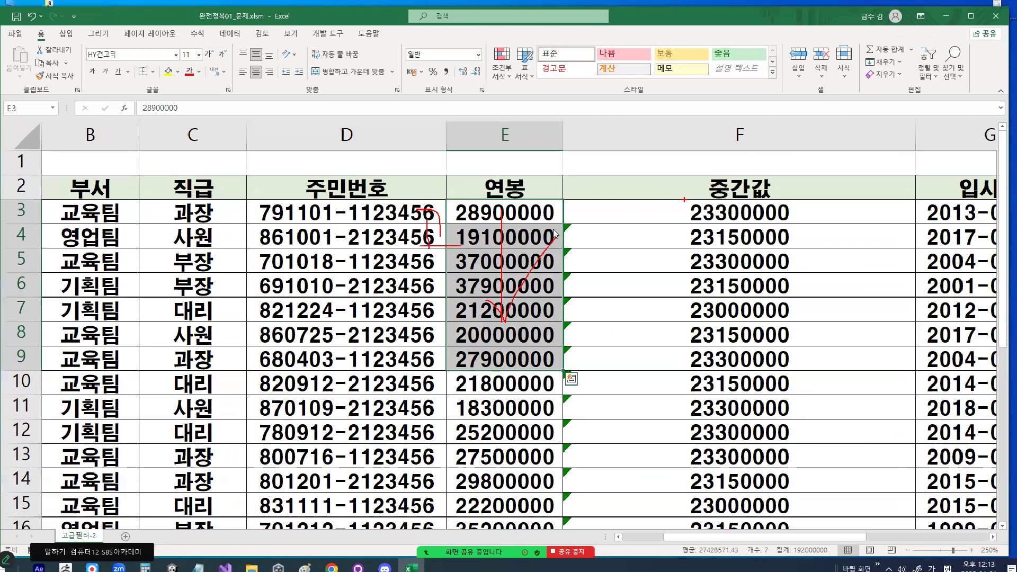
{"action": "key", "text": "ctrl+q"}
{"action": "key", "text": "ctrl+2"}
{"action": "mouse_move", "coordinate": [793, 214]}
{"action": "left_mouse_down"}
{"action": "mouse_move", "coordinate": [683, 229]}
{"action": "mouse_move", "coordinate": [704, 203]}
{"action": "mouse_move", "coordinate": [789, 216]}
{"action": "left_mouse_up"}
{"action": "key", "text": "Escape"}
Make the MEDIAN range in F3 absolute as $E$3:$E$27 and fill the formula down the 중간값 column
{"action": "double_click", "coordinate": [687, 214]}
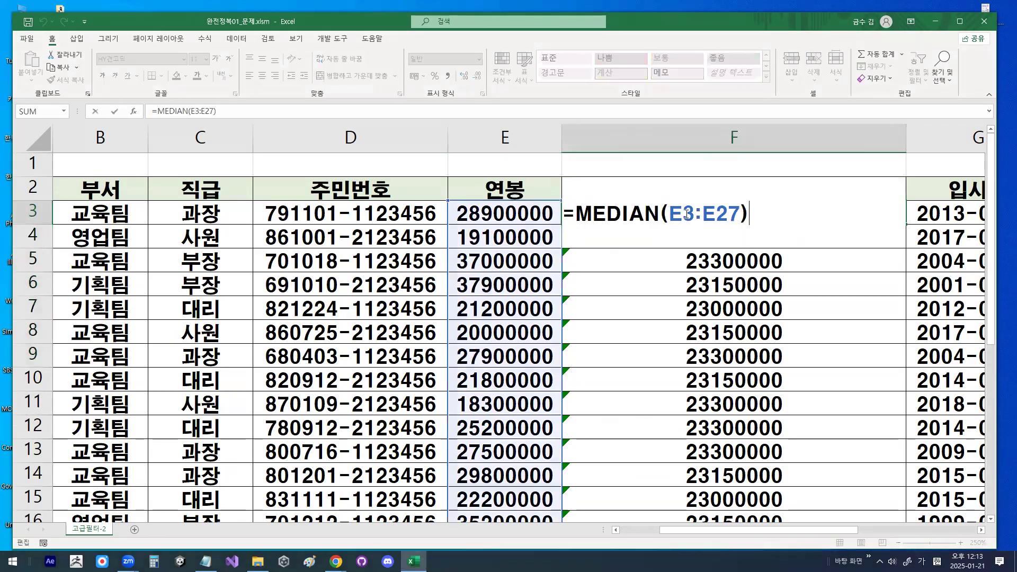
{"action": "left_click_drag", "start_coordinate": [671, 214], "coordinate": [735, 212]}
{"action": "key", "text": "F4"}
{"action": "key", "text": "Return"}
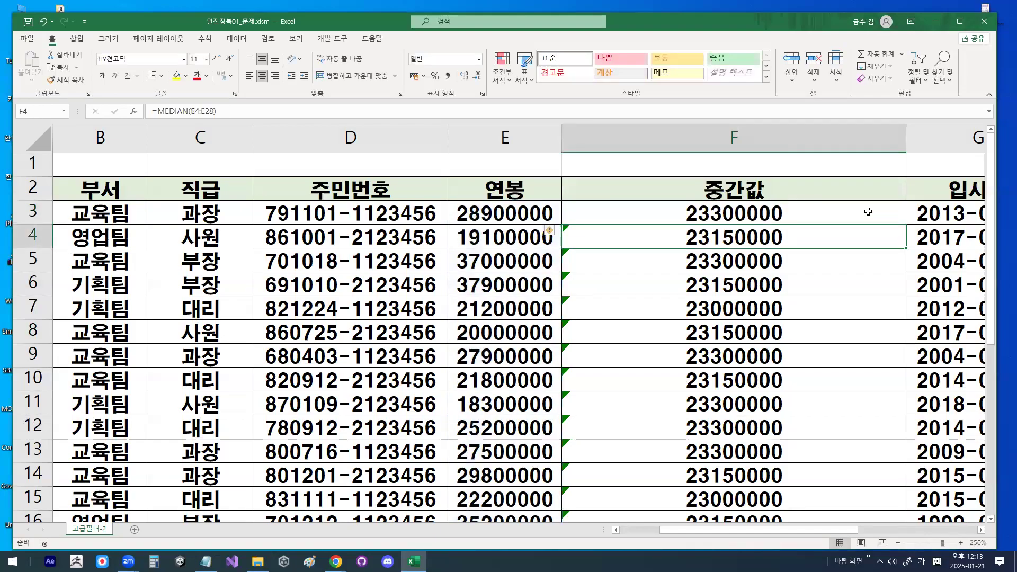
{"action": "left_click", "coordinate": [868, 212]}
{"action": "double_click", "coordinate": [905, 224]}
Check the formulas in F3 and F4, and mark the first 연봉 cells and the 중간값 values in F4:F7 with the pen
{"action": "left_click", "coordinate": [699, 220]}
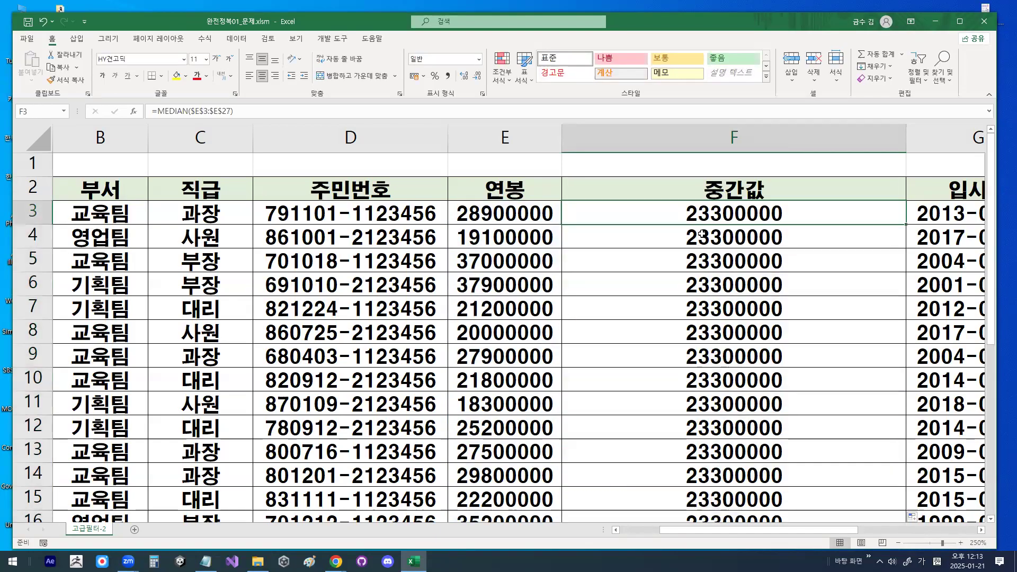
{"action": "left_click", "coordinate": [702, 234]}
{"action": "mouse_move", "coordinate": [477, 206]}
{"action": "left_mouse_down"}
{"action": "mouse_move", "coordinate": [478, 231]}
{"action": "mouse_move", "coordinate": [492, 242]}
{"action": "left_mouse_up"}
{"action": "mouse_move", "coordinate": [709, 244]}
{"action": "left_mouse_down"}
{"action": "mouse_move", "coordinate": [682, 246]}
{"action": "mouse_move", "coordinate": [689, 278]}
{"action": "mouse_move", "coordinate": [707, 297]}
{"action": "mouse_move", "coordinate": [697, 317]}
{"action": "mouse_move", "coordinate": [714, 306]}
{"action": "left_mouse_up"}
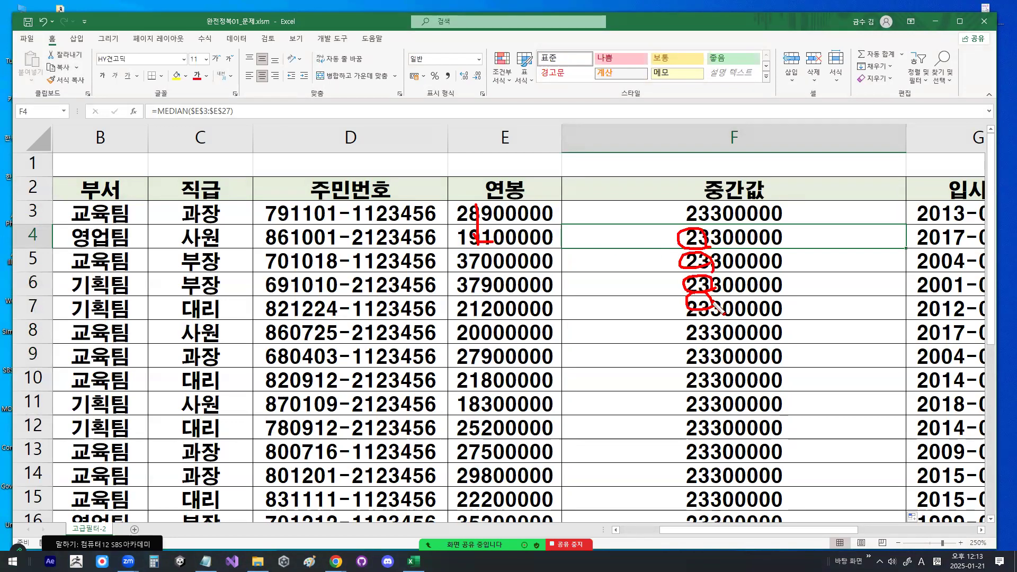
Delete the whole 중간값 column F from the sheet
{"action": "right_click", "coordinate": [751, 139]}
{"action": "left_click", "coordinate": [783, 243]}
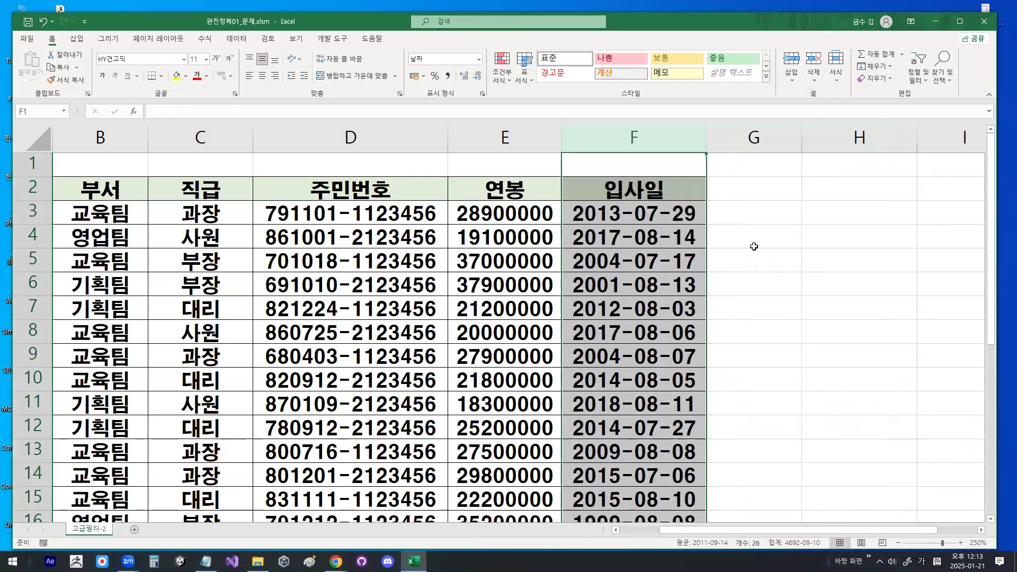
{"action": "left_click", "coordinate": [644, 261]}
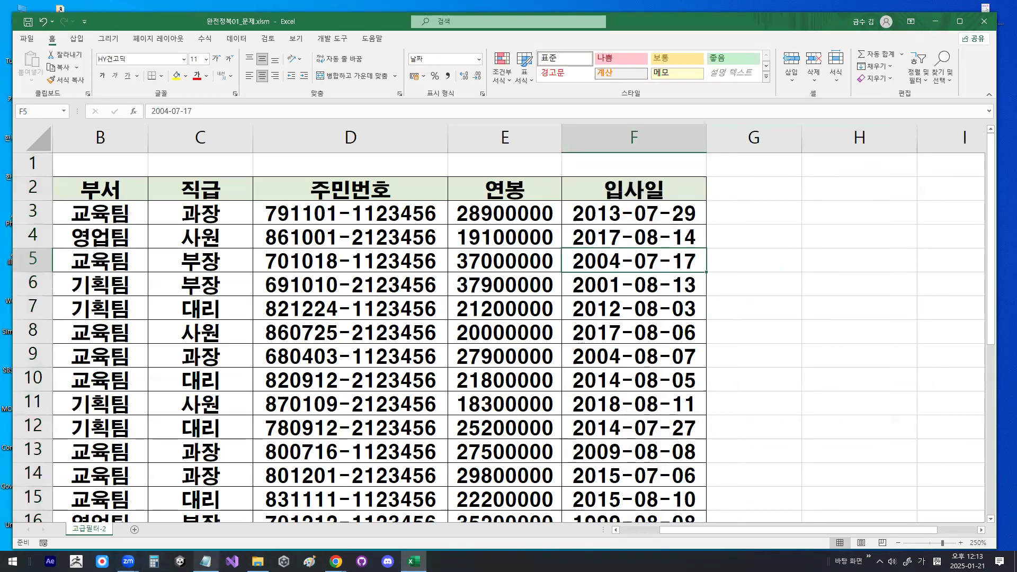
Switch to the Notepad lesson notes and highlight the rule on absolute references for downward ranges in advanced filter functions
{"action": "left_click", "coordinate": [206, 562]}
{"action": "scroll", "coordinate": [173, 254], "scroll_direction": "up", "scroll_amount": 5}
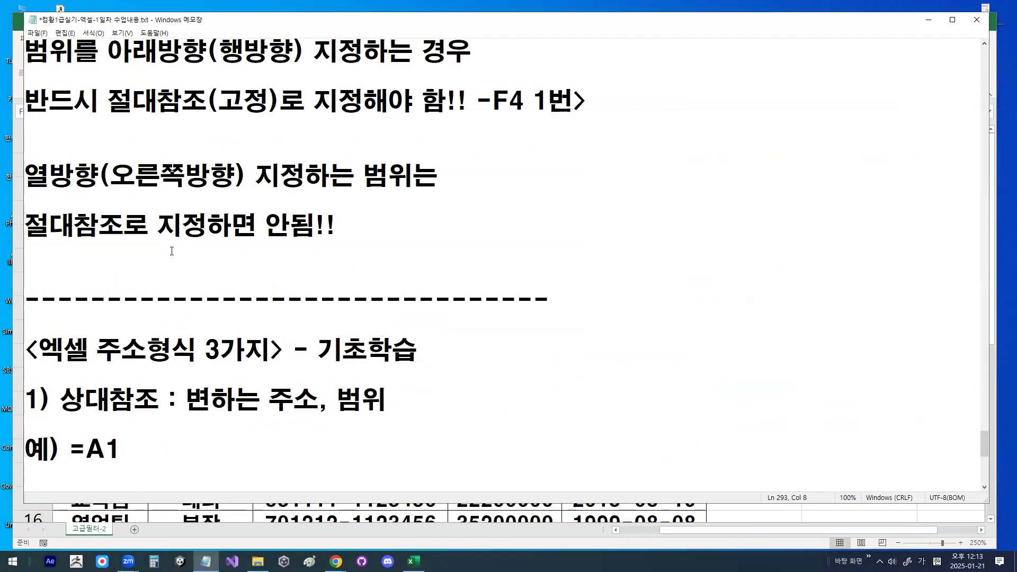
{"action": "left_click_drag", "start_coordinate": [70, 225], "coordinate": [329, 223]}
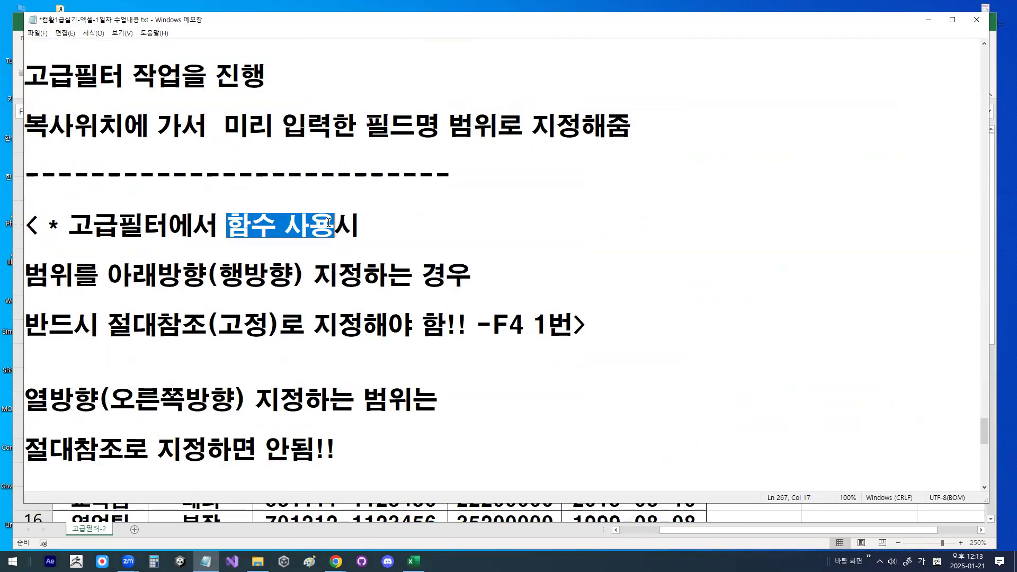
{"action": "left_click", "coordinate": [109, 275]}
{"action": "left_click_drag", "start_coordinate": [117, 275], "coordinate": [470, 281]}
{"action": "left_click_drag", "start_coordinate": [478, 323], "coordinate": [589, 321]}
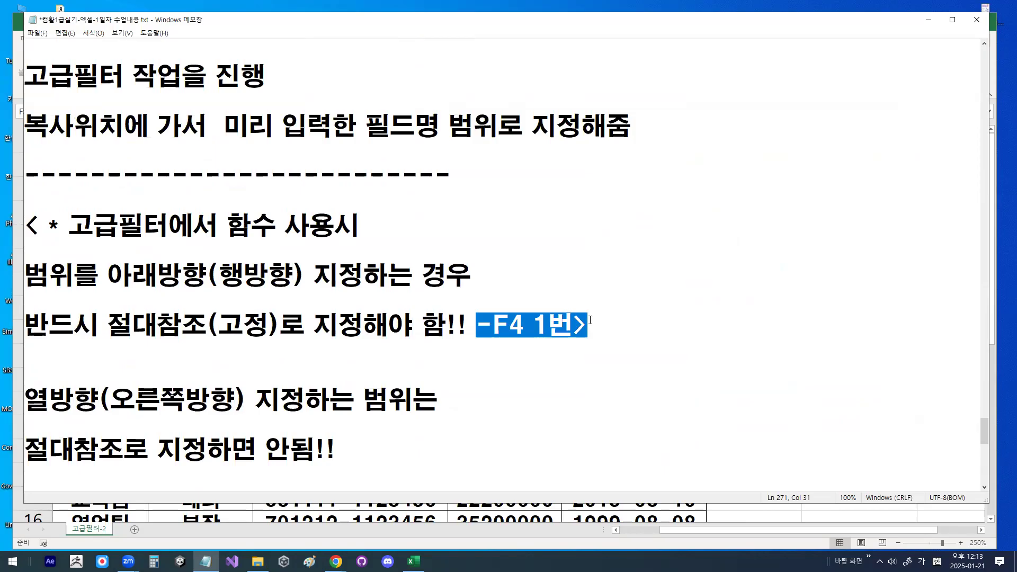
Highlight the note on ranges in the column direction, draw and clear explanatory pen marks, and highlight the downward-range line again
{"action": "left_click_drag", "start_coordinate": [31, 399], "coordinate": [237, 400]}
{"action": "left_click_drag", "start_coordinate": [124, 449], "coordinate": [244, 440]}
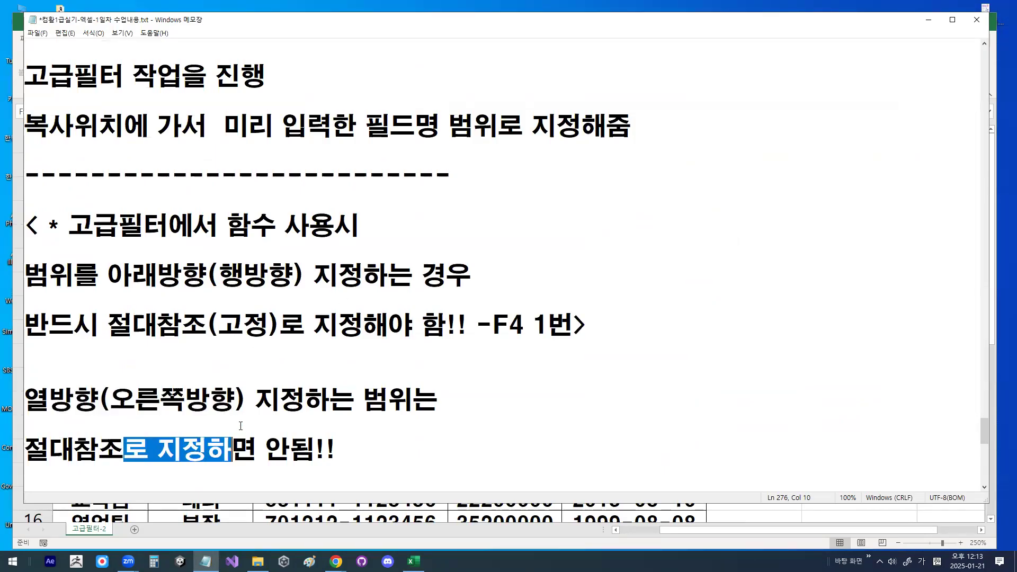
{"action": "mouse_move", "coordinate": [26, 471]}
{"action": "left_mouse_down"}
{"action": "mouse_move", "coordinate": [247, 471]}
{"action": "mouse_move", "coordinate": [151, 453]}
{"action": "mouse_move", "coordinate": [326, 456]}
{"action": "mouse_move", "coordinate": [260, 440]}
{"action": "left_mouse_up"}
{"action": "key", "text": "alt+s"}
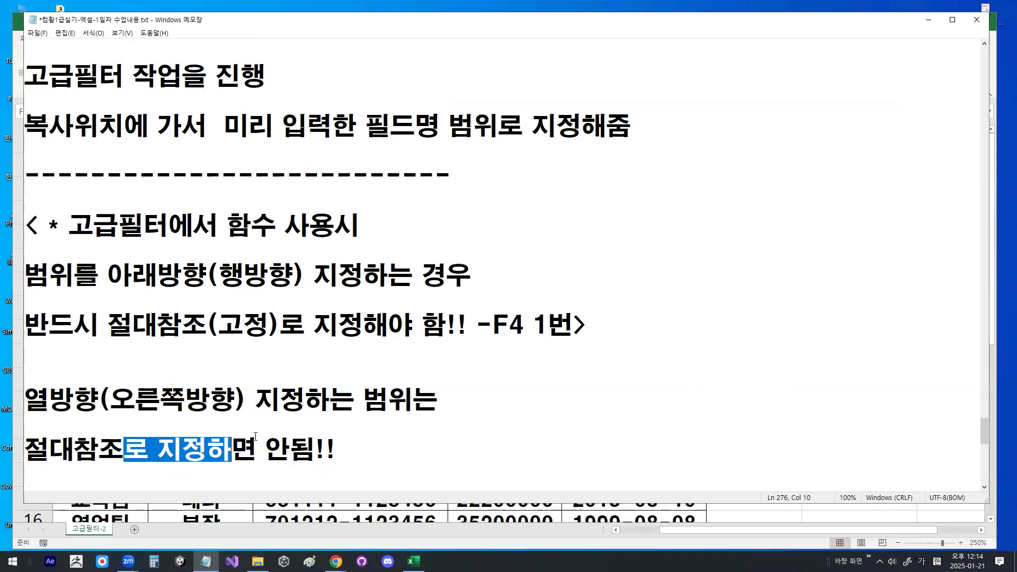
{"action": "mouse_move", "coordinate": [572, 204]}
{"action": "left_mouse_down"}
{"action": "mouse_move", "coordinate": [841, 201]}
{"action": "mouse_move", "coordinate": [820, 231]}
{"action": "left_mouse_up"}
{"action": "mouse_move", "coordinate": [578, 227]}
{"action": "left_mouse_down"}
{"action": "mouse_move", "coordinate": [578, 358]}
{"action": "mouse_move", "coordinate": [594, 304]}
{"action": "left_mouse_up"}
{"action": "key", "text": "Escape"}
{"action": "left_click_drag", "start_coordinate": [49, 274], "coordinate": [490, 272]}
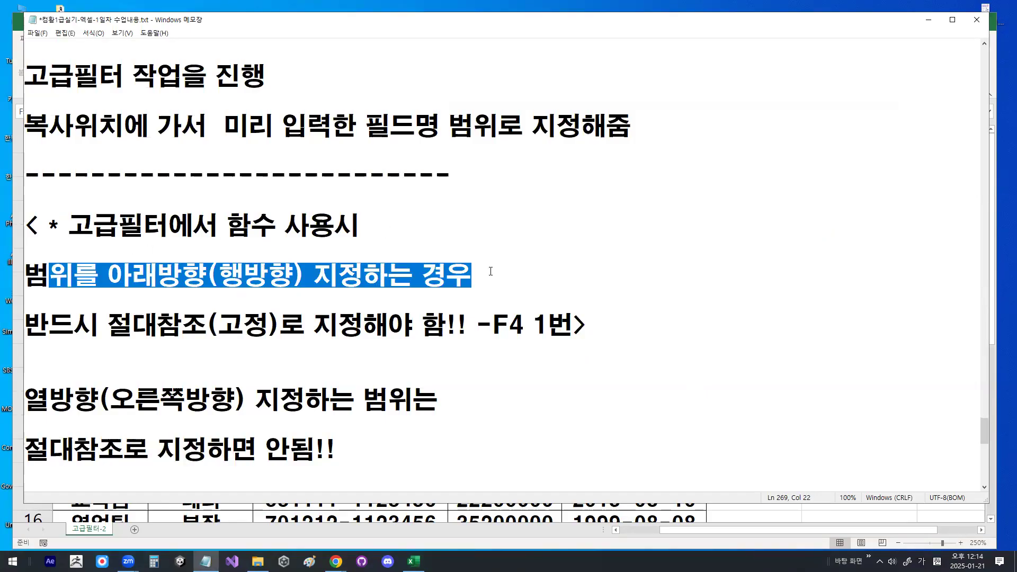
Find the 조건1 note on 직급 not being 과장 and highlight the definition of =NOT(인수) above it
{"action": "scroll", "coordinate": [490, 271], "scroll_direction": "up", "scroll_amount": 5}
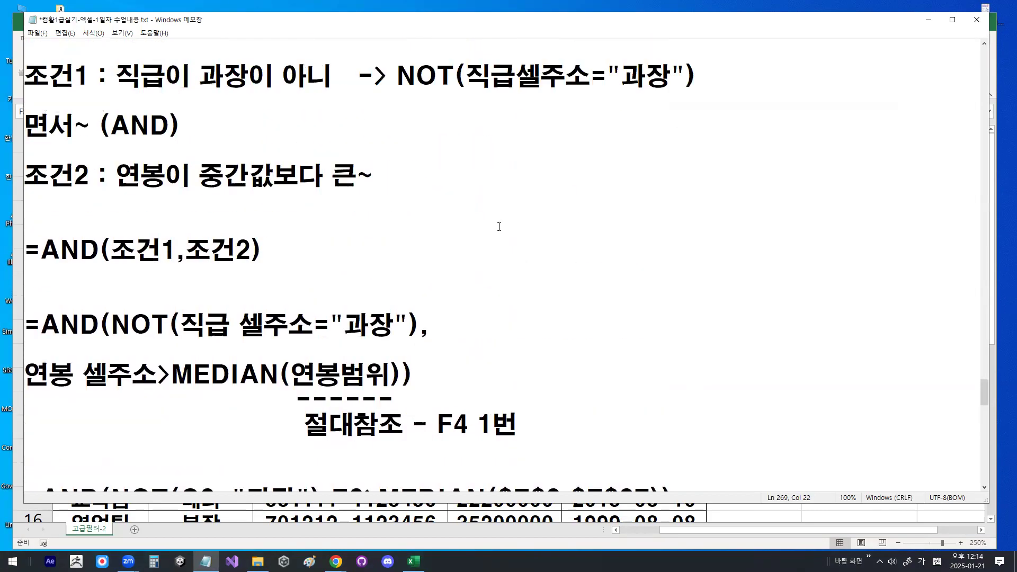
{"action": "scroll", "coordinate": [381, 236], "scroll_direction": "up", "scroll_amount": 2}
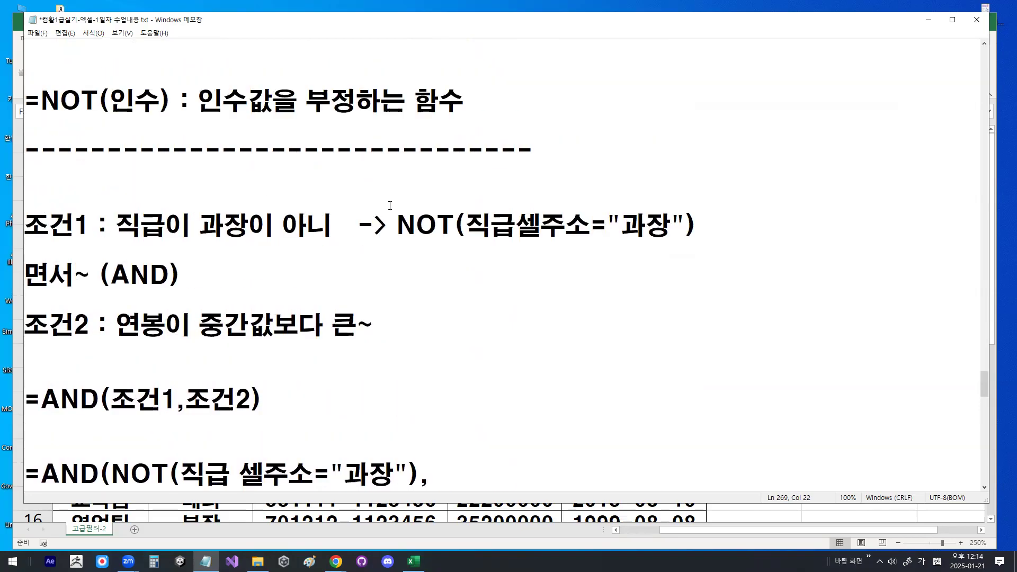
{"action": "left_click_drag", "start_coordinate": [115, 226], "coordinate": [332, 226]}
{"action": "scroll", "coordinate": [310, 234], "scroll_direction": "up", "scroll_amount": 1}
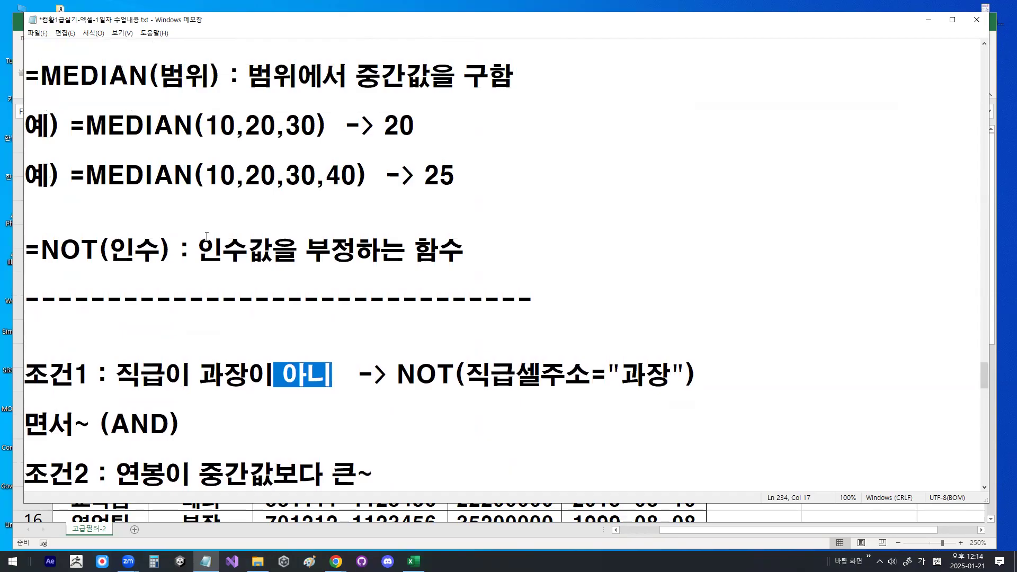
{"action": "left_click_drag", "start_coordinate": [43, 251], "coordinate": [156, 251]}
{"action": "left_click_drag", "start_coordinate": [295, 250], "coordinate": [492, 246]}
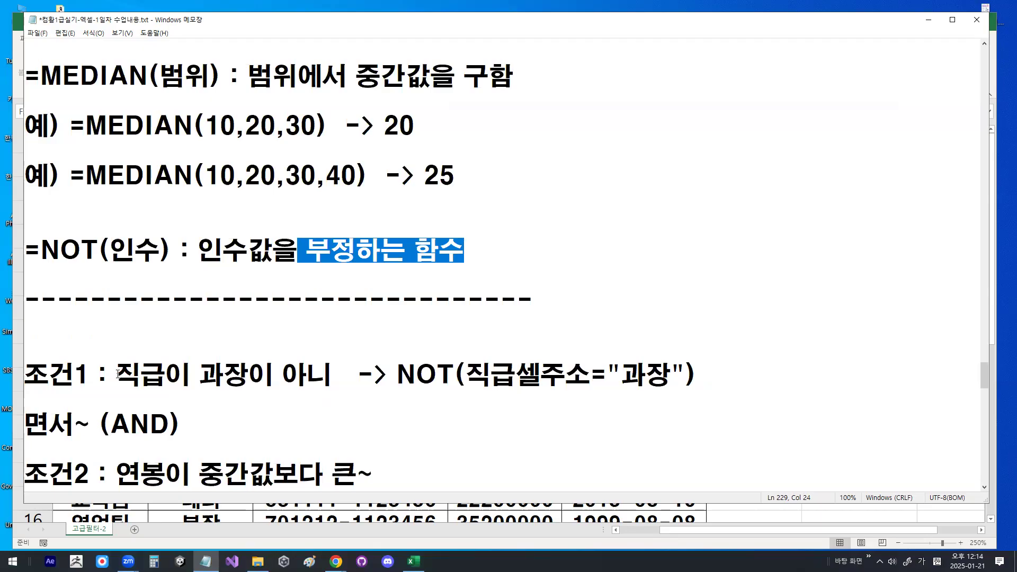
Highlight the parts of NOT(직급셀주소="과장") in the 조건1 line one after another to explain them
{"action": "left_click_drag", "start_coordinate": [115, 374], "coordinate": [169, 375]}
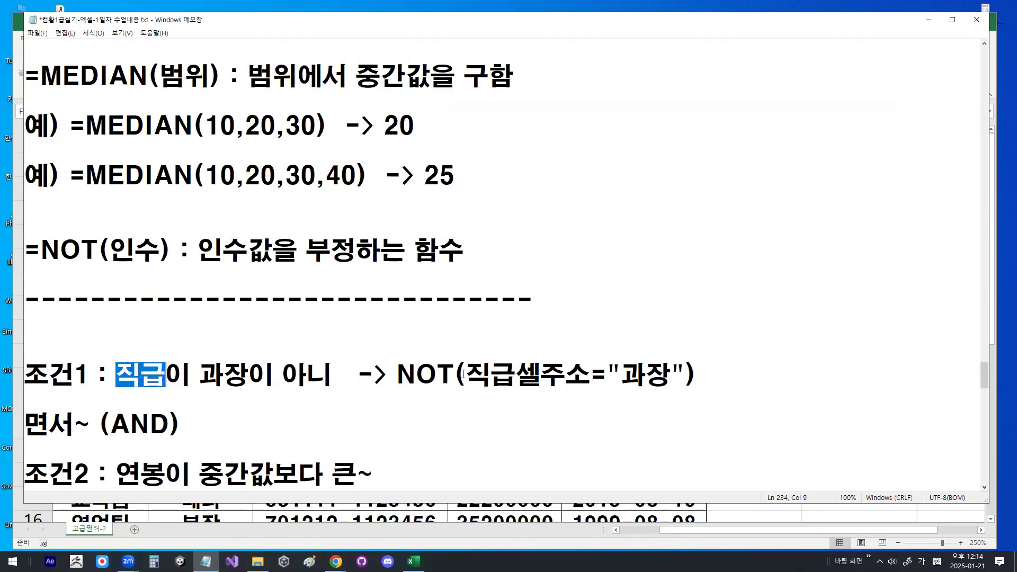
{"action": "left_click_drag", "start_coordinate": [401, 377], "coordinate": [690, 371]}
{"action": "left_click", "coordinate": [581, 374]}
{"action": "left_click_drag", "start_coordinate": [469, 376], "coordinate": [670, 378]}
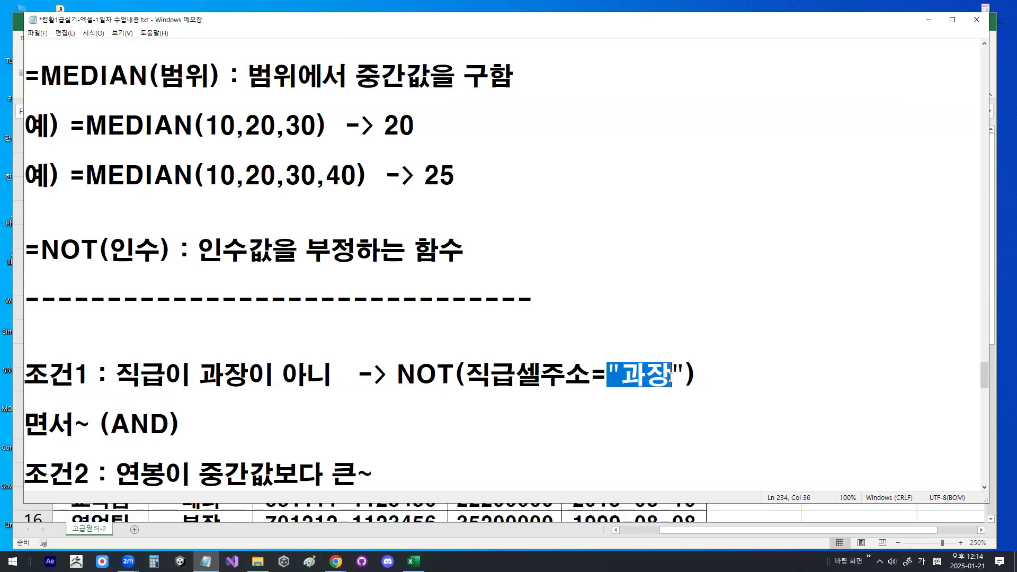
{"action": "left_click_drag", "start_coordinate": [583, 374], "coordinate": [617, 379]}
{"action": "left_click_drag", "start_coordinate": [374, 376], "coordinate": [455, 376]}
{"action": "left_click_drag", "start_coordinate": [590, 381], "coordinate": [601, 381]}
{"action": "left_click_drag", "start_coordinate": [396, 376], "coordinate": [464, 375]}
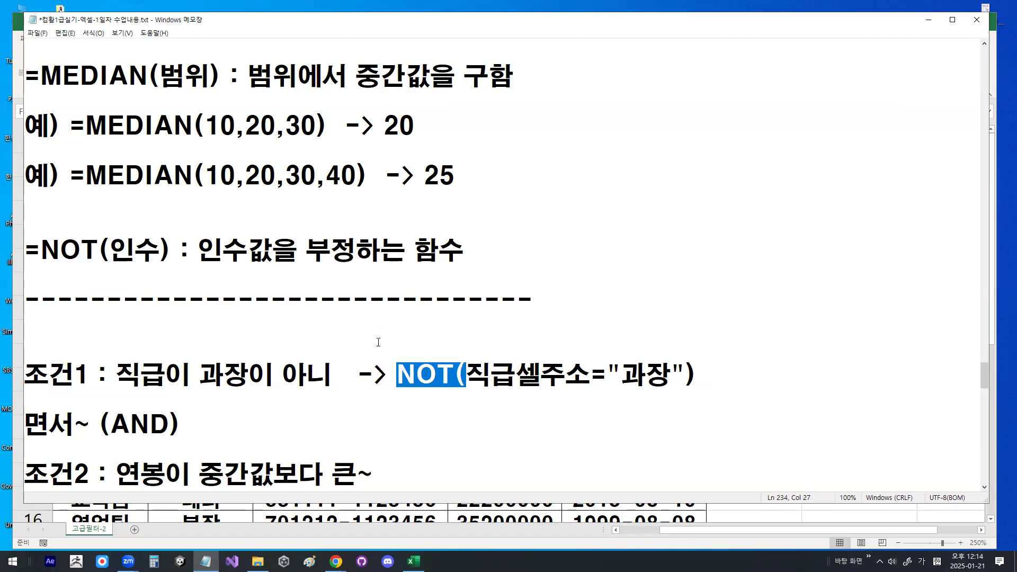
Add the alternative condition 직급<>"과장" at the end of the 조건1 line and circle NOT with the annotation pen
{"action": "left_click", "coordinate": [417, 373]}
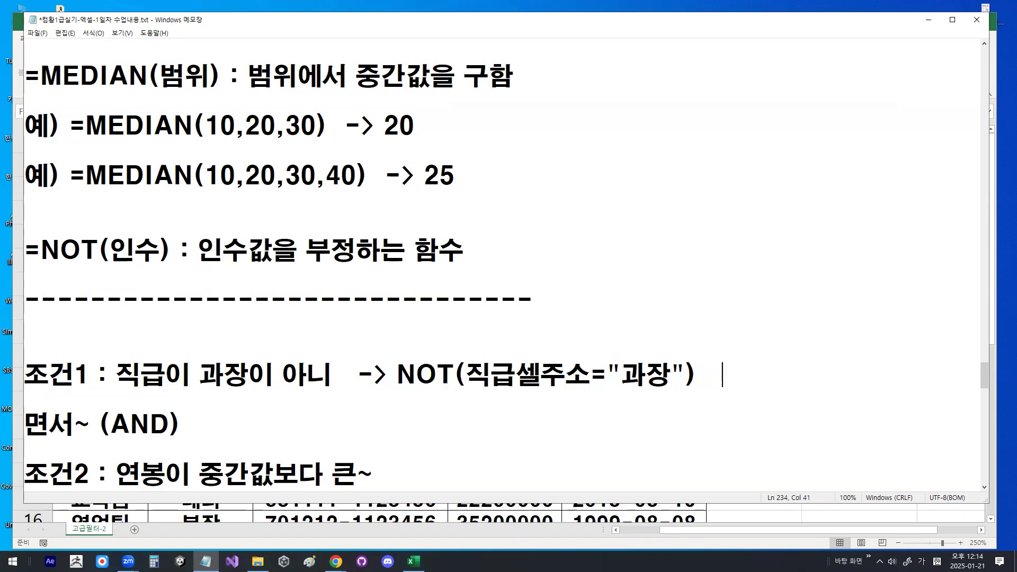
{"action": "type", "text": "직급"}
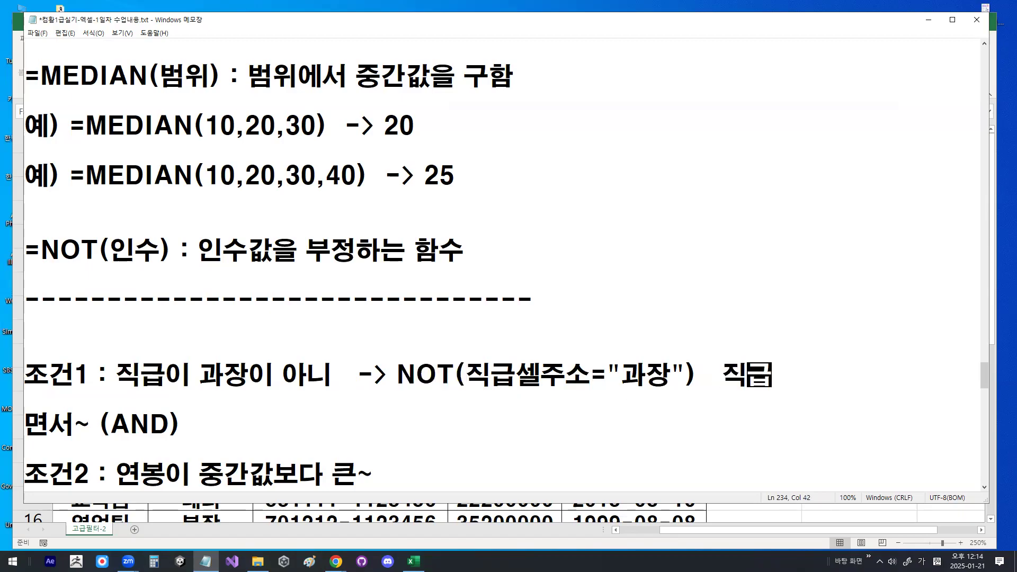
{"action": "type", "text": "<>"}
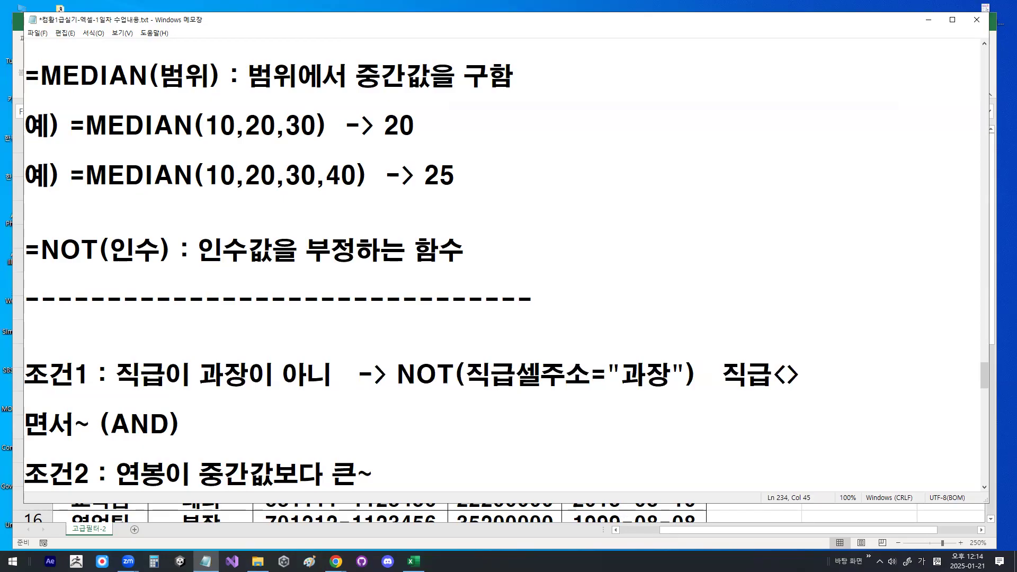
{"action": "type", "text": "\"거"}
{"action": "key", "text": "BackSpace"}
{"action": "type", "text": "고ㅓ"}
{"action": "key", "text": "BackSpace"}
{"action": "key", "text": "BackSpace"}
{"action": "key", "text": "BackSpace"}
{"action": "type", "text": "과장\""}
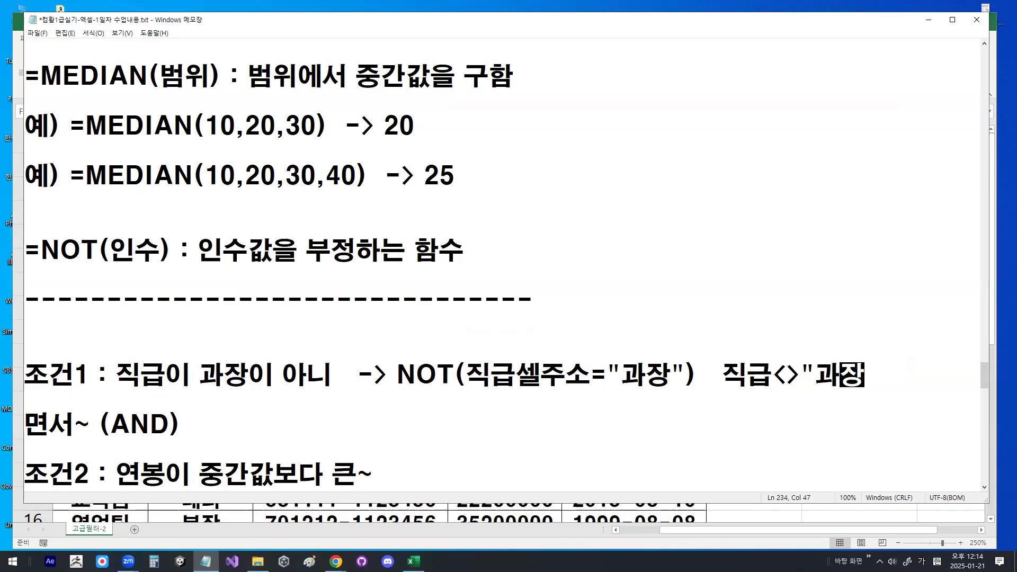
{"action": "mouse_move", "coordinate": [448, 390]}
{"action": "left_mouse_down"}
{"action": "mouse_move", "coordinate": [398, 384]}
{"action": "mouse_move", "coordinate": [443, 391]}
{"action": "left_mouse_up"}
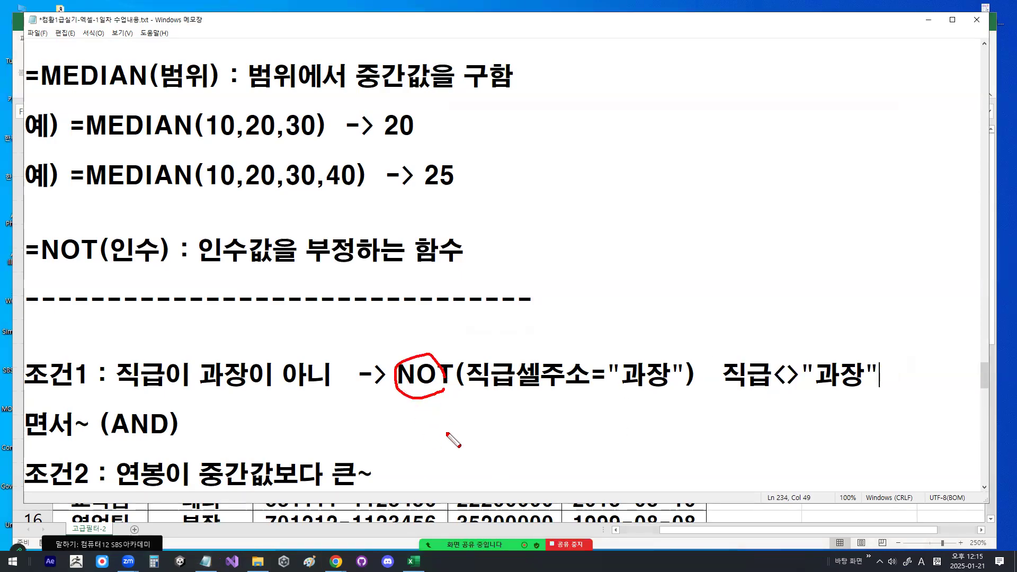
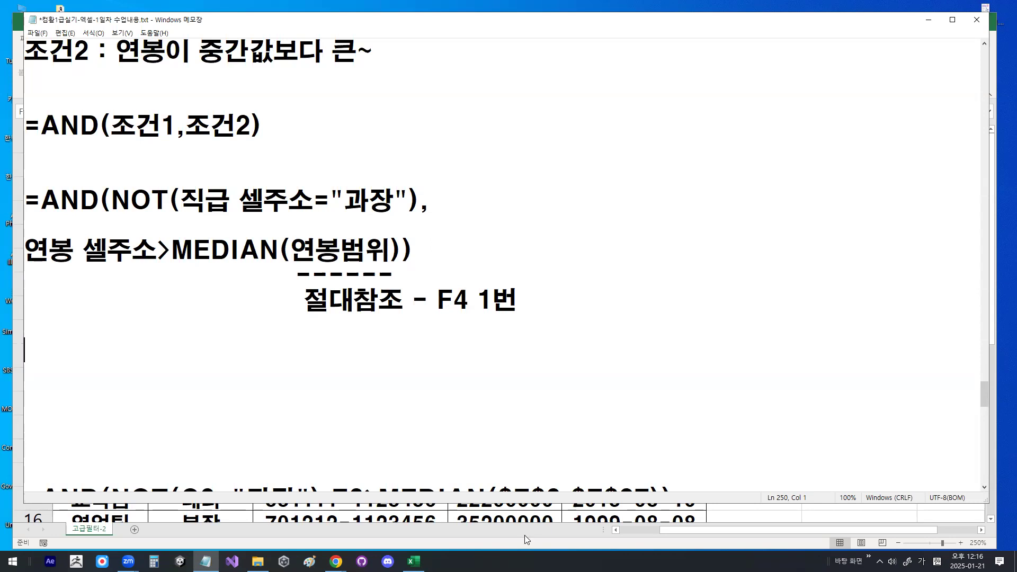
Switch to the Excel workbook, check the extent of the employee table, and enter the criteria heading 조건 in cell H2
{"action": "left_click", "coordinate": [179, 507]}
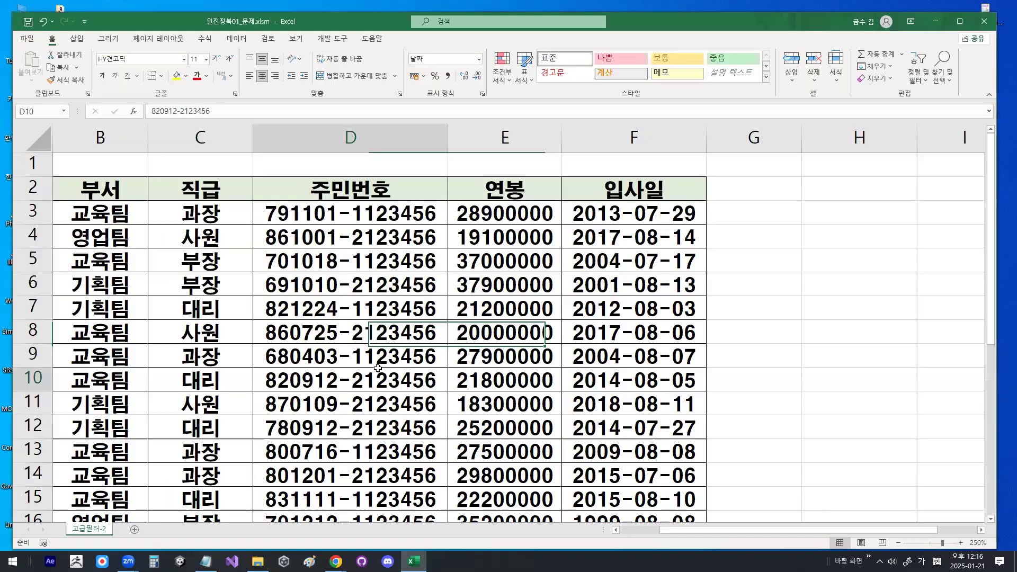
{"action": "scroll", "coordinate": [422, 366], "scroll_direction": "down", "scroll_amount": 4}
{"action": "scroll", "coordinate": [423, 377], "scroll_direction": "down", "scroll_amount": 3}
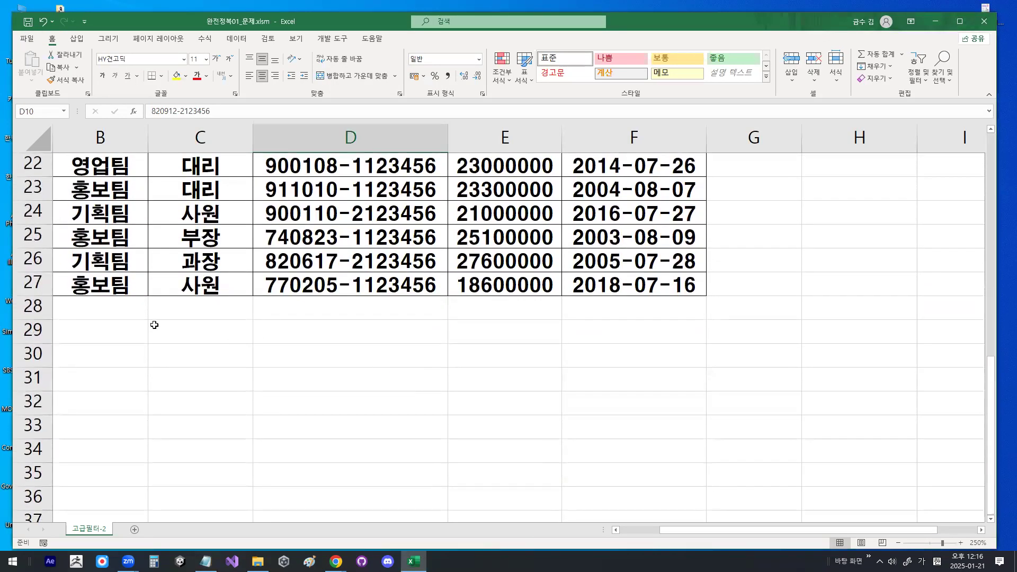
{"action": "scroll", "coordinate": [525, 264], "scroll_direction": "up", "scroll_amount": 7}
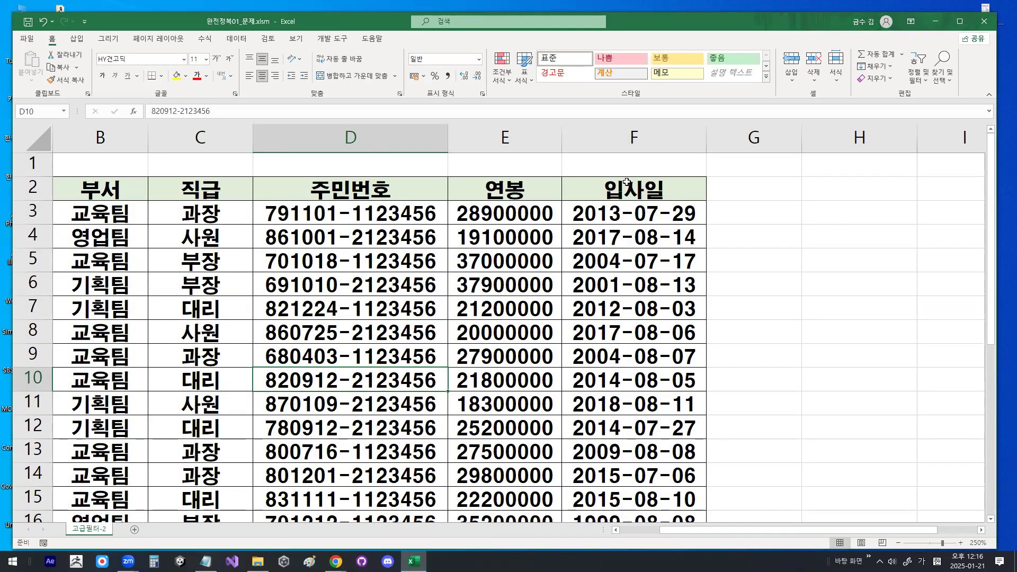
{"action": "left_click", "coordinate": [849, 186]}
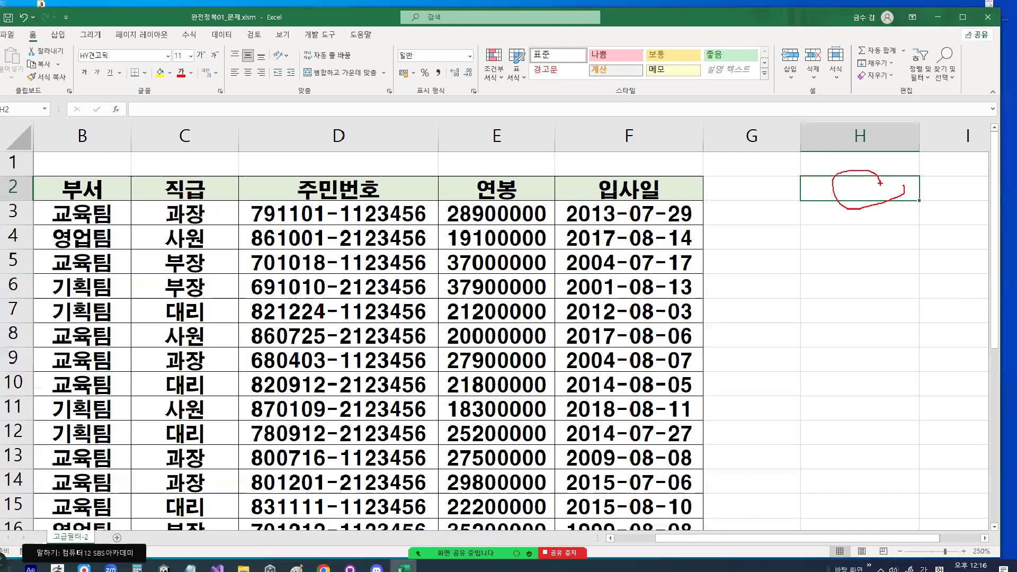
{"action": "type", "text": "조건"}
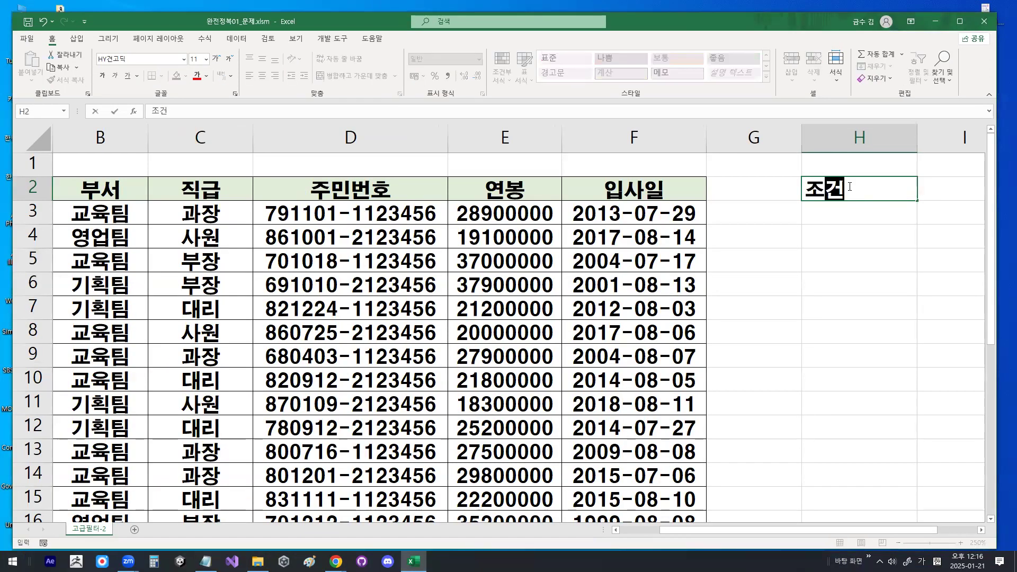
{"action": "key", "text": "Return"}
Begin the criteria formula in H3 with =AND(NOT( under the 조건 heading
{"action": "type", "text": "="}
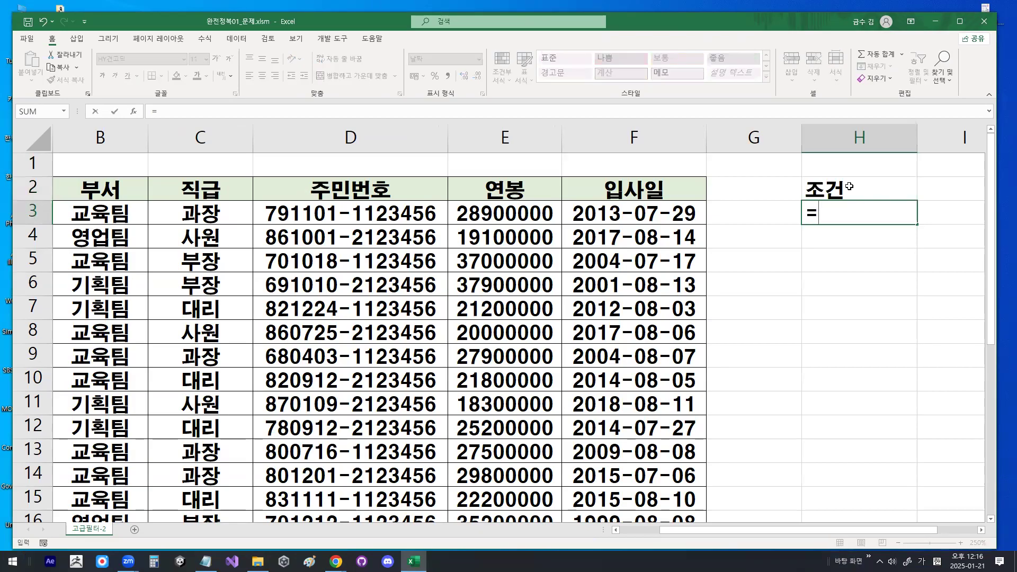
{"action": "type", "text": "ㅁ"}
{"action": "key", "text": "BackSpace"}
{"action": "key", "text": "Hangul"}
{"action": "type", "text": "AND"}
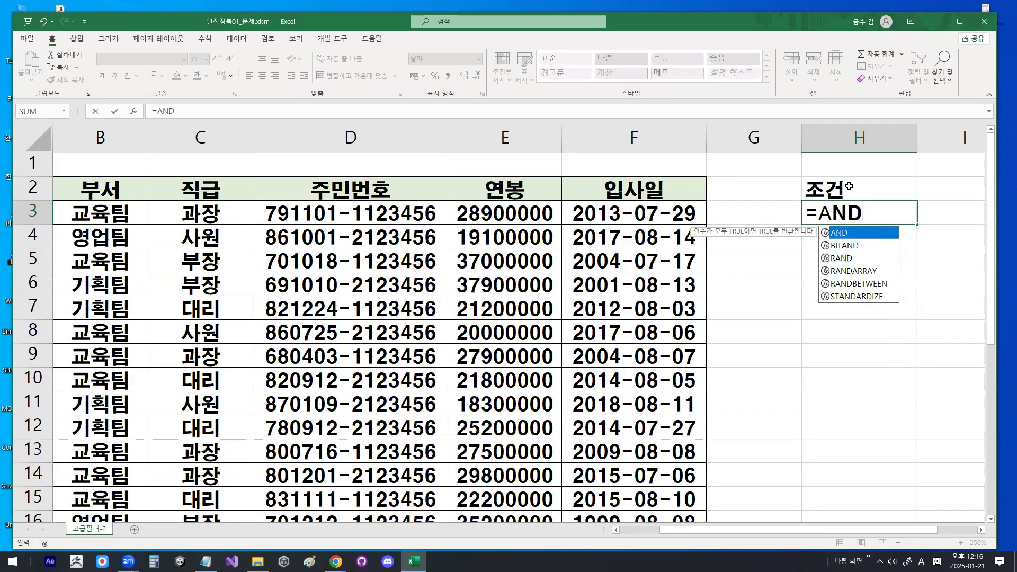
{"action": "type", "text": "9"}
{"action": "key", "text": "BackSpace"}
{"action": "type", "text": "("}
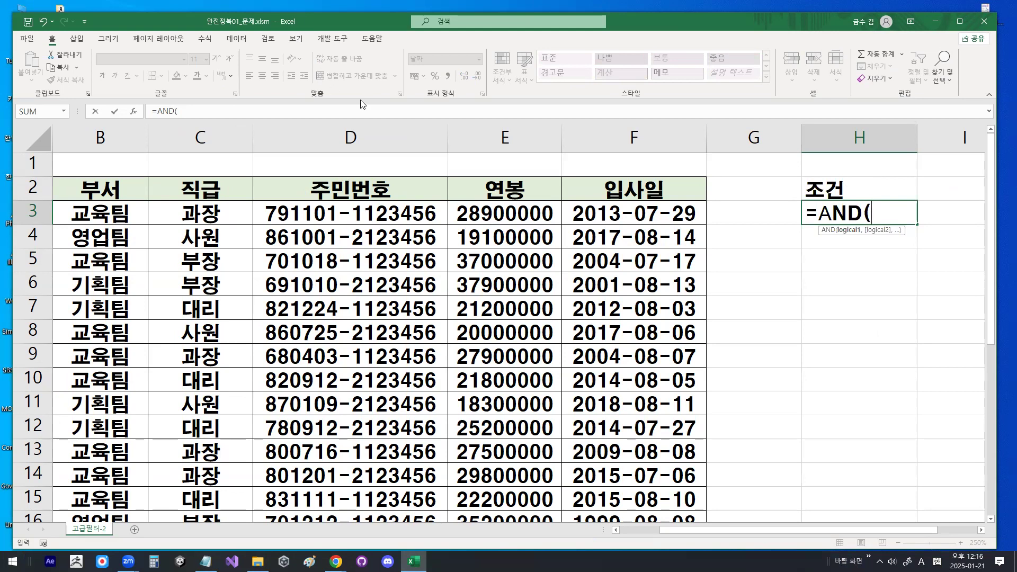
{"action": "type", "text": "NOT"}
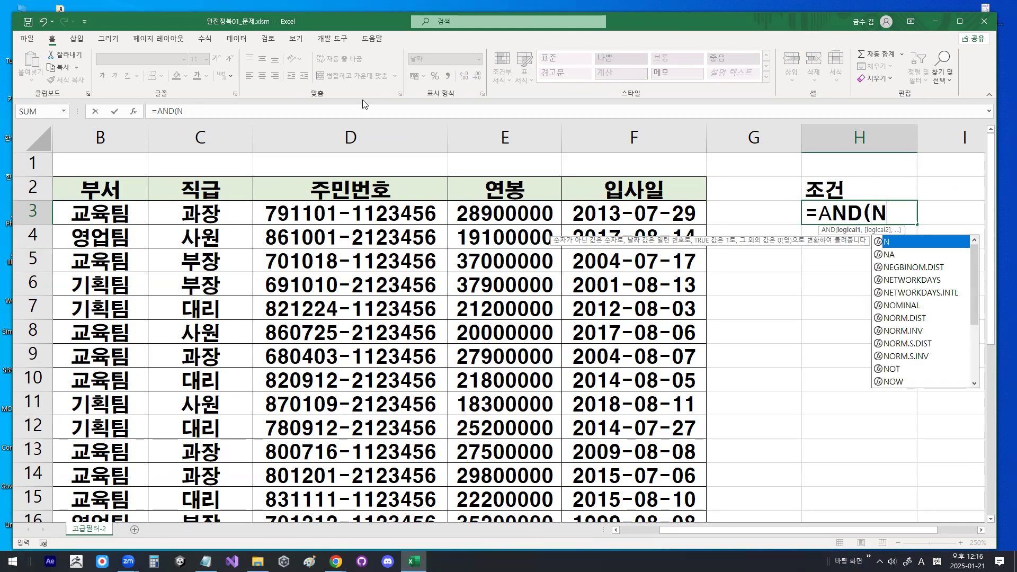
{"action": "type", "text": "("}
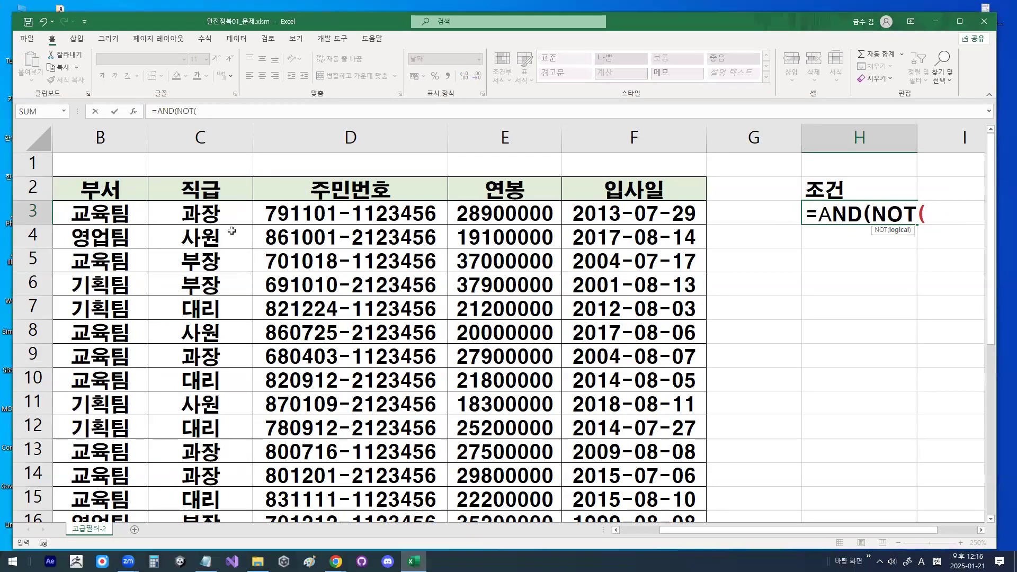
Complete the NOT condition in the formula with the first 직급 cell, as C3="과장")
{"action": "left_click", "coordinate": [197, 219]}
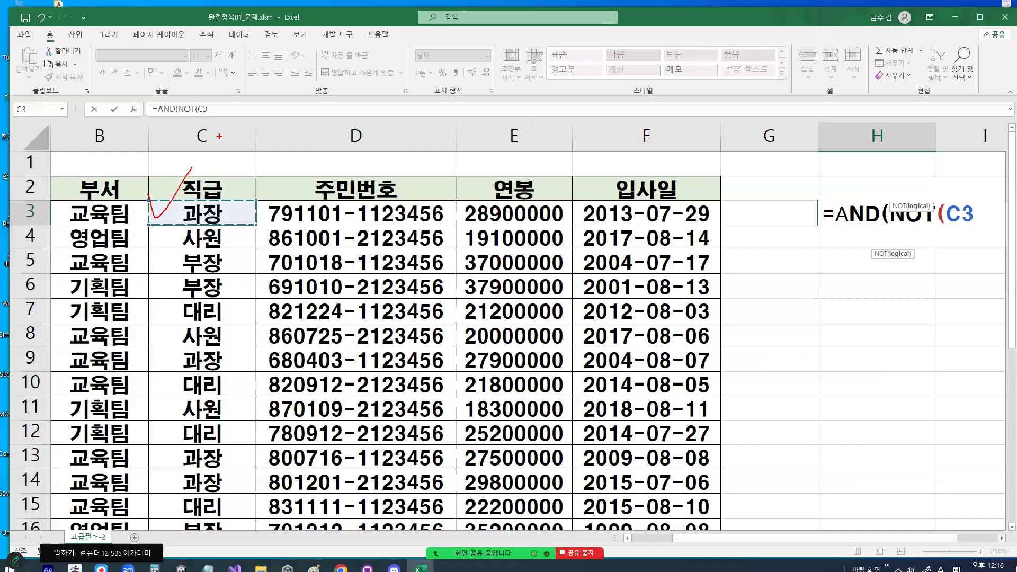
{"action": "type", "text": "="}
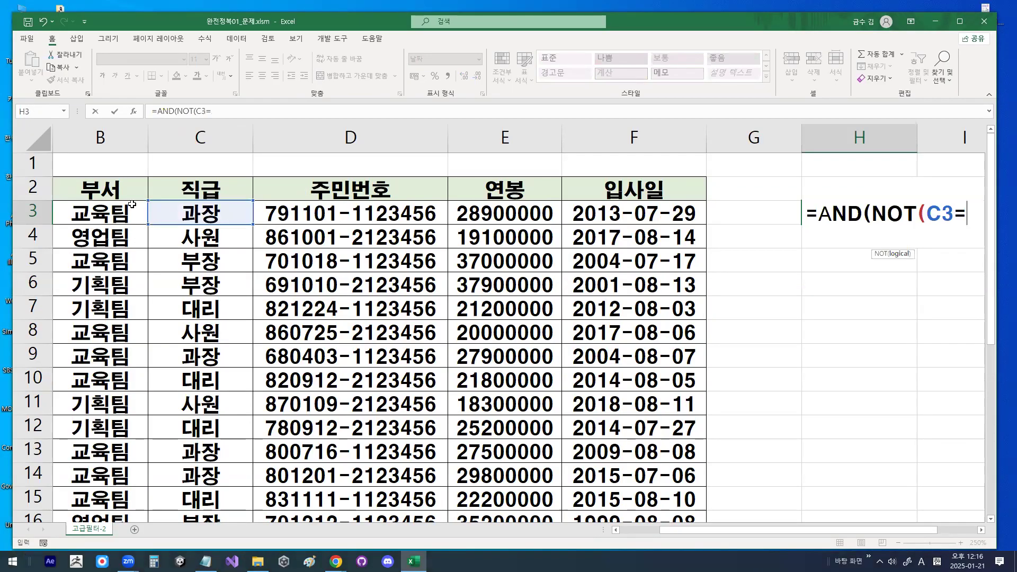
{"action": "type", "text": "\"RK"}
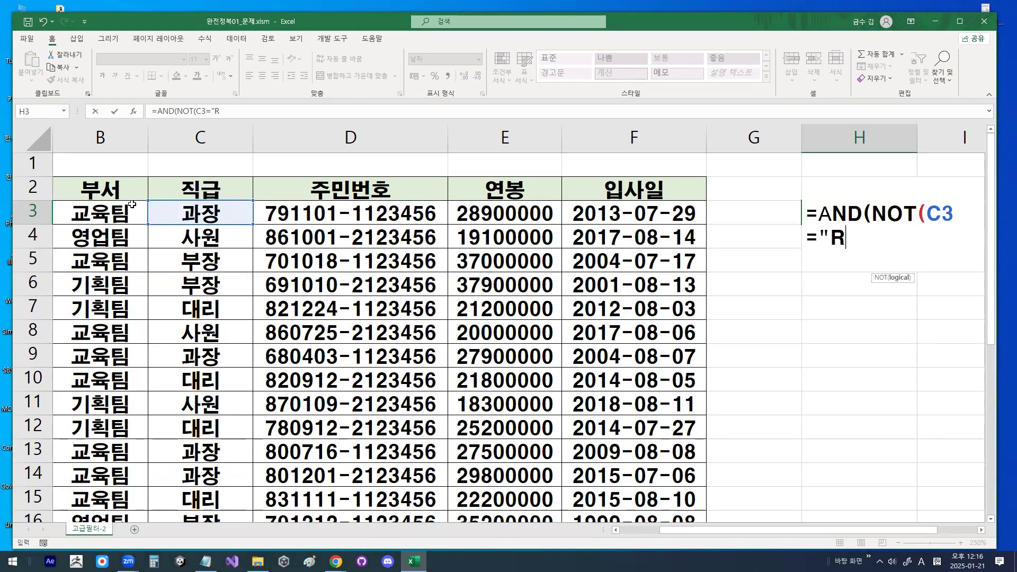
{"action": "key", "text": "BackSpace"}
{"action": "key", "text": "BackSpace"}
{"action": "key", "text": "Hangul"}
{"action": "type", "text": "ㄱ과장\")"}
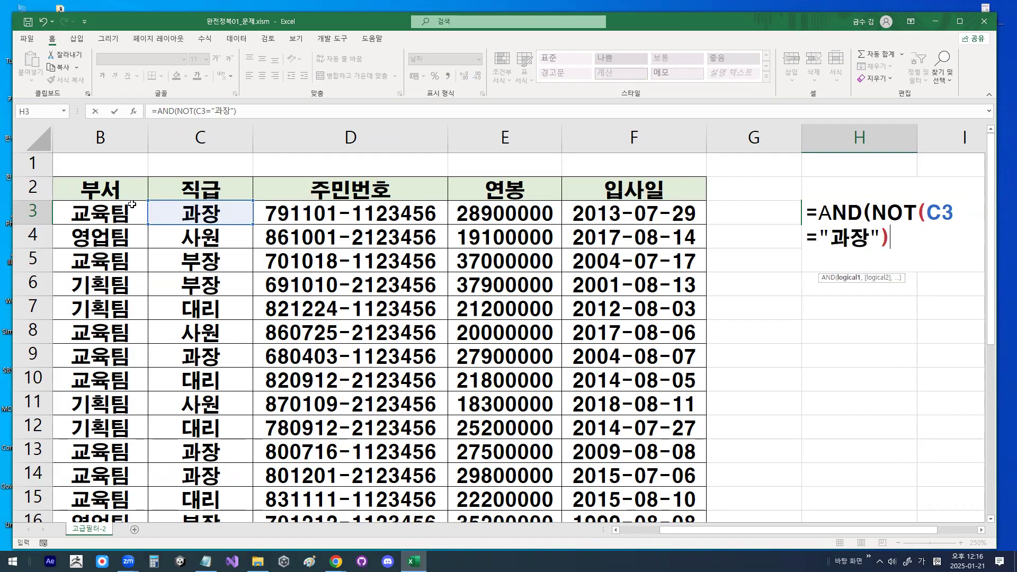
Circle NOT and mark the C3="과장" comparison in the formula with the annotation pen, and clear the marks
{"action": "left_click", "coordinate": [981, 529]}
{"action": "left_click", "coordinate": [982, 530]}
{"action": "key", "text": "ctrl+2"}
{"action": "mouse_move", "coordinate": [733, 223]}
{"action": "left_mouse_down"}
{"action": "mouse_move", "coordinate": [805, 225]}
{"action": "mouse_move", "coordinate": [720, 220]}
{"action": "mouse_move", "coordinate": [691, 196]}
{"action": "mouse_move", "coordinate": [698, 201]}
{"action": "left_mouse_up"}
{"action": "mouse_move", "coordinate": [772, 214]}
{"action": "left_mouse_down"}
{"action": "mouse_move", "coordinate": [763, 221]}
{"action": "mouse_move", "coordinate": [767, 214]}
{"action": "left_mouse_up"}
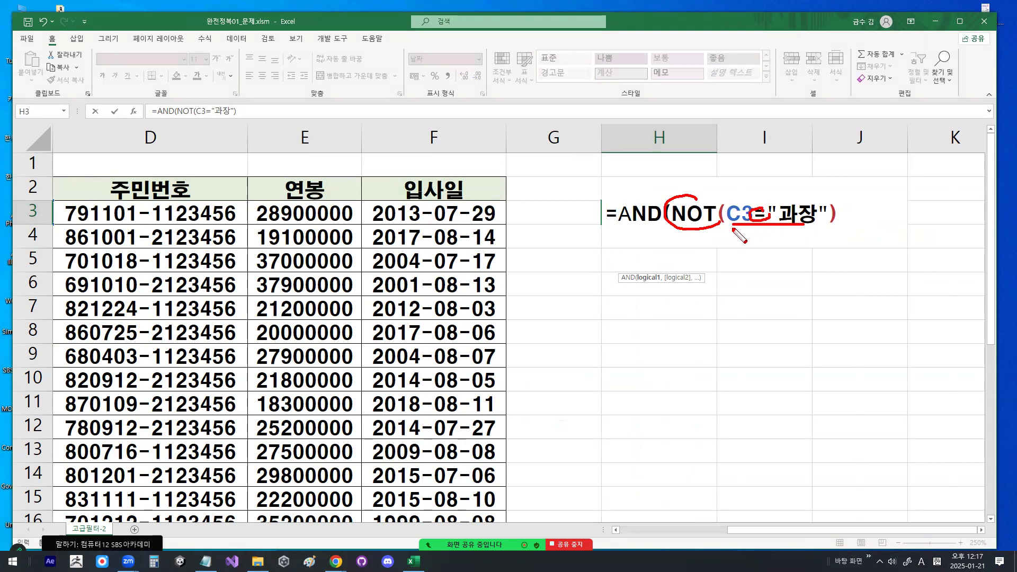
{"action": "key", "text": "Escape"}
Start the second AND condition with the first 연봉 cell as E3>, marking that cell with the annotation pen
{"action": "type", "text": ","}
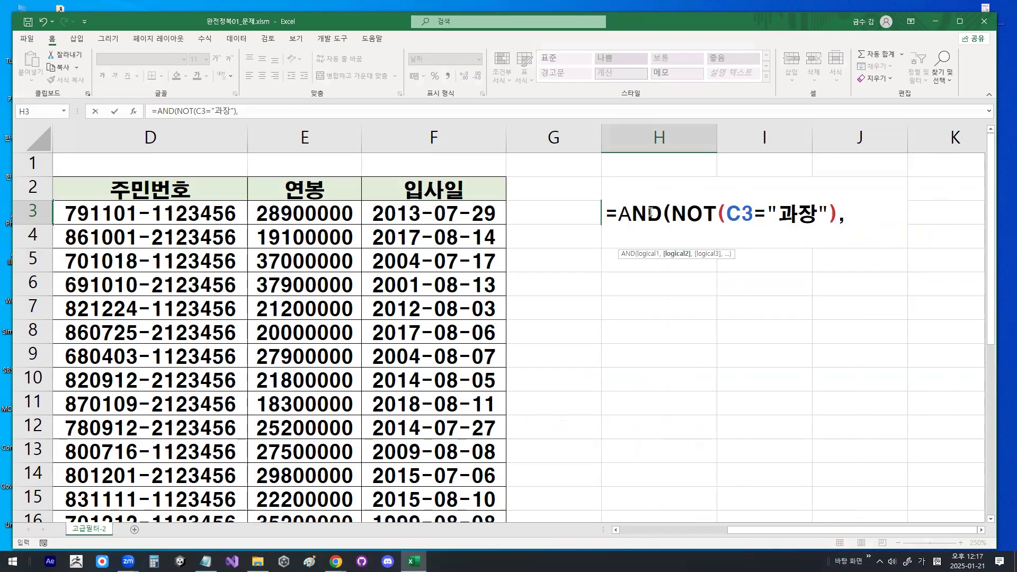
{"action": "left_click", "coordinate": [307, 205]}
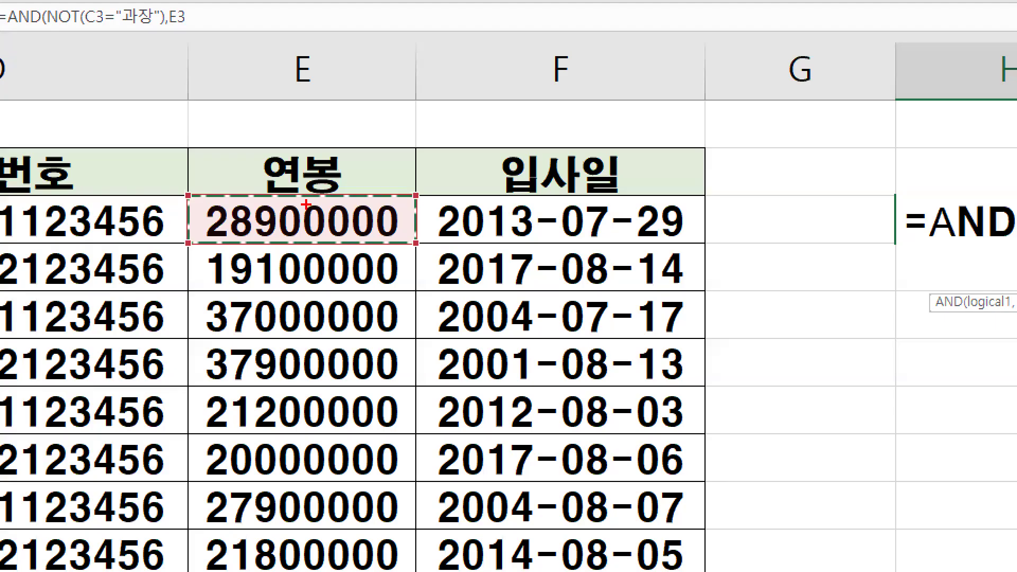
{"action": "mouse_move", "coordinate": [343, 209]}
{"action": "left_mouse_down"}
{"action": "mouse_move", "coordinate": [325, 221]}
{"action": "mouse_move", "coordinate": [277, 213]}
{"action": "mouse_move", "coordinate": [347, 212]}
{"action": "left_mouse_up"}
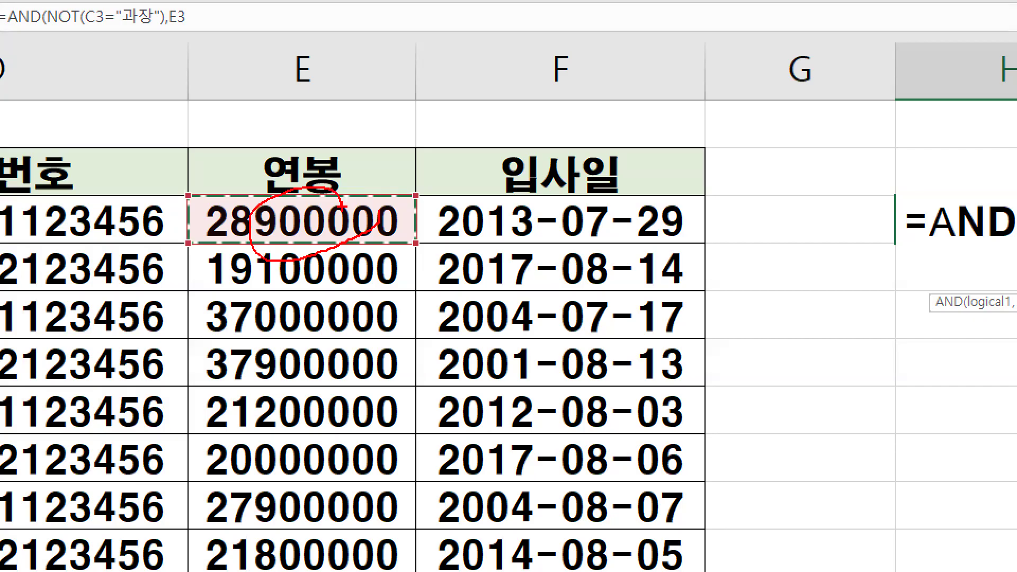
{"action": "mouse_move", "coordinate": [400, 144]}
{"action": "left_mouse_down"}
{"action": "mouse_move", "coordinate": [423, 190]}
{"action": "mouse_move", "coordinate": [387, 244]}
{"action": "left_mouse_up"}
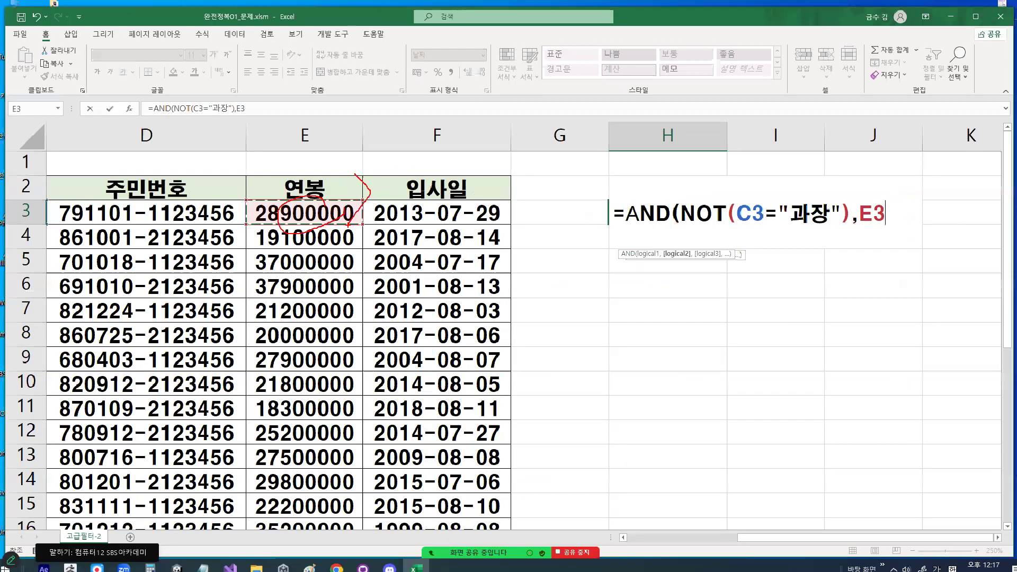
{"action": "type", "text": ">"}
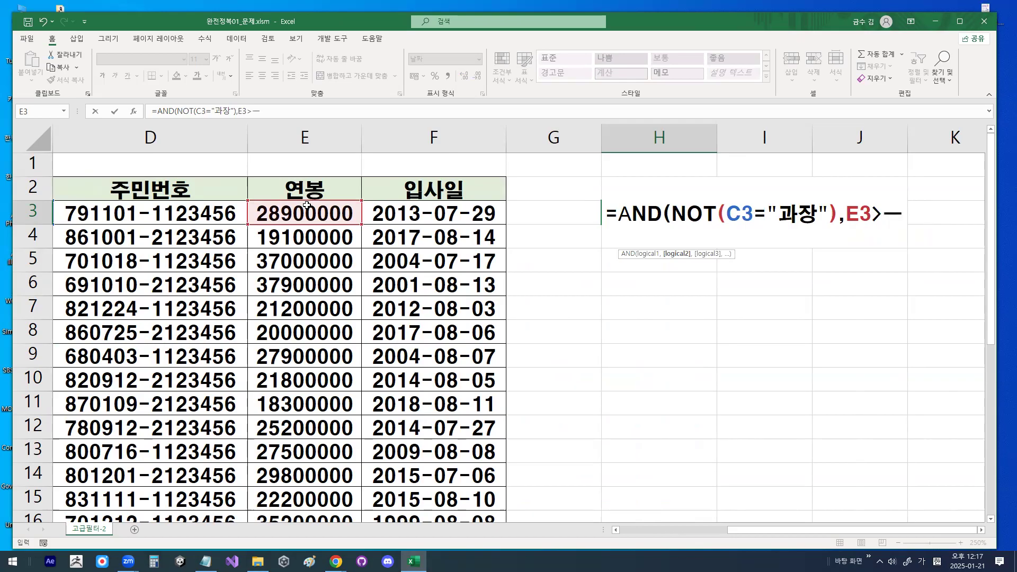
Add the MEDIAN function to the second condition with the 연봉 range E3:E27 as its argument
{"action": "key", "text": "Hangul"}
{"action": "type", "text": "ME"}
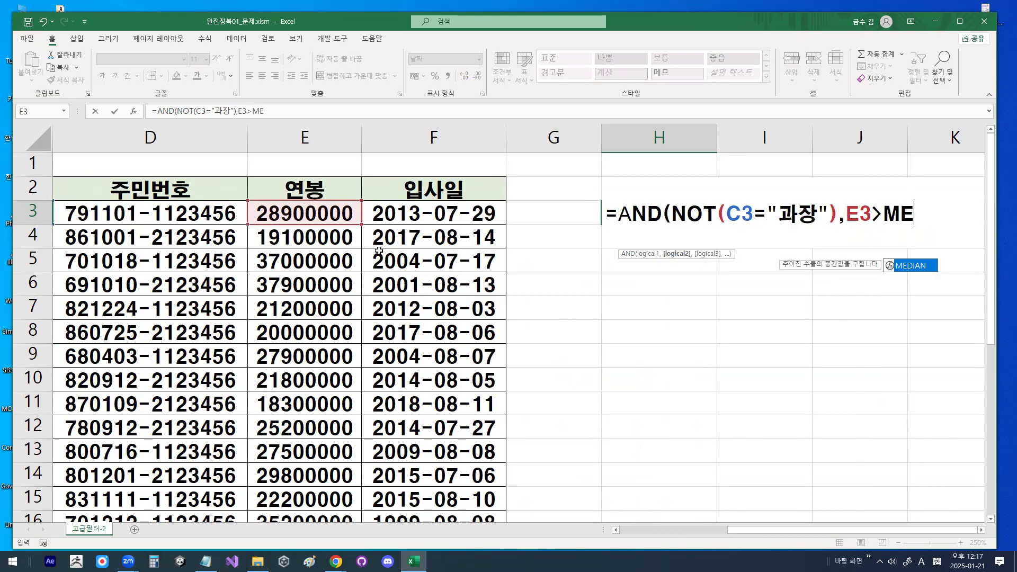
{"action": "double_click", "coordinate": [919, 268]}
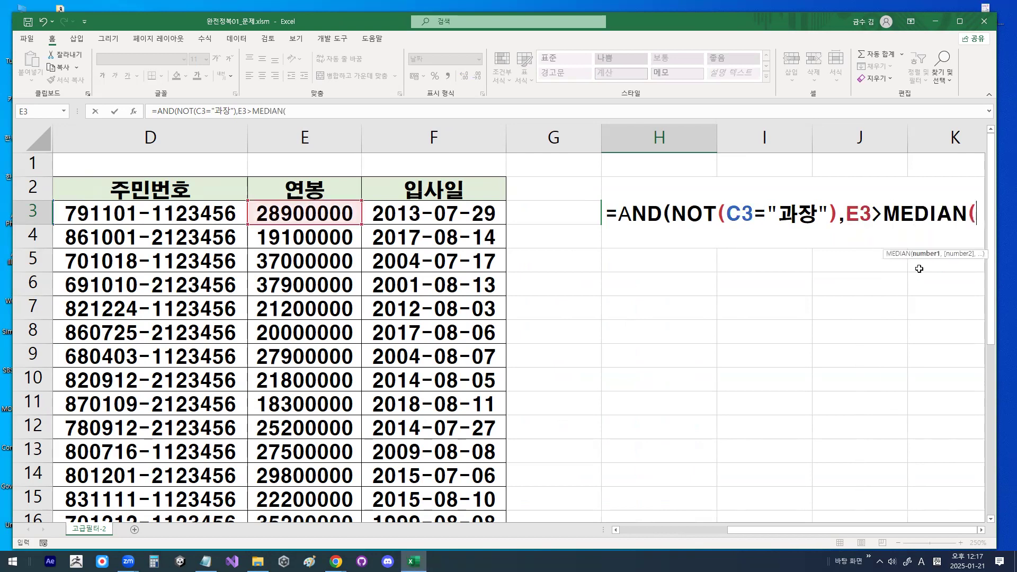
{"action": "left_click", "coordinate": [982, 530]}
{"action": "left_click", "coordinate": [982, 531]}
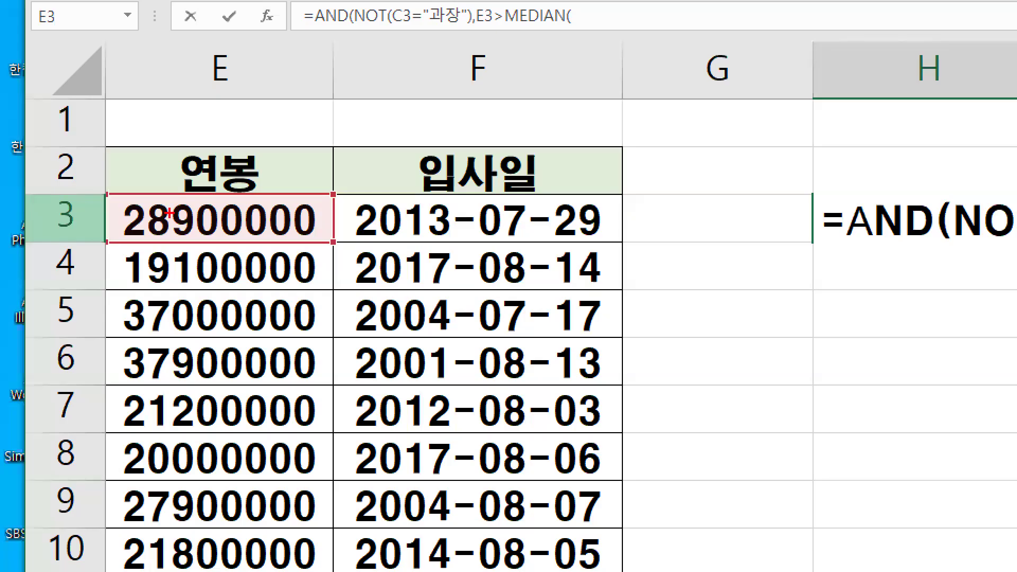
{"action": "mouse_move", "coordinate": [245, 215]}
{"action": "left_mouse_down"}
{"action": "mouse_move", "coordinate": [241, 229]}
{"action": "mouse_move", "coordinate": [175, 214]}
{"action": "mouse_move", "coordinate": [227, 227]}
{"action": "mouse_move", "coordinate": [218, 223]}
{"action": "mouse_move", "coordinate": [218, 499]}
{"action": "left_mouse_up"}
{"action": "left_click_drag", "start_coordinate": [201, 455], "coordinate": [269, 403]}
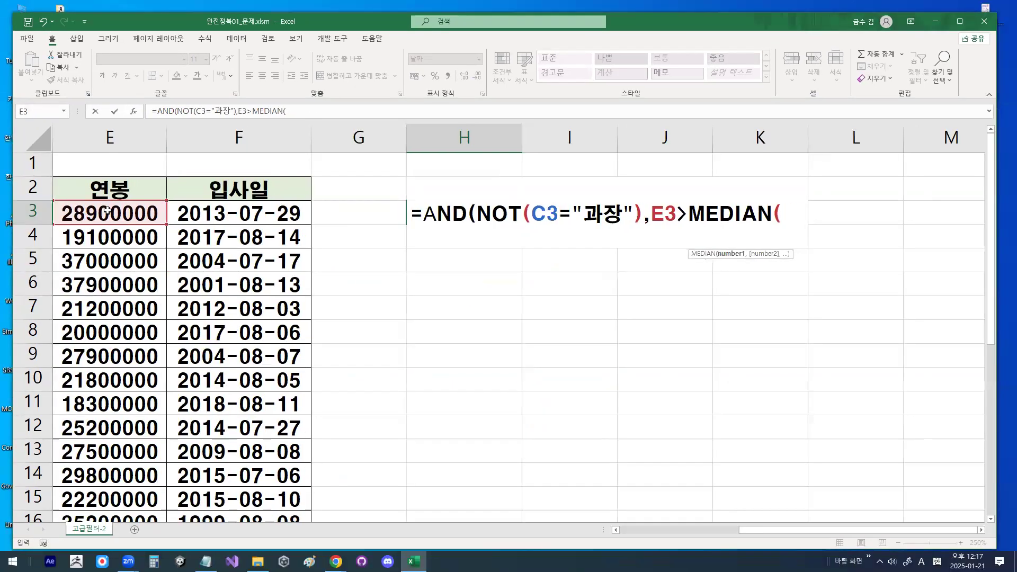
{"action": "left_click_drag", "start_coordinate": [219, 218], "coordinate": [219, 571]}
{"action": "left_click_drag", "start_coordinate": [111, 437], "coordinate": [131, 466]}
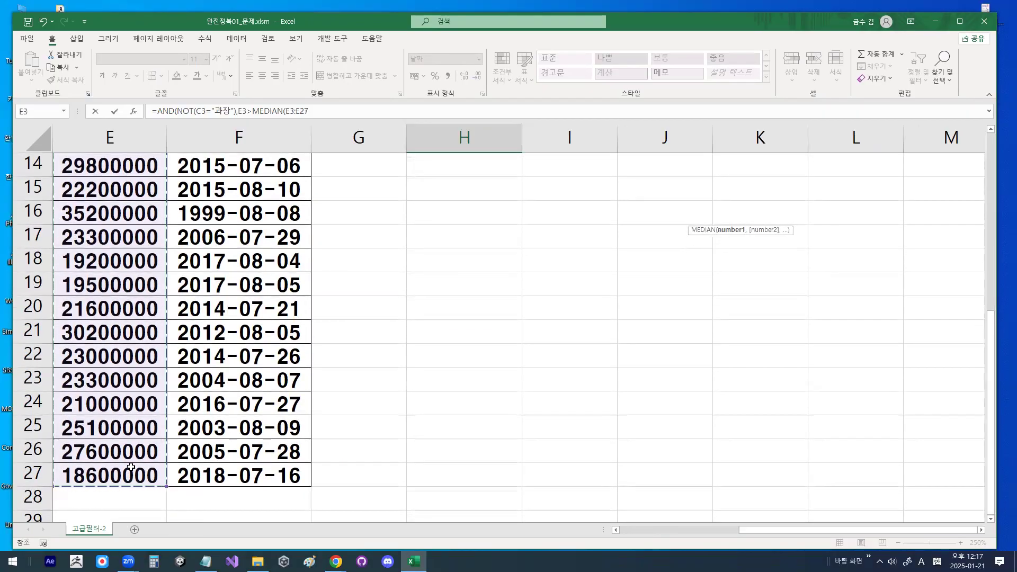
{"action": "scroll", "coordinate": [836, 246], "scroll_direction": "up", "scroll_amount": 5}
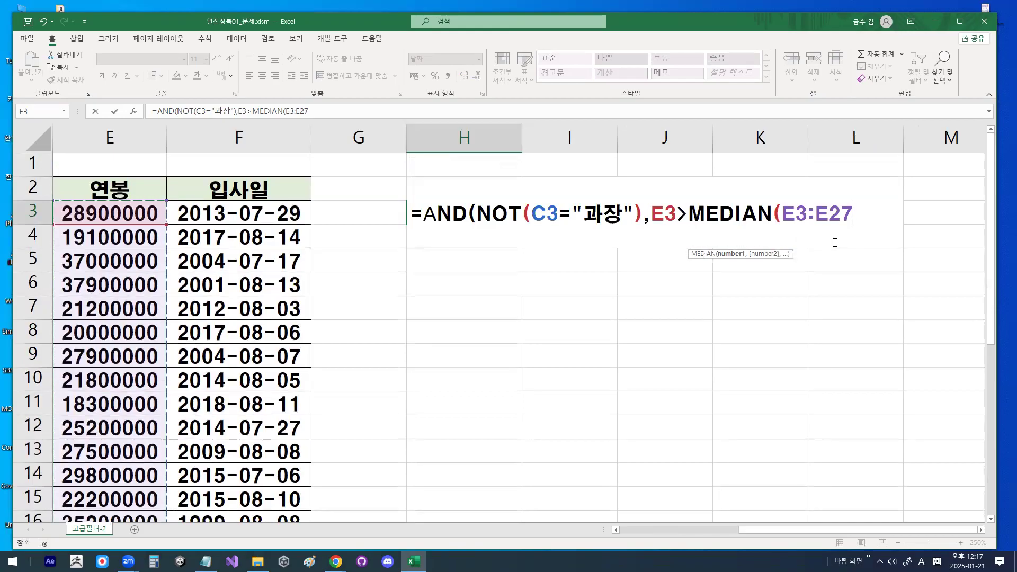
Make the MEDIAN range absolute as $E$3:$E$27, and cycle the reference back to relative
{"action": "key", "text": "F4"}
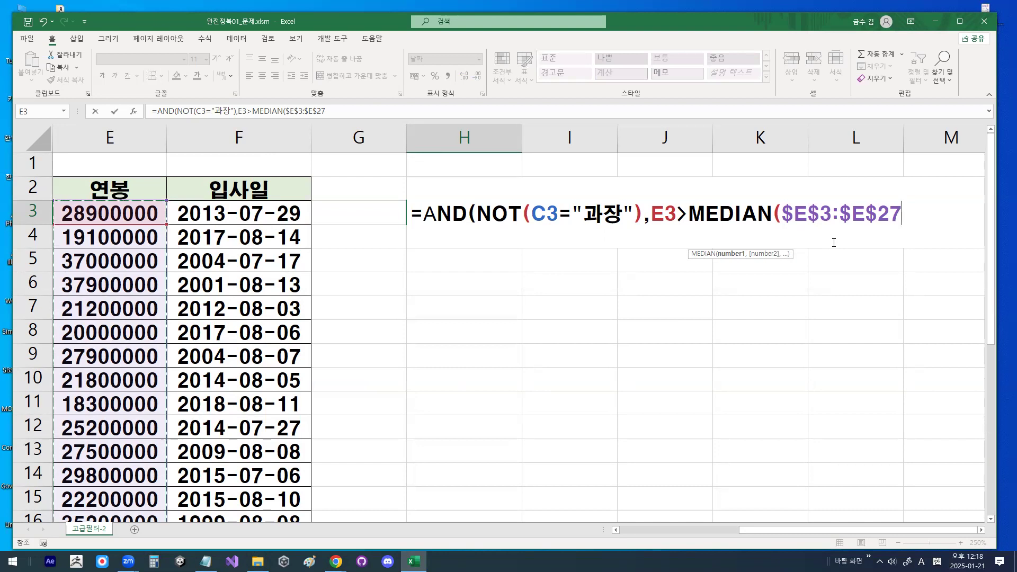
{"action": "key", "text": "F4"}
{"action": "key", "text": "F4"}
{"action": "key", "text": "F4"}
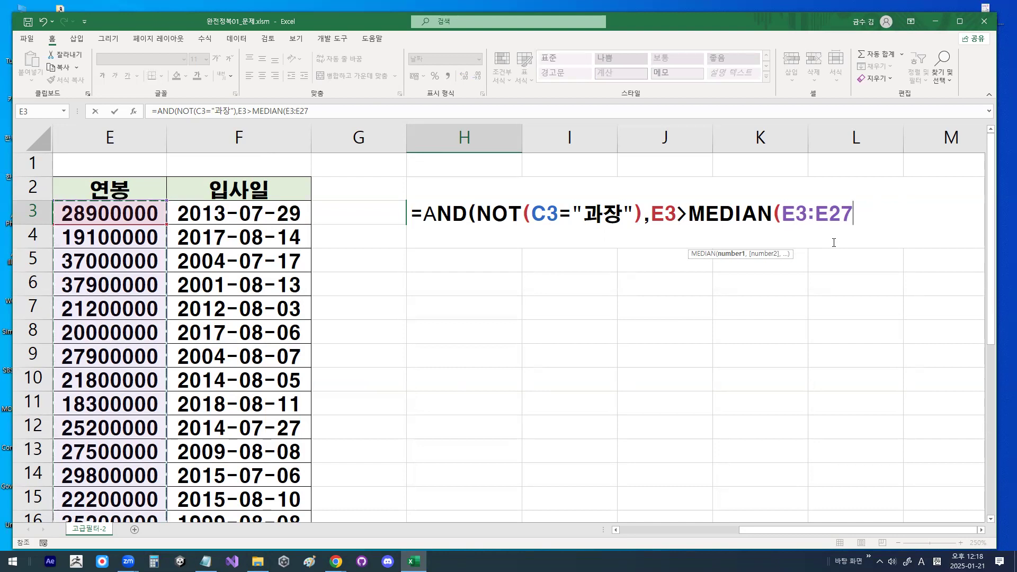
Demonstrate a partly fixed range by making only the end cell of the MEDIAN range absolute, as E3:$E$27, and mark both ends
{"action": "left_click_drag", "start_coordinate": [782, 214], "coordinate": [857, 209]}
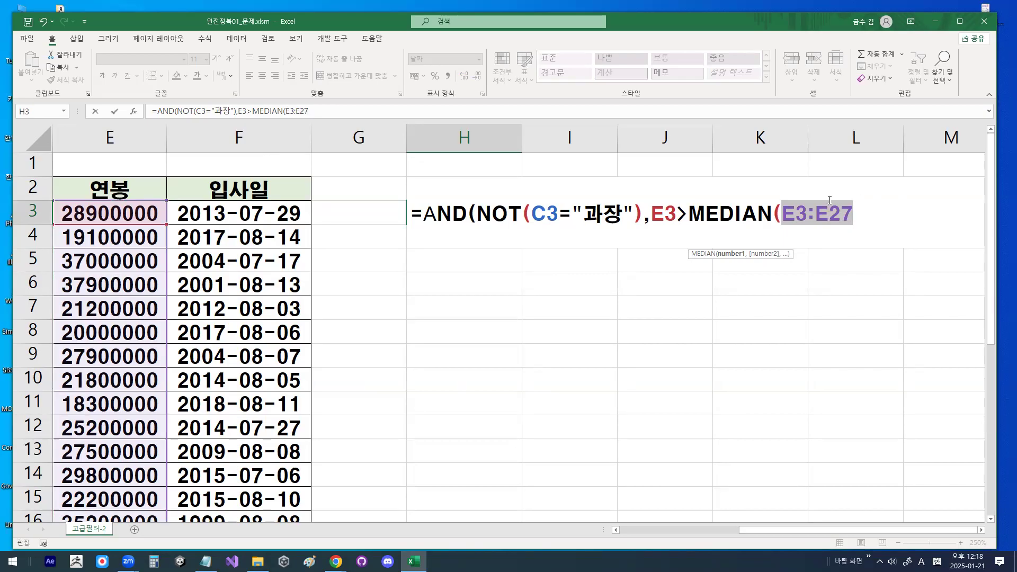
{"action": "left_click", "coordinate": [859, 214]}
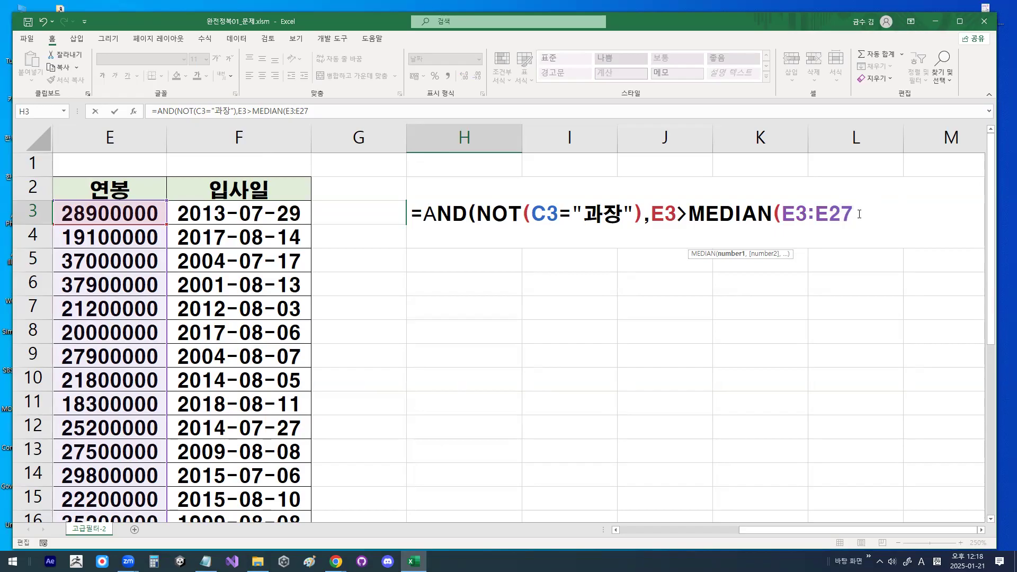
{"action": "key", "text": "F4"}
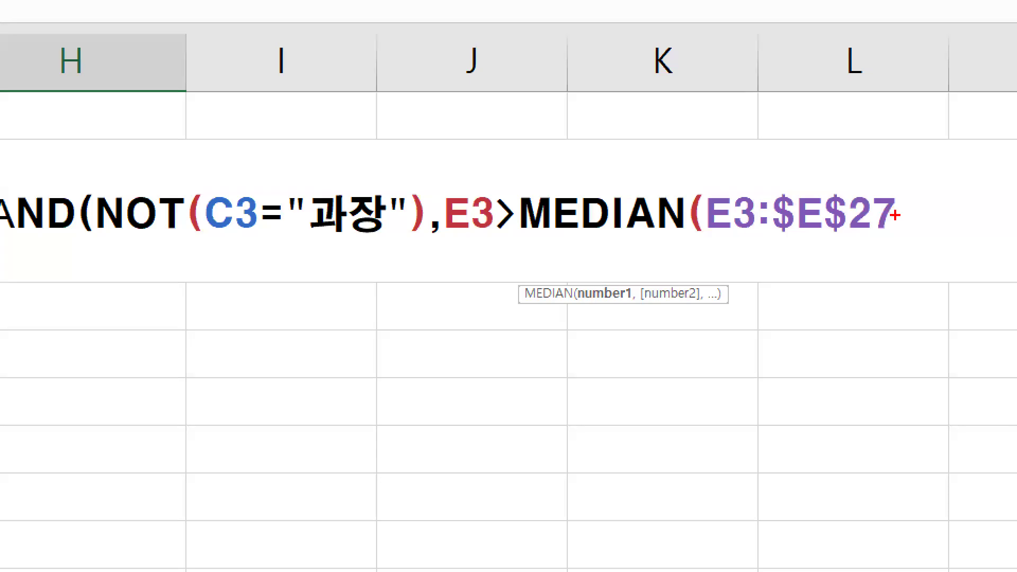
{"action": "mouse_move", "coordinate": [877, 214]}
{"action": "left_mouse_down"}
{"action": "mouse_move", "coordinate": [849, 227]}
{"action": "mouse_move", "coordinate": [818, 212]}
{"action": "mouse_move", "coordinate": [836, 175]}
{"action": "mouse_move", "coordinate": [896, 217]}
{"action": "left_mouse_up"}
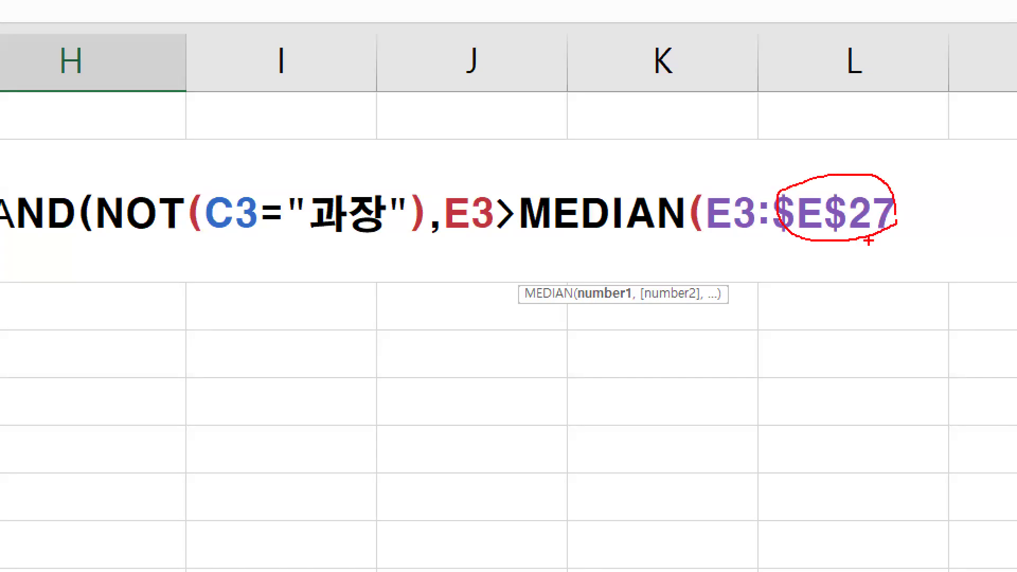
{"action": "left_click_drag", "start_coordinate": [706, 155], "coordinate": [770, 132]}
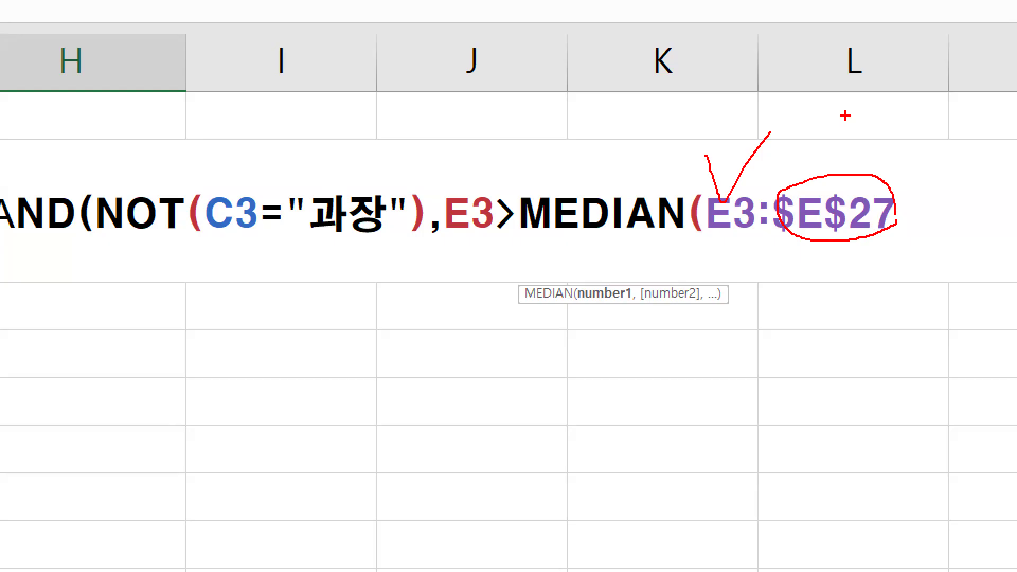
{"action": "key", "text": "Escape"}
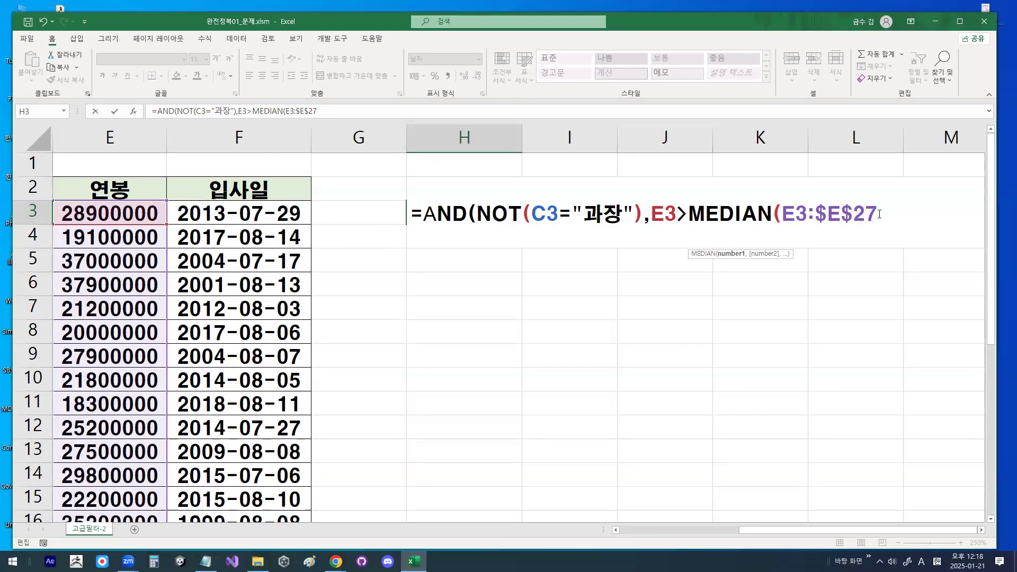
Make the start cell of the MEDIAN range absolute as well, giving $E$3:$E$27, and mark the range ends with the annotation pen
{"action": "key", "text": "ctrl+1"}
{"action": "mouse_move", "coordinate": [877, 214]}
{"action": "left_mouse_down"}
{"action": "mouse_move", "coordinate": [841, 222]}
{"action": "mouse_move", "coordinate": [840, 197]}
{"action": "mouse_move", "coordinate": [863, 210]}
{"action": "left_mouse_up"}
{"action": "key", "text": "Escape"}
{"action": "left_click", "coordinate": [796, 217]}
{"action": "key", "text": "ctrl+1"}
{"action": "left_click_drag", "start_coordinate": [788, 214], "coordinate": [802, 176]}
{"action": "key", "text": "Escape"}
{"action": "key", "text": "F4"}
{"action": "key", "text": "ctrl+1"}
{"action": "mouse_move", "coordinate": [812, 202]}
{"action": "left_mouse_down"}
{"action": "mouse_move", "coordinate": [829, 216]}
{"action": "mouse_move", "coordinate": [905, 210]}
{"action": "left_mouse_up"}
{"action": "key", "text": "Escape"}
{"action": "left_click", "coordinate": [799, 214]}
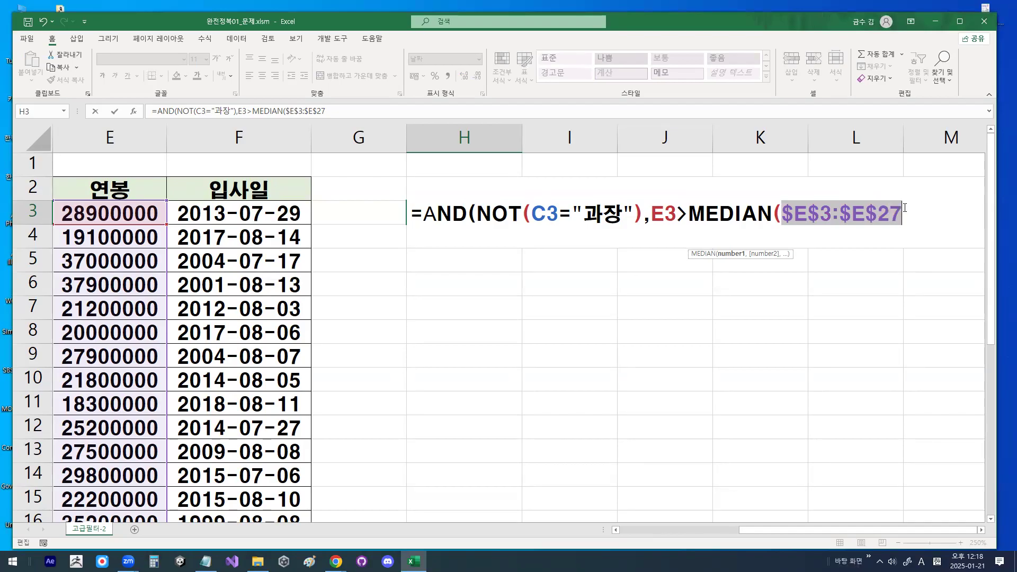
Close the MEDIAN and AND functions and enter the criteria formula =AND(NOT(C3="과장"),E3>MEDIAN($E$3:$E$27)) in H3
{"action": "left_click", "coordinate": [909, 213]}
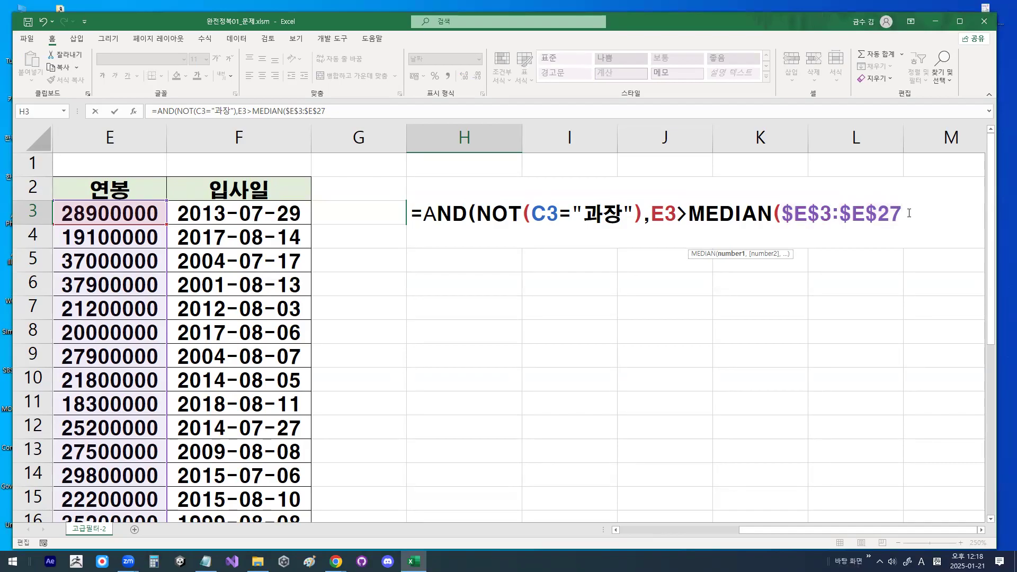
{"action": "type", "text": ")"}
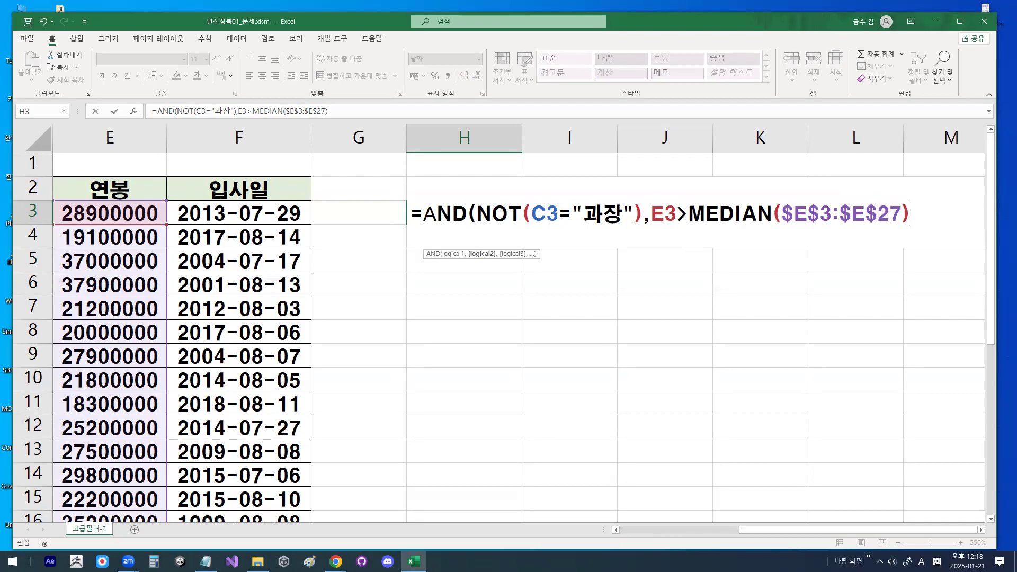
{"action": "type", "text": ")"}
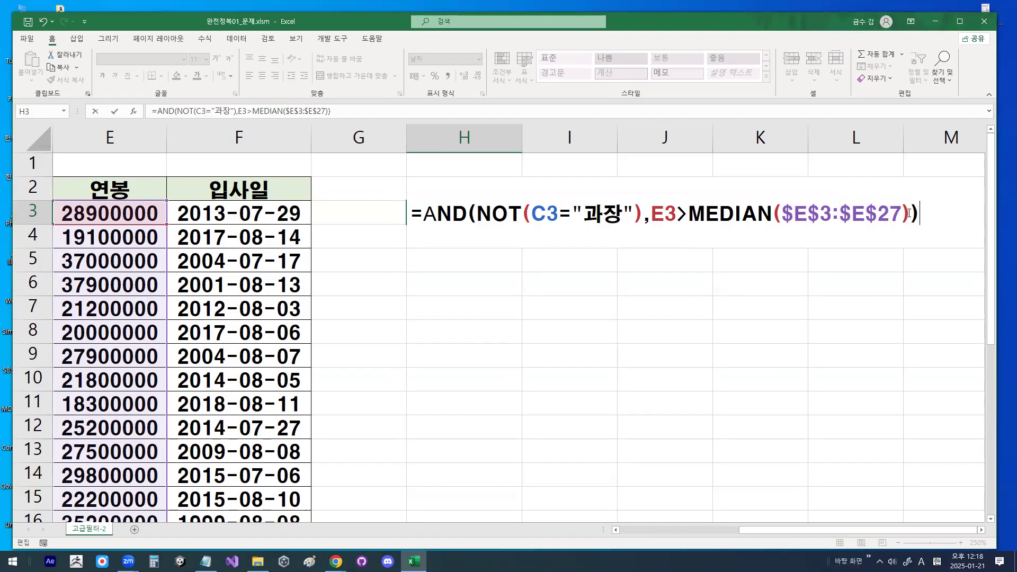
{"action": "key", "text": "Return"}
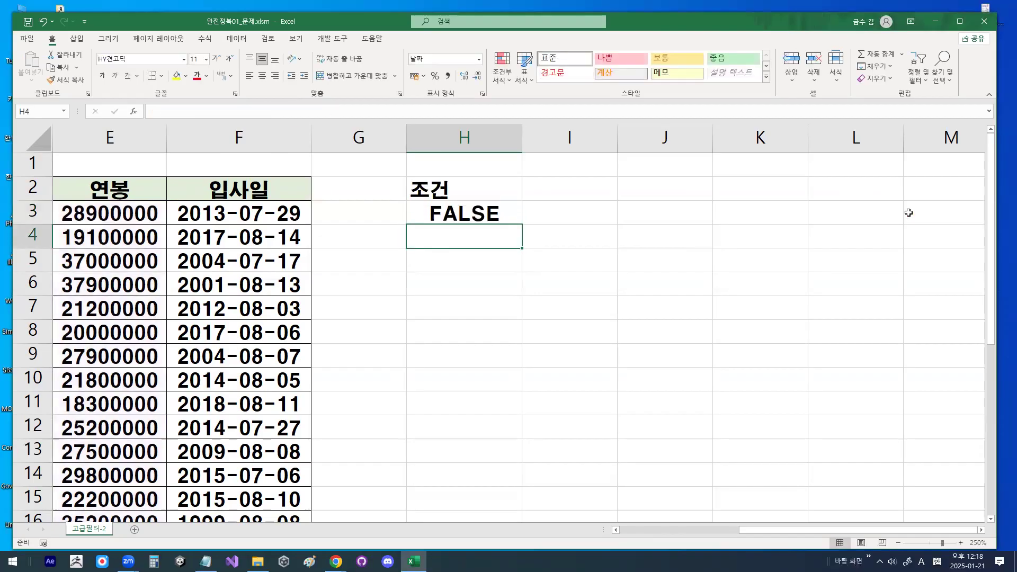
Examine the H3 condition against the 연봉 and 입사일 headers and first data row of the source table
{"action": "left_click", "coordinate": [162, 202]}
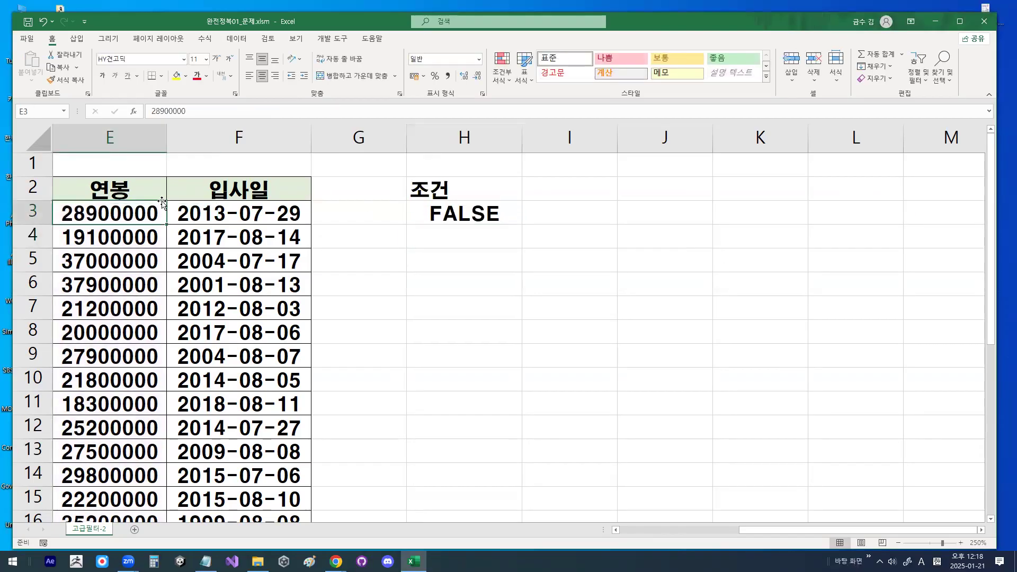
{"action": "left_click", "coordinate": [431, 225]}
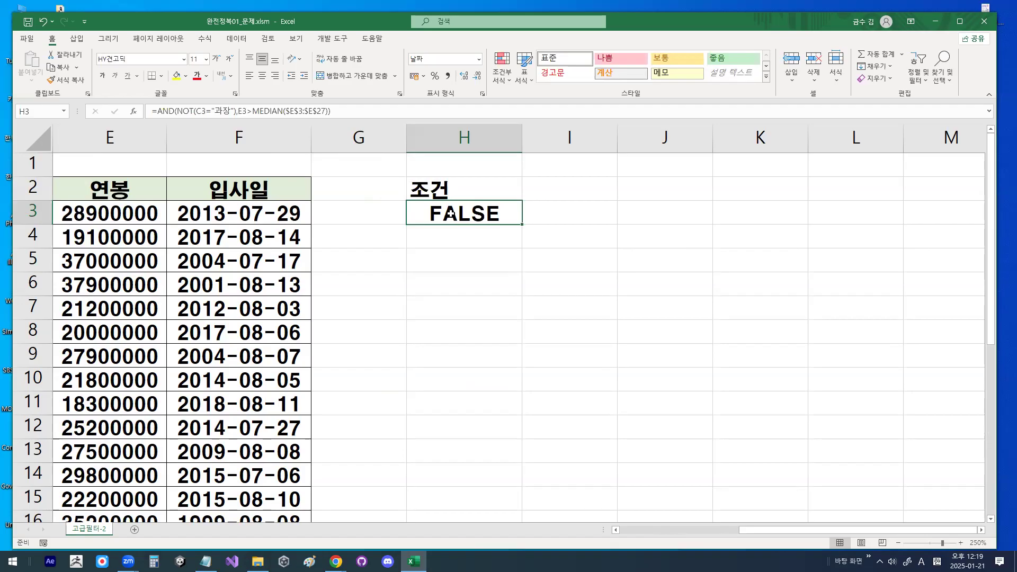
{"action": "left_click", "coordinate": [239, 192]}
{"action": "left_click", "coordinate": [126, 185]}
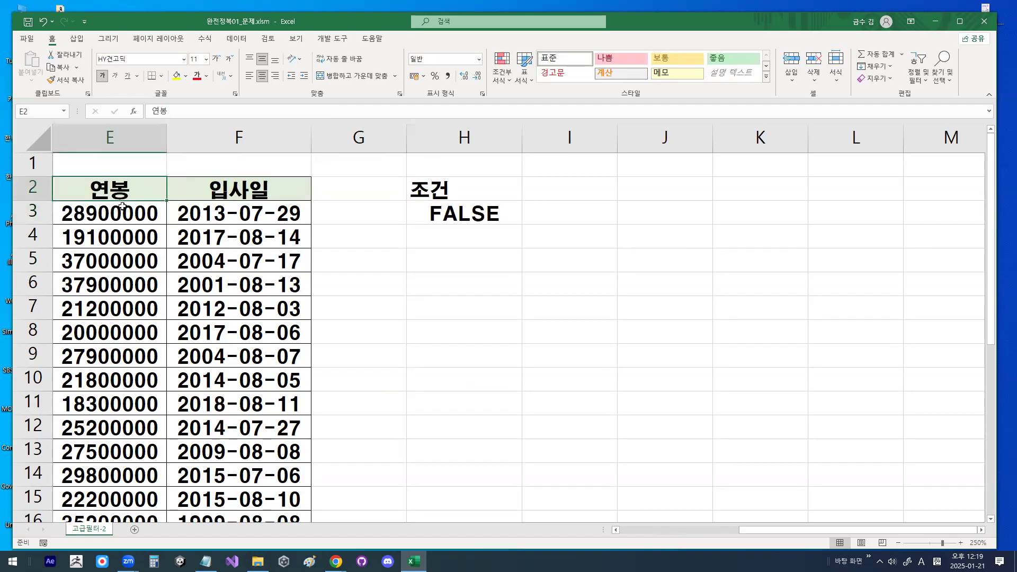
{"action": "left_click", "coordinate": [439, 210]}
{"action": "left_click", "coordinate": [229, 209]}
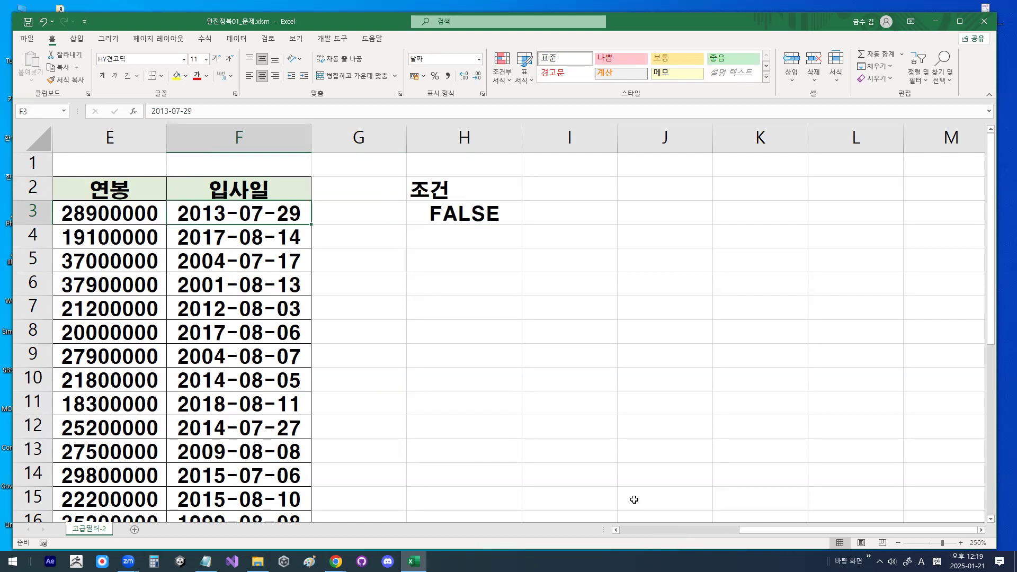
{"action": "left_click_drag", "start_coordinate": [764, 530], "coordinate": [633, 530]}
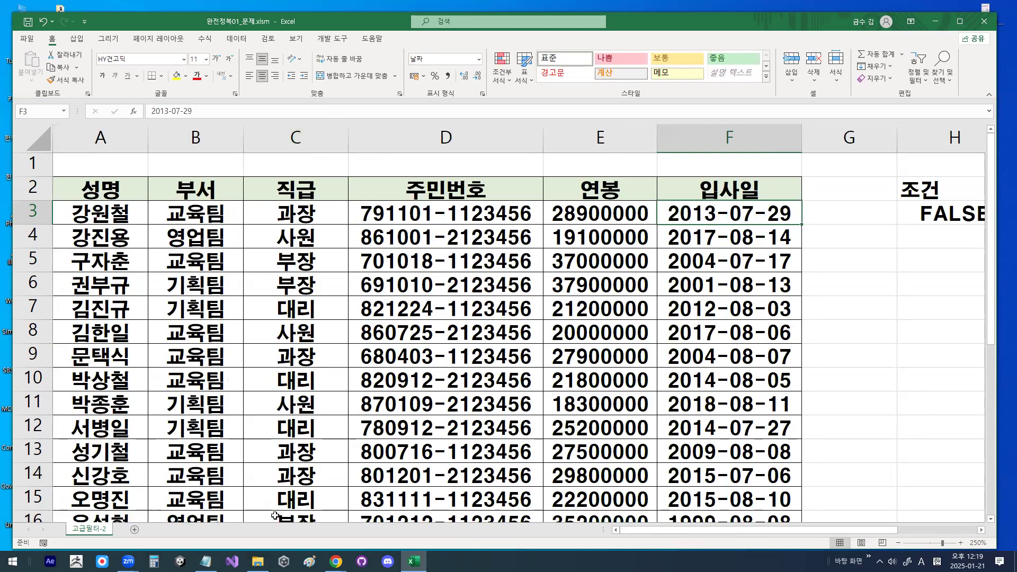
Switch to the Notepad lesson notes, adjust the spacing around the completed AND formula, and underline its two conditions with the pen
{"action": "left_click", "coordinate": [205, 561]}
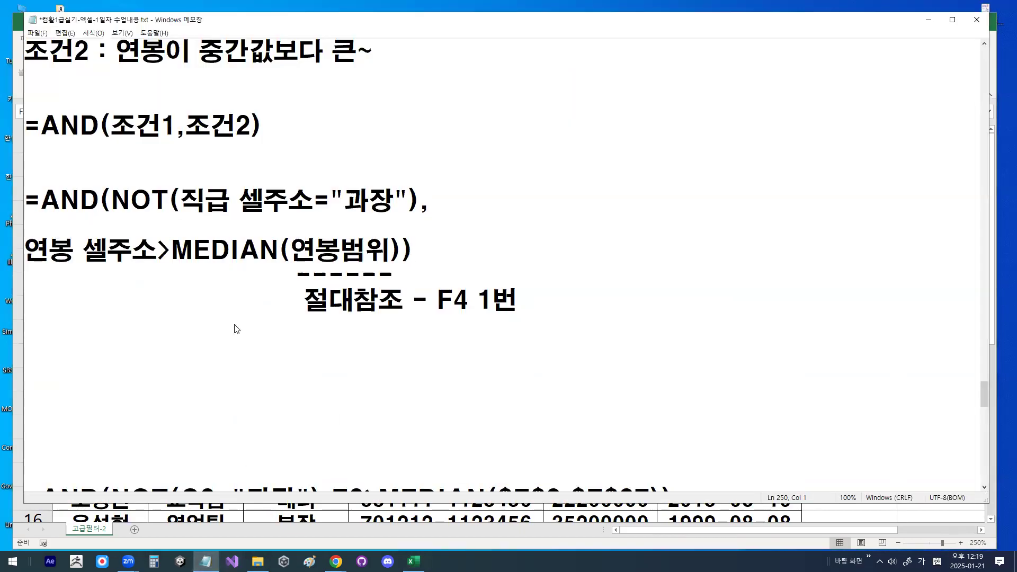
{"action": "scroll", "coordinate": [236, 329], "scroll_direction": "down", "scroll_amount": 1}
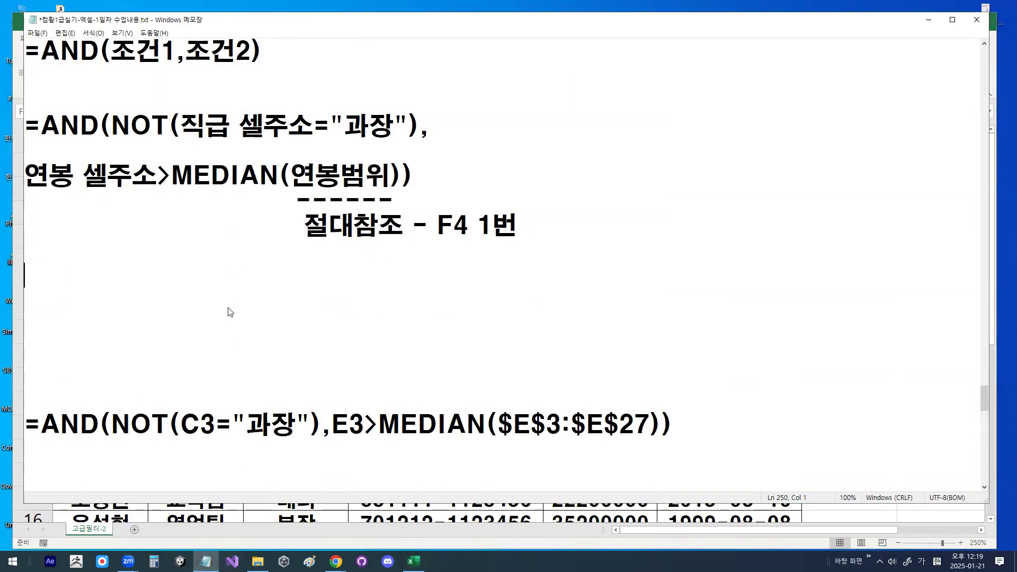
{"action": "scroll", "coordinate": [231, 312], "scroll_direction": "down", "scroll_amount": 1}
{"action": "key", "text": "Return"}
{"action": "key", "text": "Return"}
{"action": "key", "text": "Return"}
{"action": "key", "text": "Return"}
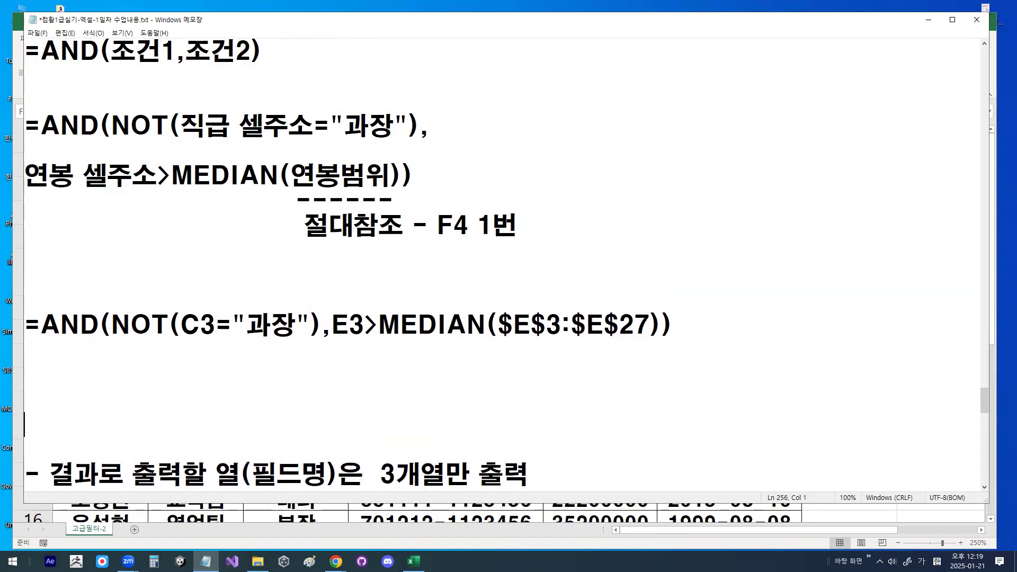
{"action": "left_click_drag", "start_coordinate": [121, 352], "coordinate": [668, 347]}
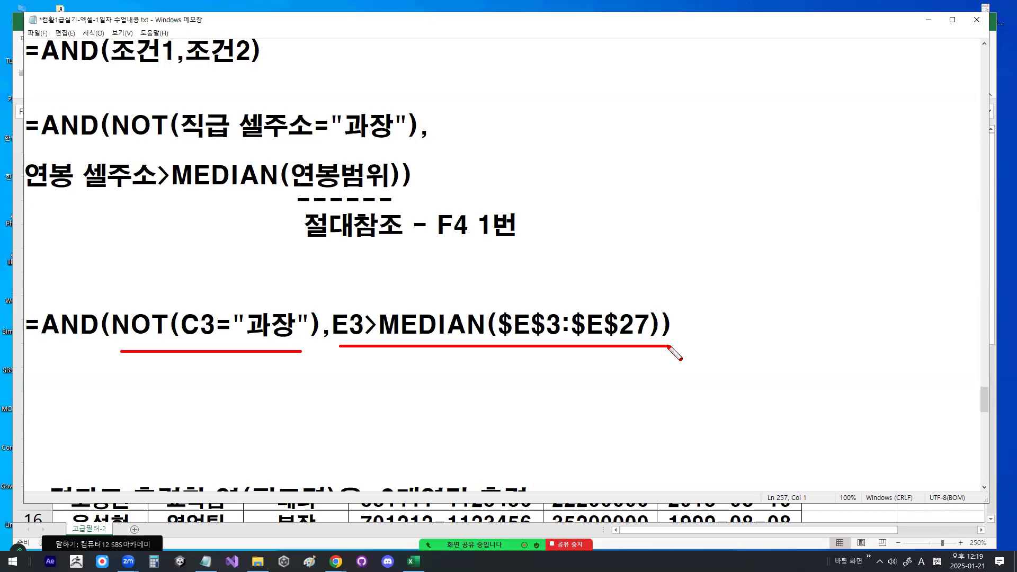
Delete the surplus blank lines above the completed AND formula in the notes
{"action": "left_click", "coordinate": [248, 281]}
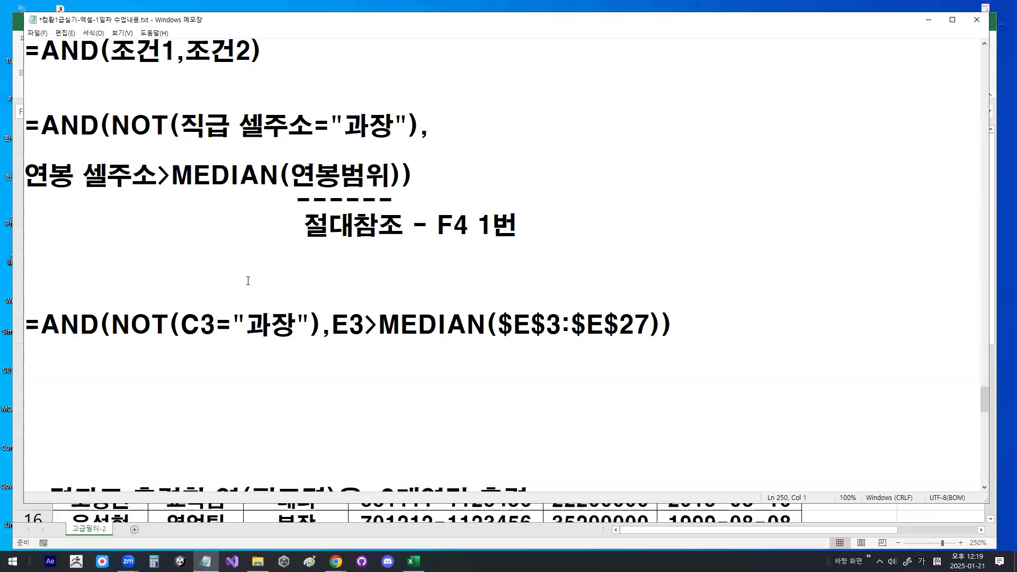
{"action": "key", "text": "Delete"}
{"action": "key", "text": "Delete"}
{"action": "key", "text": "Delete"}
{"action": "key", "text": "Delete"}
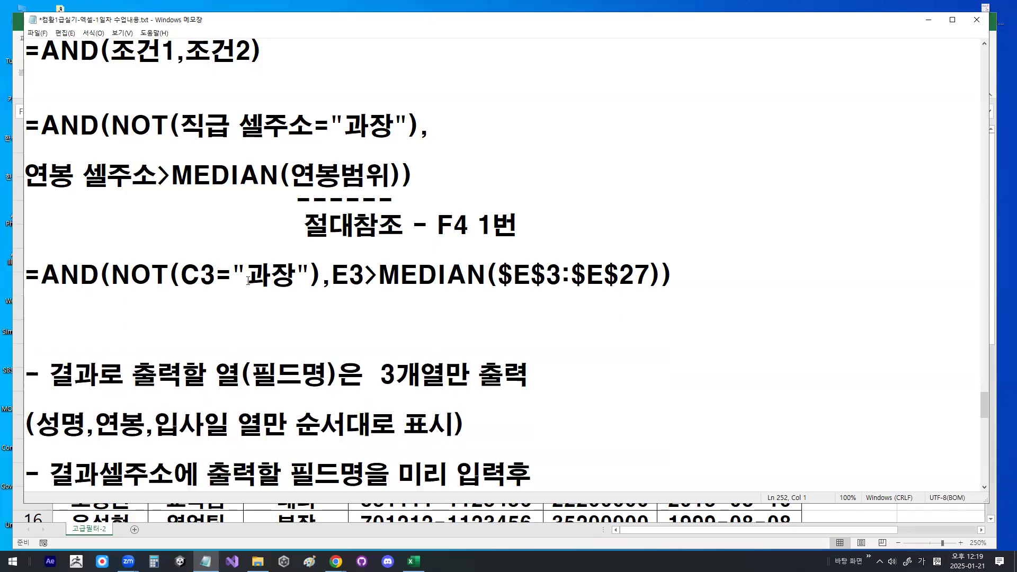
Review the notes on output field names, the copy-to range, and absolute references in advanced filter functions
{"action": "key", "text": "Down"}
{"action": "key", "text": "Down"}
{"action": "key", "text": "Down"}
{"action": "key", "text": "Down"}
{"action": "key", "text": "Down"}
{"action": "key", "text": "Down"}
{"action": "key", "text": "Down"}
{"action": "key", "text": "Down"}
{"action": "key", "text": "Down"}
{"action": "key", "text": "Down"}
{"action": "key", "text": "Down"}
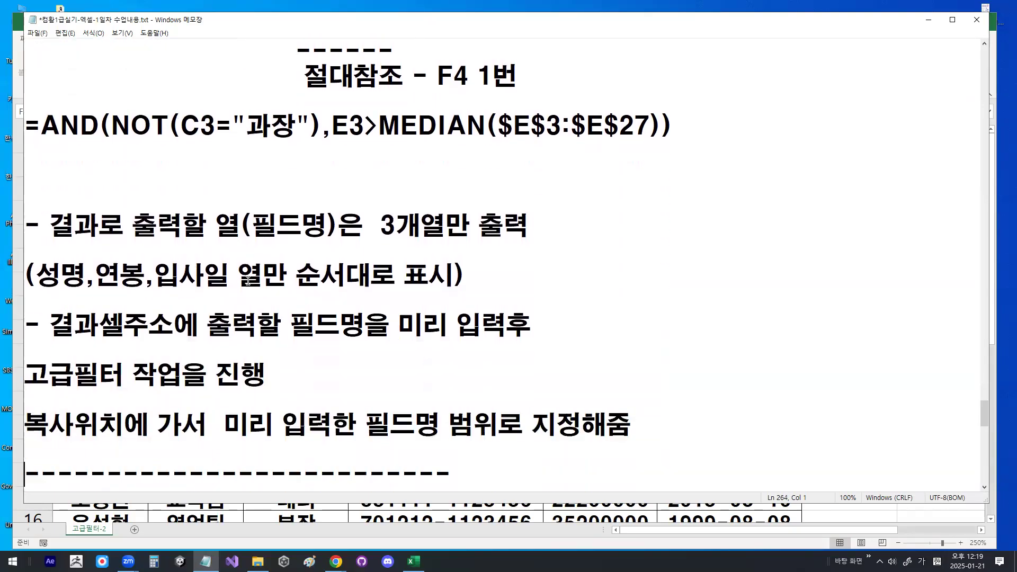
{"action": "key", "text": "Down"}
{"action": "key", "text": "Down"}
{"action": "key", "text": "Down"}
{"action": "key", "text": "Down"}
{"action": "key", "text": "Down"}
{"action": "key", "text": "Down"}
{"action": "key", "text": "Down"}
{"action": "key", "text": "Down"}
{"action": "key", "text": "Down"}
{"action": "key", "text": "Down"}
{"action": "key", "text": "Down"}
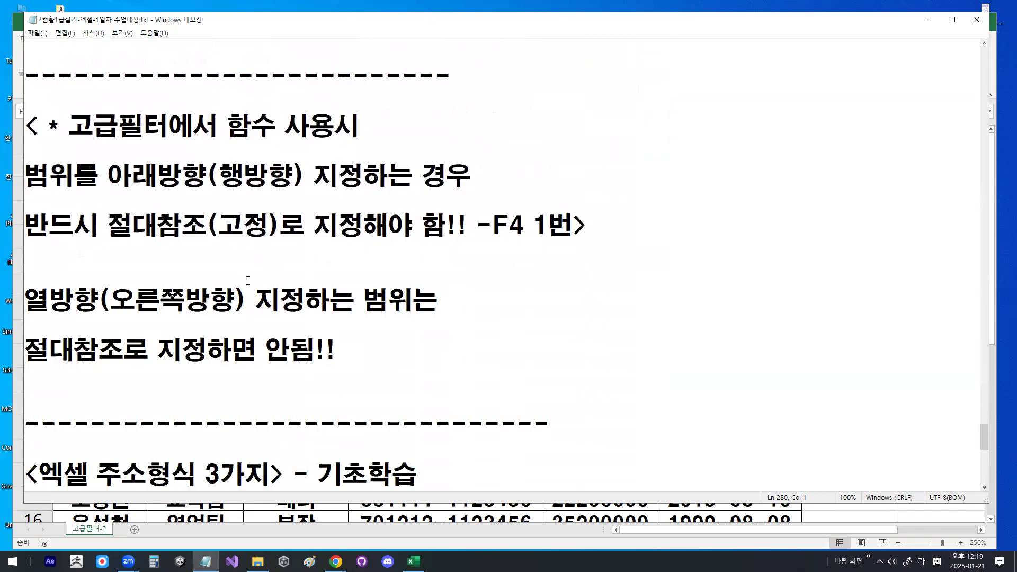
{"action": "scroll", "coordinate": [248, 280], "scroll_direction": "down", "scroll_amount": 4}
{"action": "scroll", "coordinate": [247, 288], "scroll_direction": "up", "scroll_amount": 10}
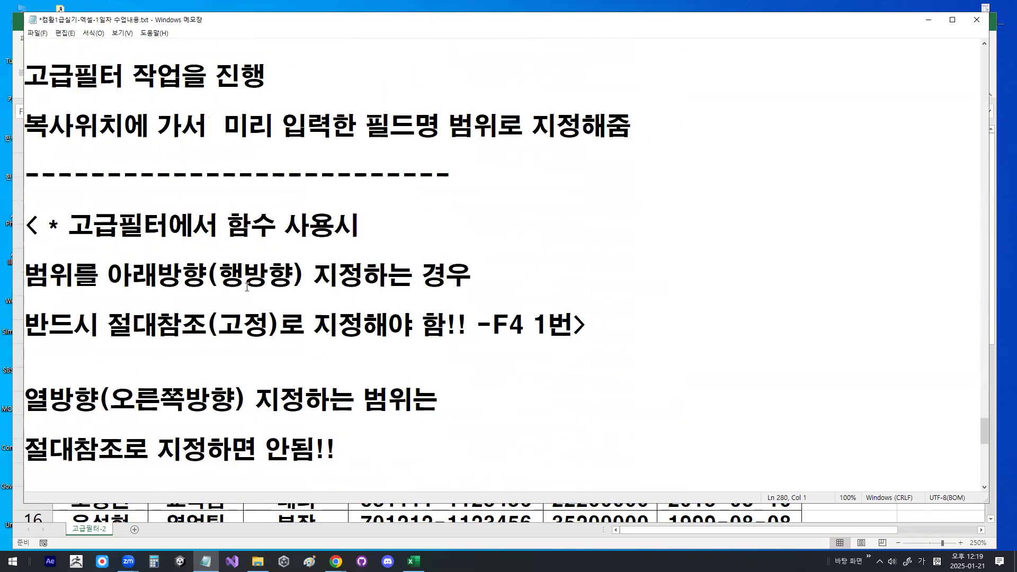
{"action": "scroll", "coordinate": [177, 338], "scroll_direction": "down", "scroll_amount": 1}
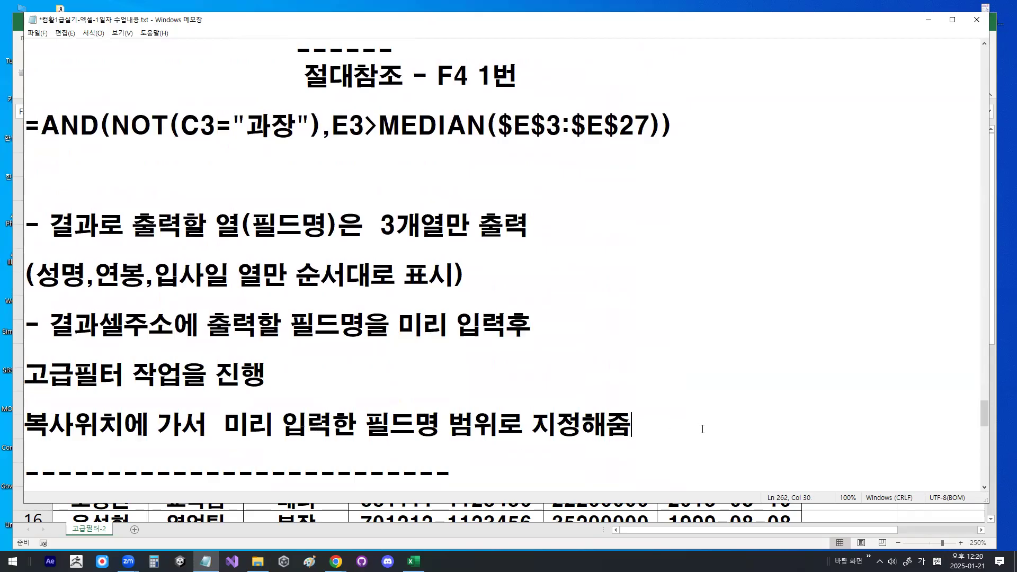
Below the copy-to range note, add blank lines and the note "복사 : CTRL + C (카피)"
{"action": "key", "text": "Return"}
{"action": "key", "text": "Return"}
{"action": "key", "text": "Return"}
{"action": "key", "text": "Return"}
{"action": "key", "text": "Return"}
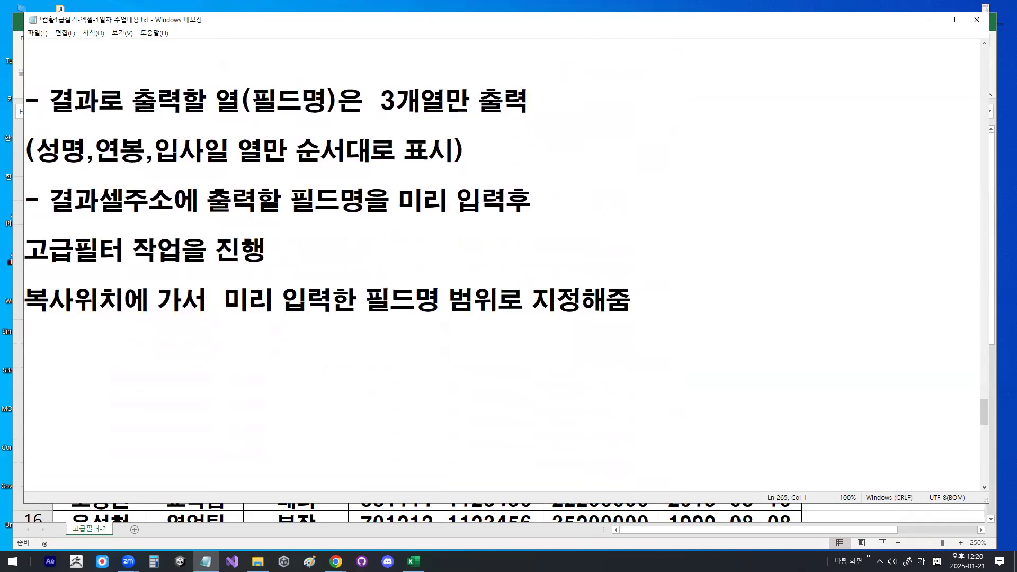
{"action": "type", "text": "복사 :"}
{"action": "key", "text": "Hangul"}
{"action": "type", "text": "CV"}
{"action": "key", "text": "BackSpace"}
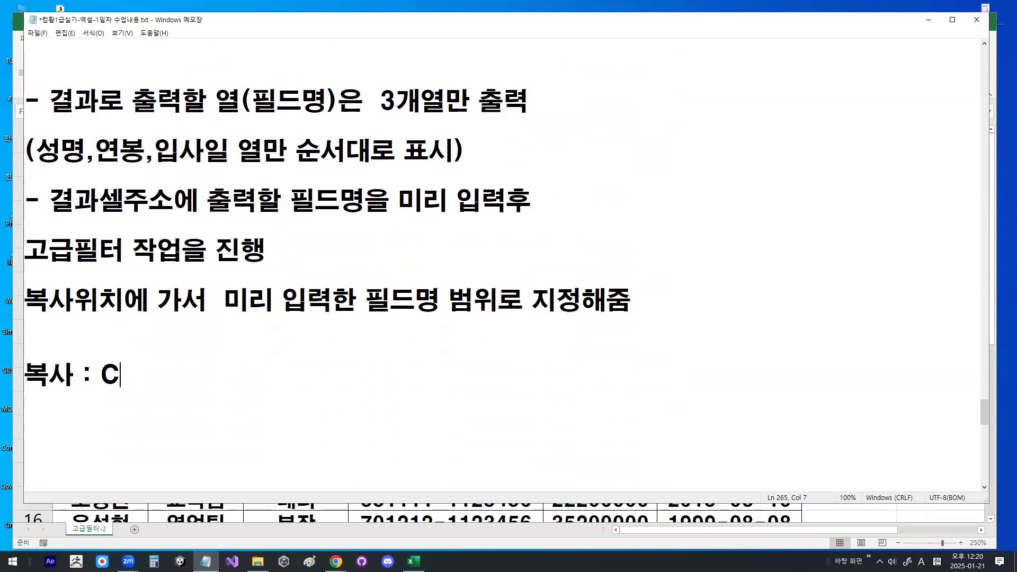
{"action": "type", "text": "TRL +"}
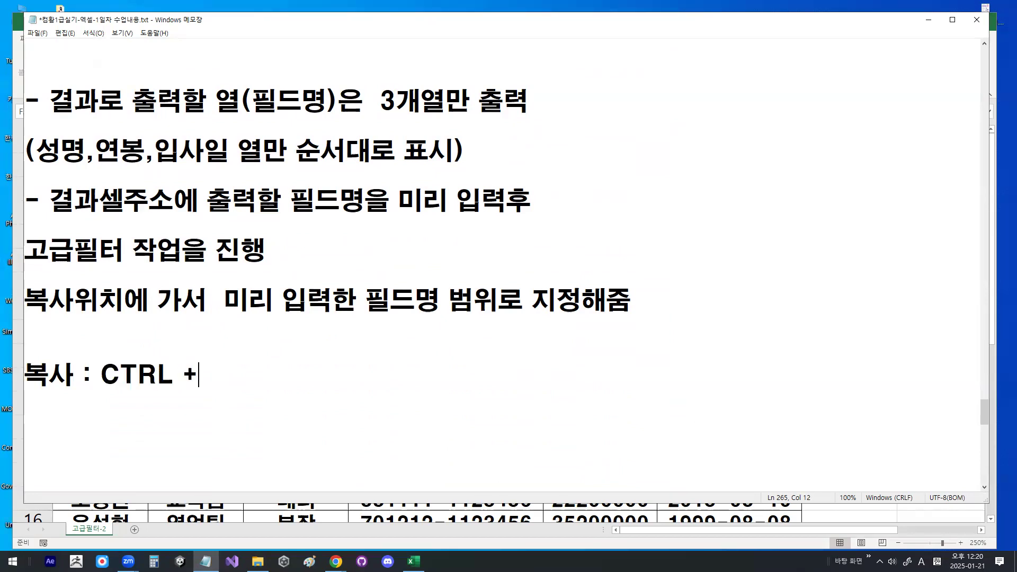
{"action": "type", "text": " C ZK"}
{"action": "key", "text": "BackSpace"}
{"action": "key", "text": "BackSpace"}
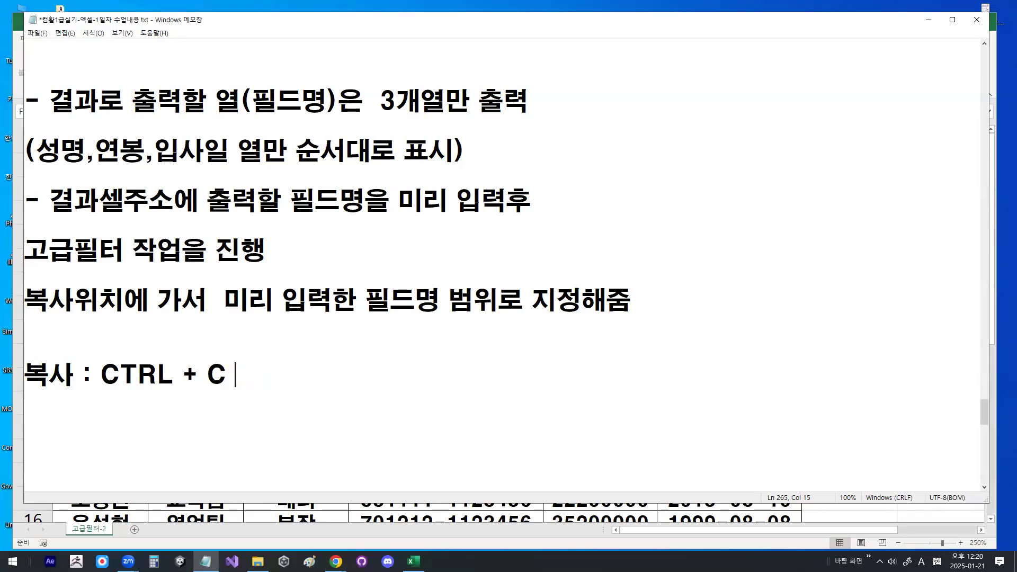
{"action": "type", "text": "(복사"}
{"action": "key", "text": "BackSpace"}
{"action": "key", "text": "BackSpace"}
{"action": "key", "text": "BackSpace"}
{"action": "type", "text": "(카피)"}
Add the note "붙여넣기 : CTRL + V (브치기)" on the line below the copy shortcut
{"action": "key", "text": "Return"}
{"action": "key", "text": "Return"}
{"action": "type", "text": "붙"}
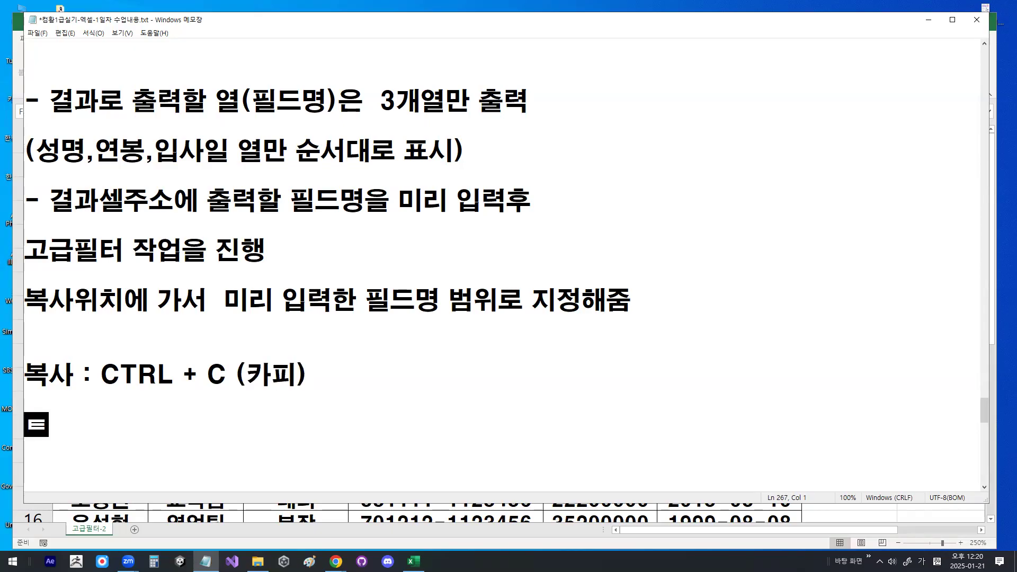
{"action": "type", "text": "여넣기"}
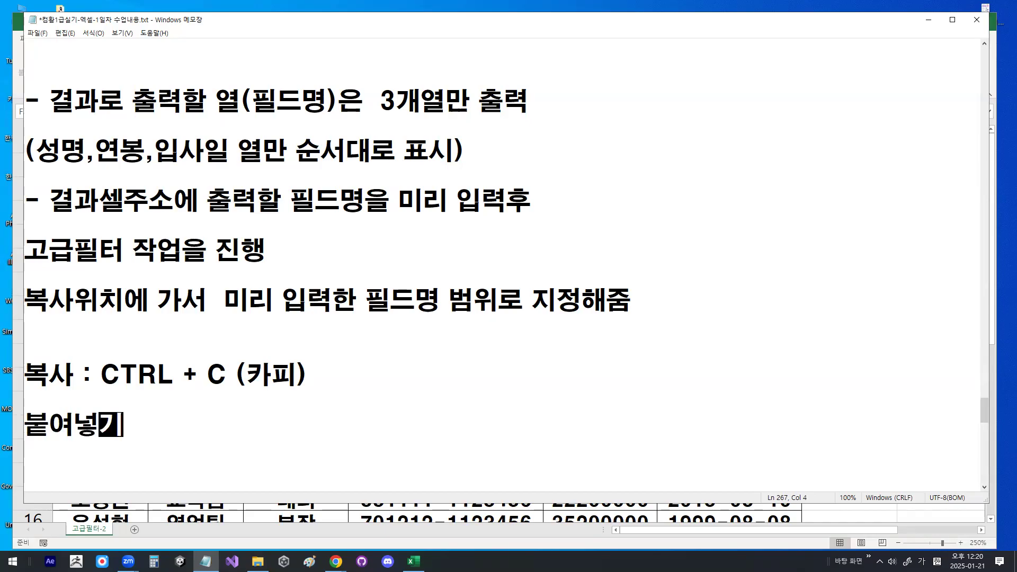
{"action": "type", "text": " : CTRL"}
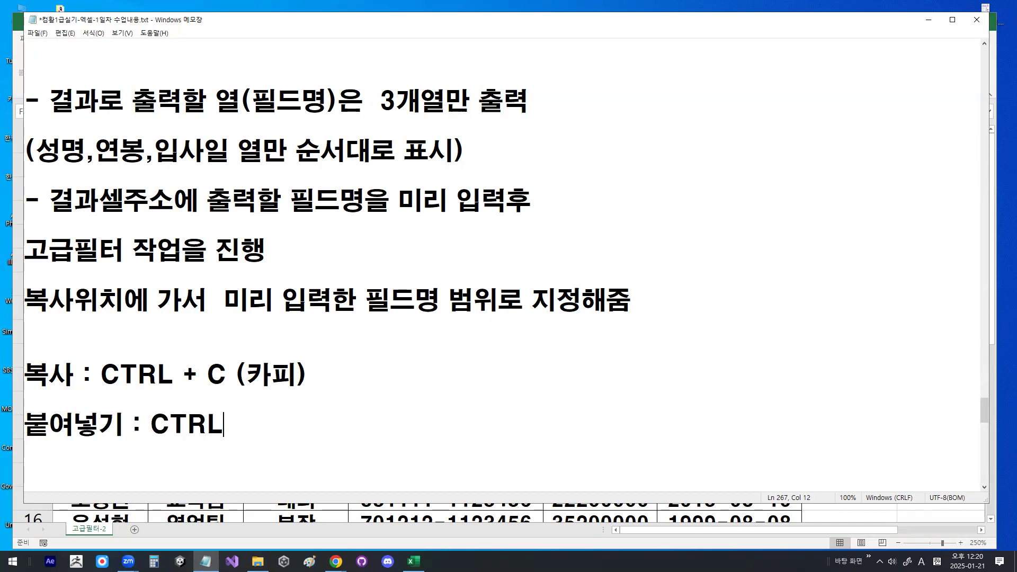
{"action": "type", "text": " + V ("}
{"action": "key", "text": "Hangul"}
{"action": "type", "text": "브치기ㅣ0"}
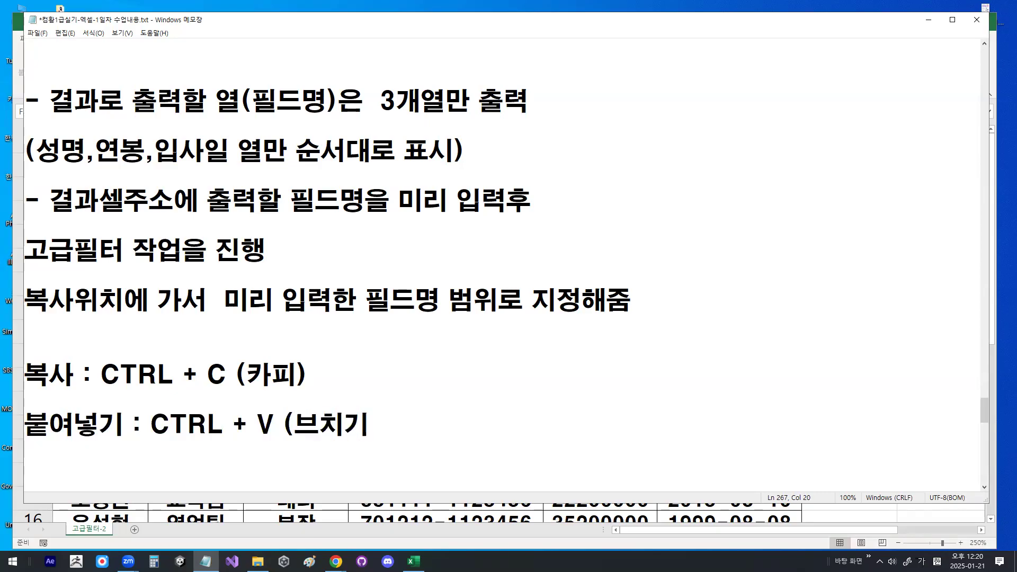
{"action": "key", "text": "BackSpace"}
{"action": "key", "text": "BackSpace"}
{"action": "type", "text": ")"}
Start a new note line under the paste shortcut reading "1회용 붙여넣기 :"
{"action": "key", "text": "Return"}
{"action": "key", "text": "Return"}
{"action": "key", "text": "Return"}
{"action": "key", "text": "Return"}
{"action": "key", "text": "BackSpace"}
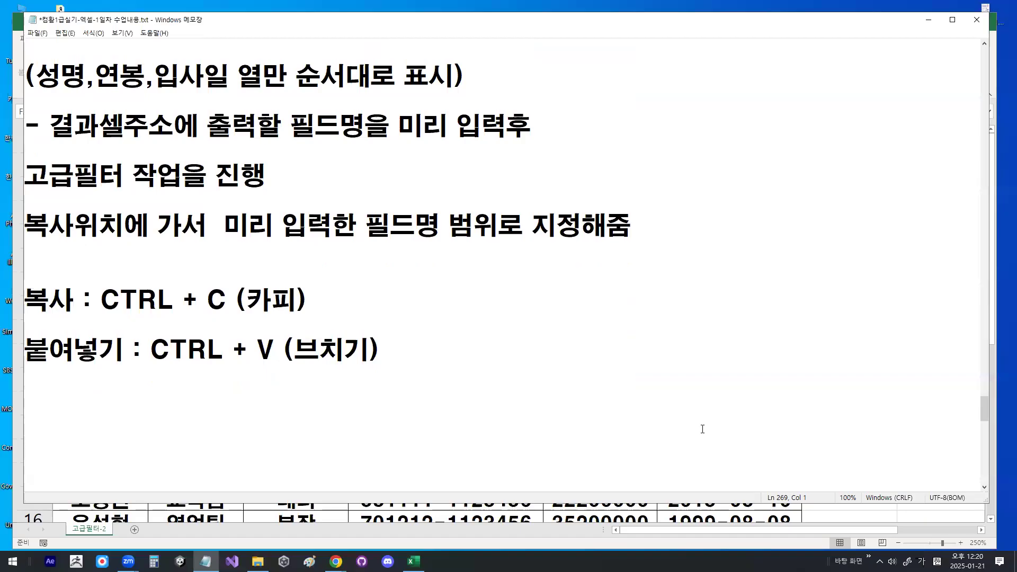
{"action": "key", "text": "BackSpace"}
{"action": "type", "text": "10"}
{"action": "key", "text": "BackSpace"}
{"action": "type", "text": "GHLD"}
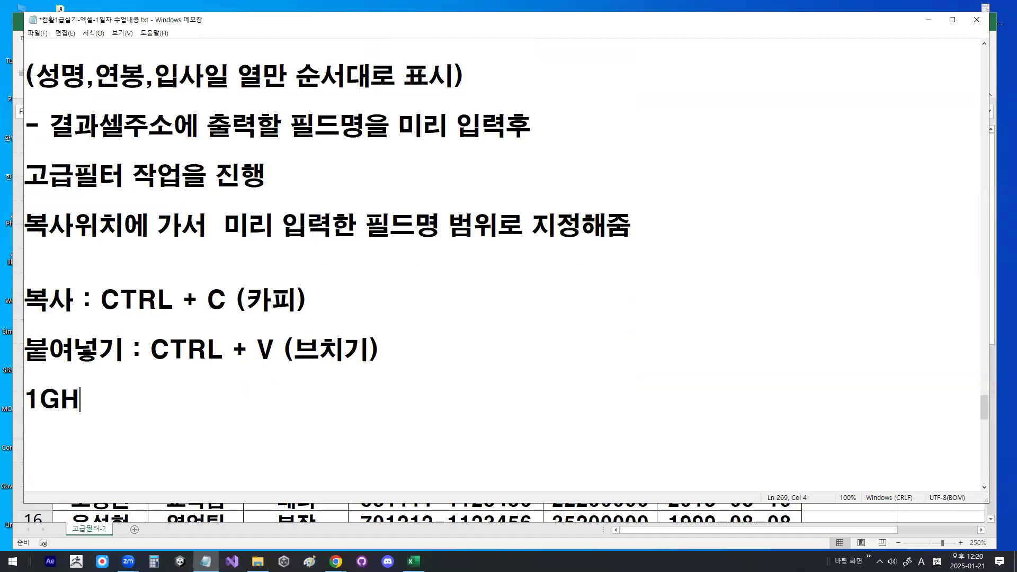
{"action": "key", "text": "BackSpace"}
{"action": "key", "text": "BackSpace"}
{"action": "key", "text": "BackSpace"}
{"action": "key", "text": "BackSpace"}
{"action": "type", "text": "회용 블"}
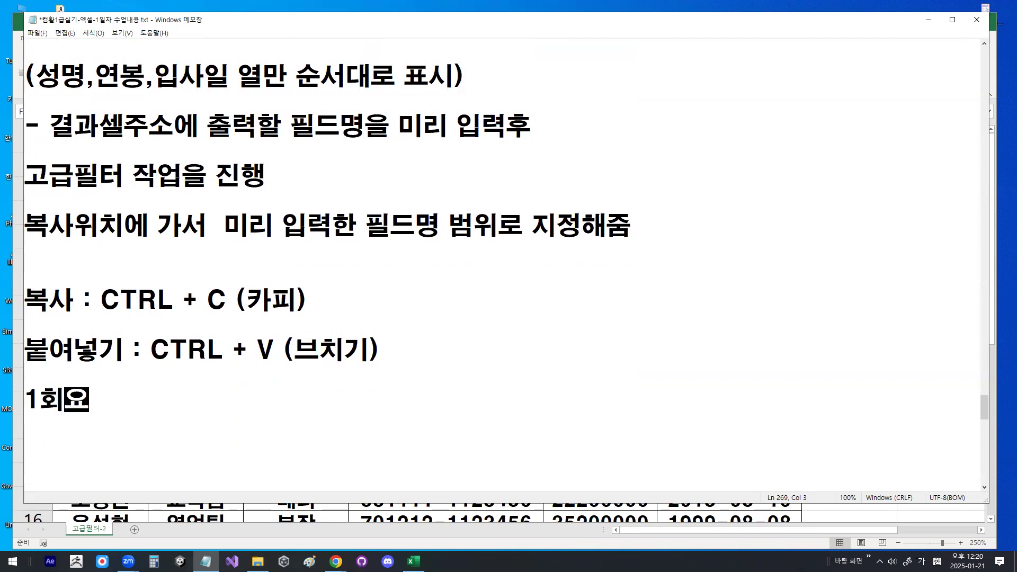
{"action": "type", "text": "여넣기 :  "}
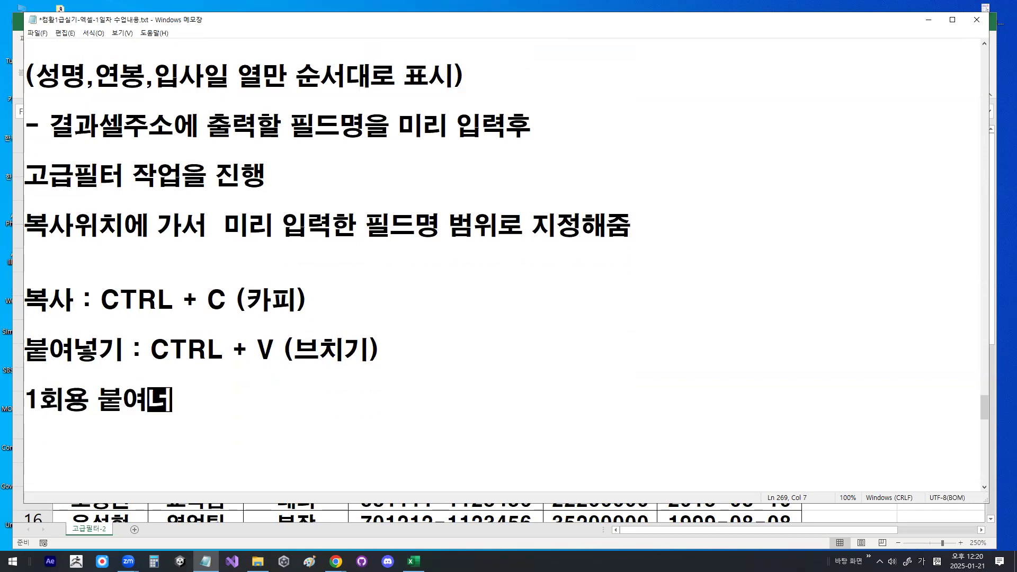
Finish the line "1회용 붙여넣기 : 엔터" in the notes and leave a blank line after it
{"action": "type", "text": "엔터"}
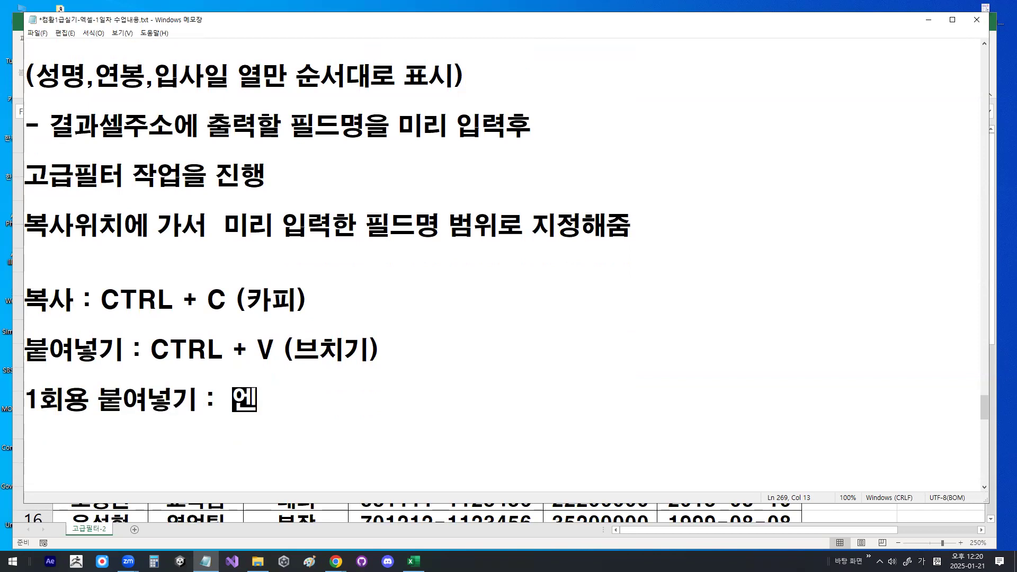
{"action": "key", "text": "Return"}
{"action": "key", "text": "Return"}
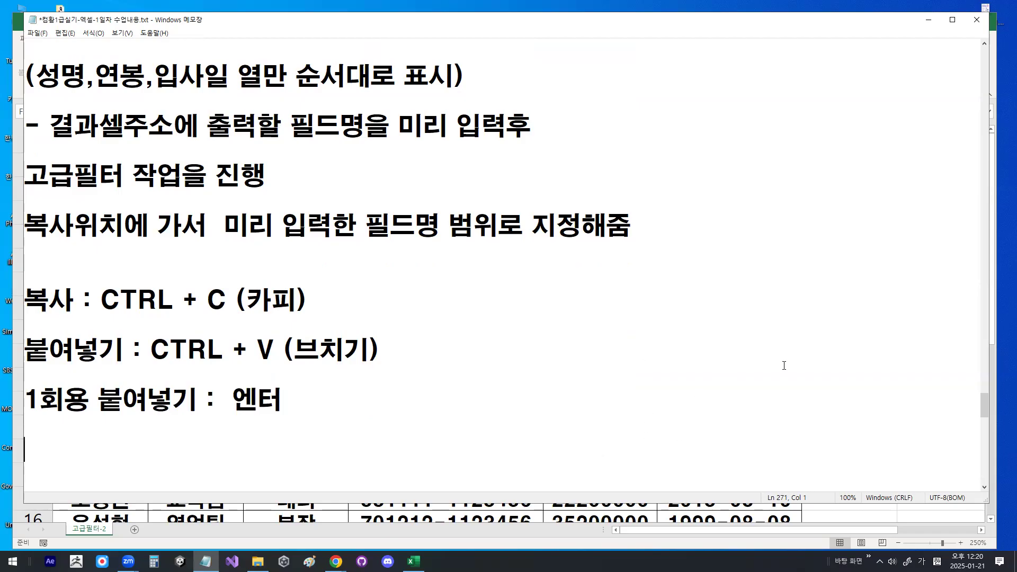
{"action": "left_click_drag", "start_coordinate": [151, 349], "coordinate": [275, 351]}
{"action": "left_click", "coordinate": [275, 350]}
Switch to the Excel workbook and copy the row 2 header cells 성명, 연봉 and 입사일 together
{"action": "left_click", "coordinate": [928, 19]}
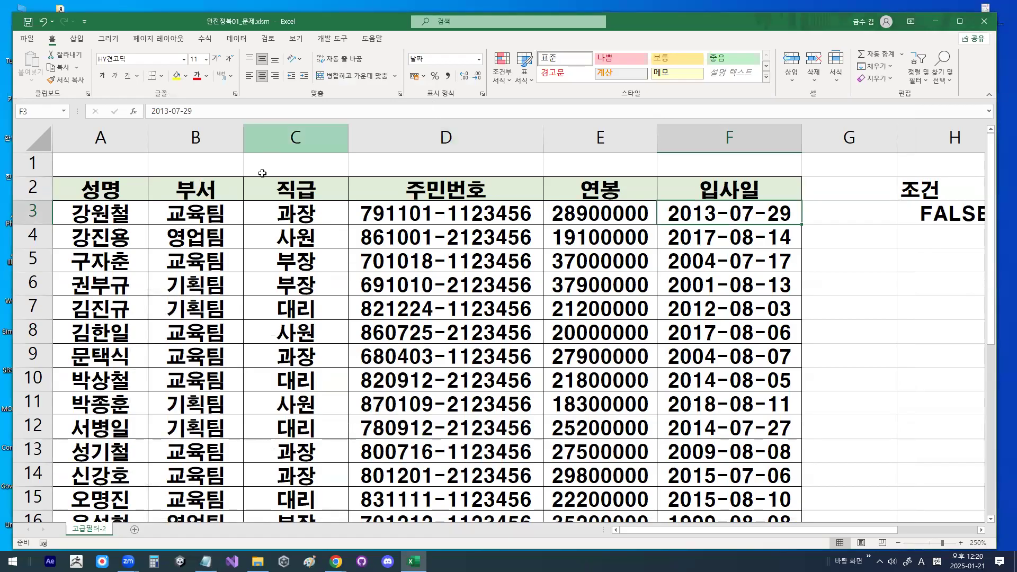
{"action": "left_click", "coordinate": [105, 188]}
{"action": "key", "text": "ctrl+1"}
{"action": "mouse_move", "coordinate": [183, 177]}
{"action": "left_mouse_down"}
{"action": "mouse_move", "coordinate": [167, 195]}
{"action": "mouse_move", "coordinate": [129, 163]}
{"action": "left_mouse_up"}
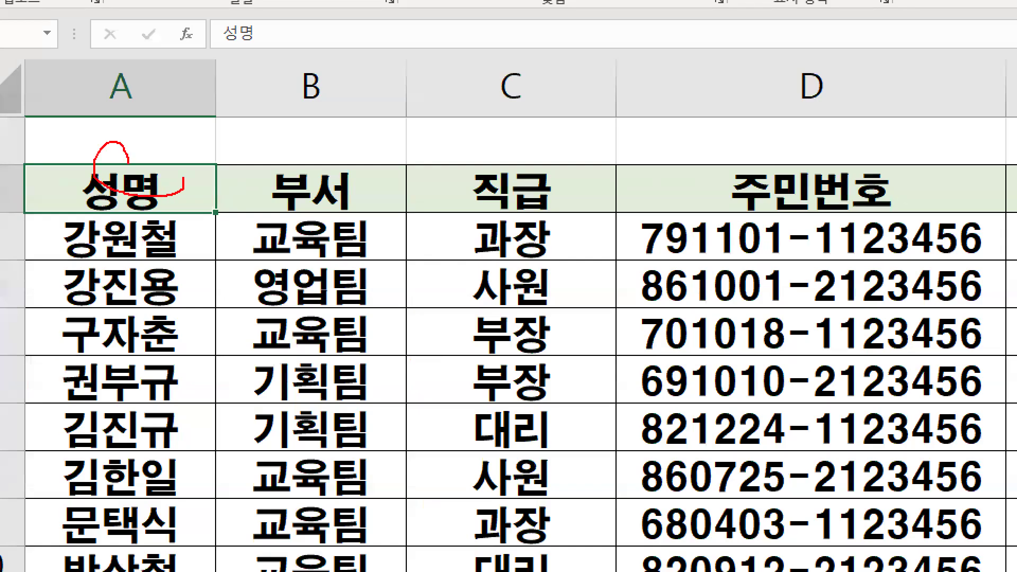
{"action": "key", "text": "Escape"}
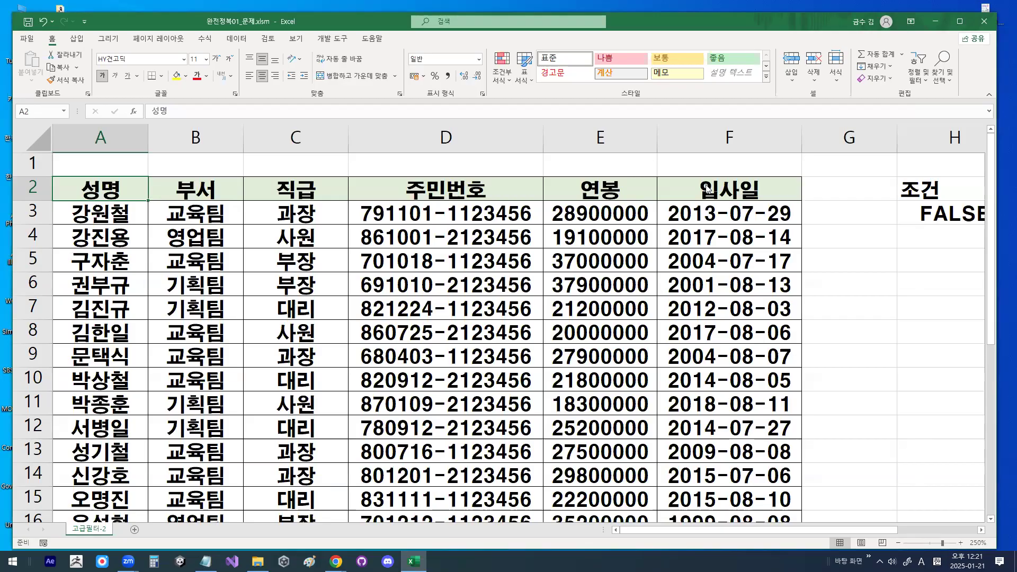
{"action": "key", "text": "ctrl+1"}
{"action": "left_click_drag", "start_coordinate": [626, 184], "coordinate": [704, 181]}
{"action": "key", "text": "Escape"}
{"action": "left_click_drag", "start_coordinate": [619, 193], "coordinate": [691, 189]}
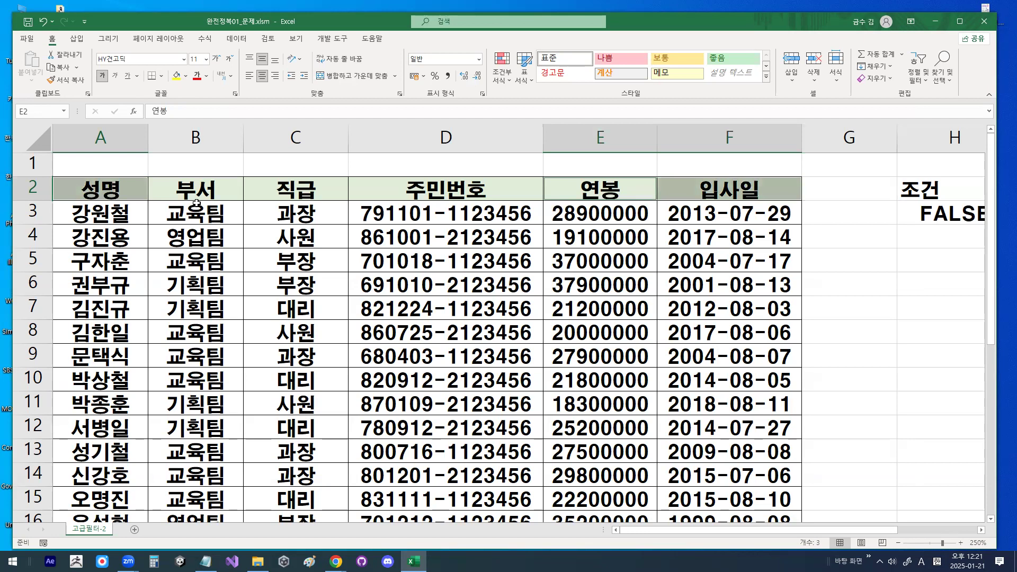
{"action": "left_click_drag", "start_coordinate": [95, 218], "coordinate": [114, 171]}
{"action": "left_click_drag", "start_coordinate": [755, 201], "coordinate": [830, 192]}
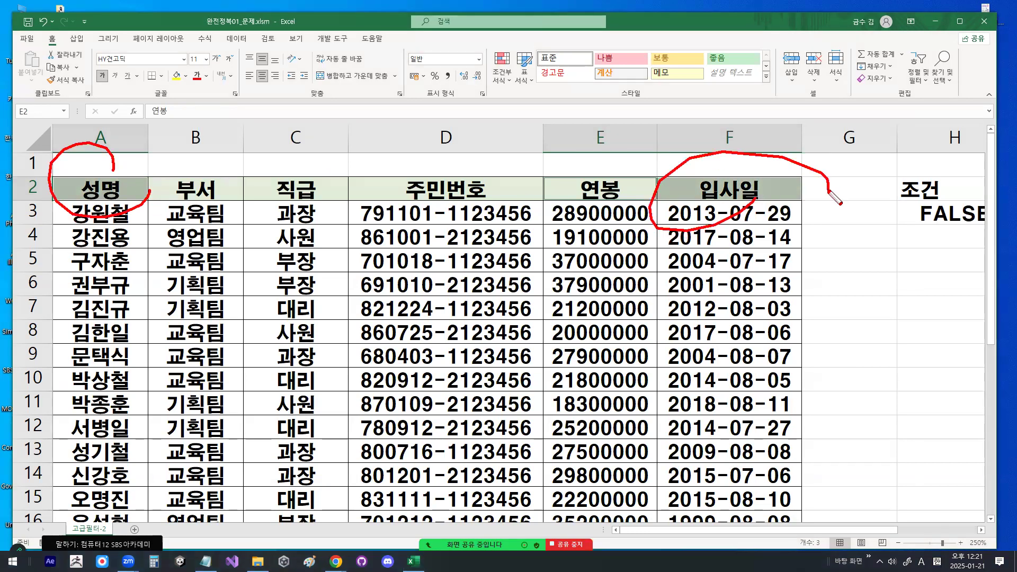
{"action": "left_click_drag", "start_coordinate": [644, 159], "coordinate": [685, 156]}
{"action": "left_click_drag", "start_coordinate": [745, 130], "coordinate": [776, 133]}
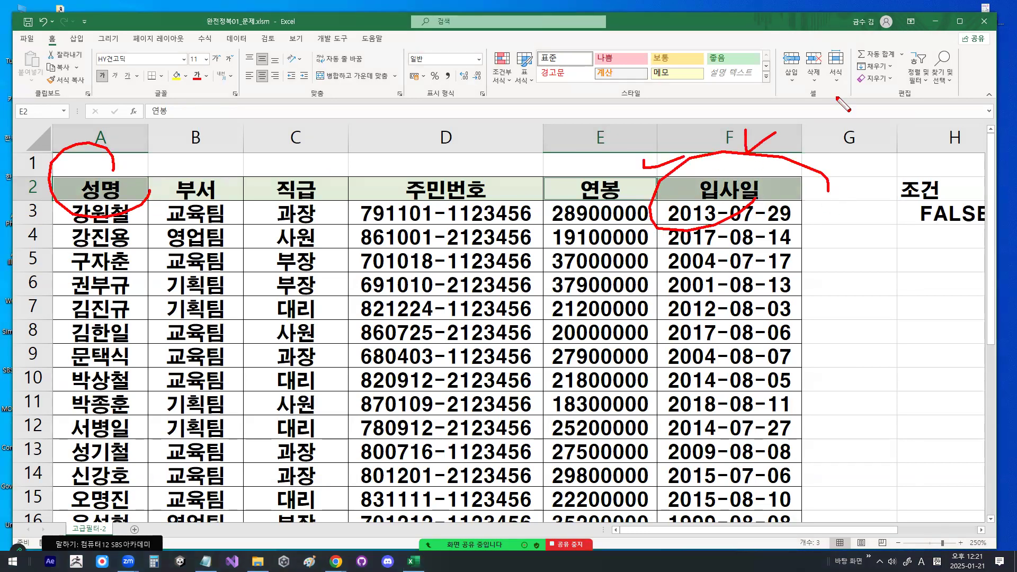
{"action": "key", "text": "Escape"}
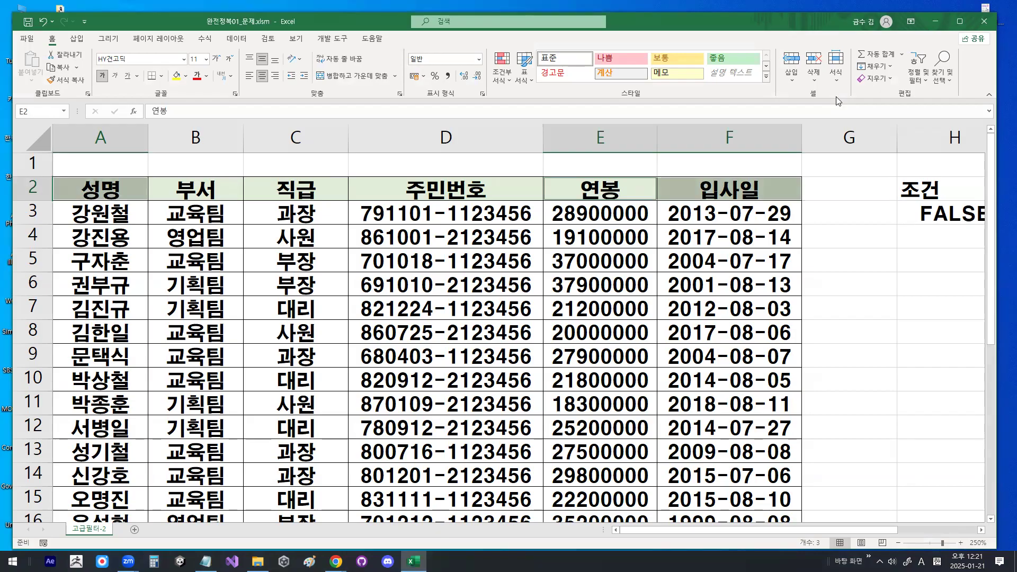
{"action": "key", "text": "ctrl+c"}
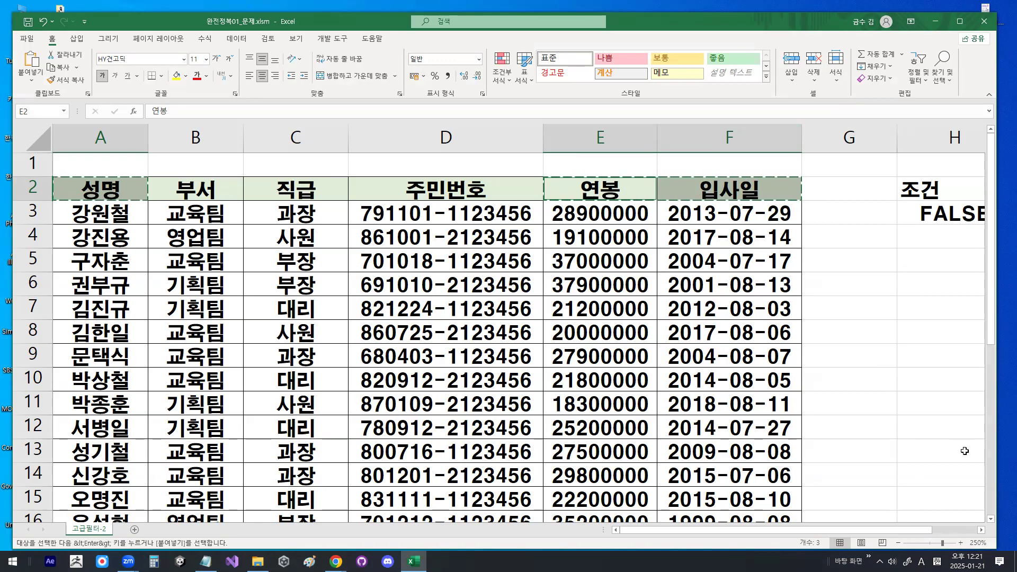
Paste the copied field names into row 5, starting at cell H5
{"action": "left_click", "coordinate": [982, 530]}
{"action": "left_click", "coordinate": [982, 530]}
{"action": "left_click", "coordinate": [747, 282]}
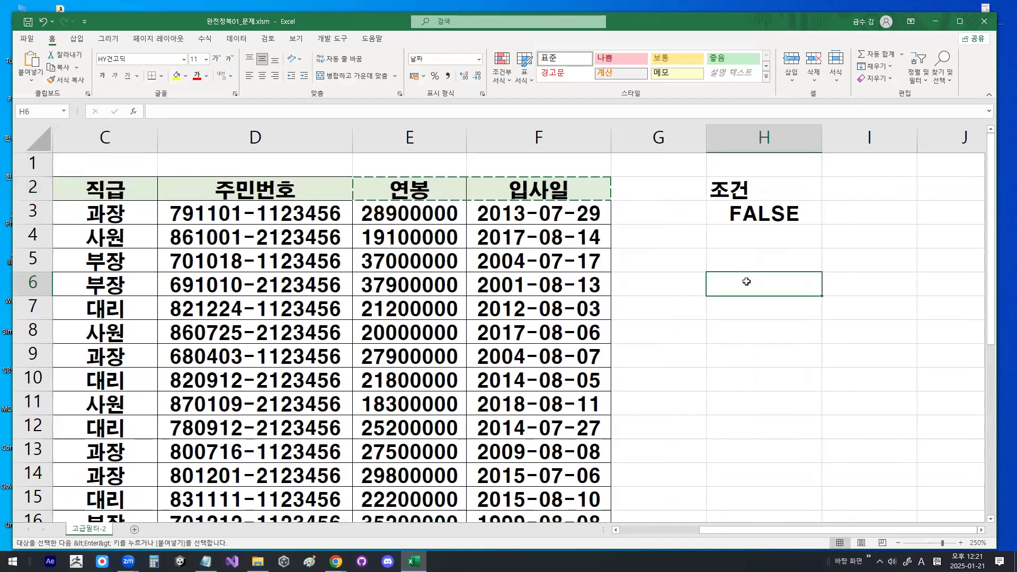
{"action": "left_click", "coordinate": [747, 259]}
{"action": "key", "text": "ctrl+v"}
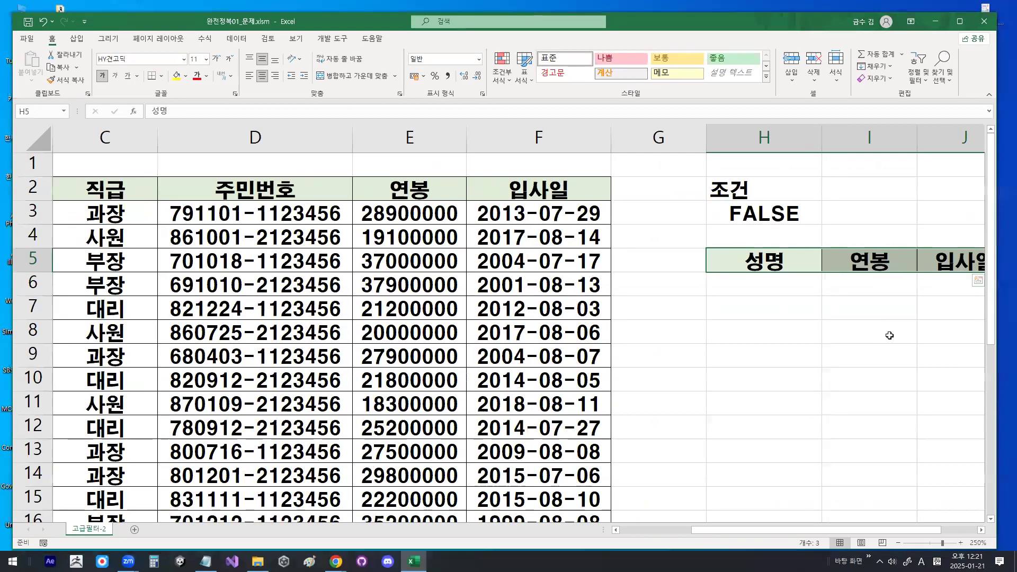
{"action": "left_click", "coordinate": [889, 336]}
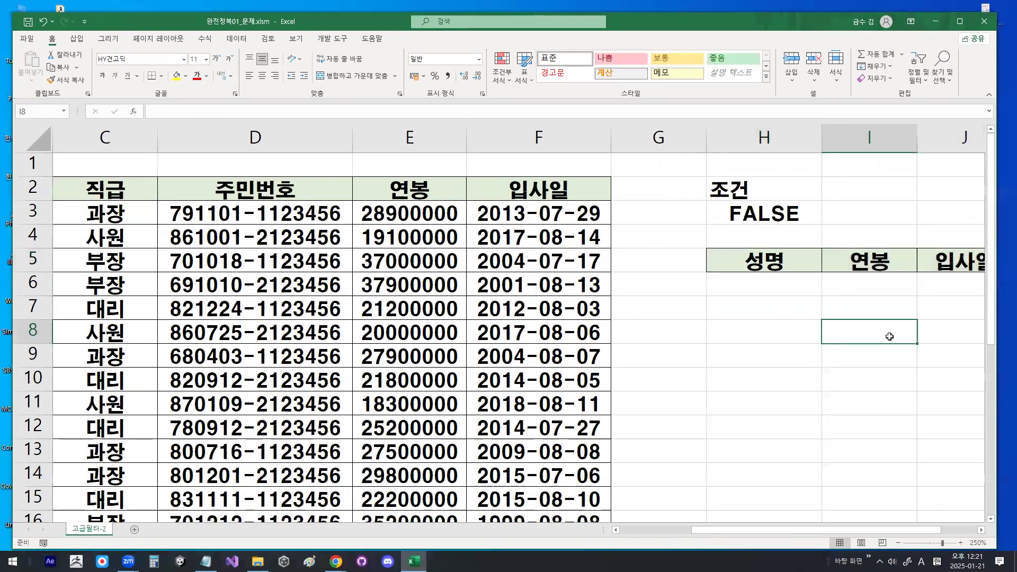
Examine the order of the pasted field names in H5:J5
{"action": "scroll", "coordinate": [578, 291], "scroll_direction": "right", "scroll_amount": 2}
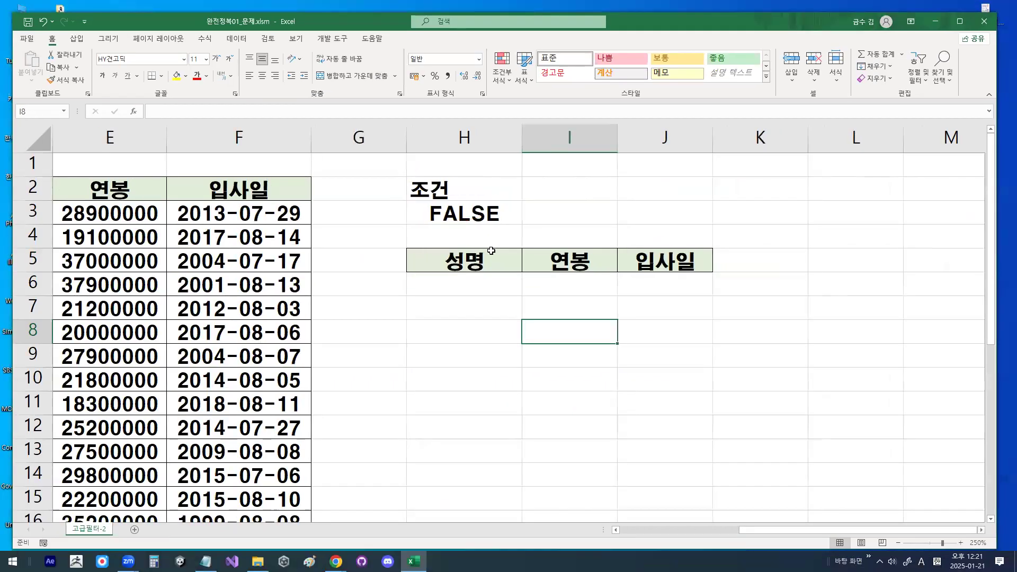
{"action": "left_click", "coordinate": [558, 334]}
{"action": "left_click", "coordinate": [584, 264]}
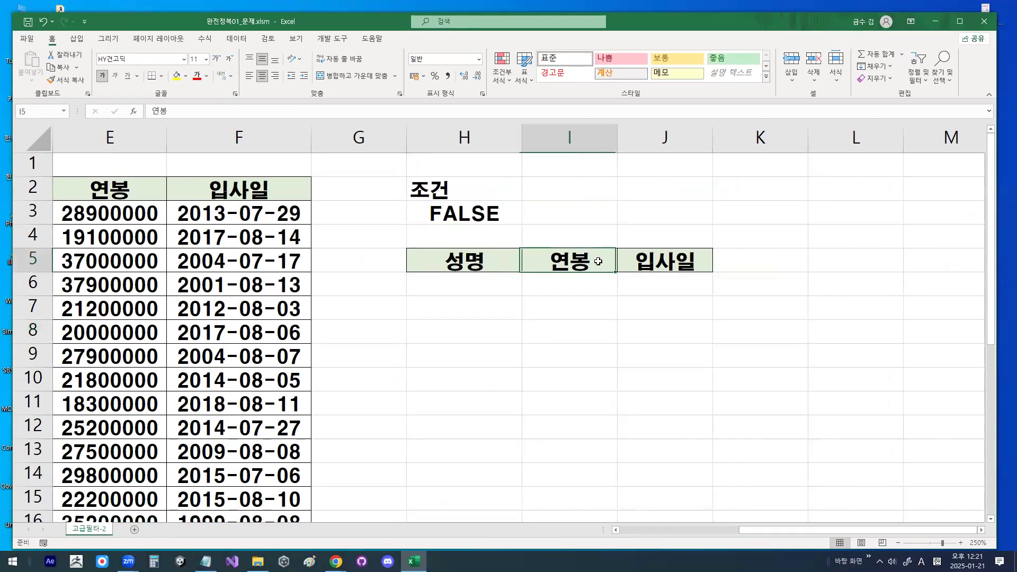
{"action": "left_click", "coordinate": [660, 261]}
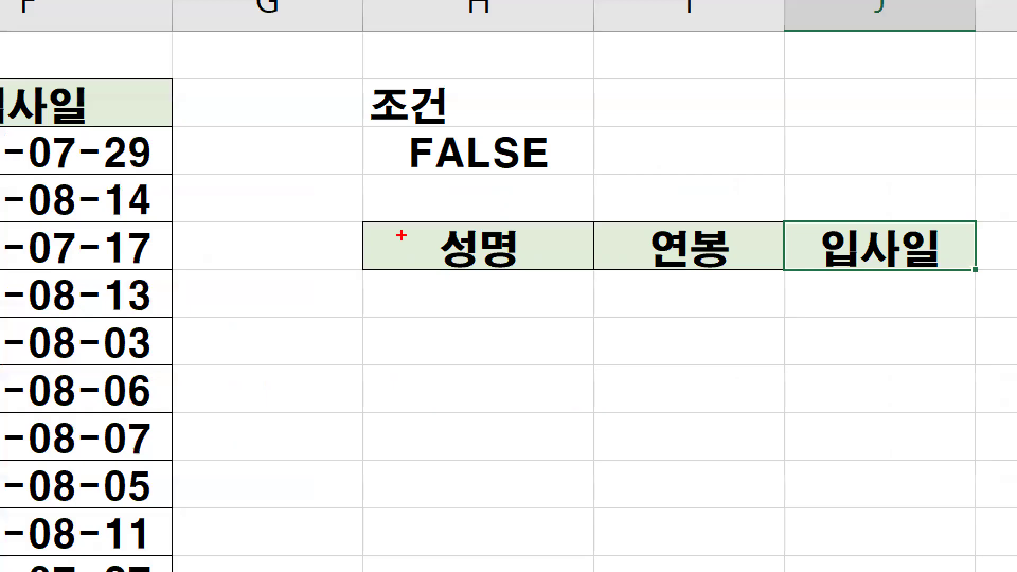
{"action": "left_click_drag", "start_coordinate": [425, 254], "coordinate": [446, 230]}
{"action": "key", "text": "Escape"}
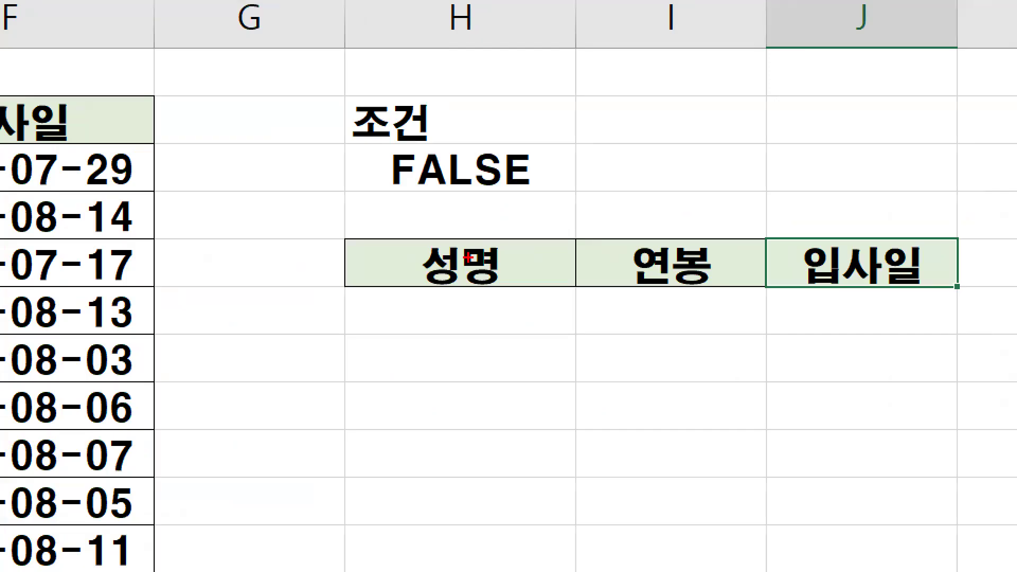
{"action": "mouse_move", "coordinate": [502, 273]}
{"action": "left_mouse_down"}
{"action": "mouse_move", "coordinate": [445, 234]}
{"action": "mouse_move", "coordinate": [493, 276]}
{"action": "left_mouse_up"}
{"action": "mouse_move", "coordinate": [725, 262]}
{"action": "left_mouse_down"}
{"action": "mouse_move", "coordinate": [687, 221]}
{"action": "mouse_move", "coordinate": [715, 276]}
{"action": "left_mouse_up"}
{"action": "mouse_move", "coordinate": [933, 263]}
{"action": "left_mouse_down"}
{"action": "mouse_move", "coordinate": [943, 249]}
{"action": "mouse_move", "coordinate": [943, 286]}
{"action": "left_mouse_up"}
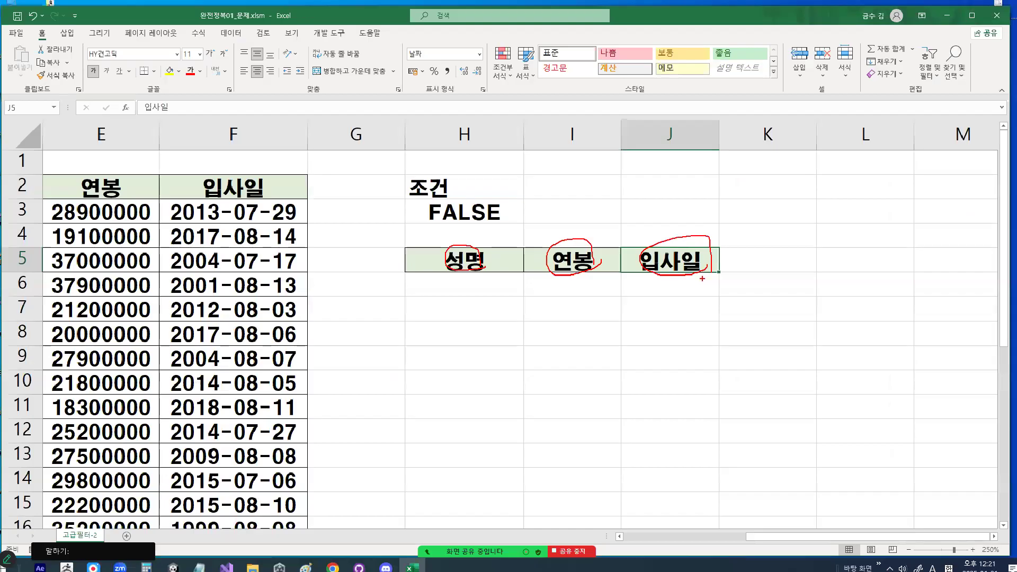
{"action": "key", "text": "Escape"}
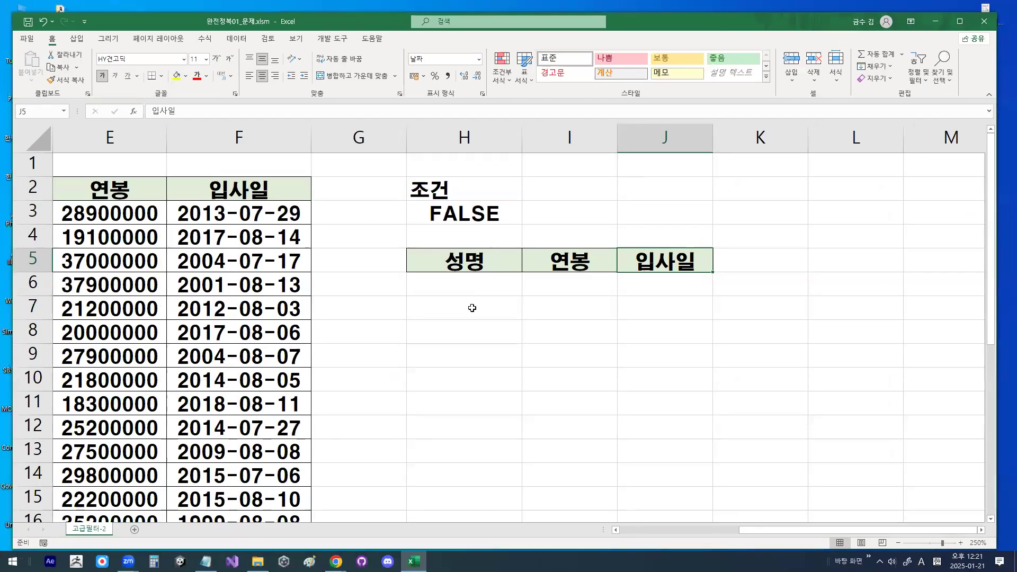
Open the Advanced Filter (고급 필터) for the employee table from a cell inside it
{"action": "left_click_drag", "start_coordinate": [844, 530], "coordinate": [771, 548]}
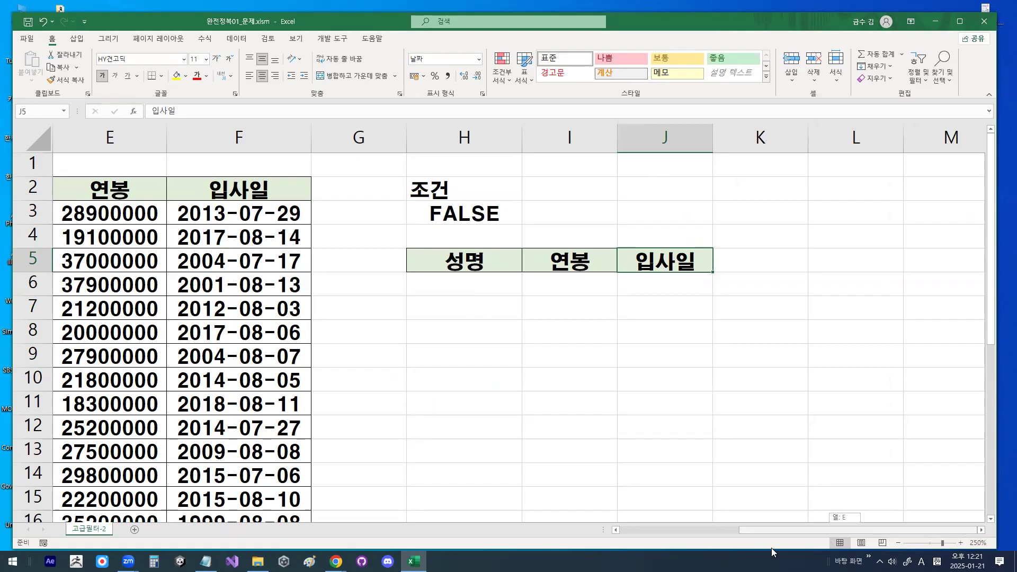
{"action": "left_click", "coordinate": [374, 285]}
{"action": "mouse_move", "coordinate": [374, 264]}
{"action": "left_mouse_down"}
{"action": "mouse_move", "coordinate": [381, 286]}
{"action": "mouse_move", "coordinate": [427, 231]}
{"action": "left_mouse_up"}
{"action": "key", "text": "Escape"}
{"action": "key", "text": "ctrl+1"}
{"action": "left_click_drag", "start_coordinate": [252, 88], "coordinate": [183, 80]}
{"action": "key", "text": "Escape"}
{"action": "left_click", "coordinate": [218, 77]}
{"action": "mouse_move", "coordinate": [352, 191]}
{"action": "left_mouse_down"}
{"action": "mouse_move", "coordinate": [295, 200]}
{"action": "mouse_move", "coordinate": [274, 177]}
{"action": "mouse_move", "coordinate": [352, 190]}
{"action": "mouse_move", "coordinate": [383, 158]}
{"action": "left_mouse_up"}
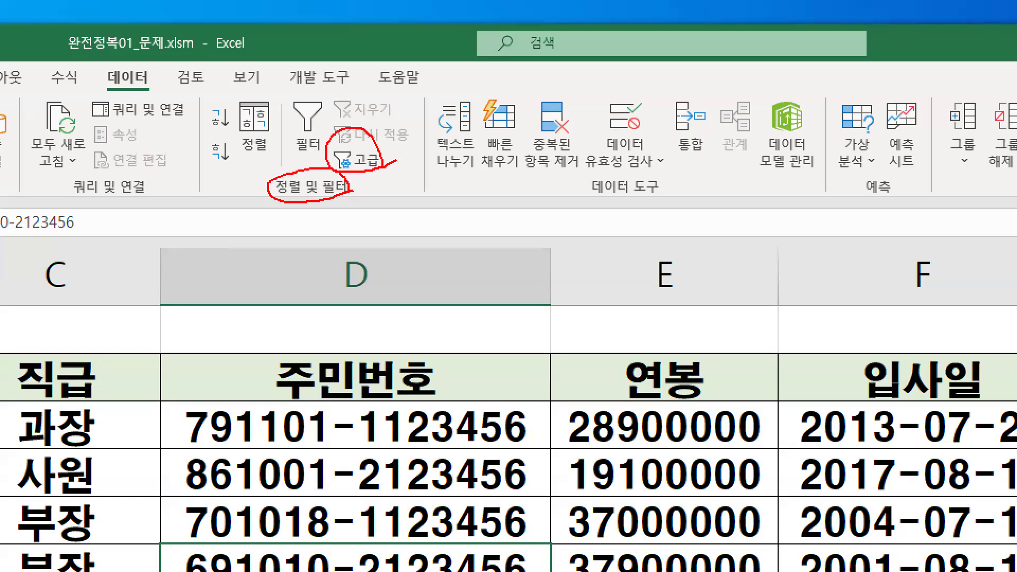
{"action": "key", "text": "Escape"}
{"action": "left_click", "coordinate": [359, 83]}
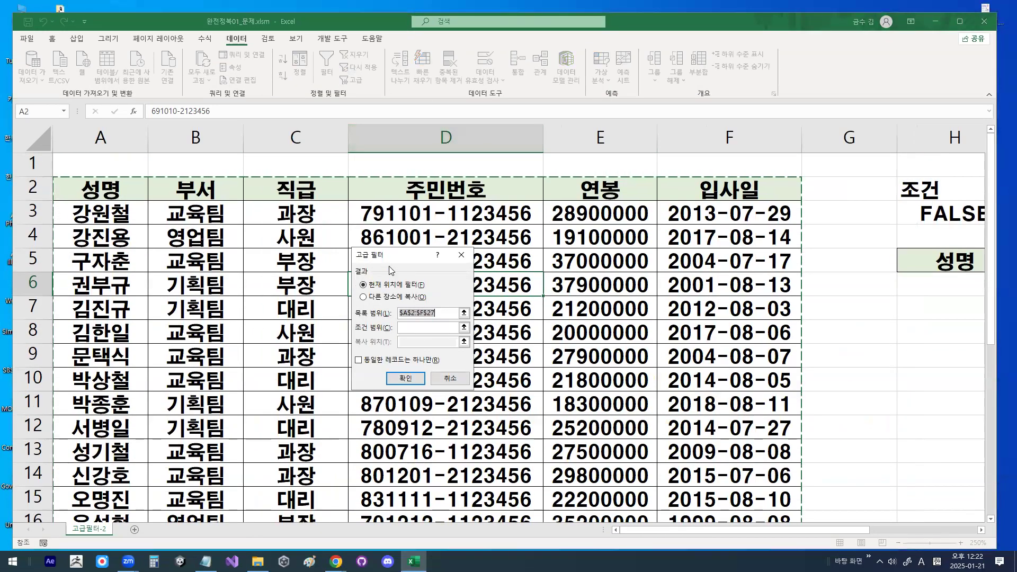
Set the advanced filter to copy to another location (다른 장소에 복사) and use H2:H3 as the criteria range
{"action": "left_click_drag", "start_coordinate": [389, 255], "coordinate": [394, 199]}
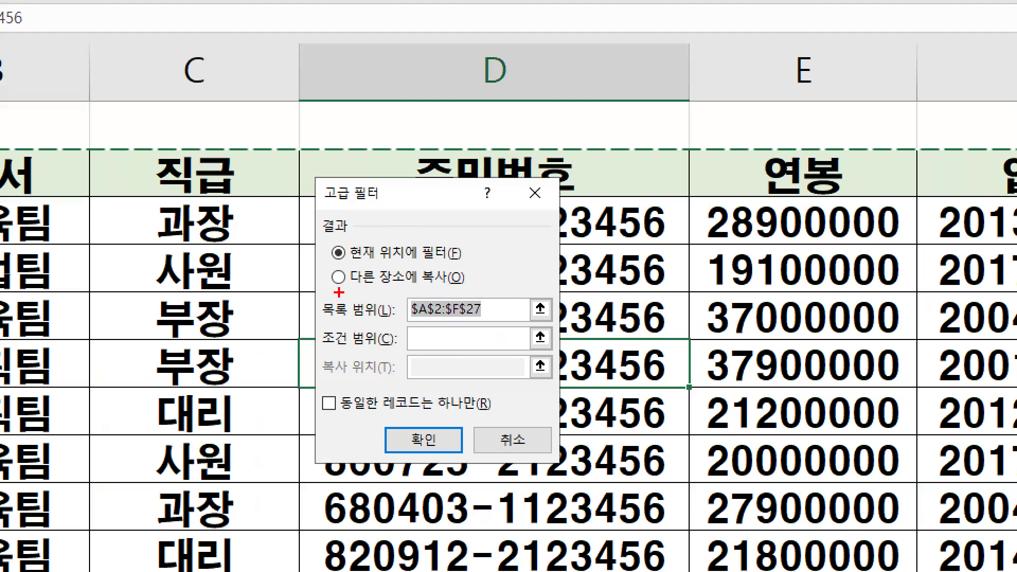
{"action": "left_click_drag", "start_coordinate": [329, 290], "coordinate": [490, 291]}
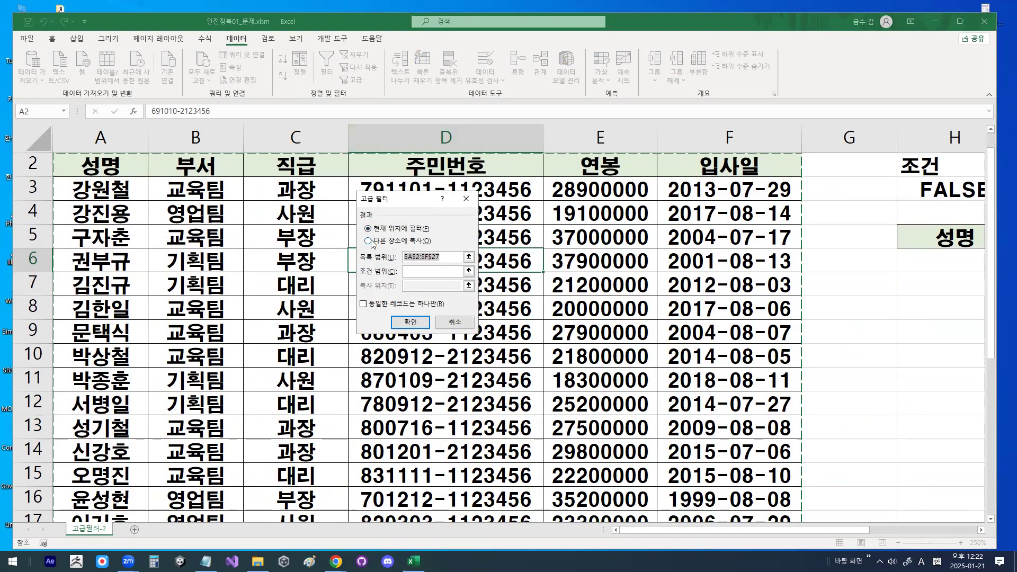
{"action": "left_click", "coordinate": [371, 242]}
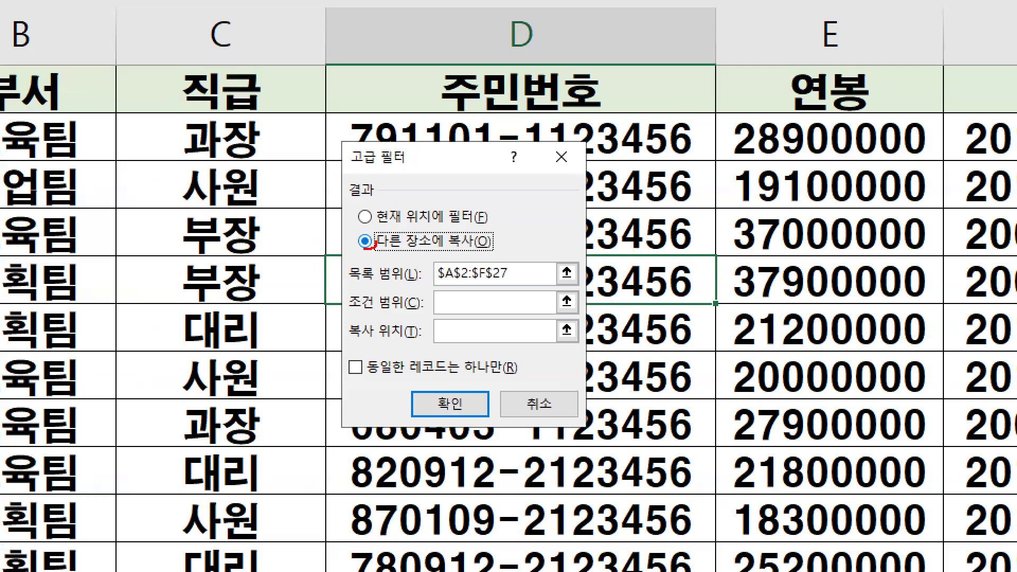
{"action": "left_click_drag", "start_coordinate": [372, 244], "coordinate": [374, 235]}
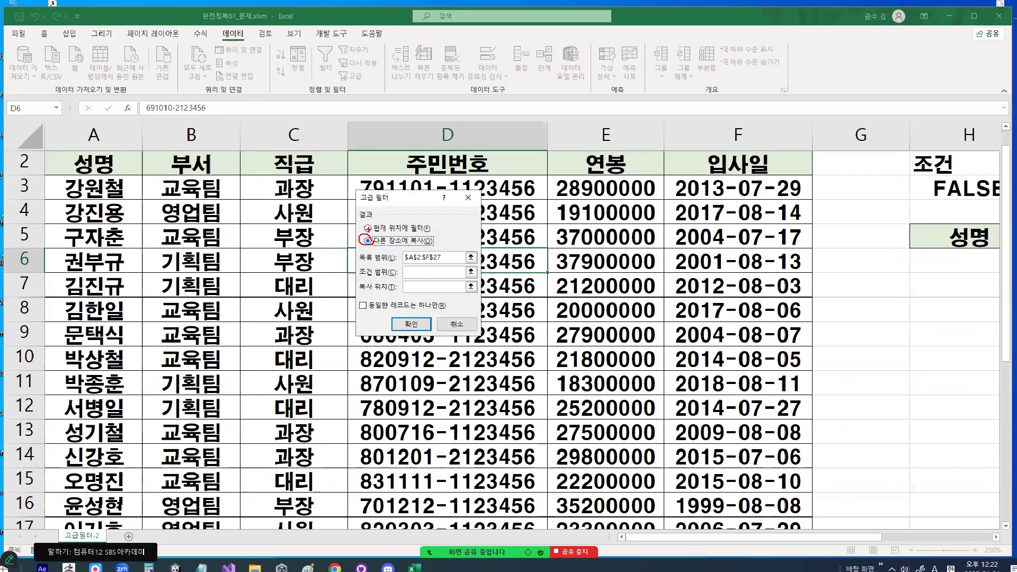
{"action": "left_click", "coordinate": [509, 305]}
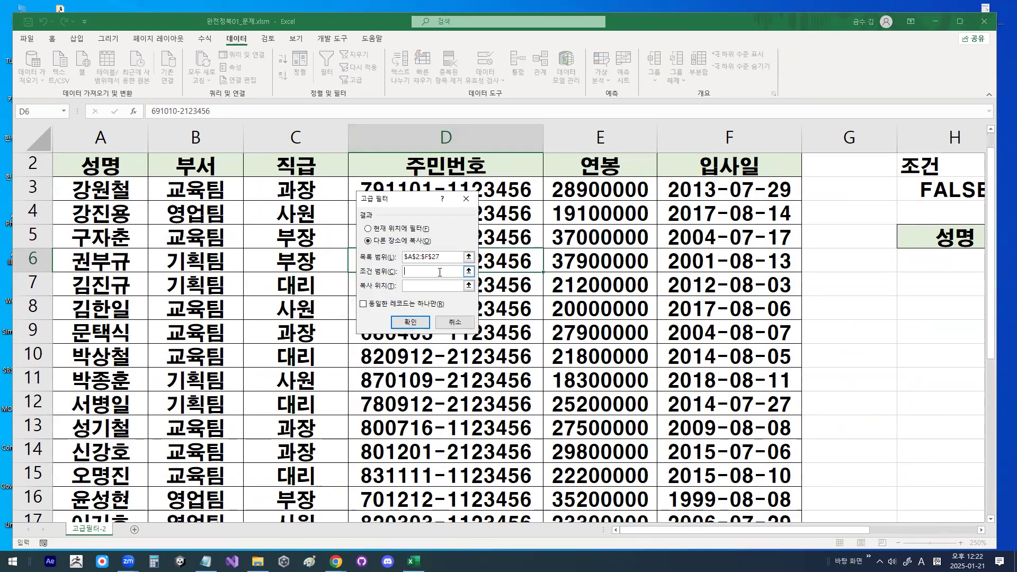
{"action": "left_click", "coordinate": [981, 530]}
{"action": "mouse_move", "coordinate": [755, 167]}
{"action": "left_mouse_down"}
{"action": "mouse_move", "coordinate": [747, 206]}
{"action": "mouse_move", "coordinate": [798, 104]}
{"action": "mouse_move", "coordinate": [841, 186]}
{"action": "left_mouse_up"}
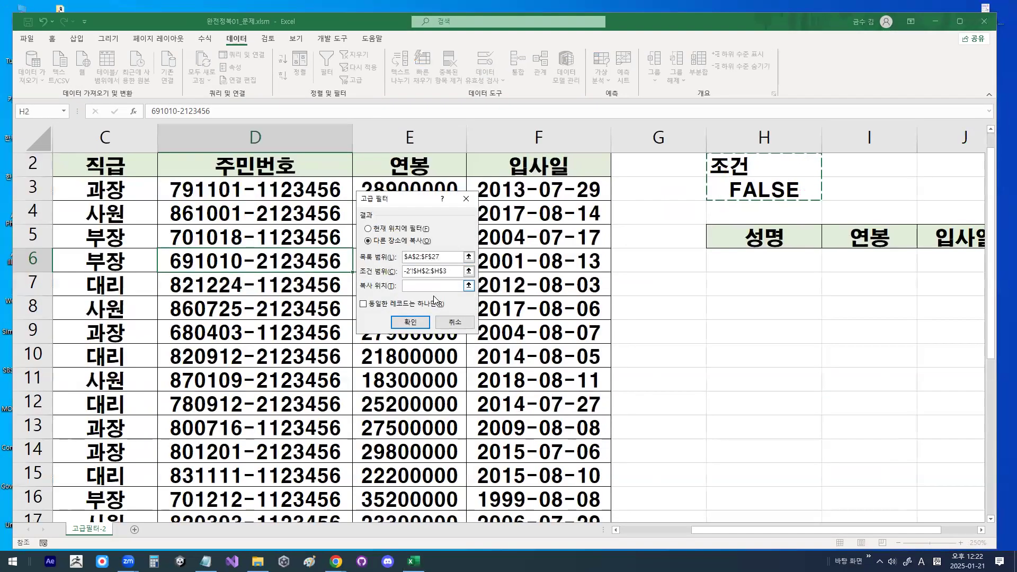
Set the filter's copy destination to the field names in H5:J5 and run the filter
{"action": "left_click", "coordinate": [102, 393]}
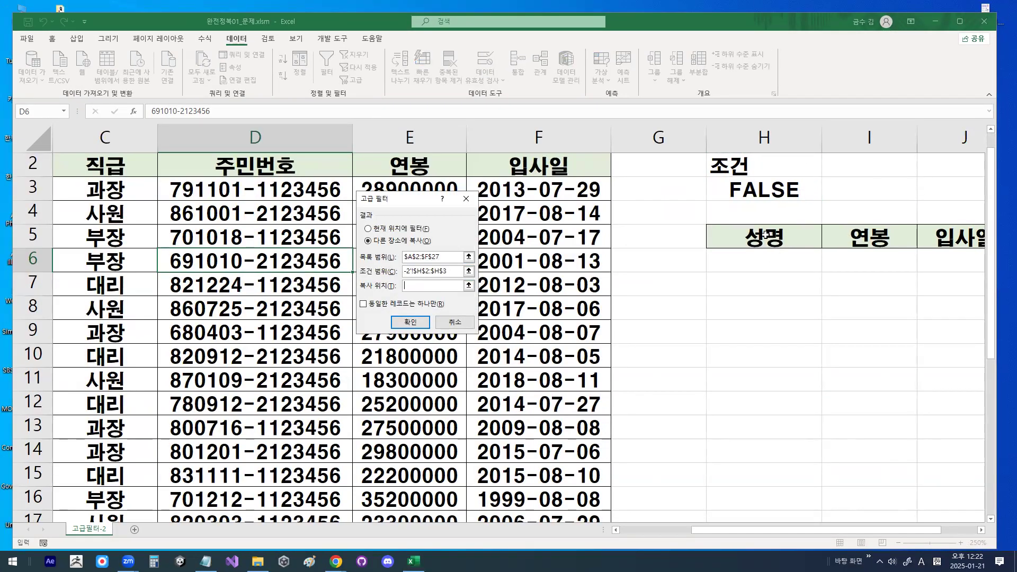
{"action": "left_click", "coordinate": [982, 530]}
{"action": "left_click", "coordinate": [981, 530]}
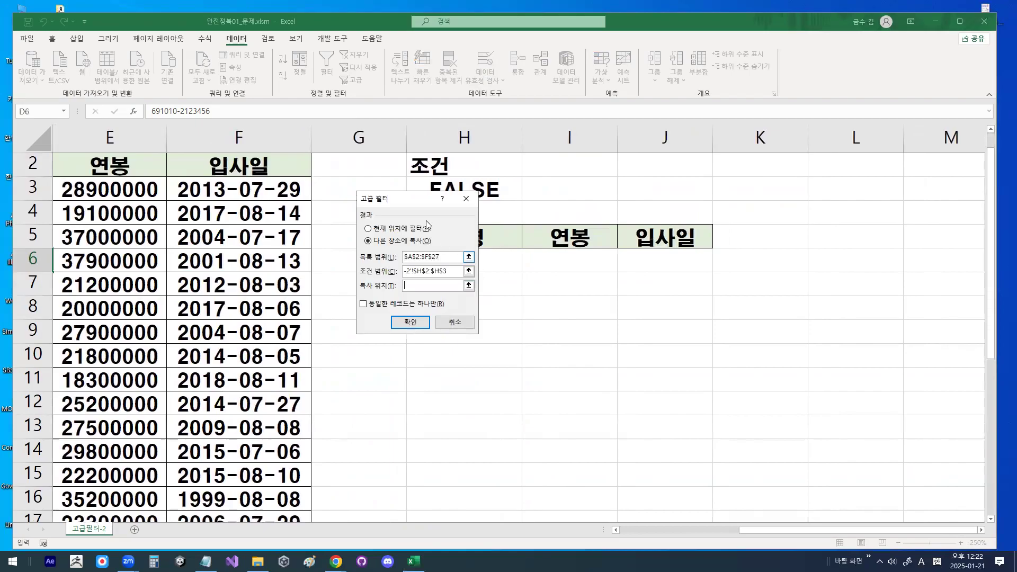
{"action": "left_click_drag", "start_coordinate": [422, 201], "coordinate": [841, 361]}
{"action": "left_click_drag", "start_coordinate": [477, 234], "coordinate": [663, 229]}
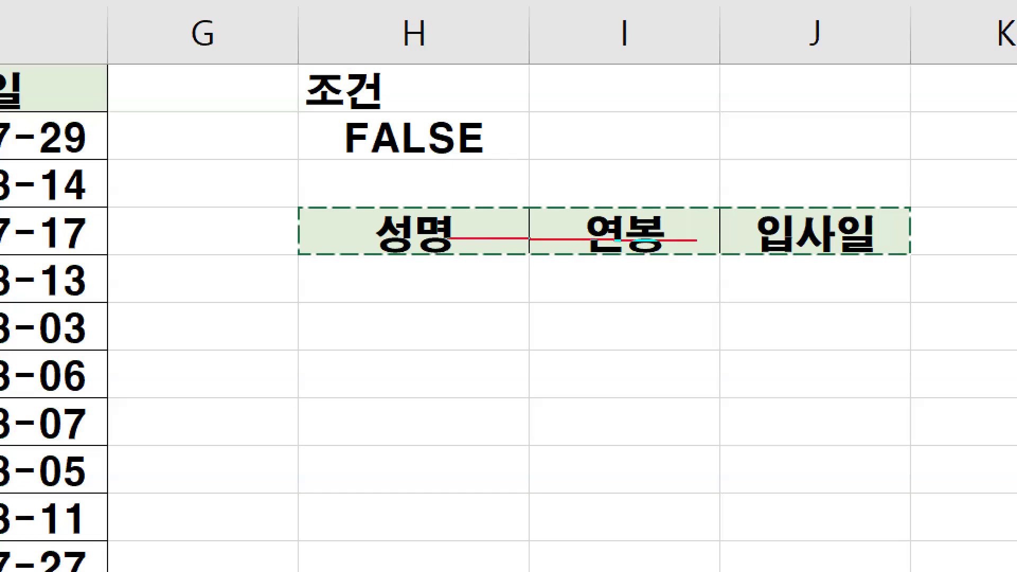
{"action": "left_click_drag", "start_coordinate": [697, 240], "coordinate": [706, 244]}
{"action": "mouse_move", "coordinate": [424, 240]}
{"action": "left_mouse_down"}
{"action": "mouse_move", "coordinate": [433, 248]}
{"action": "mouse_move", "coordinate": [431, 222]}
{"action": "left_mouse_up"}
{"action": "mouse_move", "coordinate": [633, 203]}
{"action": "left_mouse_down"}
{"action": "mouse_move", "coordinate": [657, 240]}
{"action": "mouse_move", "coordinate": [638, 201]}
{"action": "left_mouse_up"}
{"action": "left_click_drag", "start_coordinate": [874, 229], "coordinate": [853, 251]}
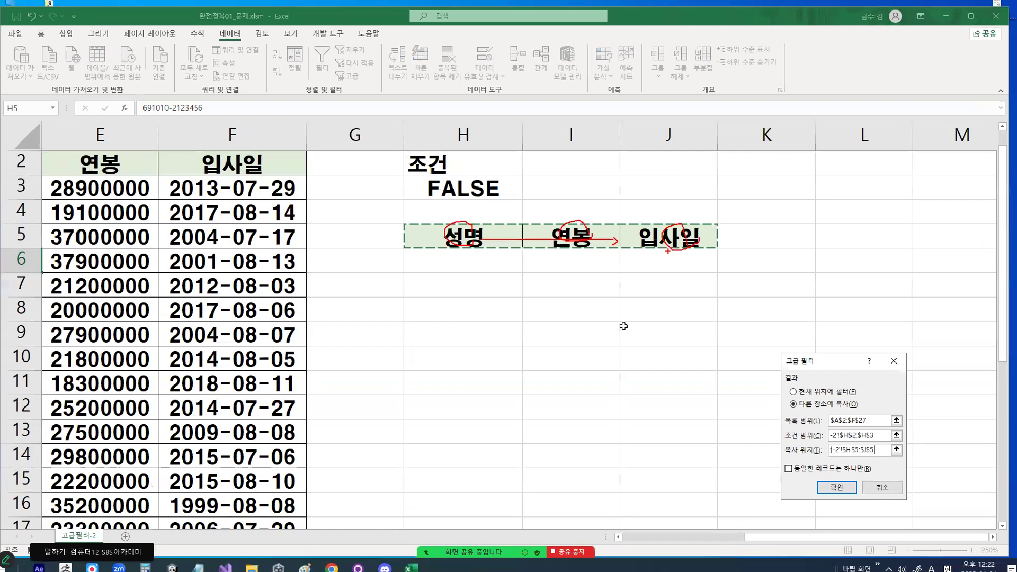
{"action": "key", "text": "Escape"}
{"action": "left_click", "coordinate": [826, 482]}
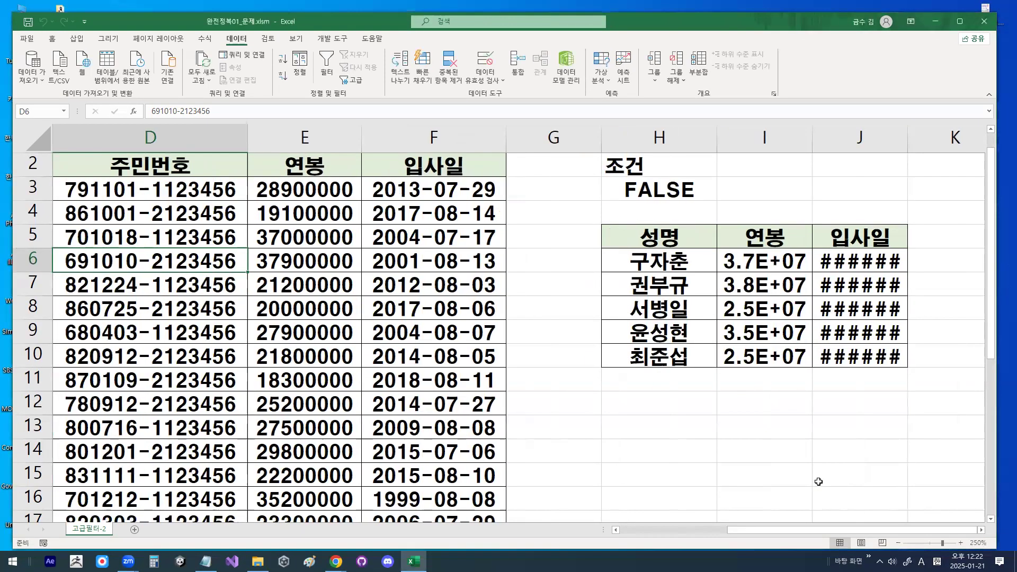
Autofit the widths of columns I and J to the extracted 연봉 and 입사일 values
{"action": "double_click", "coordinate": [813, 132]}
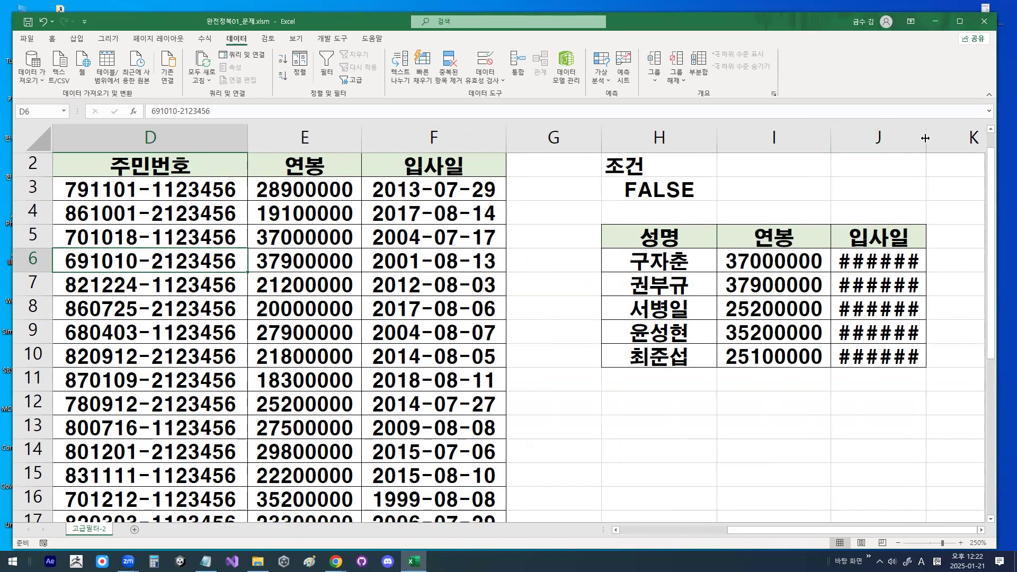
{"action": "double_click", "coordinate": [926, 137]}
{"action": "left_click", "coordinate": [681, 237]}
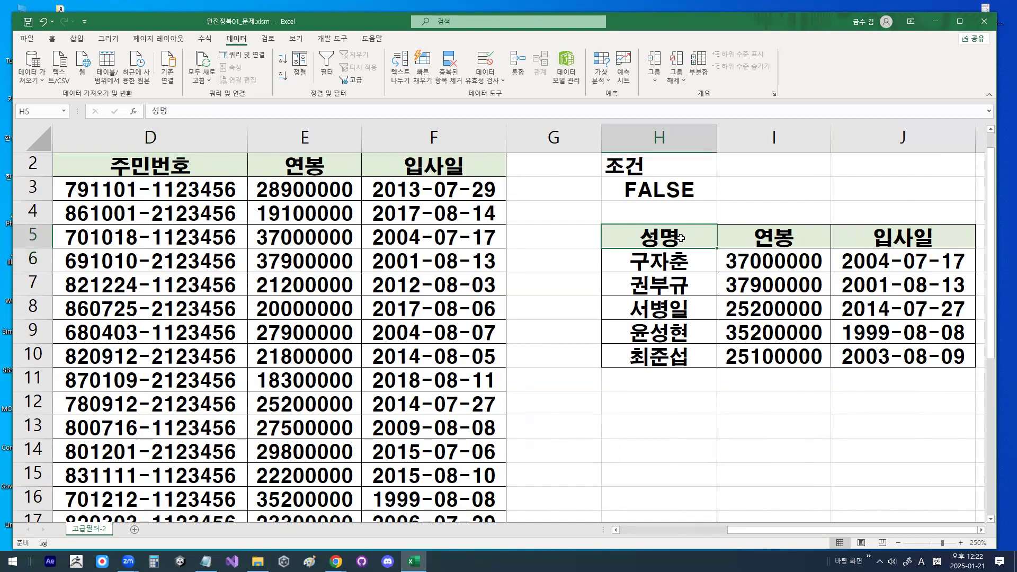
Review the names extracted under 성명 and examine the criteria formula in H3
{"action": "left_click", "coordinate": [652, 358]}
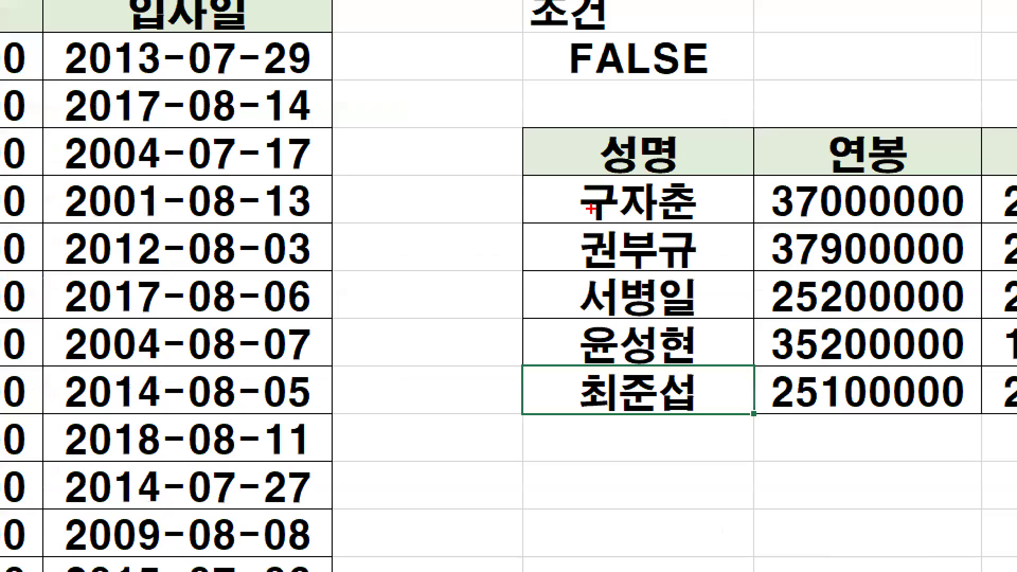
{"action": "mouse_move", "coordinate": [628, 250]}
{"action": "left_mouse_down"}
{"action": "mouse_move", "coordinate": [614, 280]}
{"action": "mouse_move", "coordinate": [625, 367]}
{"action": "left_mouse_up"}
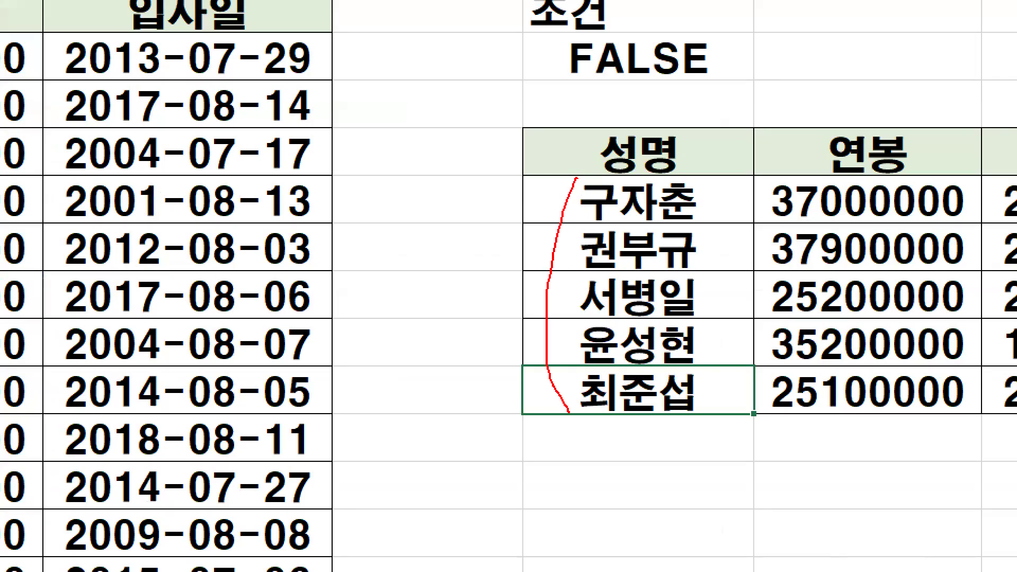
{"action": "key", "text": "Escape"}
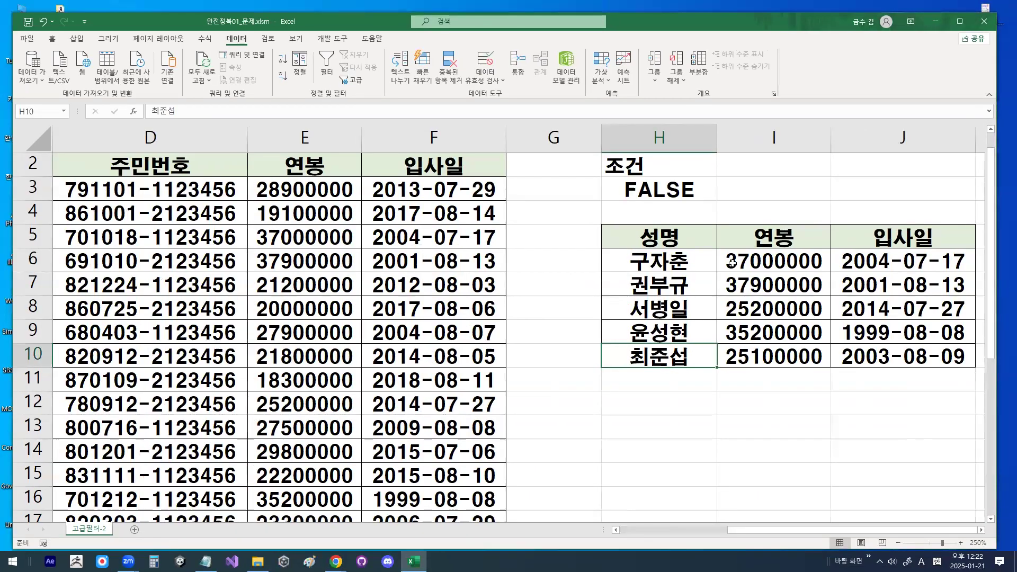
{"action": "double_click", "coordinate": [693, 193]}
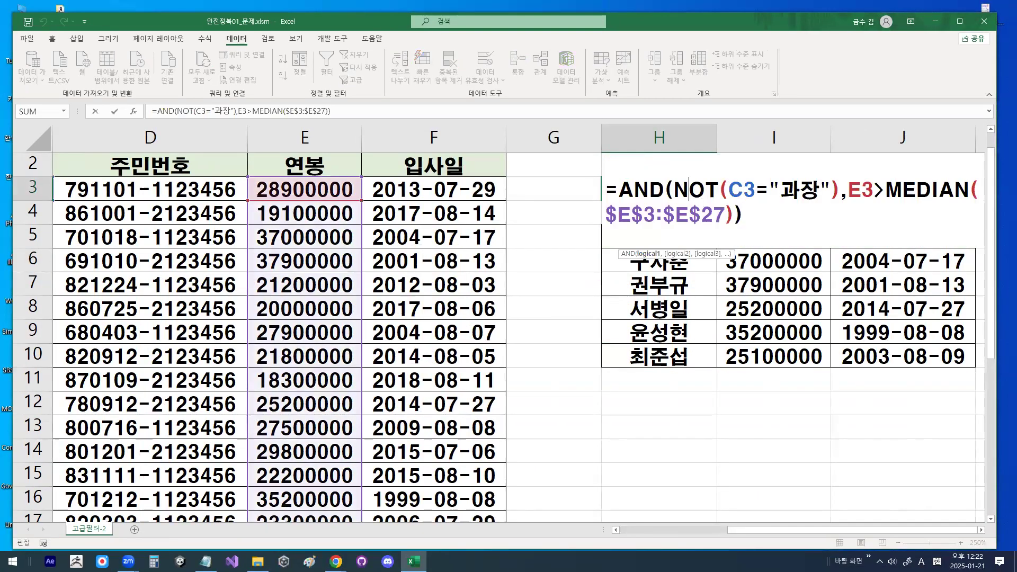
{"action": "left_click_drag", "start_coordinate": [771, 188], "coordinate": [711, 253]}
{"action": "left_click_drag", "start_coordinate": [712, 307], "coordinate": [804, 183]}
{"action": "key", "text": "Escape"}
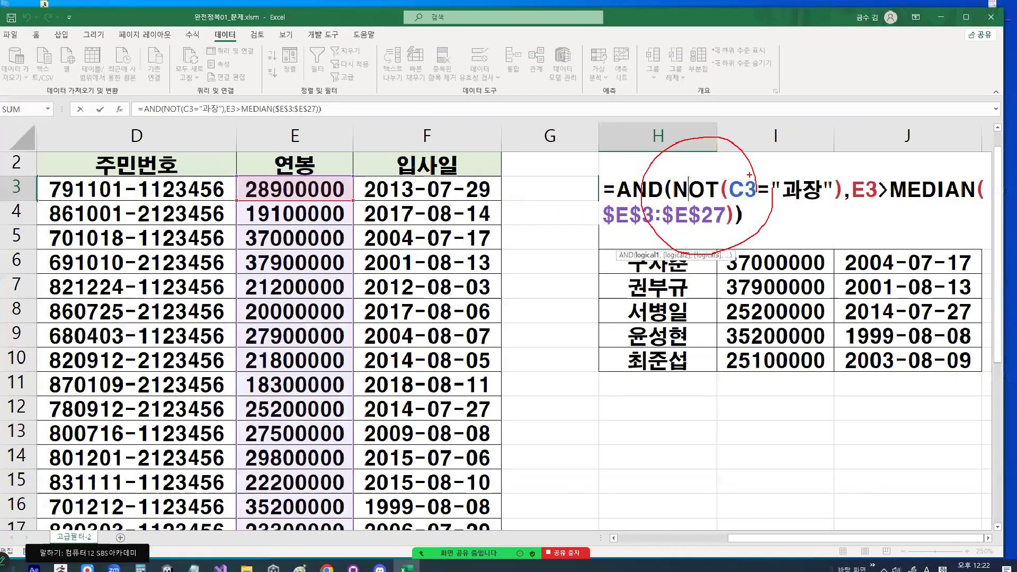
{"action": "key", "text": "Escape"}
Run the advanced filter again on A2:F27, copying to another location with criteria range H2:H3 and destination H5:J5
{"action": "left_click", "coordinate": [330, 269]}
{"action": "left_click", "coordinate": [353, 80]}
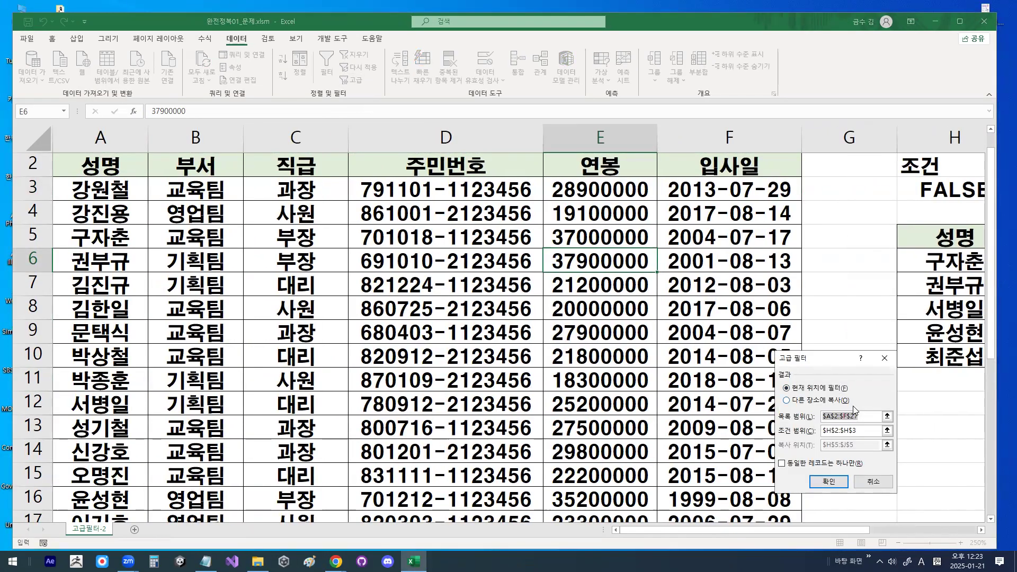
{"action": "left_click_drag", "start_coordinate": [825, 358], "coordinate": [546, 179]}
{"action": "left_click", "coordinate": [512, 223]}
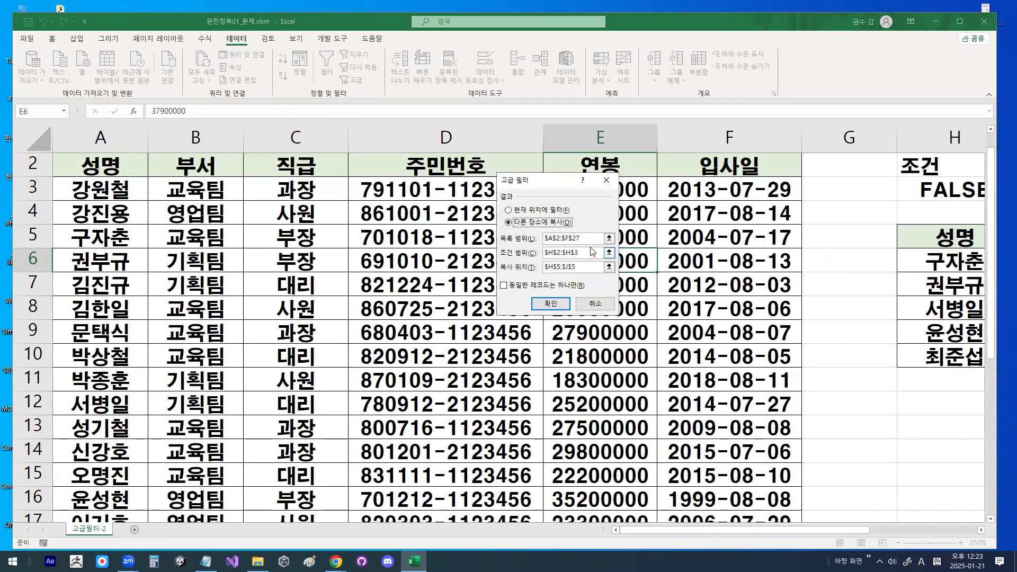
{"action": "key", "text": "ctrl+1"}
{"action": "left_click", "coordinate": [559, 279]}
{"action": "mouse_move", "coordinate": [622, 263]}
{"action": "left_mouse_down"}
{"action": "mouse_move", "coordinate": [502, 271]}
{"action": "mouse_move", "coordinate": [617, 288]}
{"action": "left_mouse_up"}
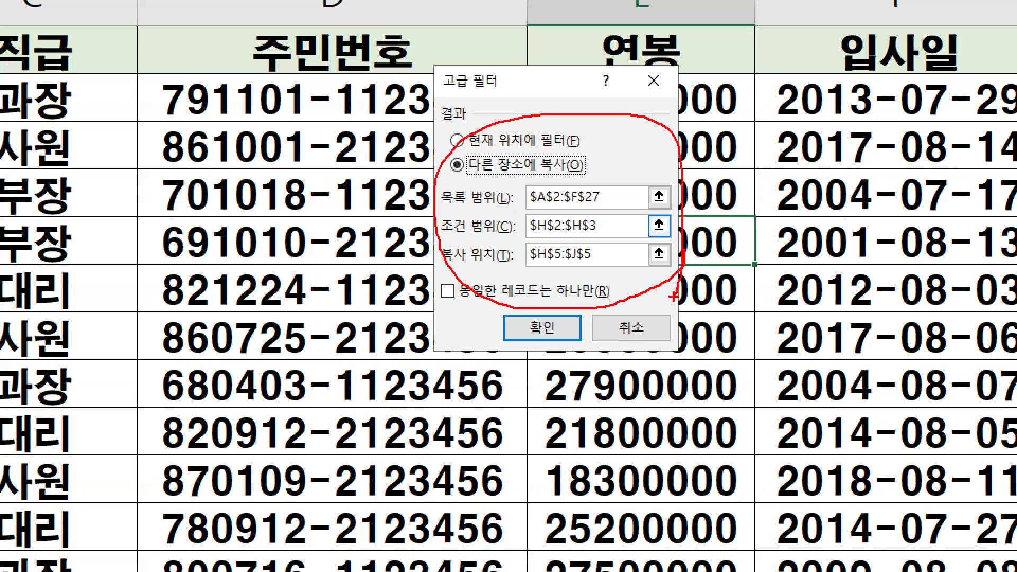
{"action": "left_click_drag", "start_coordinate": [549, 240], "coordinate": [593, 216]}
{"action": "key", "text": "Escape"}
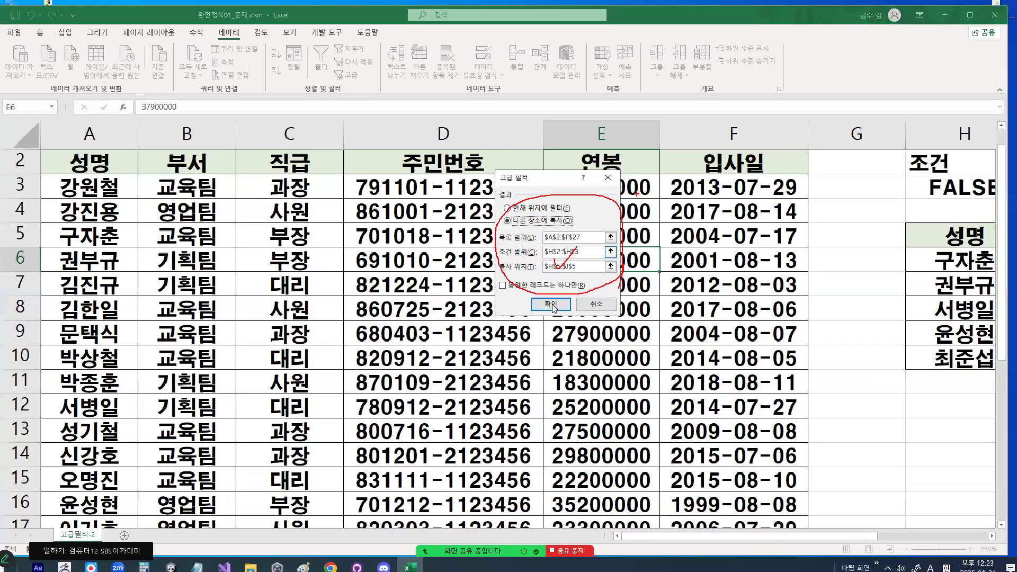
{"action": "left_click", "coordinate": [542, 328]}
{"action": "left_click", "coordinate": [848, 398]}
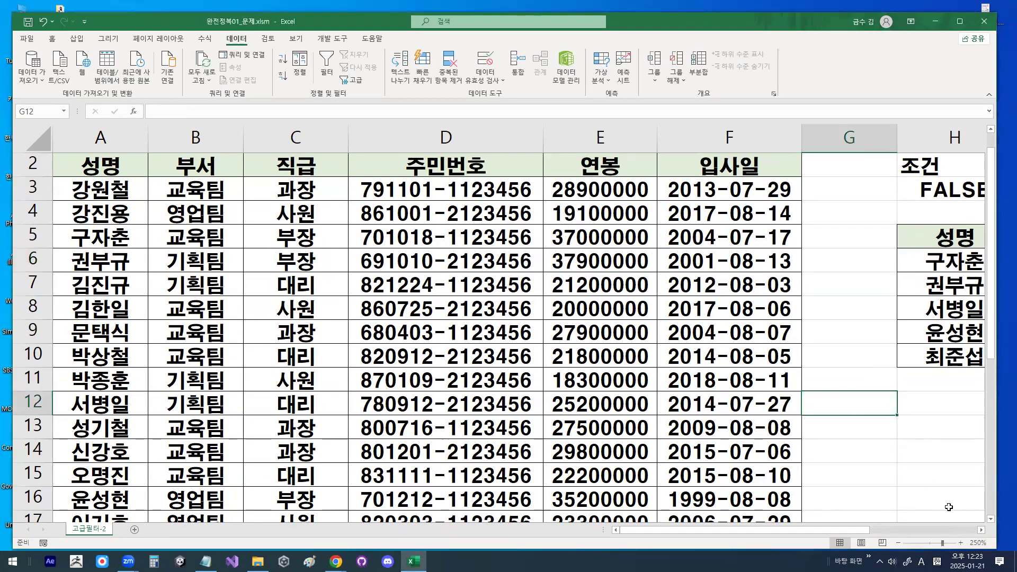
{"action": "left_click", "coordinate": [982, 529]}
{"action": "left_click", "coordinate": [982, 530]}
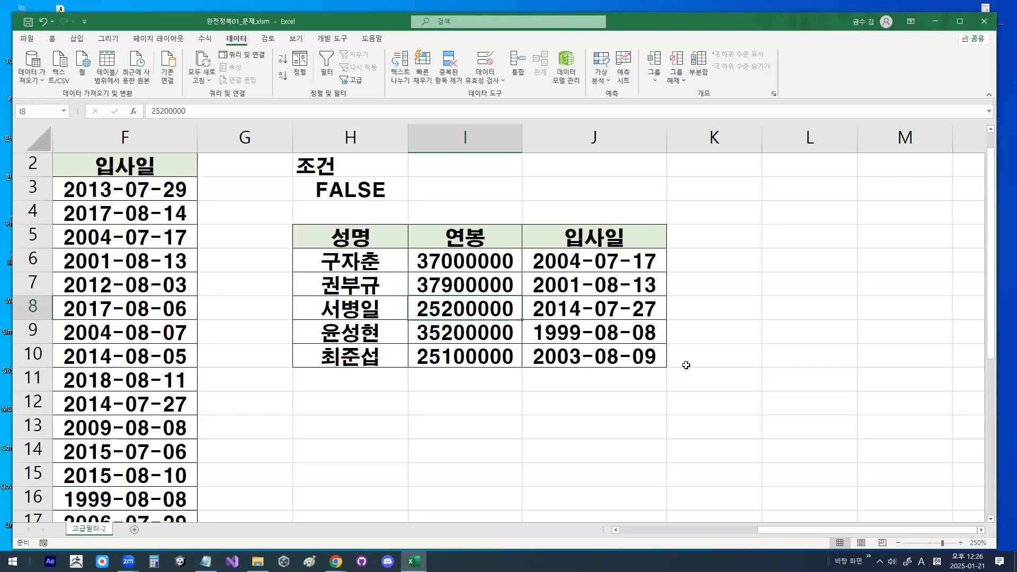
Close the workbook 완전정복01_문제.xlsm without saving its changes
{"action": "left_click", "coordinate": [27, 38]}
{"action": "left_click", "coordinate": [59, 316]}
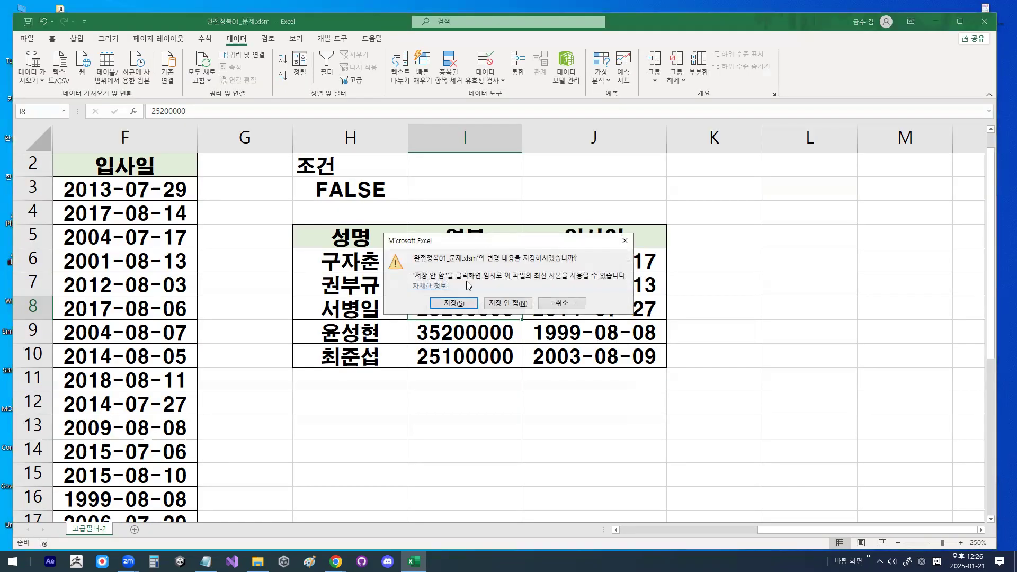
{"action": "left_click", "coordinate": [506, 302]}
Open the workbook 완전정복02_문제.xlsm from the 1장_출제유형01 folder
{"action": "left_click", "coordinate": [26, 38]}
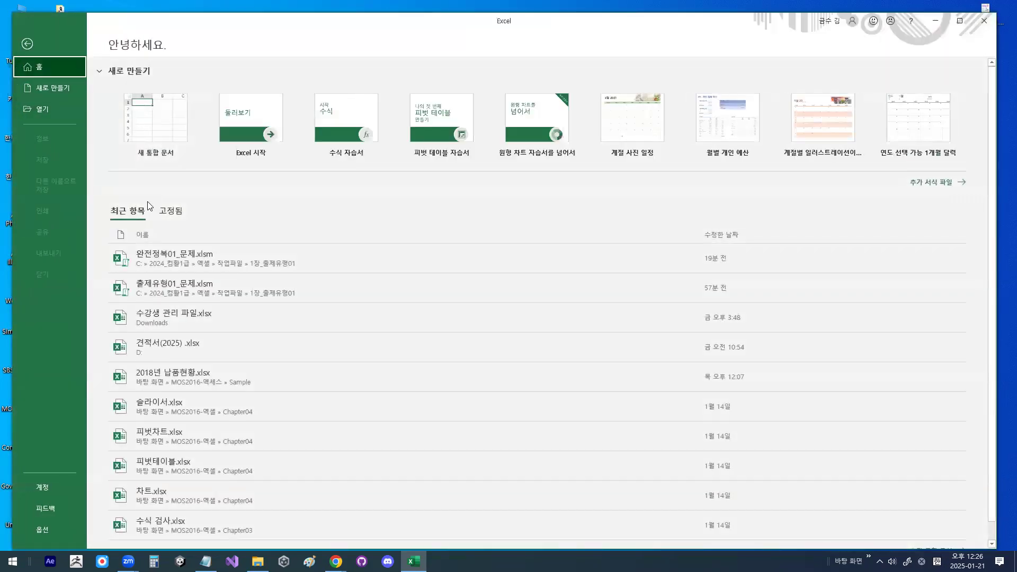
{"action": "left_click", "coordinate": [45, 105]}
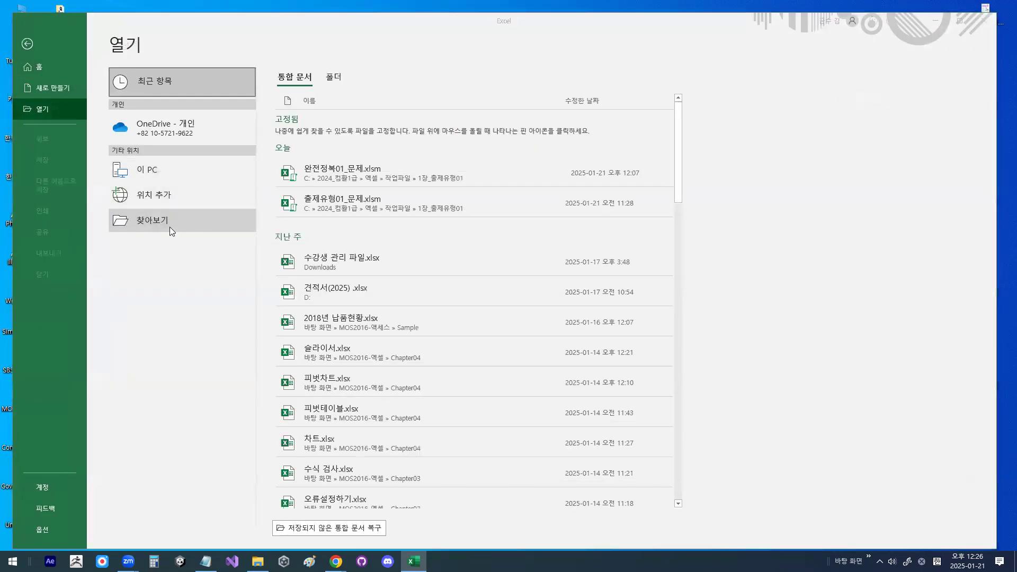
{"action": "left_click", "coordinate": [169, 227]}
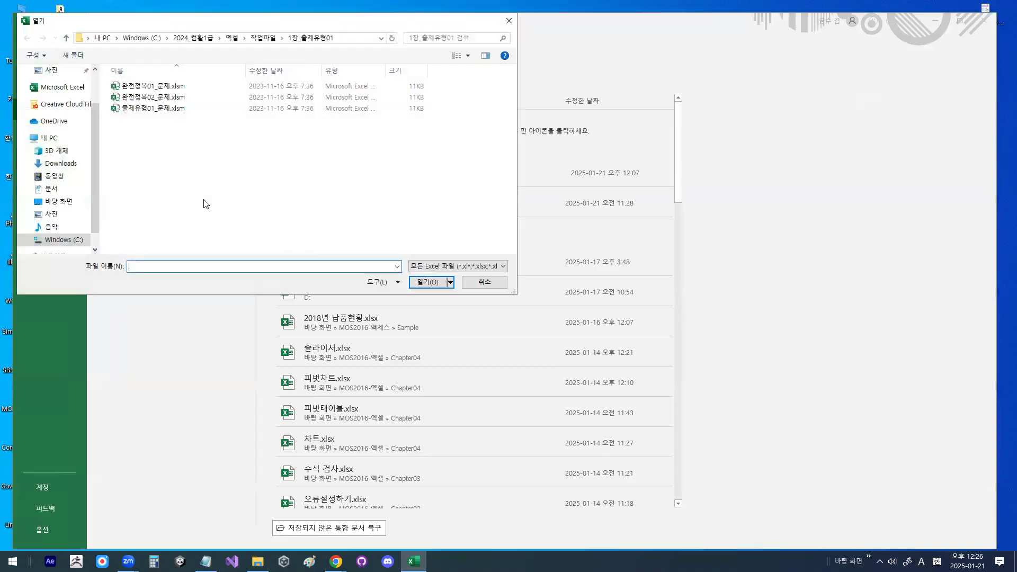
{"action": "double_click", "coordinate": [139, 99]}
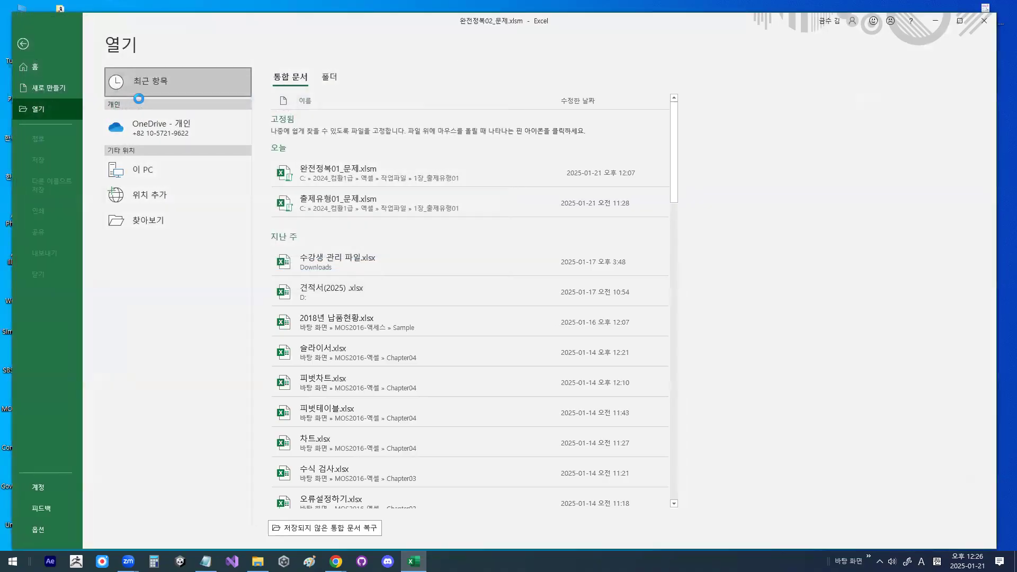
Change the font of the entire 고급필터-3 sheet to HY견고딕
{"action": "left_click", "coordinate": [24, 128]}
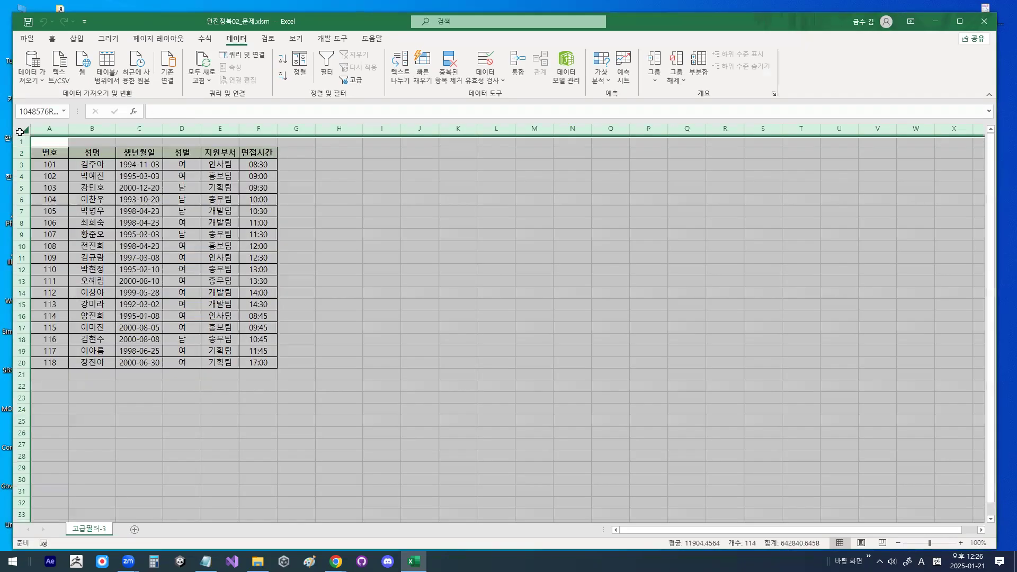
{"action": "left_click", "coordinate": [52, 39]}
{"action": "left_click", "coordinate": [183, 60]}
{"action": "left_click", "coordinate": [184, 60]}
{"action": "left_click", "coordinate": [157, 164]}
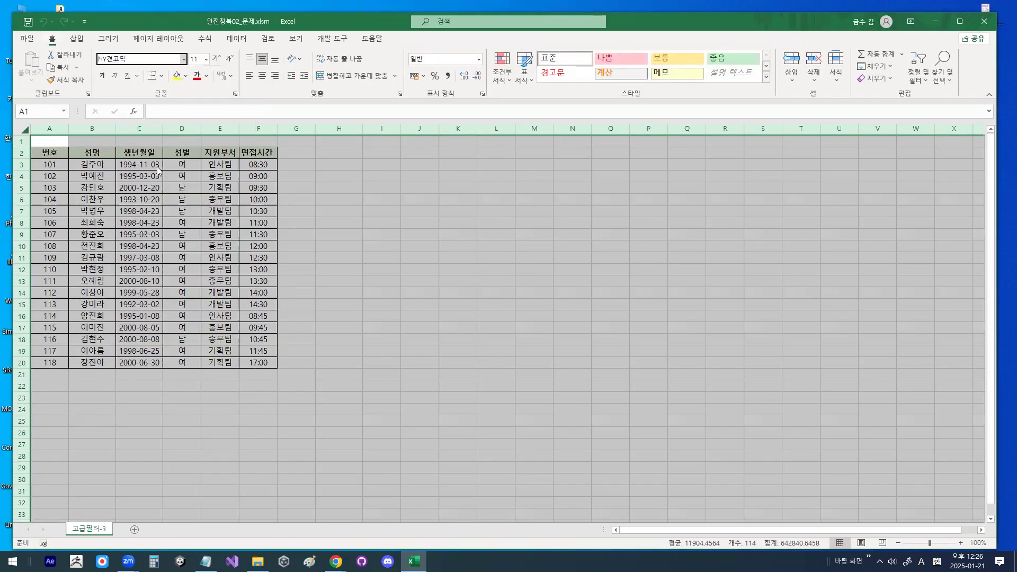
{"action": "left_click", "coordinate": [157, 176]}
{"action": "scroll", "coordinate": [157, 176], "scroll_direction": "up", "scroll_amount": 8, "text": "ctrl"}
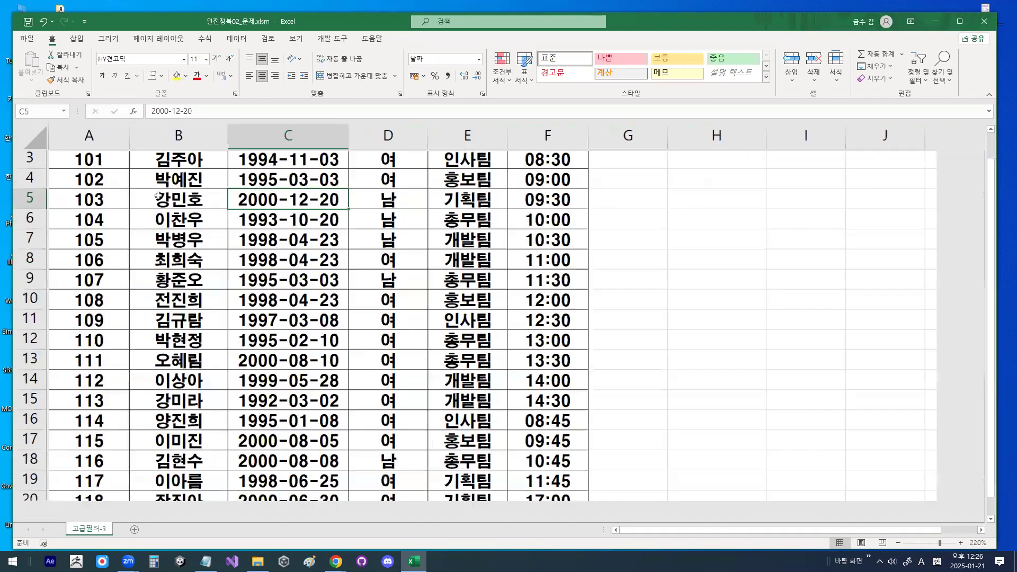
{"action": "scroll", "coordinate": [175, 204], "scroll_direction": "up", "scroll_amount": 2}
{"action": "left_click", "coordinate": [201, 212]}
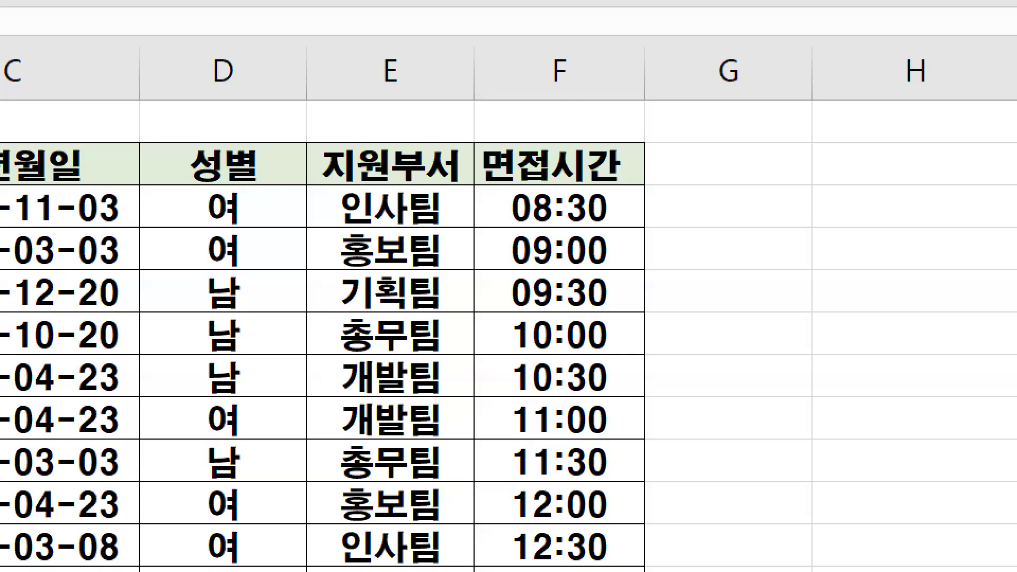
{"action": "left_click", "coordinate": [591, 200]}
{"action": "mouse_move", "coordinate": [569, 217]}
{"action": "left_mouse_down"}
{"action": "mouse_move", "coordinate": [553, 218]}
{"action": "mouse_move", "coordinate": [560, 189]}
{"action": "mouse_move", "coordinate": [572, 210]}
{"action": "left_mouse_up"}
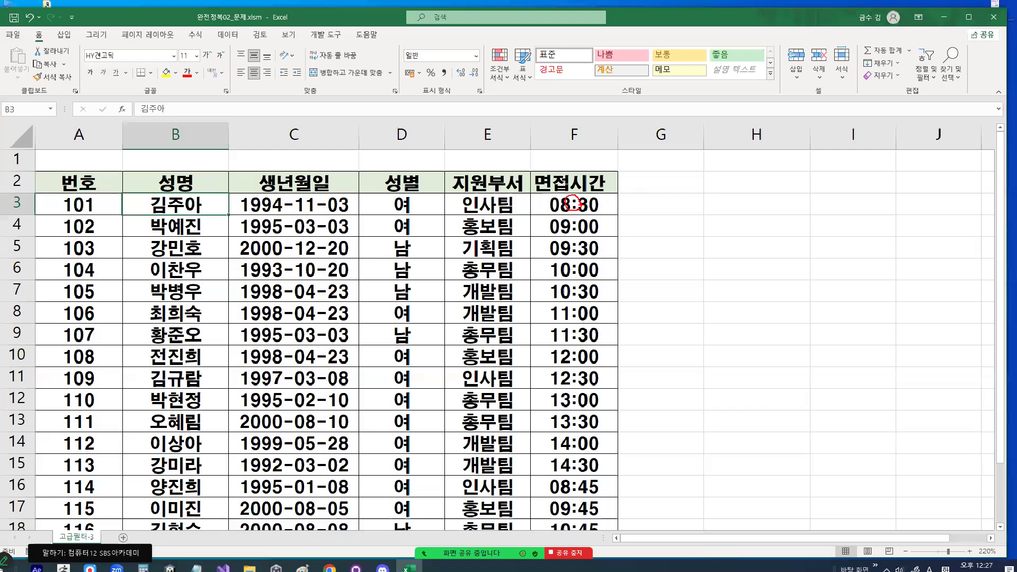
{"action": "key", "text": "Escape"}
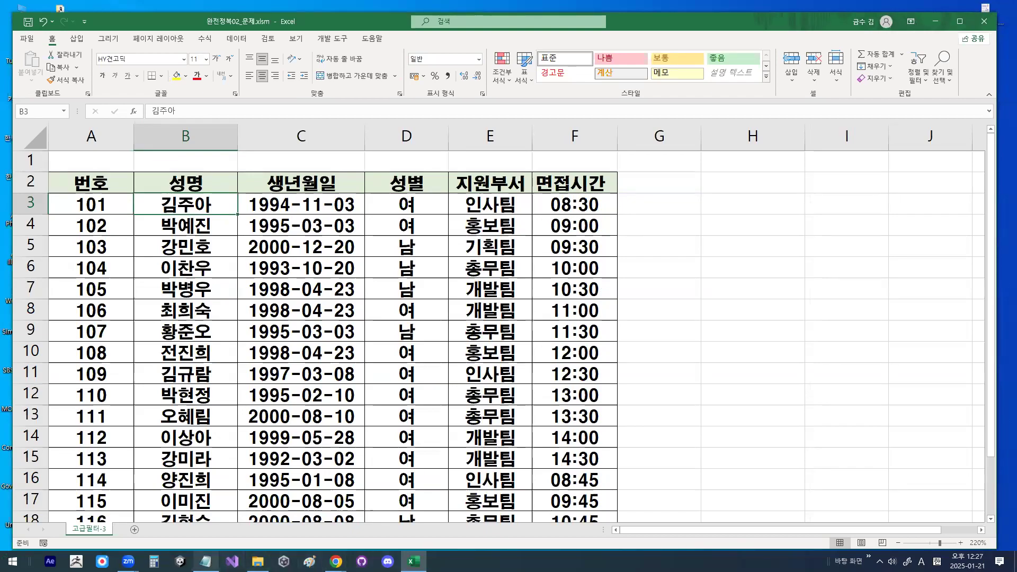
Switch to the lecture notes in Notepad and delete surplus blank lines below the 1회용 붙여넣기 line
{"action": "left_click", "coordinate": [206, 561]}
{"action": "scroll", "coordinate": [275, 195], "scroll_direction": "down", "scroll_amount": 4}
{"action": "left_click", "coordinate": [274, 192]}
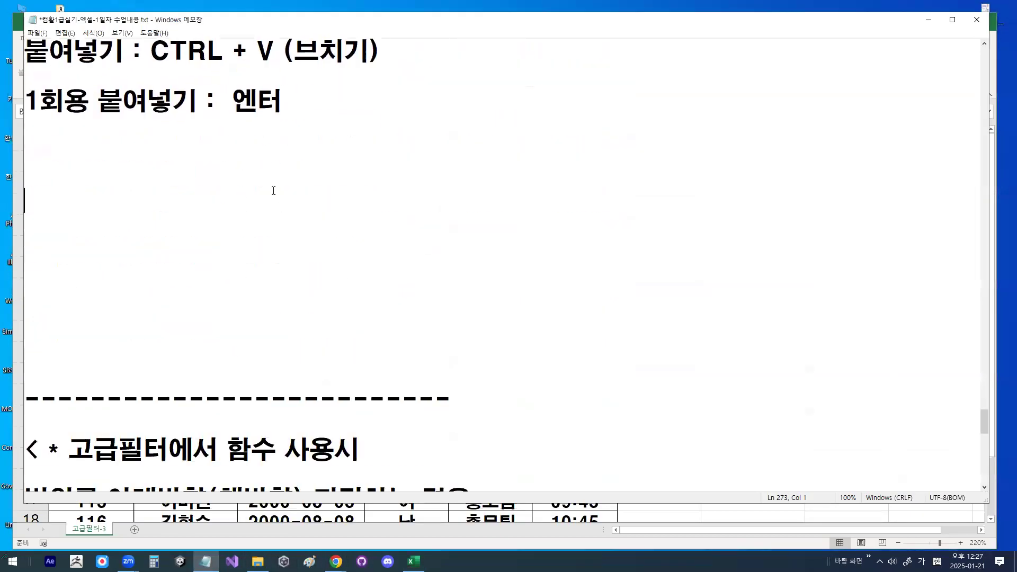
{"action": "key", "text": "BackSpace"}
{"action": "key", "text": "BackSpace"}
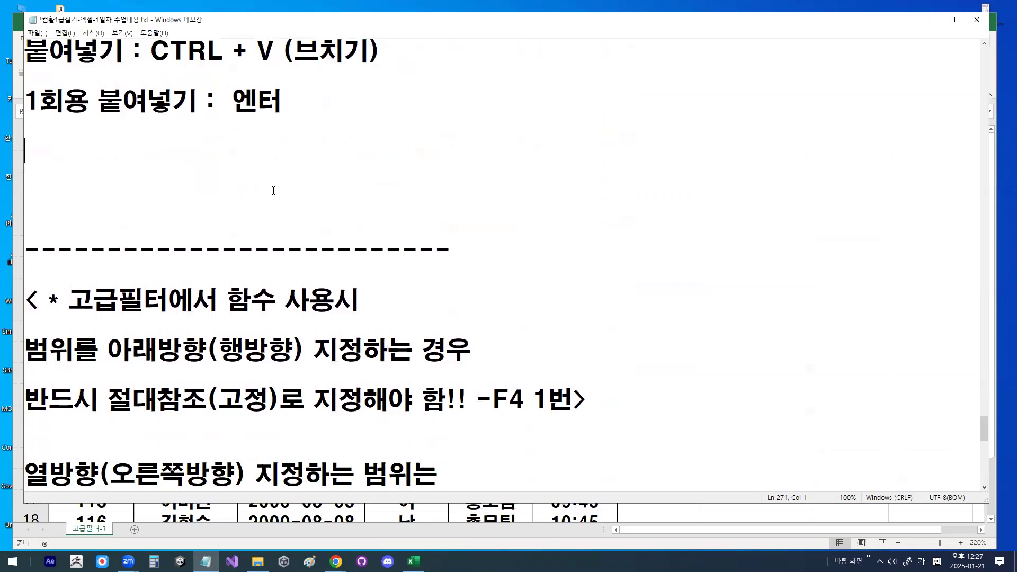
{"action": "key", "text": "Delete"}
{"action": "key", "text": "Delete"}
Find the 날짜데이터, 시간데이터 section of the notes and examine which comparison operators apply to 이후 and 이전
{"action": "scroll", "coordinate": [273, 191], "scroll_direction": "down", "scroll_amount": 9}
{"action": "left_click", "coordinate": [234, 387]}
{"action": "key", "text": "alt+Tab"}
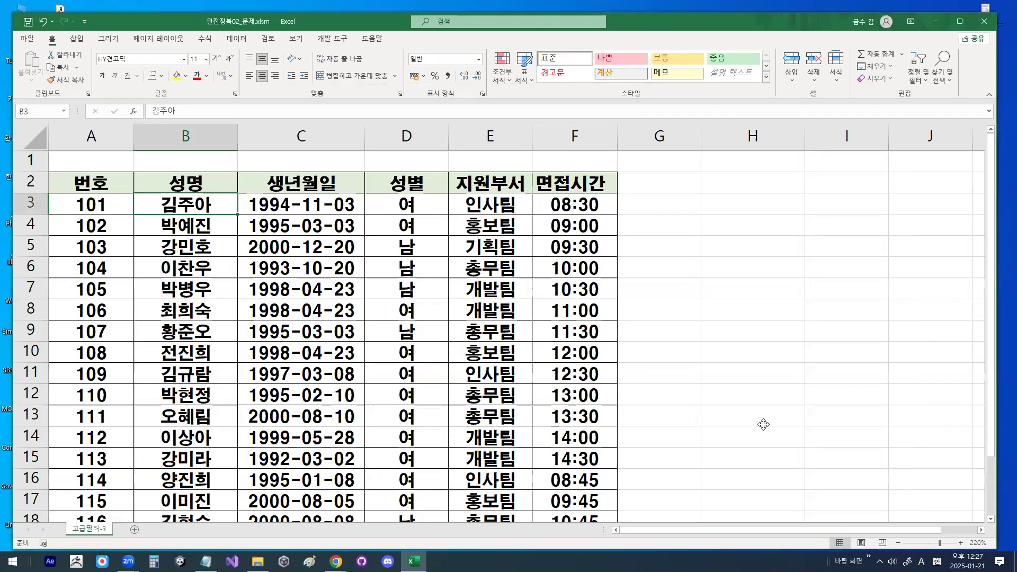
{"action": "key", "text": "alt+Tab"}
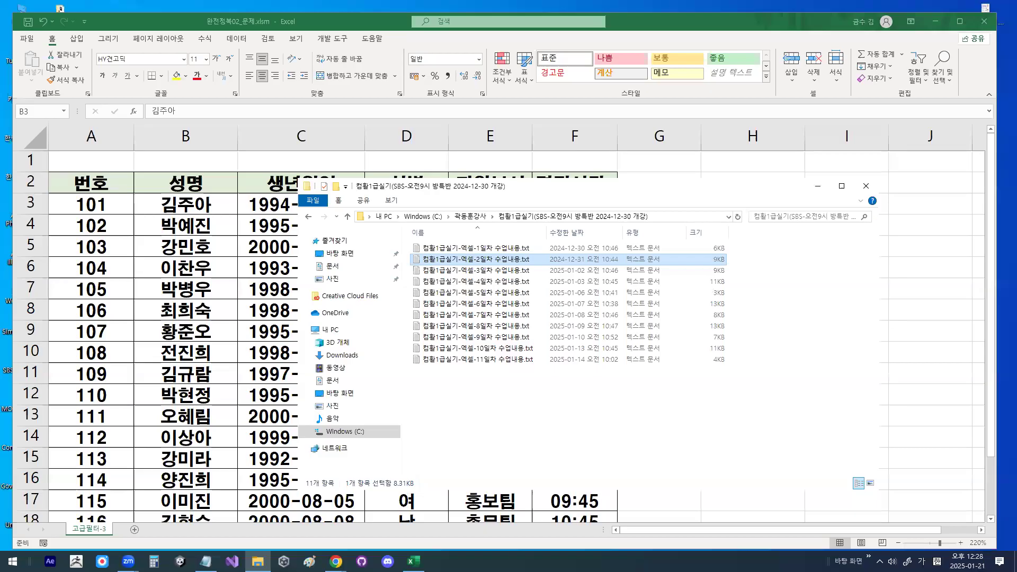
{"action": "key", "text": "alt+Tab"}
{"action": "scroll", "coordinate": [280, 257], "scroll_direction": "down", "scroll_amount": 2}
{"action": "left_click", "coordinate": [121, 170]}
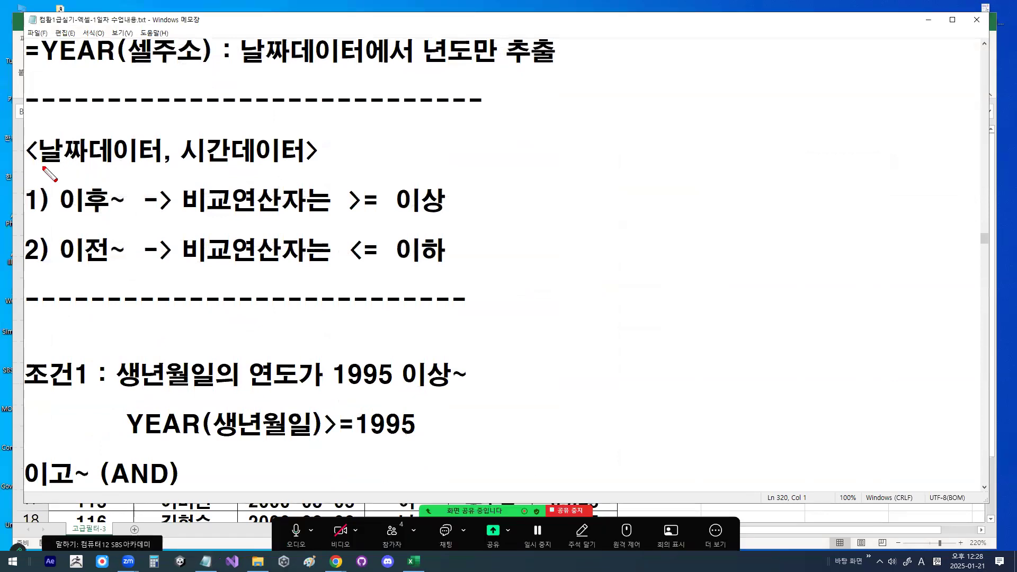
{"action": "left_click_drag", "start_coordinate": [120, 167], "coordinate": [42, 168]}
{"action": "left_click_drag", "start_coordinate": [177, 165], "coordinate": [284, 165]}
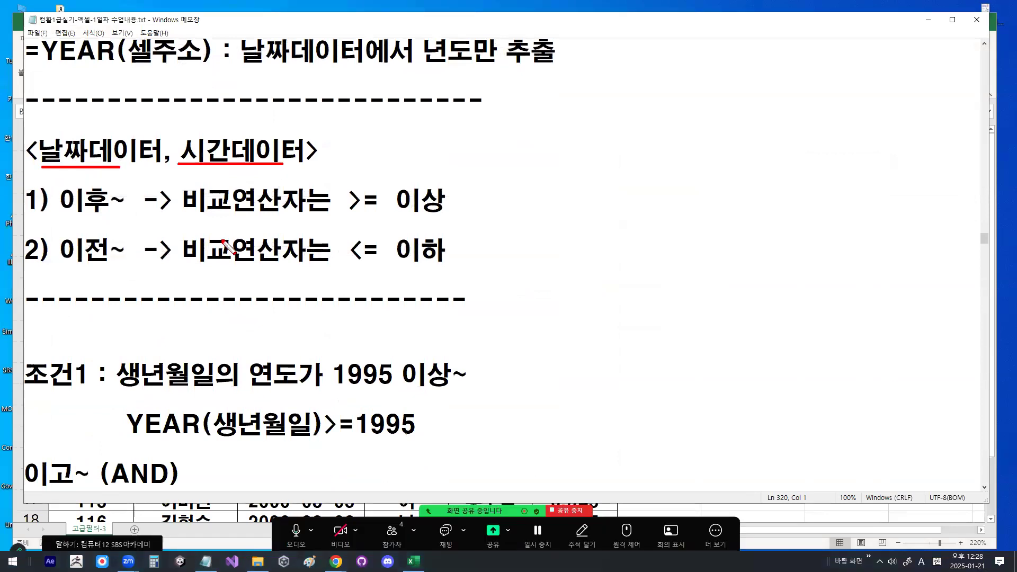
{"action": "left_click_drag", "start_coordinate": [51, 223], "coordinate": [108, 223]}
{"action": "left_click_drag", "start_coordinate": [197, 215], "coordinate": [445, 215]}
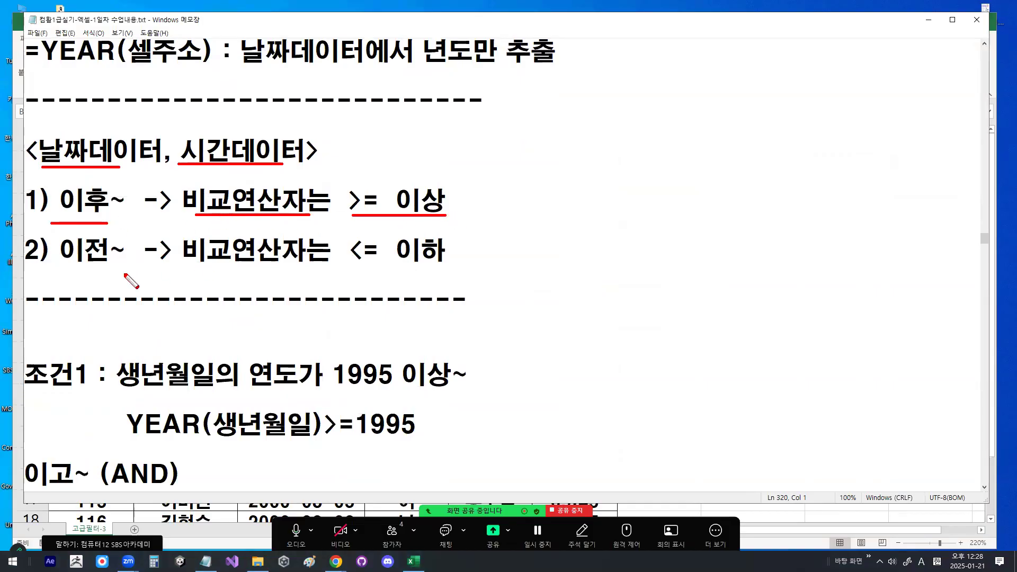
{"action": "left_click_drag", "start_coordinate": [51, 267], "coordinate": [93, 266]}
{"action": "left_click_drag", "start_coordinate": [184, 262], "coordinate": [443, 274]}
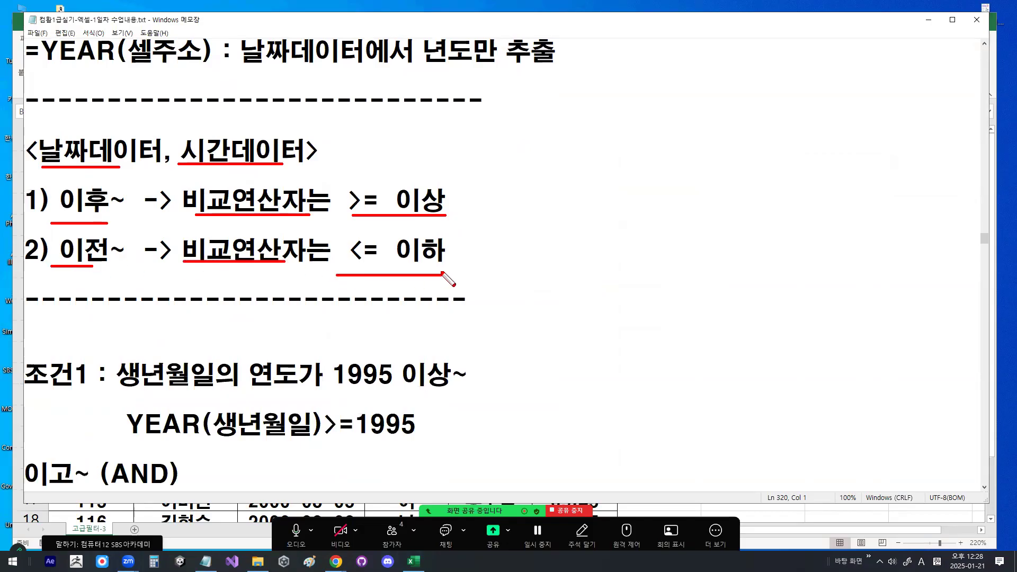
{"action": "mouse_move", "coordinate": [110, 208]}
{"action": "left_mouse_down"}
{"action": "mouse_move", "coordinate": [98, 210]}
{"action": "mouse_move", "coordinate": [113, 188]}
{"action": "left_mouse_up"}
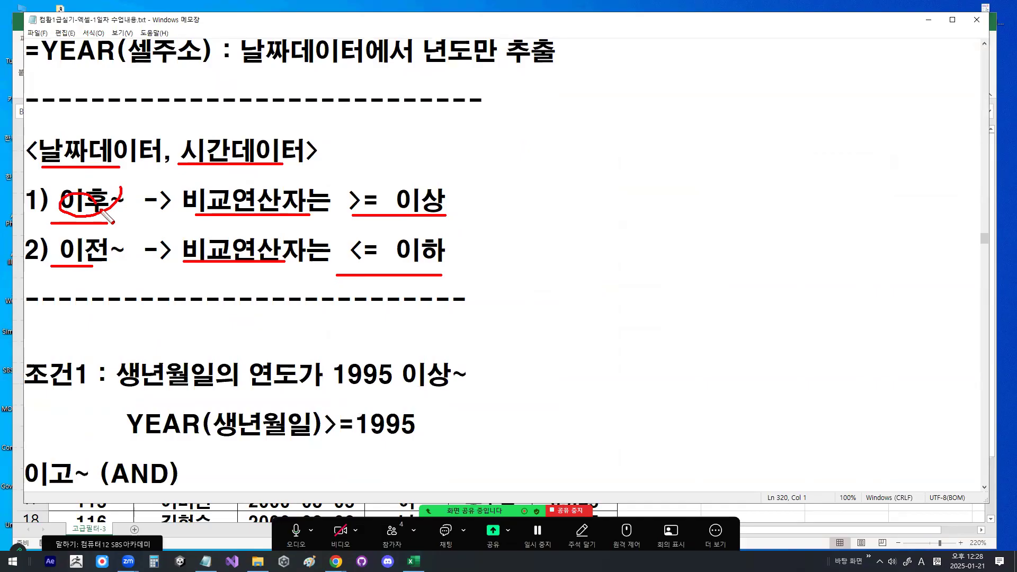
{"action": "key", "text": "Escape"}
{"action": "left_click_drag", "start_coordinate": [60, 201], "coordinate": [127, 197]}
{"action": "left_click_drag", "start_coordinate": [61, 250], "coordinate": [126, 251]}
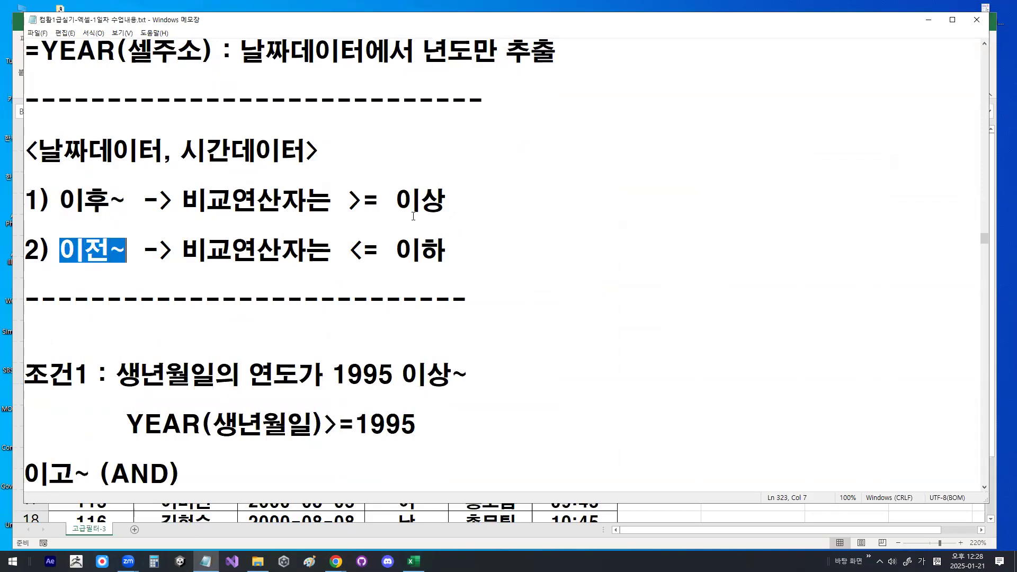
{"action": "left_click_drag", "start_coordinate": [353, 199], "coordinate": [456, 198]}
{"action": "left_click", "coordinate": [456, 199]}
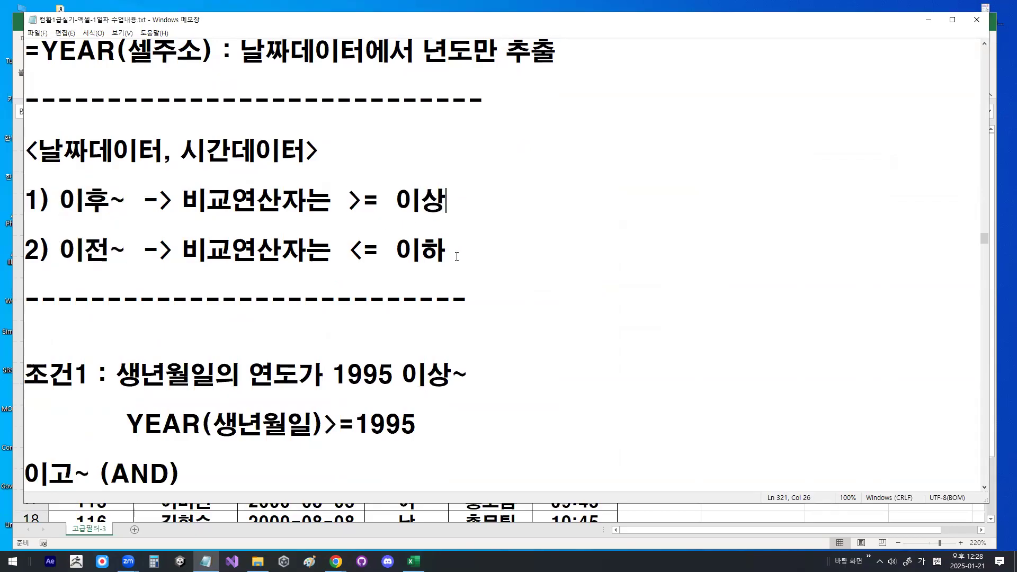
Examine the YEAR function's syntax and description under 함수정리 in the 고급필터-3 notes
{"action": "scroll", "coordinate": [115, 192], "scroll_direction": "up", "scroll_amount": 1}
{"action": "left_click_drag", "start_coordinate": [36, 202], "coordinate": [100, 197]}
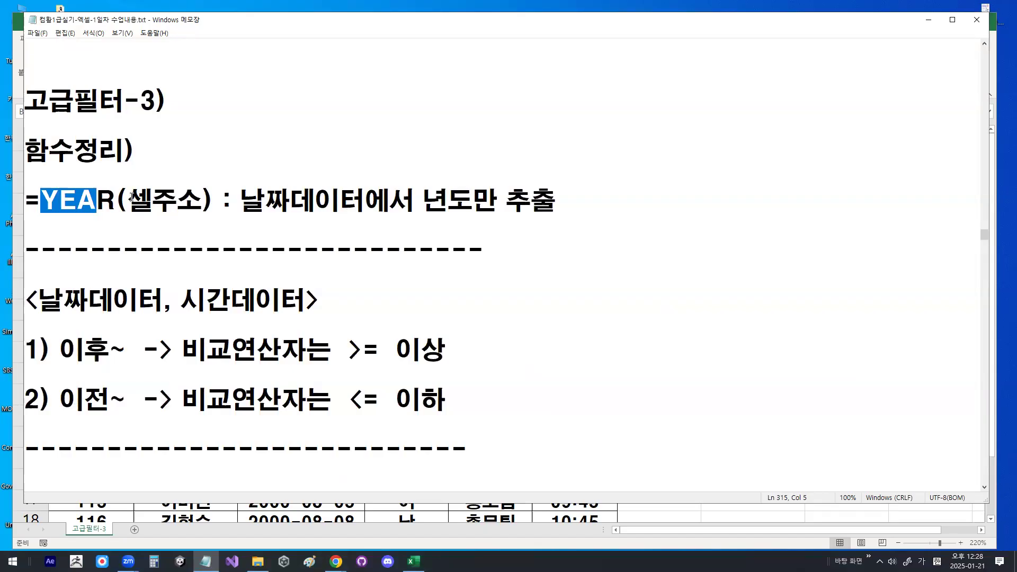
{"action": "left_click_drag", "start_coordinate": [129, 199], "coordinate": [201, 193]}
{"action": "left_click_drag", "start_coordinate": [130, 200], "coordinate": [290, 201]}
{"action": "left_click", "coordinate": [337, 199], "text": "shift"}
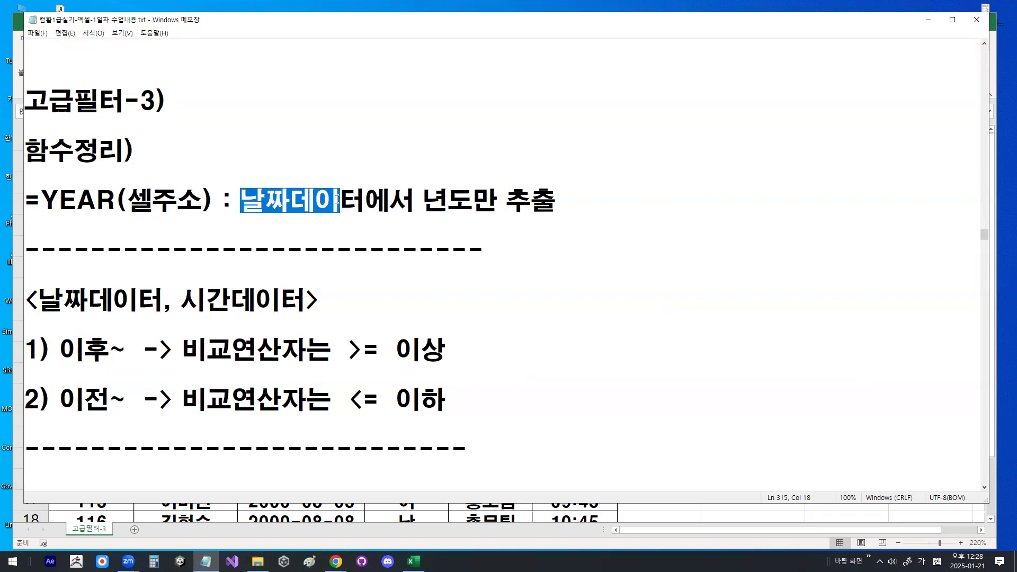
Review the YEAR function's description and its 셀주소 argument in the notes, and return to the 완전정복02_문제.xlsm workbook in Excel
{"action": "left_click_drag", "start_coordinate": [424, 201], "coordinate": [556, 204]}
{"action": "left_click_drag", "start_coordinate": [115, 200], "coordinate": [198, 190]}
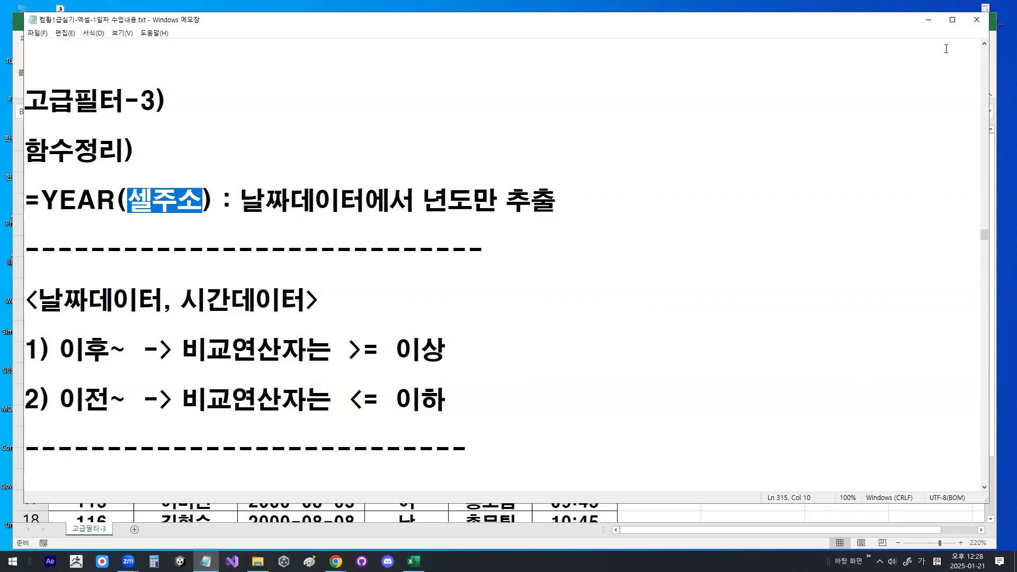
{"action": "left_click", "coordinate": [928, 19]}
{"action": "left_click", "coordinate": [576, 210]}
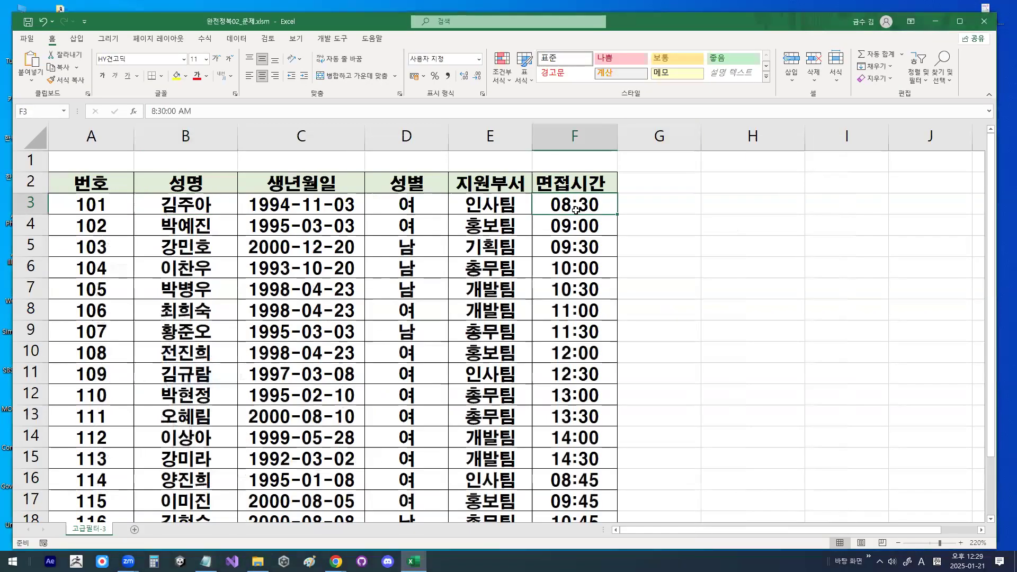
Enter the formula =F3>=12 in cell G3 to test the first 면접시간 value against 12
{"action": "scroll", "coordinate": [731, 239], "scroll_direction": "up", "scroll_amount": 6}
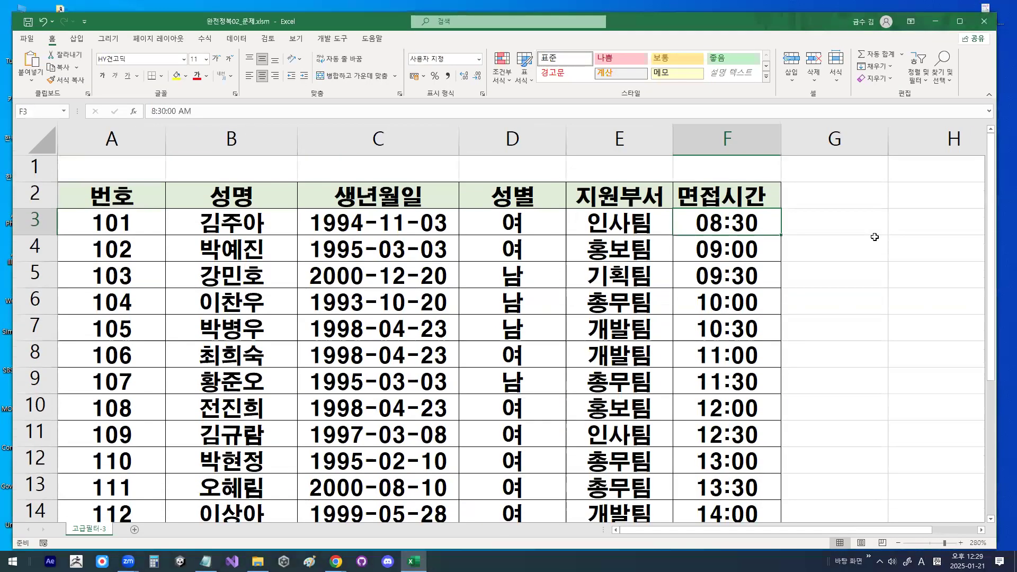
{"action": "left_click", "coordinate": [869, 223]}
{"action": "left_click", "coordinate": [981, 529]}
{"action": "left_click", "coordinate": [981, 530]}
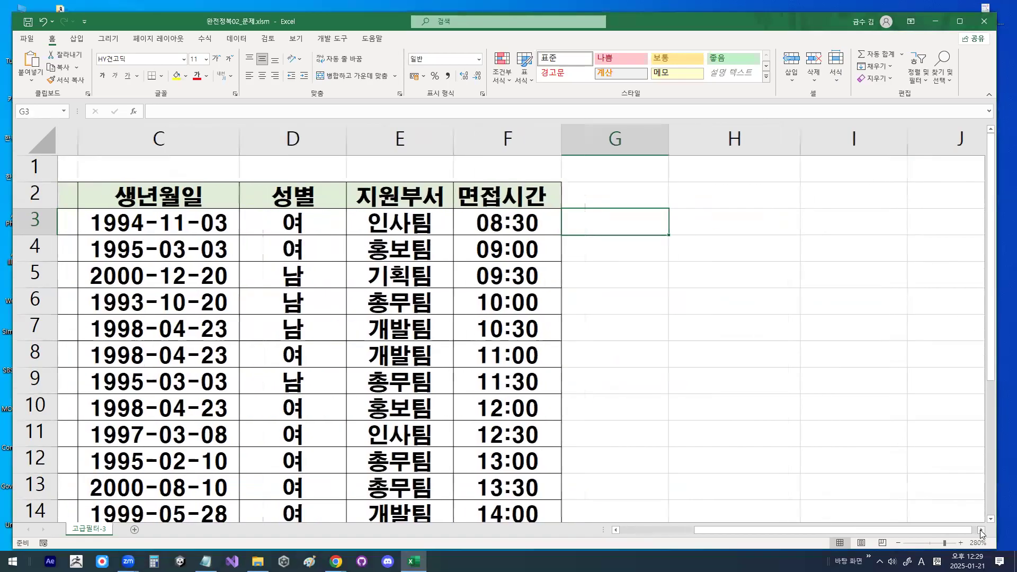
{"action": "left_click", "coordinate": [981, 530]}
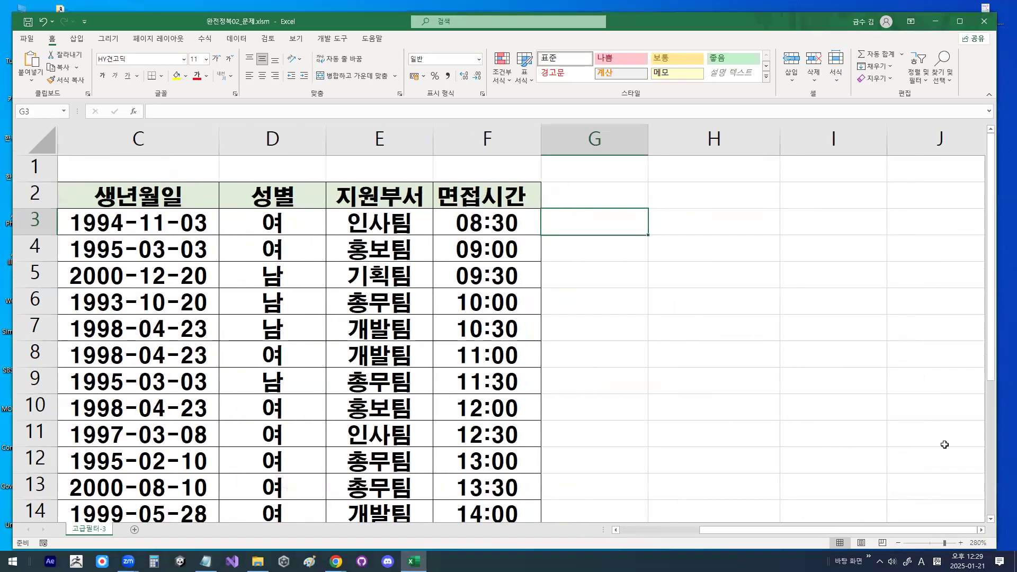
{"action": "type", "text": "="}
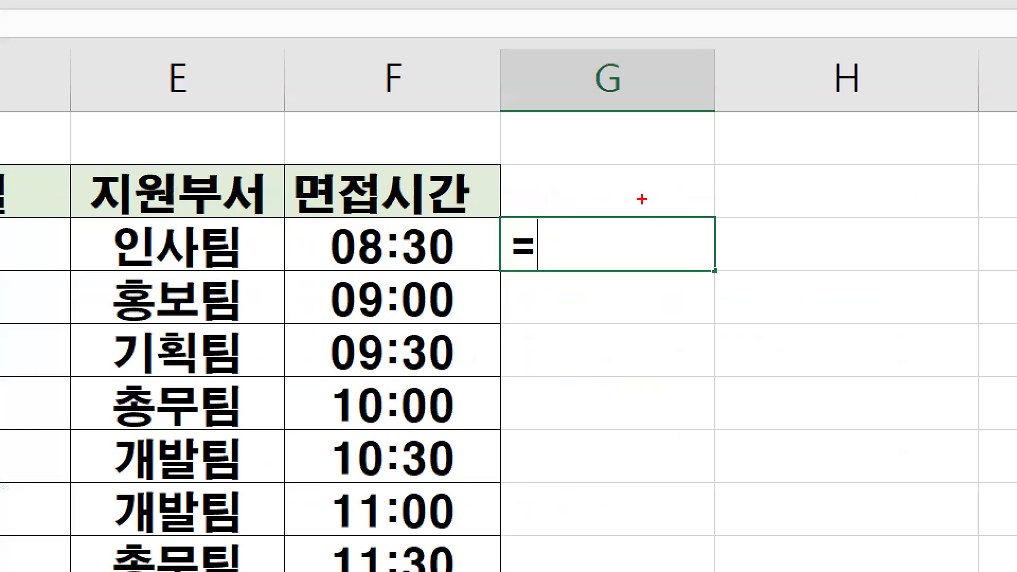
{"action": "left_click_drag", "start_coordinate": [609, 206], "coordinate": [634, 233]}
{"action": "left_click", "coordinate": [495, 222]}
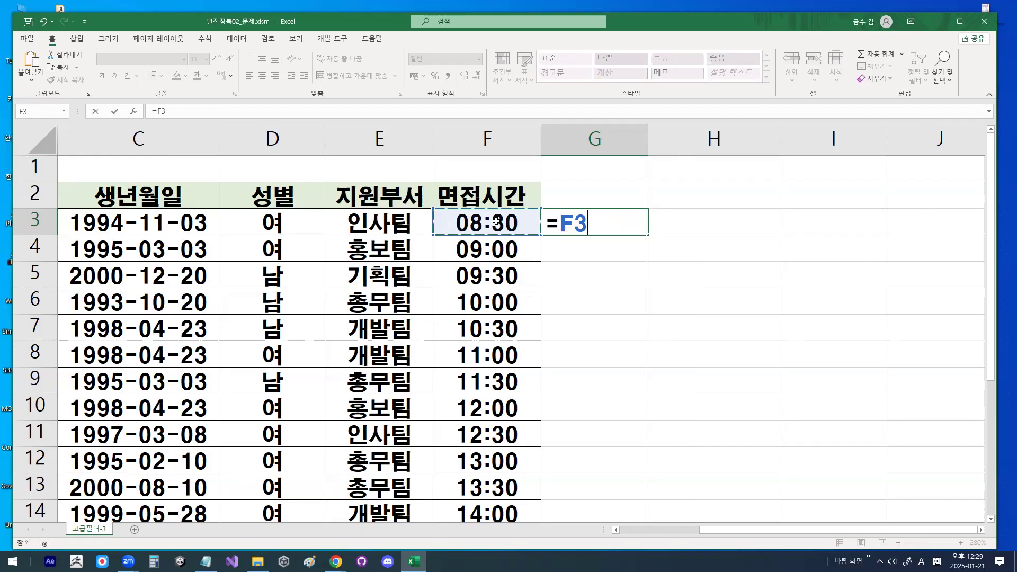
{"action": "type", "text": ">="}
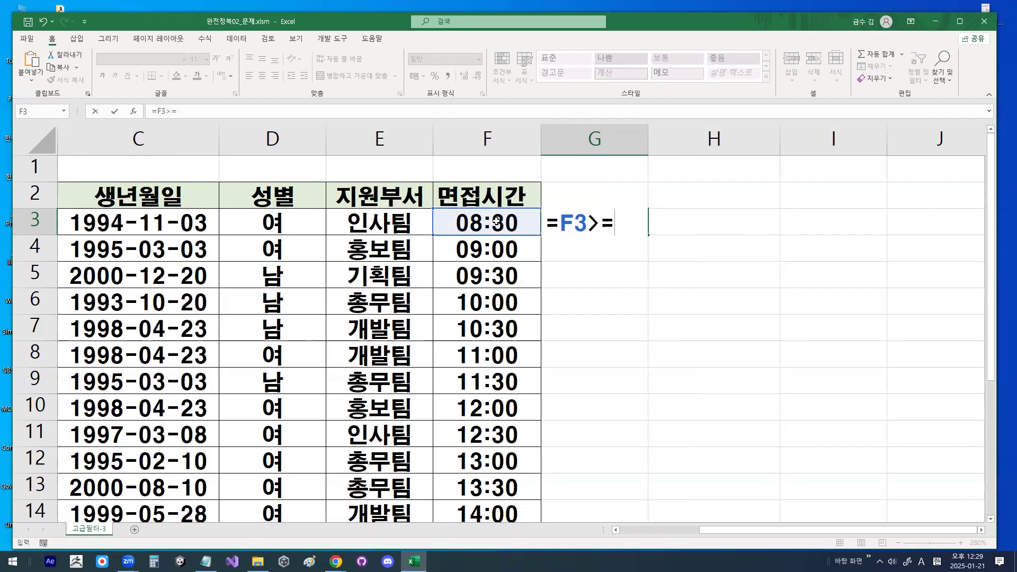
{"action": "type", "text": "12"}
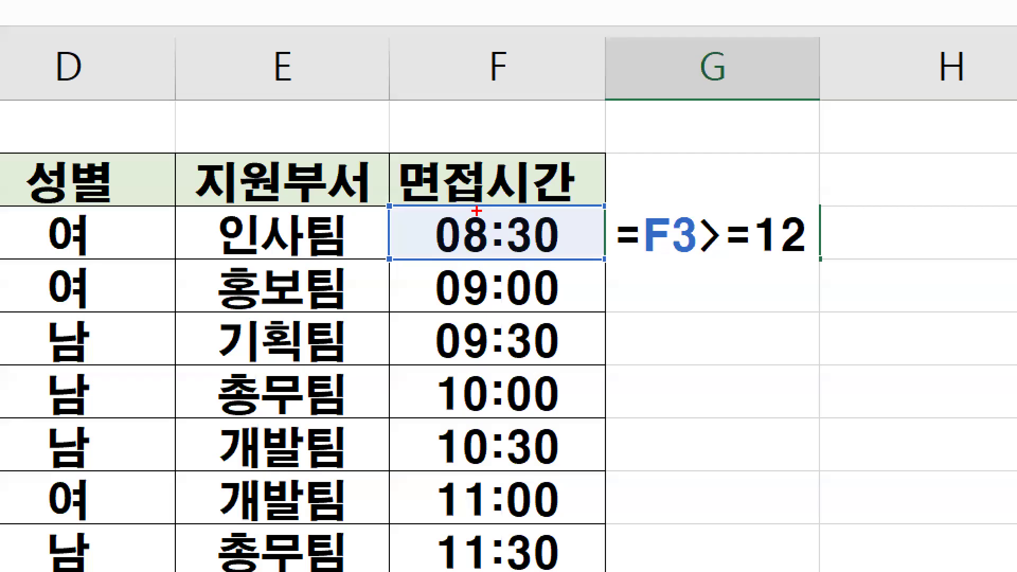
{"action": "left_click_drag", "start_coordinate": [514, 218], "coordinate": [475, 234]}
{"action": "left_click_drag", "start_coordinate": [554, 227], "coordinate": [469, 243]}
{"action": "left_click_drag", "start_coordinate": [813, 243], "coordinate": [800, 233]}
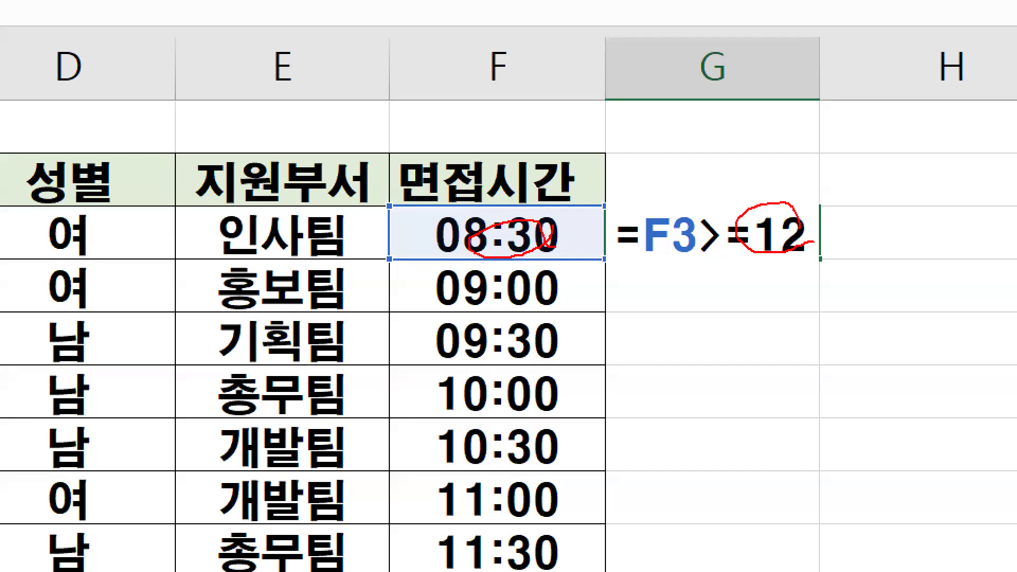
{"action": "key", "text": "Escape"}
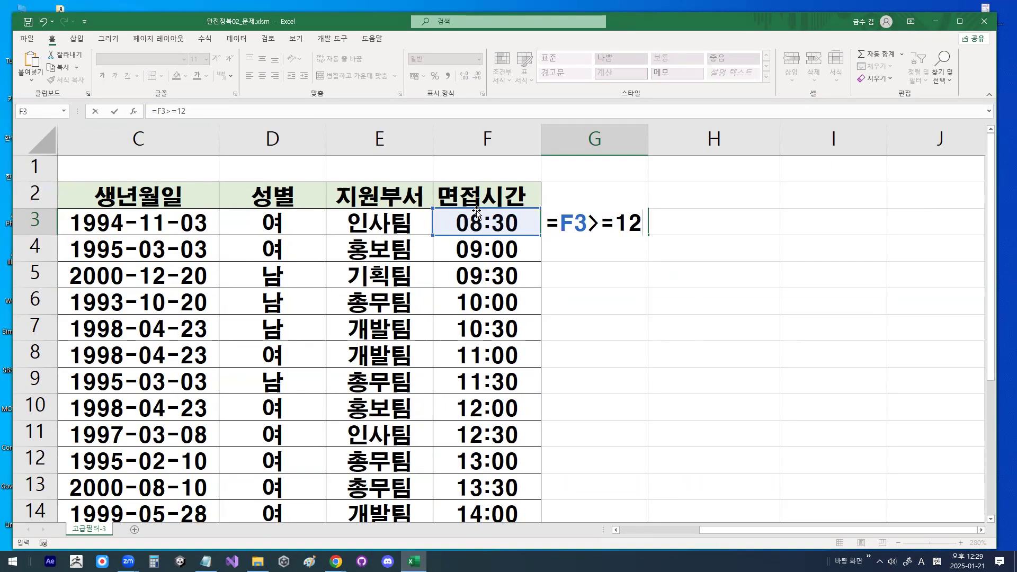
{"action": "key", "text": "Return"}
Set the first 면접시간 value in cell F3 to 12:00
{"action": "left_click", "coordinate": [473, 227]}
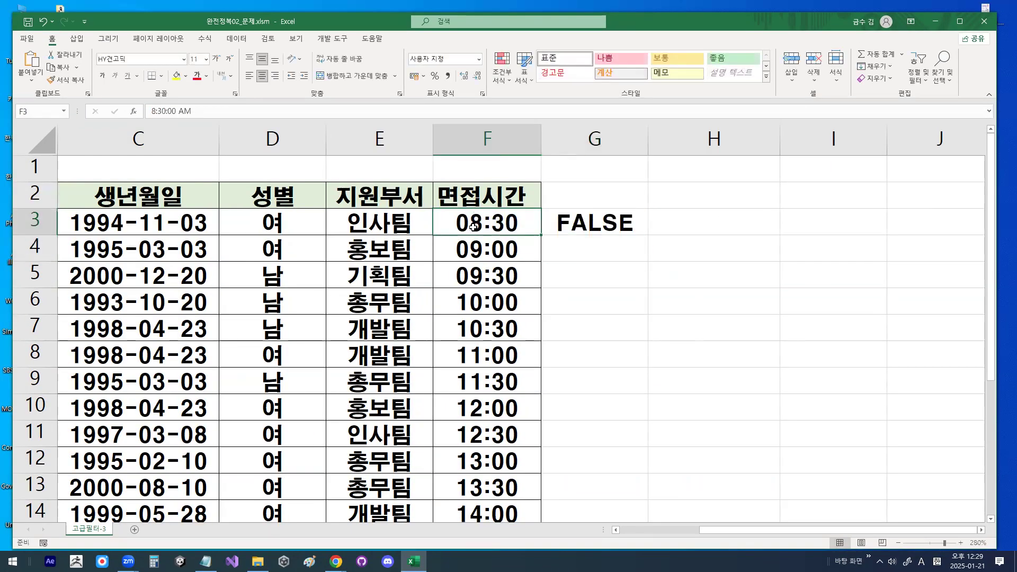
{"action": "type", "text": "12"}
{"action": "type", "text": ":00"}
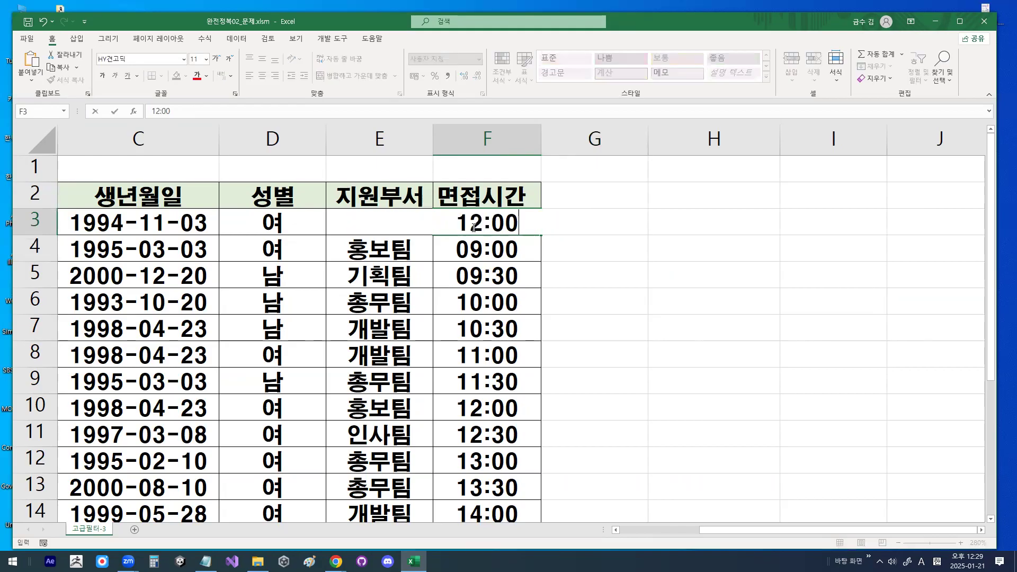
{"action": "key", "text": "Return"}
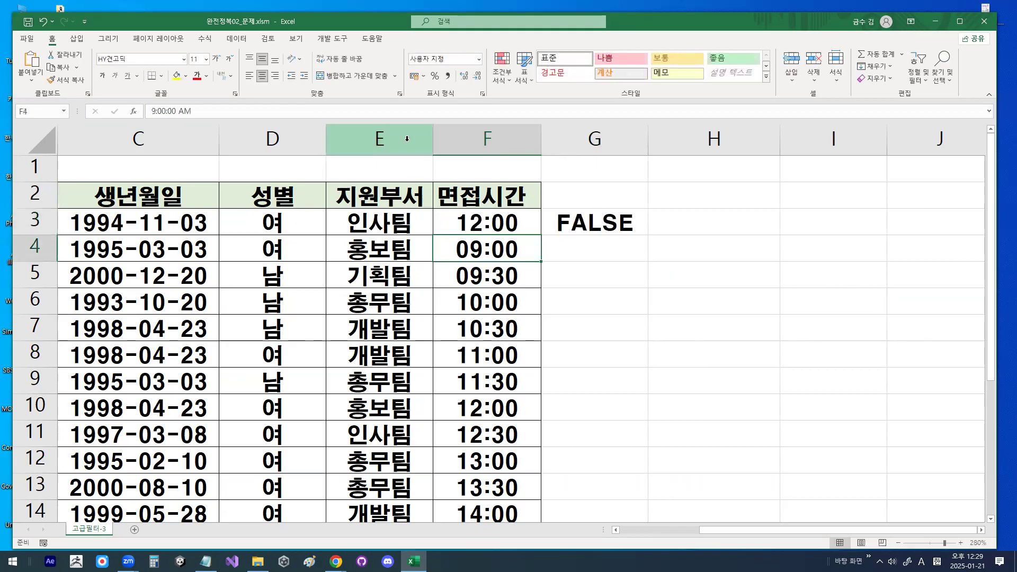
Compare the time in cell F3 with the plain number used in G3's comparison formula and check G3's result, leaving the formula as is
{"action": "left_click", "coordinate": [489, 217]}
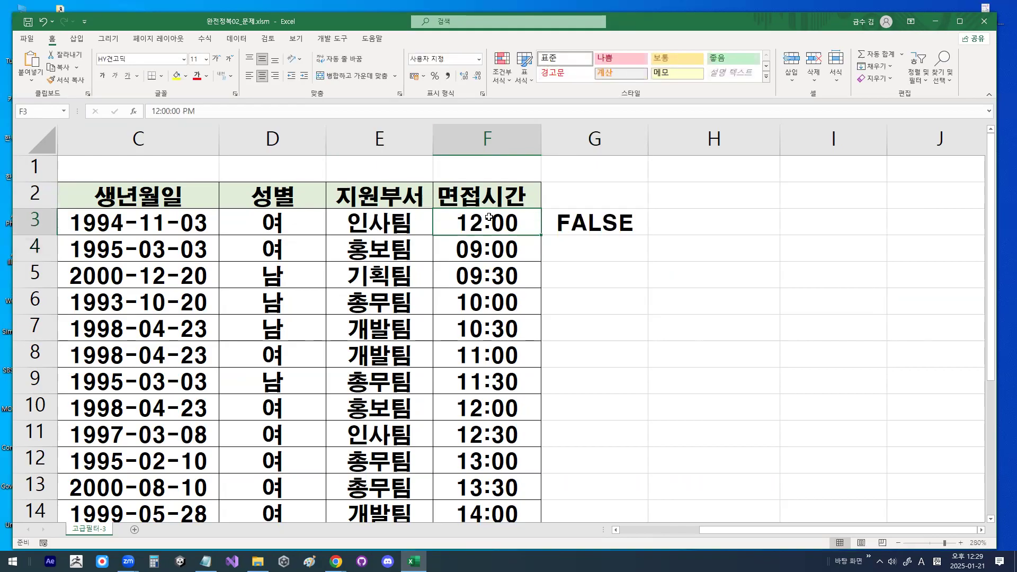
{"action": "left_click", "coordinate": [571, 223]}
{"action": "key", "text": "ctrl+1"}
{"action": "left_click", "coordinate": [501, 228]}
{"action": "mouse_move", "coordinate": [523, 226]}
{"action": "left_mouse_down"}
{"action": "mouse_move", "coordinate": [443, 262]}
{"action": "mouse_move", "coordinate": [501, 231]}
{"action": "left_mouse_up"}
{"action": "key", "text": "Escape"}
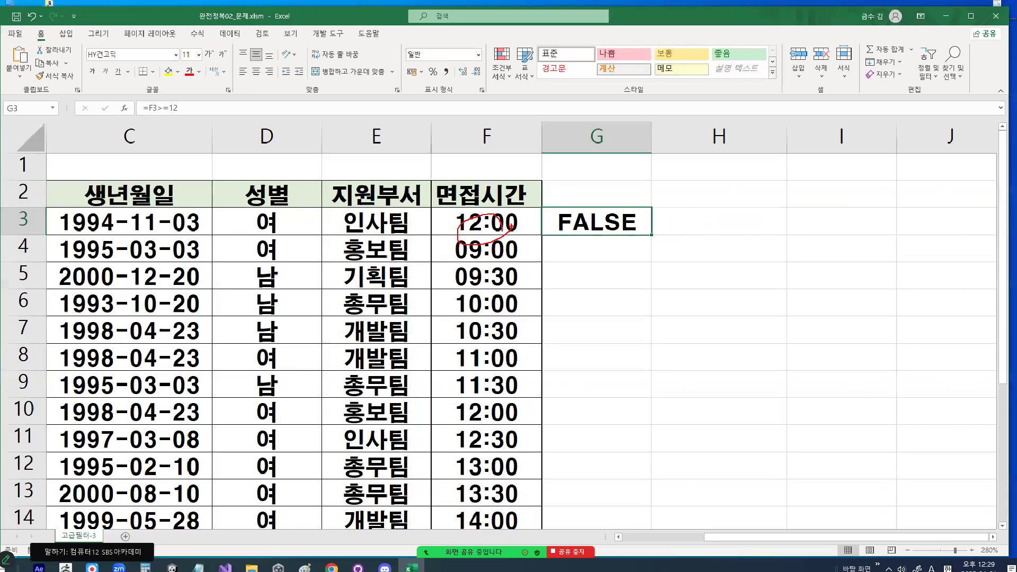
{"action": "double_click", "coordinate": [640, 225]}
{"action": "key", "text": "ctrl+1"}
{"action": "left_click", "coordinate": [647, 219]}
{"action": "mouse_move", "coordinate": [661, 218]}
{"action": "left_mouse_down"}
{"action": "mouse_move", "coordinate": [633, 243]}
{"action": "mouse_move", "coordinate": [659, 210]}
{"action": "left_mouse_up"}
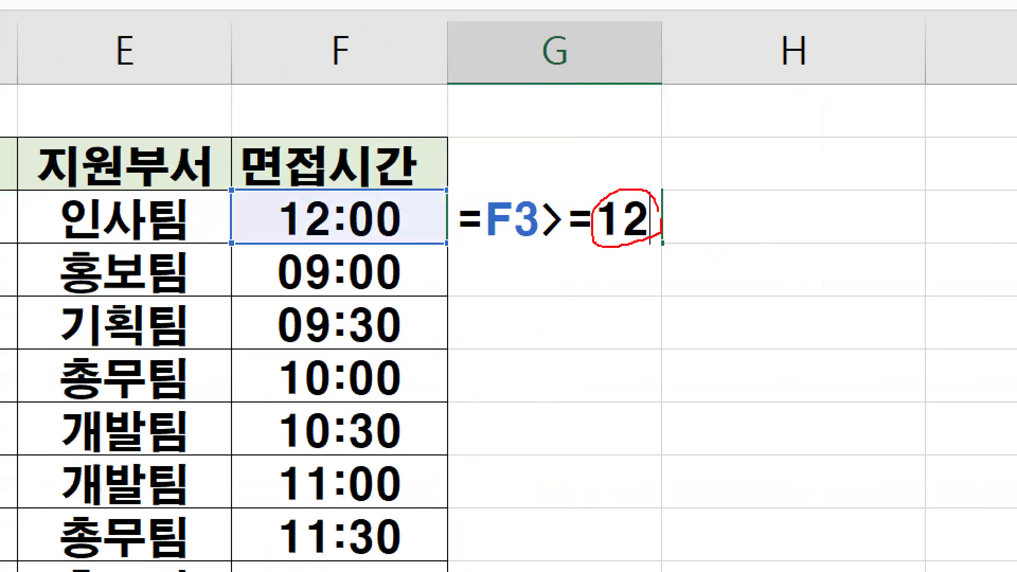
{"action": "left_click_drag", "start_coordinate": [343, 208], "coordinate": [368, 211]}
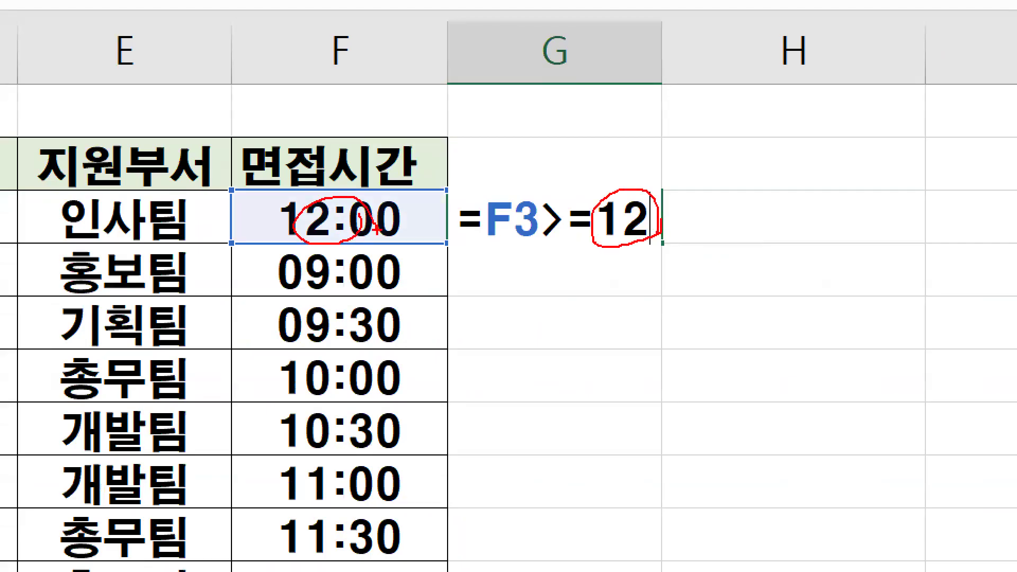
{"action": "key", "text": "Escape"}
{"action": "key", "text": "ctrl+Return"}
{"action": "key", "text": "ctrl+1"}
{"action": "left_click", "coordinate": [486, 183]}
{"action": "mouse_move", "coordinate": [486, 183]}
{"action": "left_mouse_down"}
{"action": "mouse_move", "coordinate": [576, 204]}
{"action": "mouse_move", "coordinate": [551, 222]}
{"action": "left_mouse_up"}
{"action": "key", "text": "Escape"}
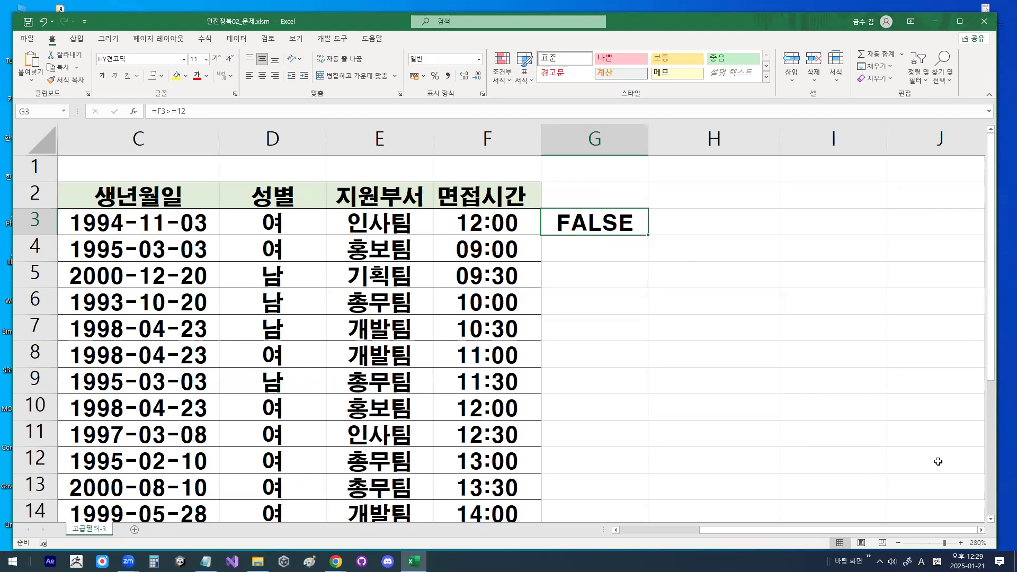
Enter the time 12:00 in the empty cell K13
{"action": "left_click", "coordinate": [982, 530]}
{"action": "left_click", "coordinate": [982, 530]}
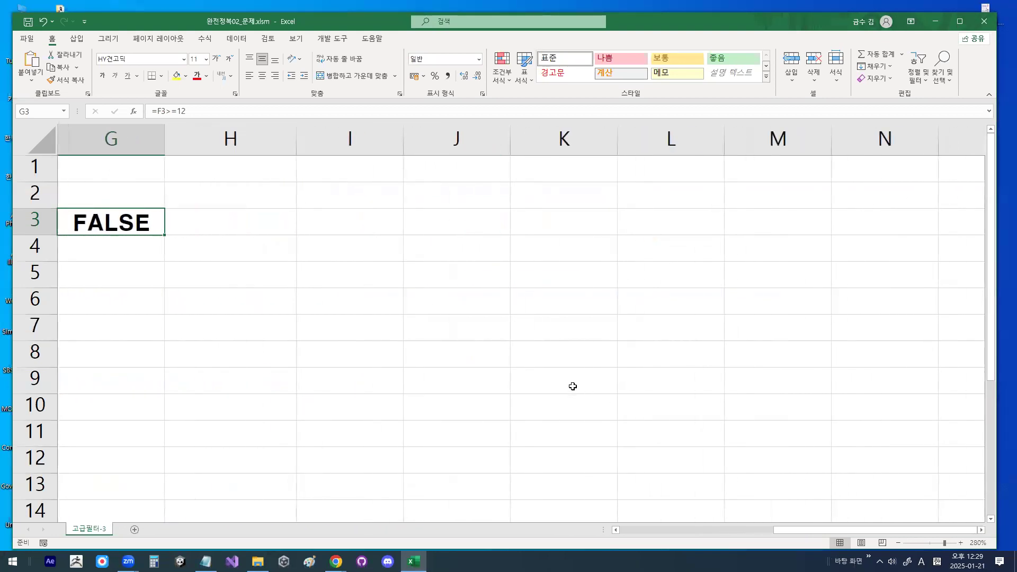
{"action": "scroll", "coordinate": [572, 386], "scroll_direction": "down", "scroll_amount": 2}
{"action": "left_click", "coordinate": [547, 327]}
{"action": "type", "text": "12:00"}
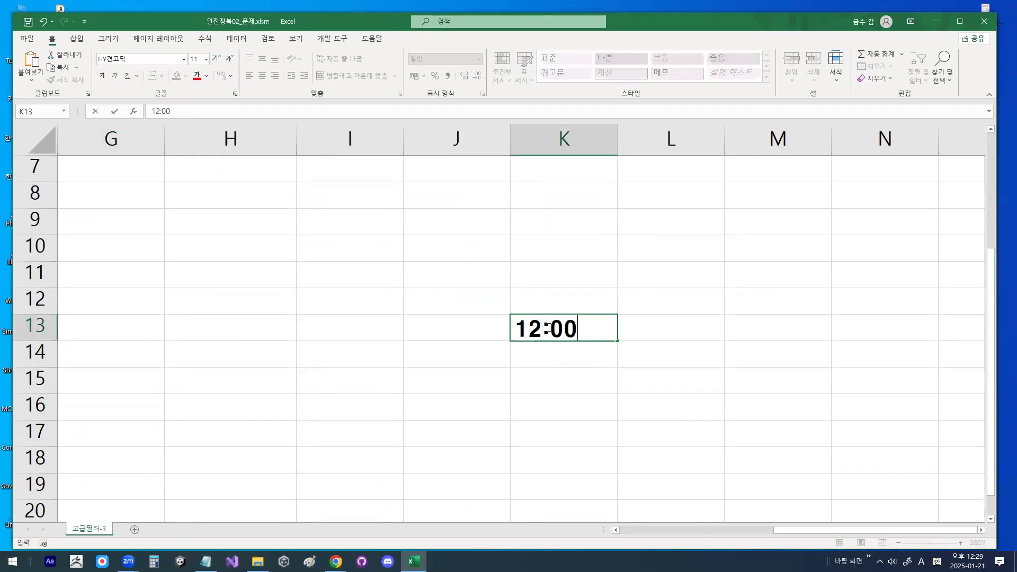
{"action": "key", "text": "Return"}
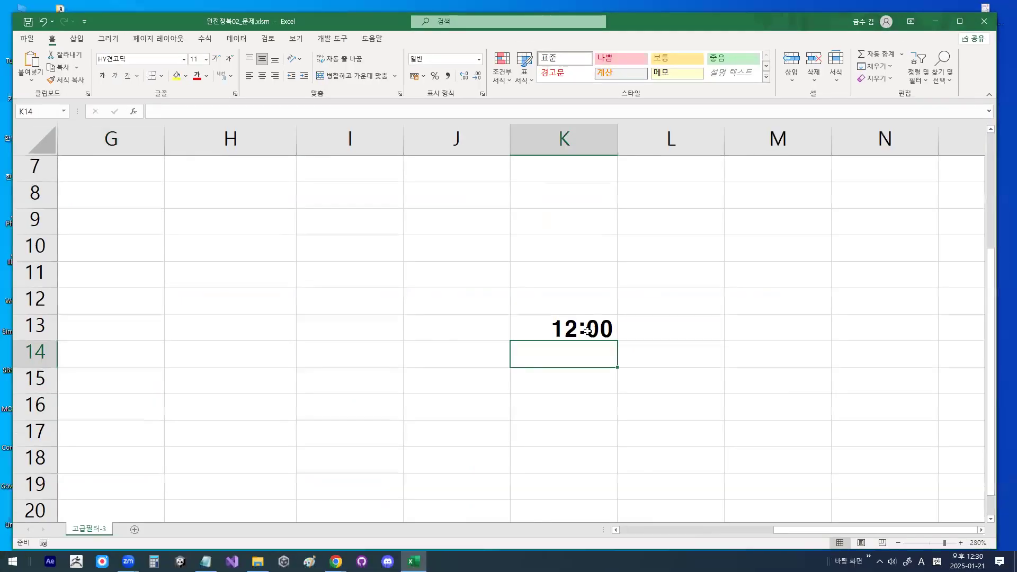
View the number format of cell K13 in the 셀 서식 dialog and close it without changing anything
{"action": "left_click", "coordinate": [600, 303]}
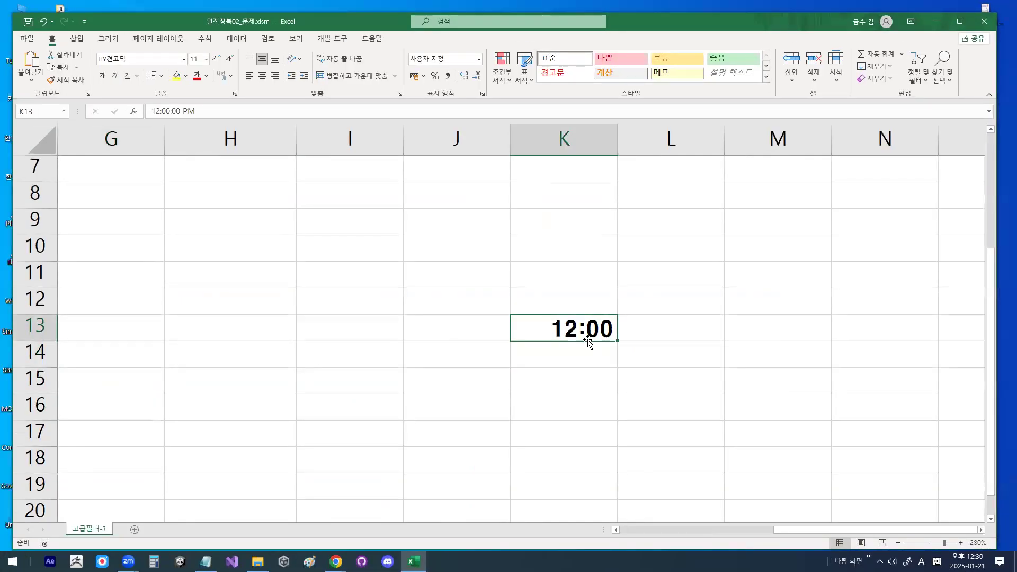
{"action": "mouse_move", "coordinate": [619, 331]}
{"action": "left_mouse_down"}
{"action": "mouse_move", "coordinate": [541, 331]}
{"action": "mouse_move", "coordinate": [639, 298]}
{"action": "left_mouse_up"}
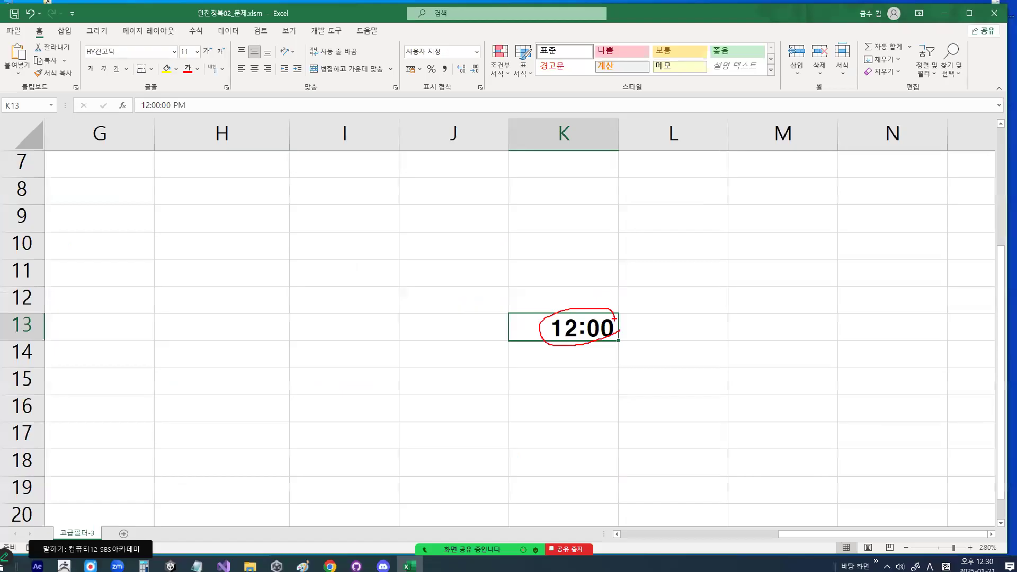
{"action": "key", "text": "Escape"}
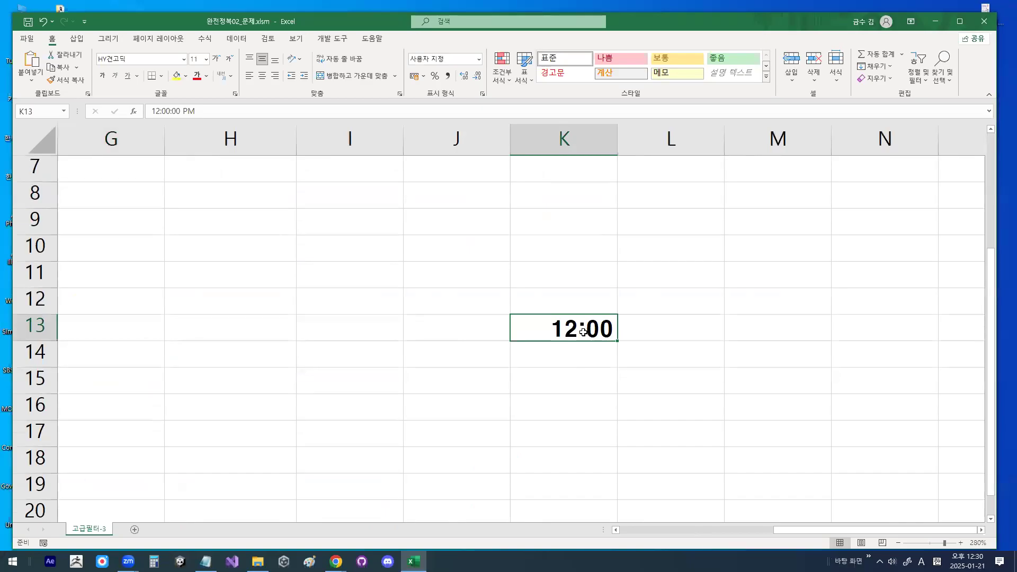
{"action": "mouse_move", "coordinate": [406, 187]}
{"action": "left_mouse_down"}
{"action": "mouse_move", "coordinate": [369, 184]}
{"action": "mouse_move", "coordinate": [394, 214]}
{"action": "mouse_move", "coordinate": [450, 195]}
{"action": "mouse_move", "coordinate": [424, 196]}
{"action": "mouse_move", "coordinate": [469, 199]}
{"action": "left_mouse_up"}
{"action": "mouse_move", "coordinate": [408, 176]}
{"action": "left_mouse_down"}
{"action": "mouse_move", "coordinate": [398, 257]}
{"action": "mouse_move", "coordinate": [491, 239]}
{"action": "left_mouse_up"}
{"action": "mouse_move", "coordinate": [453, 194]}
{"action": "left_mouse_down"}
{"action": "mouse_move", "coordinate": [420, 272]}
{"action": "mouse_move", "coordinate": [498, 259]}
{"action": "left_mouse_up"}
{"action": "mouse_move", "coordinate": [503, 204]}
{"action": "left_mouse_down"}
{"action": "mouse_move", "coordinate": [503, 275]}
{"action": "mouse_move", "coordinate": [553, 233]}
{"action": "left_mouse_up"}
{"action": "mouse_move", "coordinate": [557, 208]}
{"action": "left_mouse_down"}
{"action": "mouse_move", "coordinate": [561, 286]}
{"action": "mouse_move", "coordinate": [566, 276]}
{"action": "left_mouse_up"}
{"action": "mouse_move", "coordinate": [588, 248]}
{"action": "left_mouse_down"}
{"action": "mouse_move", "coordinate": [657, 248]}
{"action": "mouse_move", "coordinate": [621, 291]}
{"action": "left_mouse_up"}
{"action": "left_click_drag", "start_coordinate": [692, 215], "coordinate": [693, 330]}
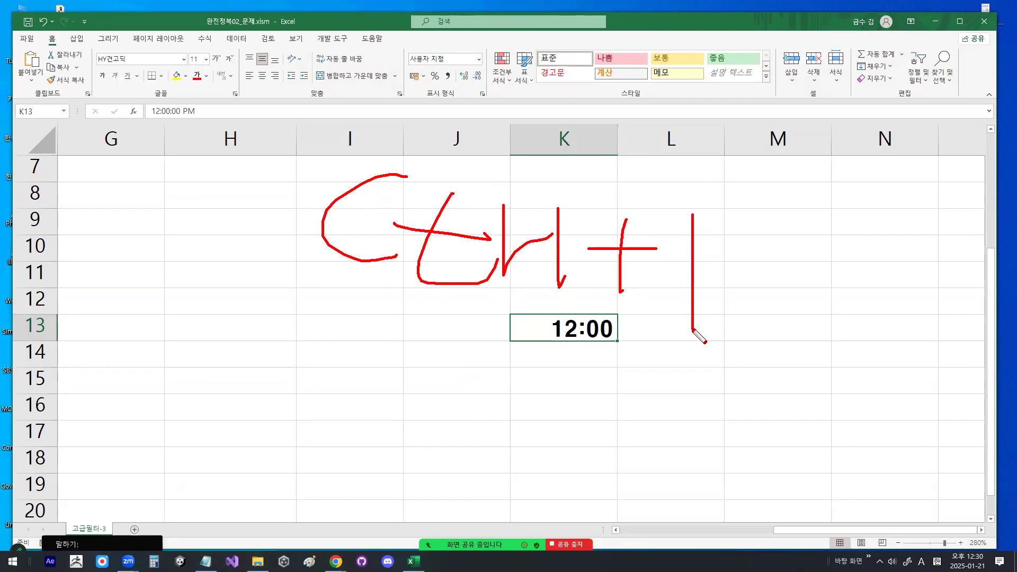
{"action": "key", "text": "Escape"}
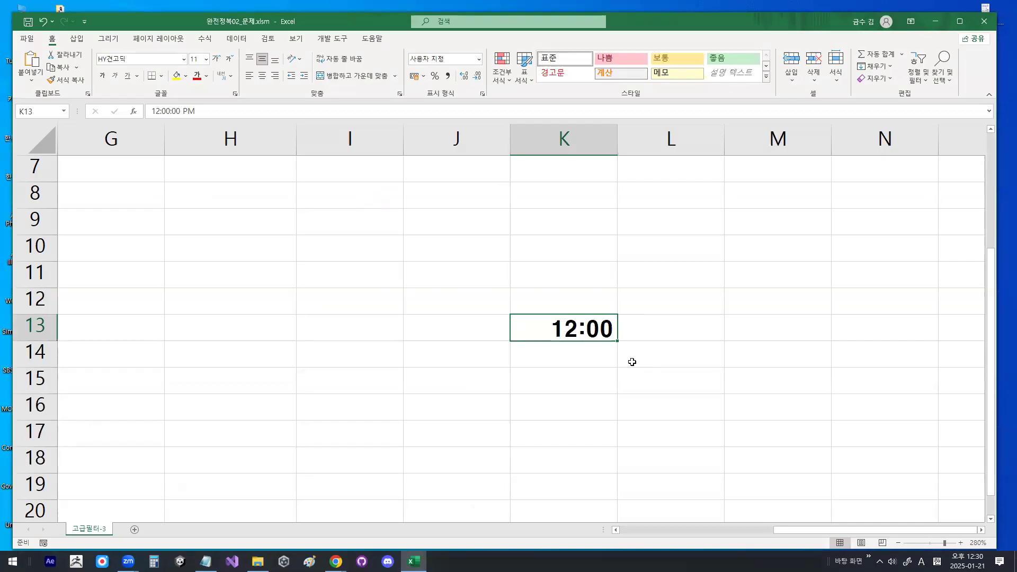
{"action": "key", "text": "ctrl+1"}
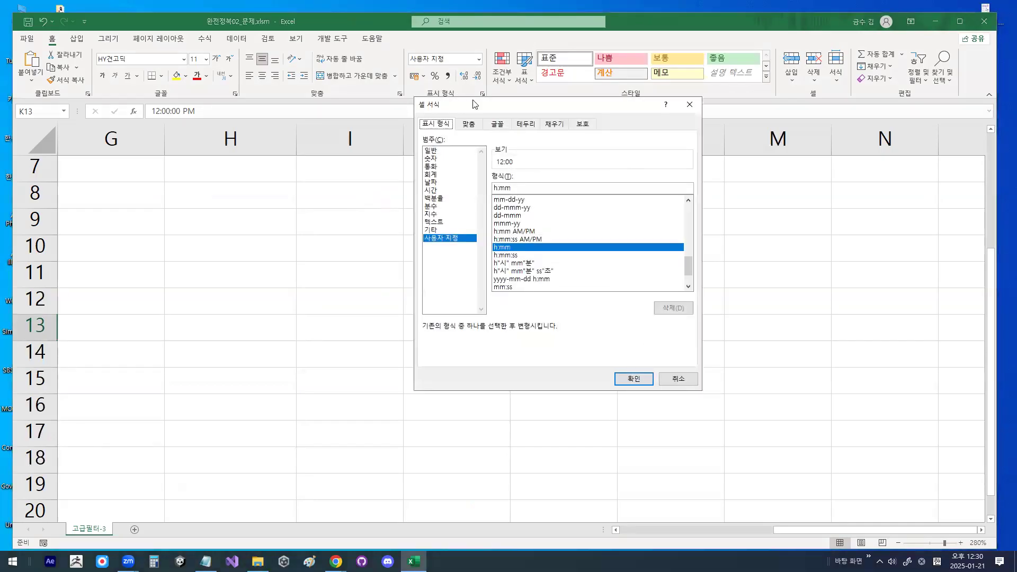
{"action": "left_click", "coordinate": [679, 378]}
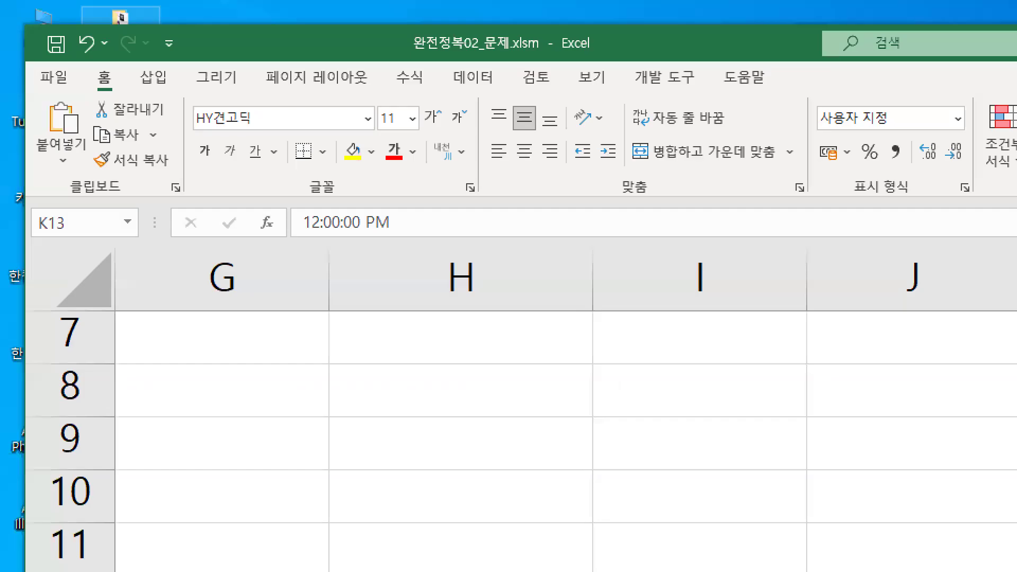
Reopen the 셀 서식 dialog for K13, move it aside to examine the 표시 형식 settings, and cancel it
{"action": "mouse_move", "coordinate": [141, 56]}
{"action": "left_mouse_down"}
{"action": "mouse_move", "coordinate": [145, 82]}
{"action": "mouse_move", "coordinate": [94, 41]}
{"action": "left_mouse_up"}
{"action": "left_click_drag", "start_coordinate": [188, 82], "coordinate": [248, 134]}
{"action": "key", "text": "Escape"}
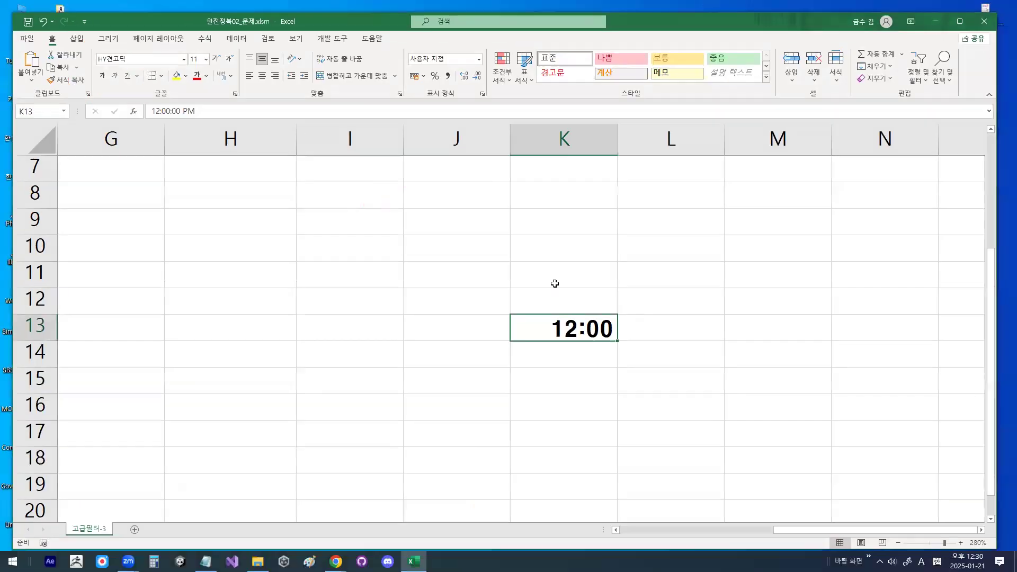
{"action": "key", "text": "ctrl+1"}
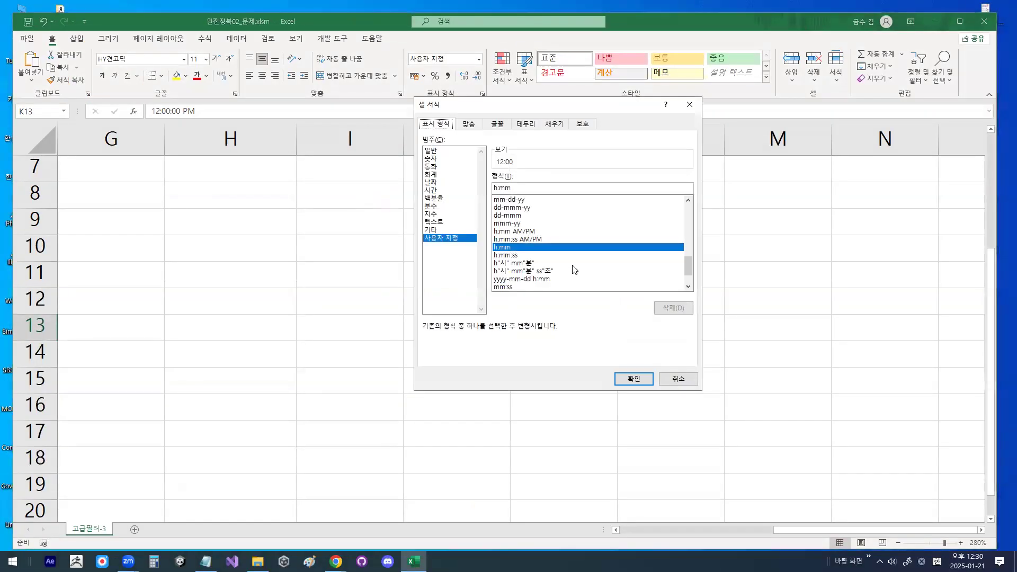
{"action": "mouse_move", "coordinate": [475, 107]}
{"action": "left_mouse_down"}
{"action": "mouse_move", "coordinate": [487, 201]}
{"action": "mouse_move", "coordinate": [455, 223]}
{"action": "mouse_move", "coordinate": [425, 193]}
{"action": "mouse_move", "coordinate": [470, 212]}
{"action": "left_mouse_up"}
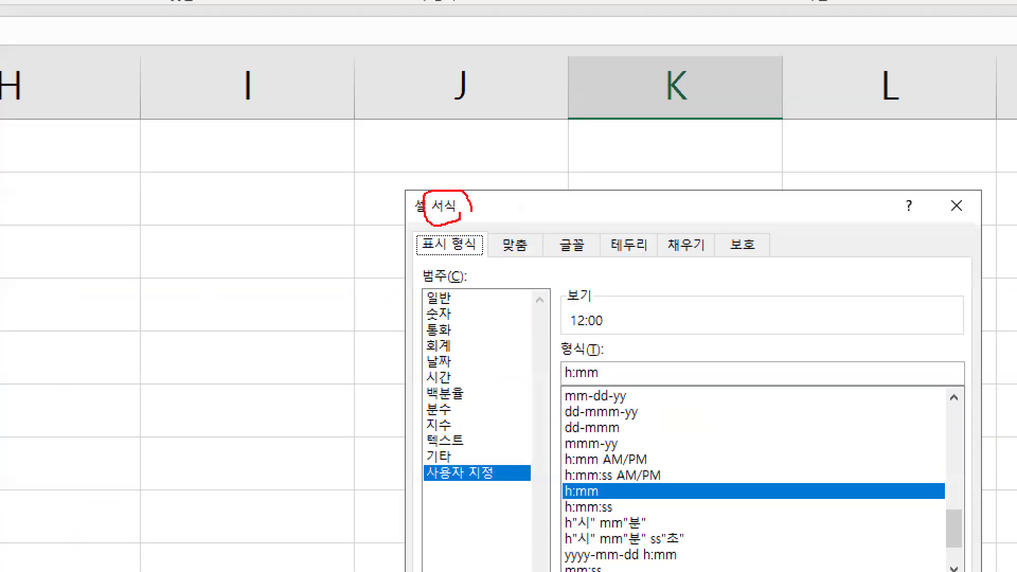
{"action": "left_click_drag", "start_coordinate": [447, 172], "coordinate": [546, 73]}
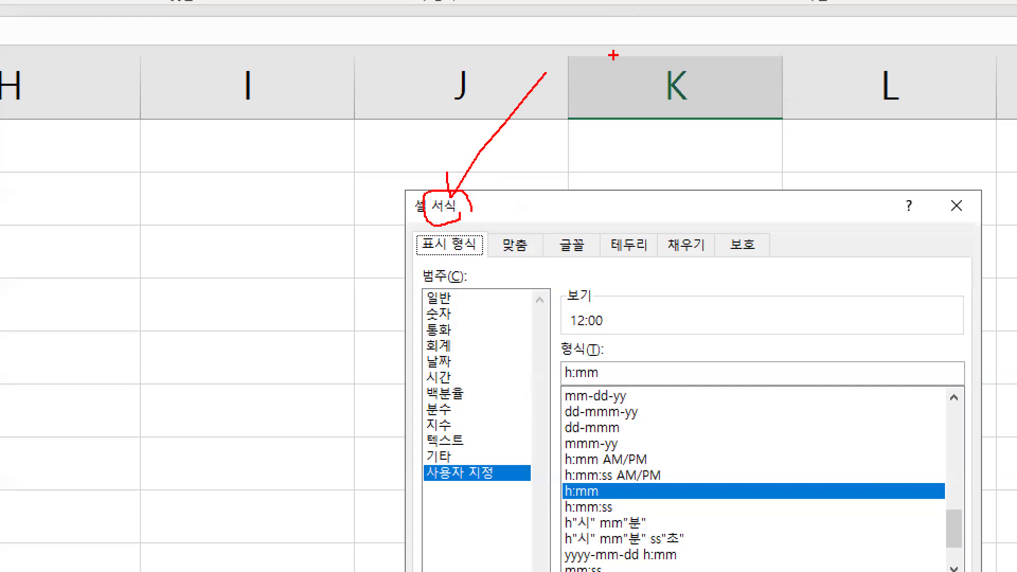
{"action": "key", "text": "Escape"}
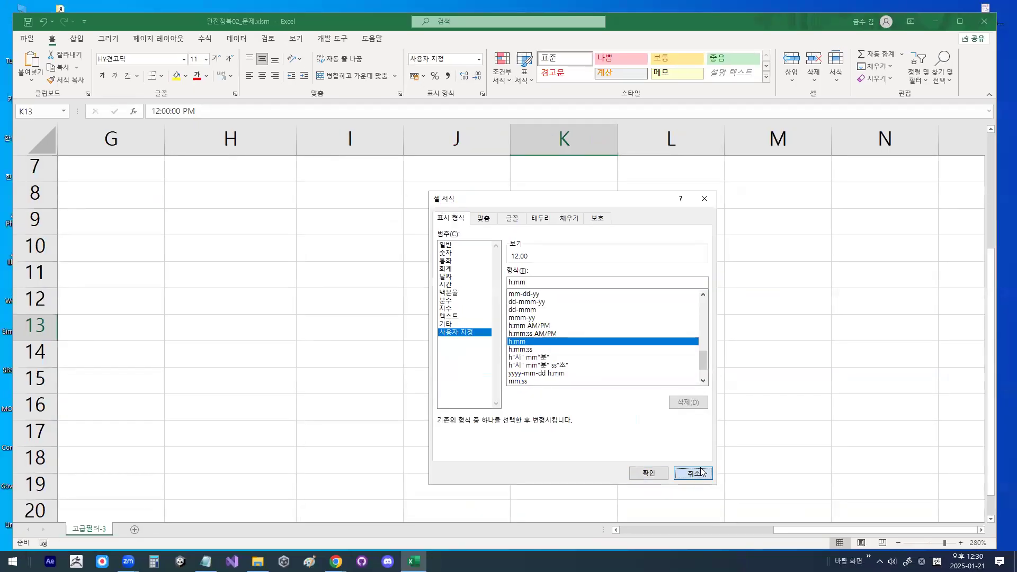
{"action": "left_click", "coordinate": [700, 471]}
Open the cell format settings for K13 and choose the 숫자 category in 표시 형식
{"action": "right_click", "coordinate": [588, 331]}
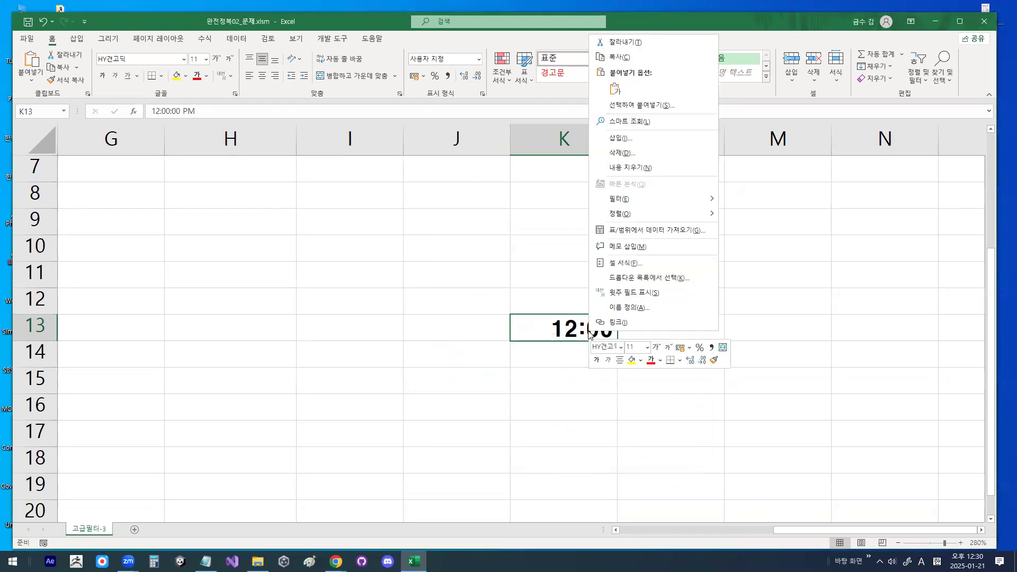
{"action": "left_click", "coordinate": [632, 268]}
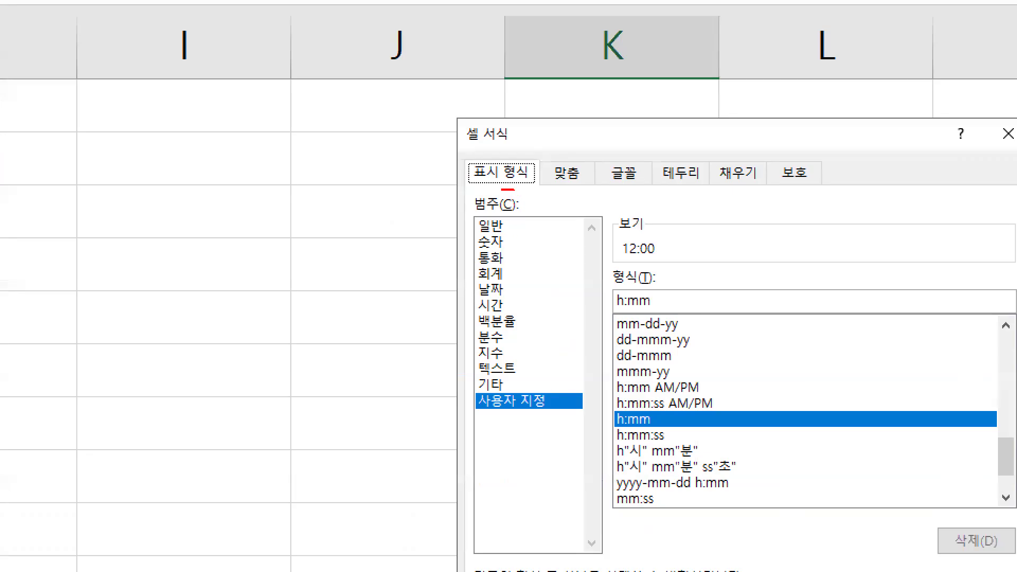
{"action": "left_click_drag", "start_coordinate": [510, 122], "coordinate": [515, 143]}
{"action": "left_click_drag", "start_coordinate": [514, 190], "coordinate": [504, 145]}
{"action": "mouse_move", "coordinate": [500, 257]}
{"action": "left_mouse_down"}
{"action": "mouse_move", "coordinate": [462, 236]}
{"action": "mouse_move", "coordinate": [511, 246]}
{"action": "left_mouse_up"}
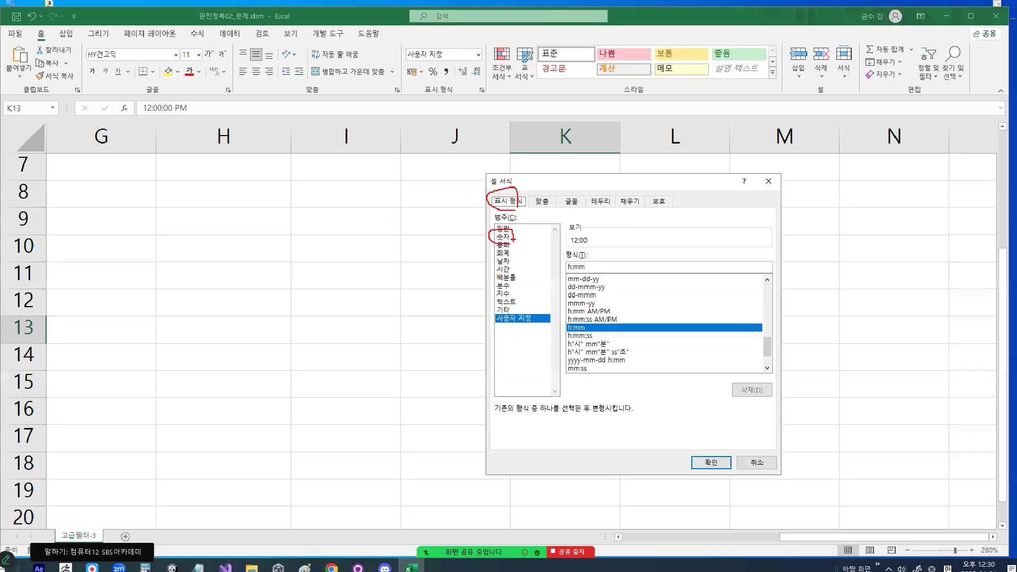
{"action": "left_click", "coordinate": [506, 241]}
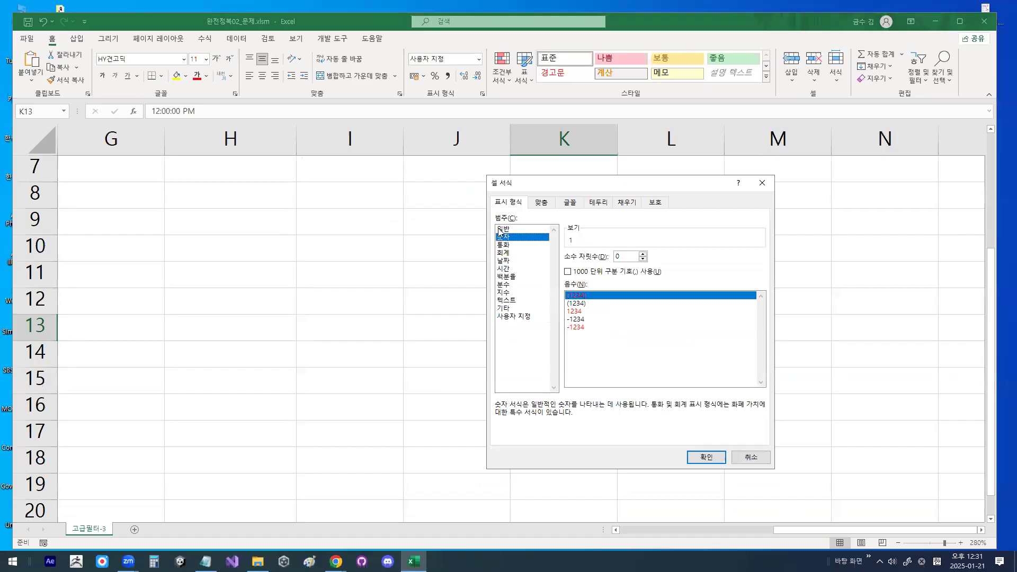
{"action": "mouse_move", "coordinate": [160, 207]}
{"action": "left_mouse_down"}
{"action": "mouse_move", "coordinate": [159, 233]}
{"action": "mouse_move", "coordinate": [166, 208]}
{"action": "left_mouse_up"}
{"action": "left_click_drag", "start_coordinate": [287, 229], "coordinate": [332, 233]}
{"action": "mouse_move", "coordinate": [380, 172]}
{"action": "left_mouse_down"}
{"action": "mouse_move", "coordinate": [361, 227]}
{"action": "mouse_move", "coordinate": [433, 227]}
{"action": "left_mouse_up"}
{"action": "mouse_move", "coordinate": [471, 170]}
{"action": "left_mouse_down"}
{"action": "mouse_move", "coordinate": [461, 204]}
{"action": "mouse_move", "coordinate": [553, 225]}
{"action": "left_mouse_up"}
{"action": "left_click", "coordinate": [551, 173]}
{"action": "left_click_drag", "start_coordinate": [551, 173], "coordinate": [473, 299]}
{"action": "mouse_move", "coordinate": [211, 332]}
{"action": "left_mouse_down"}
{"action": "mouse_move", "coordinate": [201, 392]}
{"action": "mouse_move", "coordinate": [224, 341]}
{"action": "left_mouse_up"}
{"action": "left_click_drag", "start_coordinate": [309, 381], "coordinate": [407, 365]}
{"action": "left_click_drag", "start_coordinate": [424, 314], "coordinate": [424, 424]}
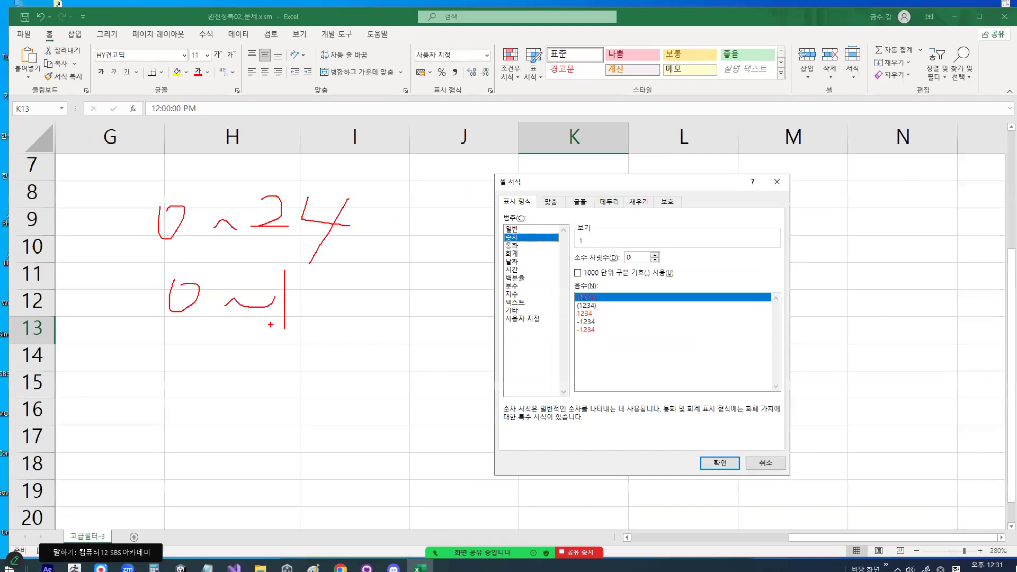
{"action": "key", "text": "Escape"}
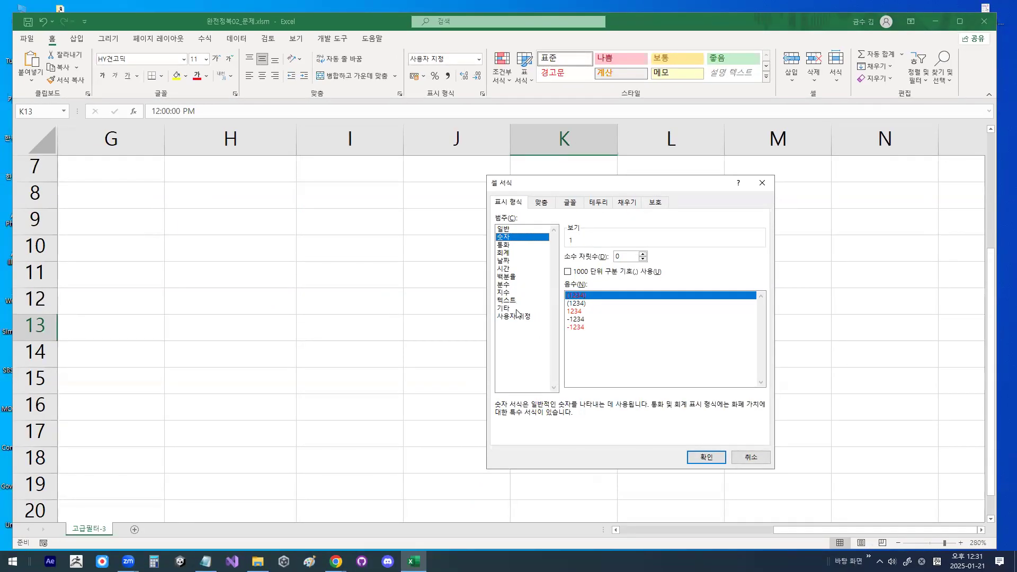
{"action": "key", "text": "ctrl+1"}
{"action": "mouse_move", "coordinate": [528, 233]}
{"action": "left_mouse_down"}
{"action": "mouse_move", "coordinate": [487, 229]}
{"action": "mouse_move", "coordinate": [515, 225]}
{"action": "left_mouse_up"}
{"action": "mouse_move", "coordinate": [708, 270]}
{"action": "left_mouse_down"}
{"action": "mouse_move", "coordinate": [616, 272]}
{"action": "mouse_move", "coordinate": [694, 294]}
{"action": "mouse_move", "coordinate": [761, 276]}
{"action": "left_mouse_up"}
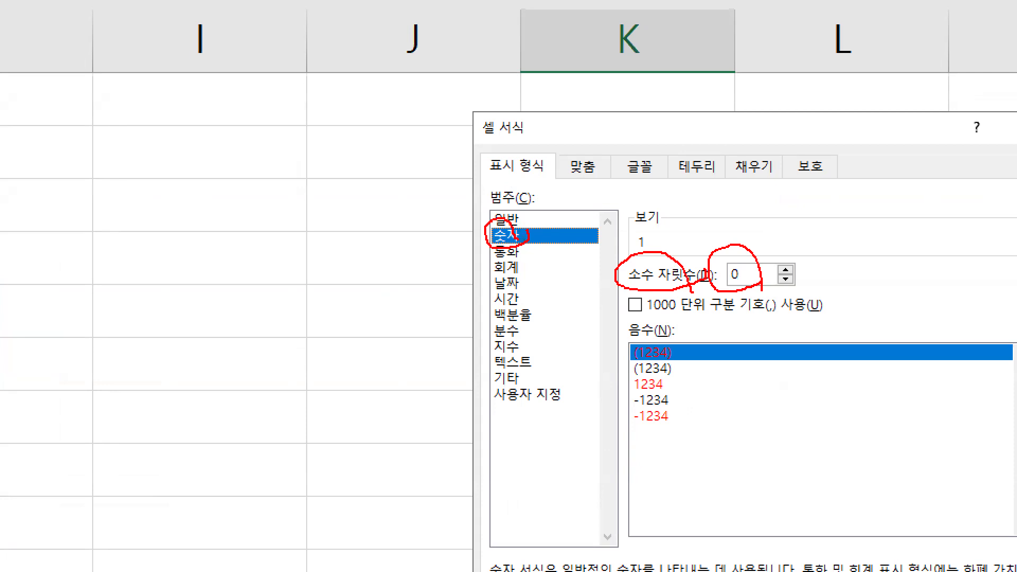
{"action": "key", "text": "Escape"}
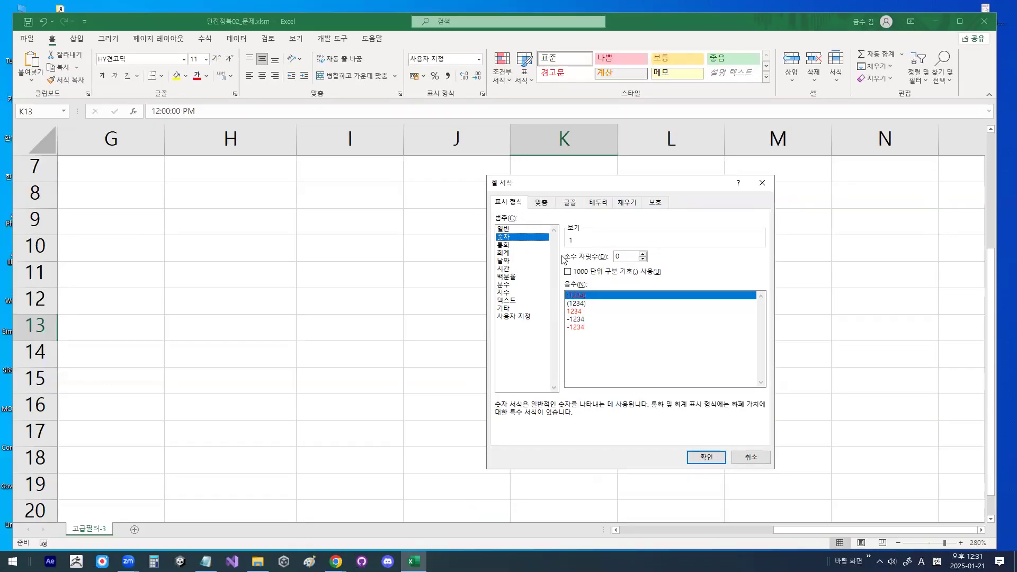
Set 소수 자릿수 to 2 for the 숫자 format, check the preview, and apply it to K13
{"action": "type", "text": "2"}
{"action": "key", "text": "ctrl+1"}
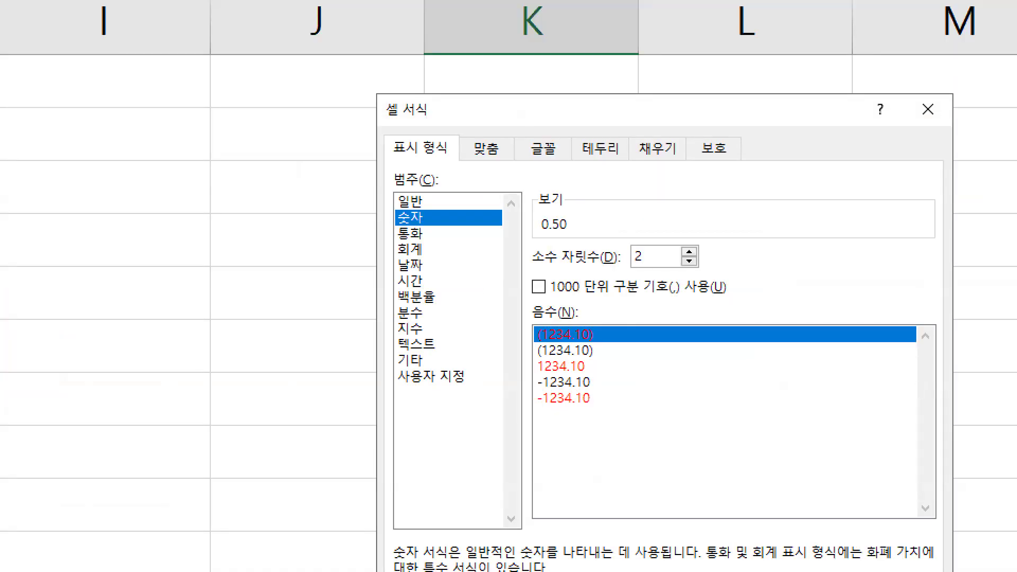
{"action": "mouse_move", "coordinate": [596, 217]}
{"action": "left_mouse_down"}
{"action": "mouse_move", "coordinate": [532, 244]}
{"action": "mouse_move", "coordinate": [585, 211]}
{"action": "left_mouse_up"}
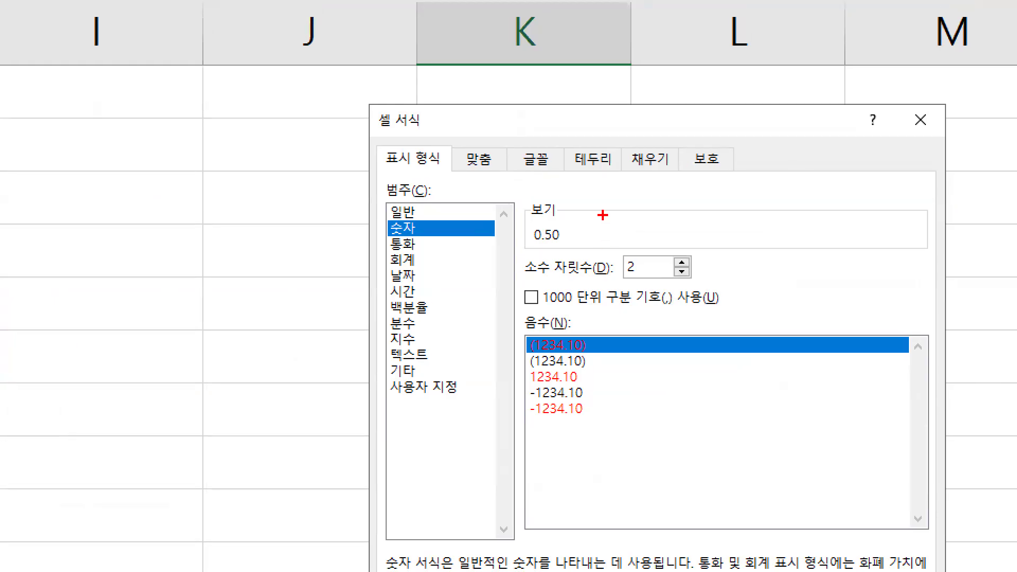
{"action": "mouse_move", "coordinate": [522, 199]}
{"action": "left_mouse_down"}
{"action": "mouse_move", "coordinate": [524, 213]}
{"action": "mouse_move", "coordinate": [559, 151]}
{"action": "left_mouse_up"}
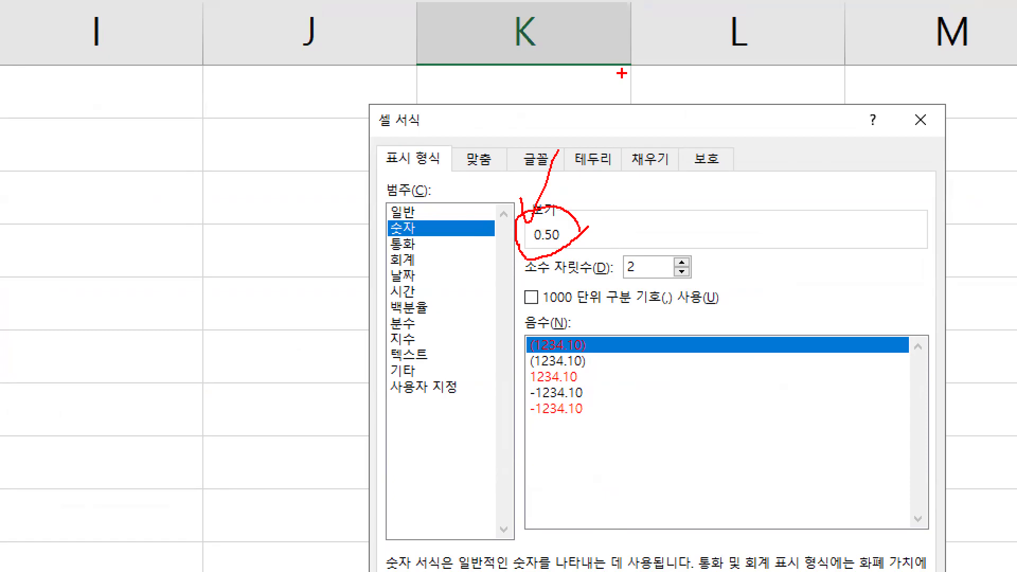
{"action": "key", "text": "Escape"}
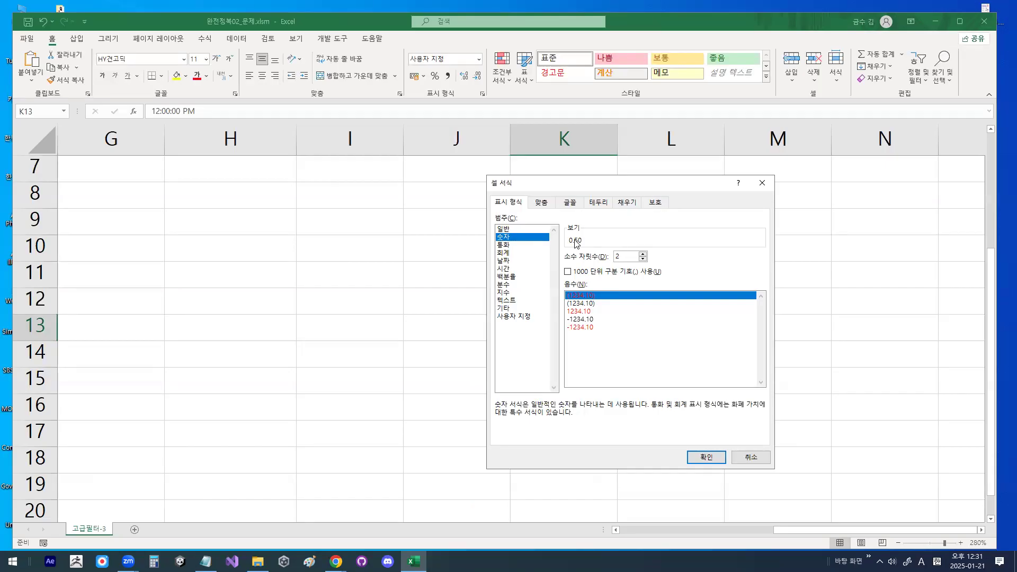
{"action": "key", "text": "ctrl+1"}
{"action": "mouse_move", "coordinate": [594, 235]}
{"action": "left_mouse_down"}
{"action": "mouse_move", "coordinate": [551, 231]}
{"action": "mouse_move", "coordinate": [587, 234]}
{"action": "mouse_move", "coordinate": [595, 300]}
{"action": "left_mouse_up"}
{"action": "left_click_drag", "start_coordinate": [663, 289], "coordinate": [707, 424]}
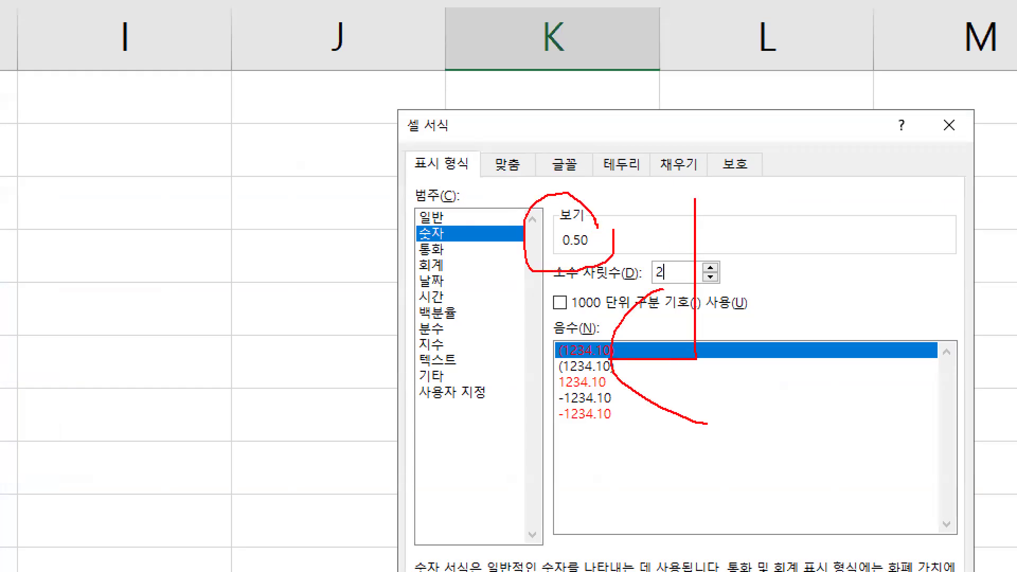
{"action": "key", "text": "Escape"}
{"action": "left_click", "coordinate": [711, 456]}
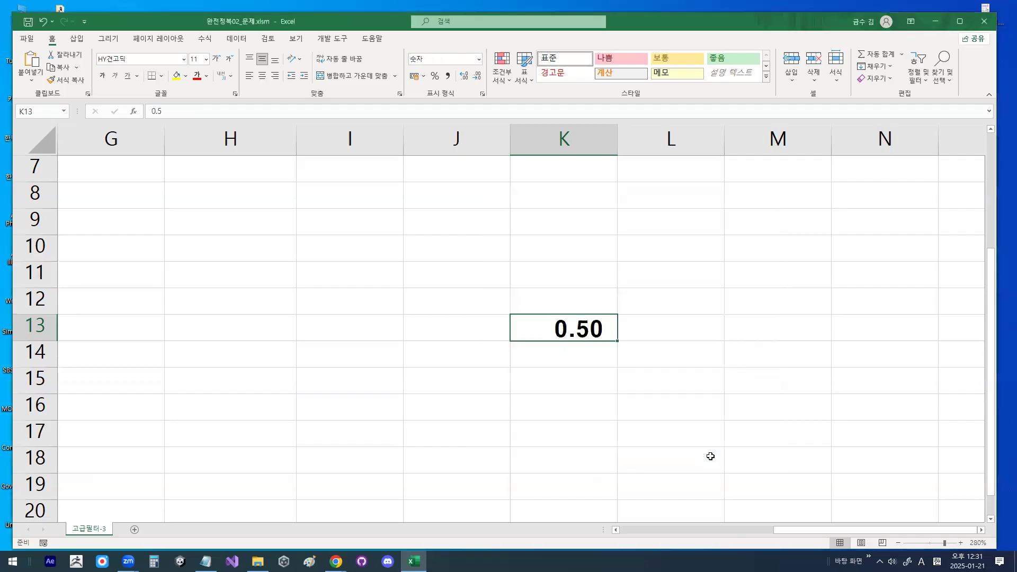
Enter the time 13:00 in K13 to check its decimal equivalent, and clear the cell's contents
{"action": "type", "text": "13:00"}
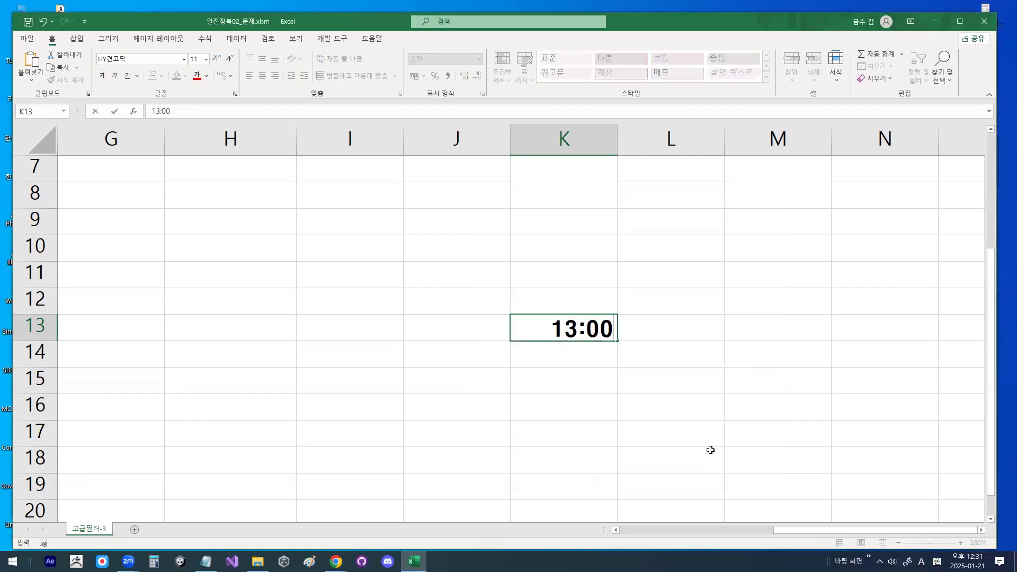
{"action": "key", "text": "Return"}
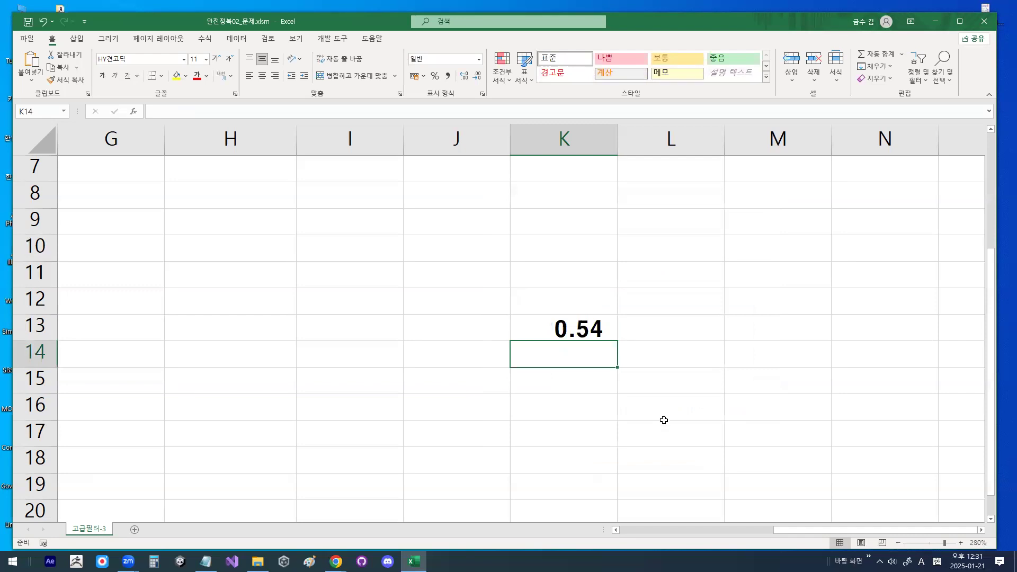
{"action": "left_click", "coordinate": [607, 327]}
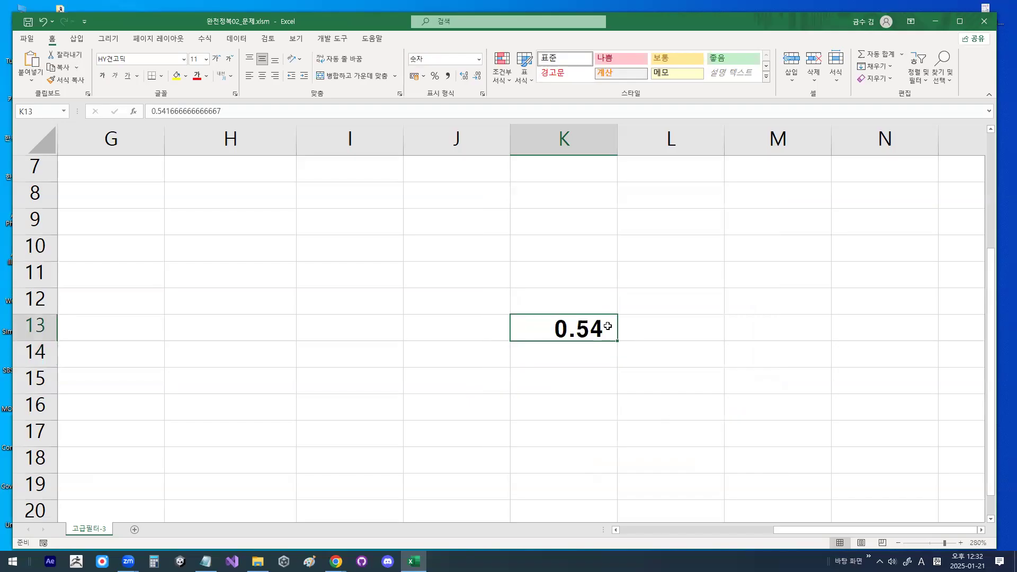
{"action": "key", "text": "Delete"}
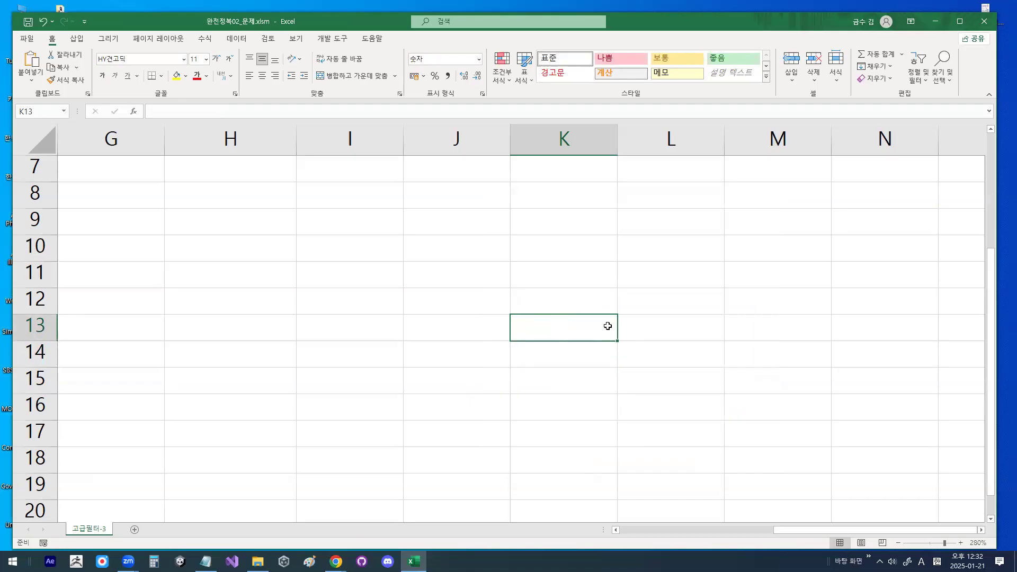
Change the comparison number in G3's formula to 0.5 so that it reads =F3>=0.5
{"action": "key", "text": "Left"}
{"action": "key", "text": "Left"}
{"action": "key", "text": "Left"}
{"action": "key", "text": "Left"}
{"action": "key", "text": "Left"}
{"action": "key", "text": "Left"}
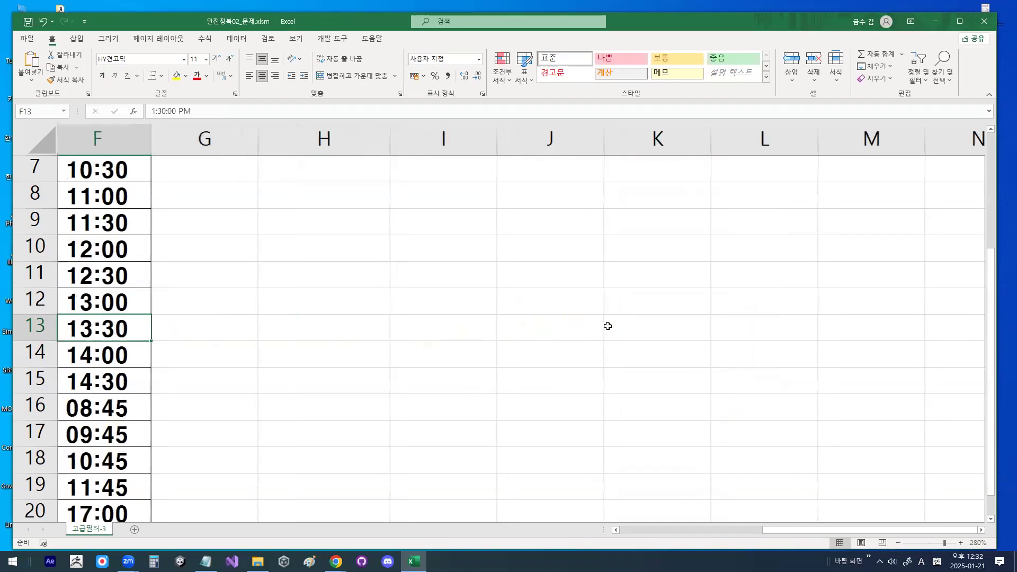
{"action": "key", "text": "Up"}
{"action": "key", "text": "Up"}
{"action": "key", "text": "Up"}
{"action": "key", "text": "Up"}
{"action": "key", "text": "Up"}
{"action": "key", "text": "Up"}
{"action": "key", "text": "Up"}
{"action": "key", "text": "Up"}
{"action": "key", "text": "Up"}
{"action": "key", "text": "Up"}
{"action": "key", "text": "Up"}
{"action": "key", "text": "Down"}
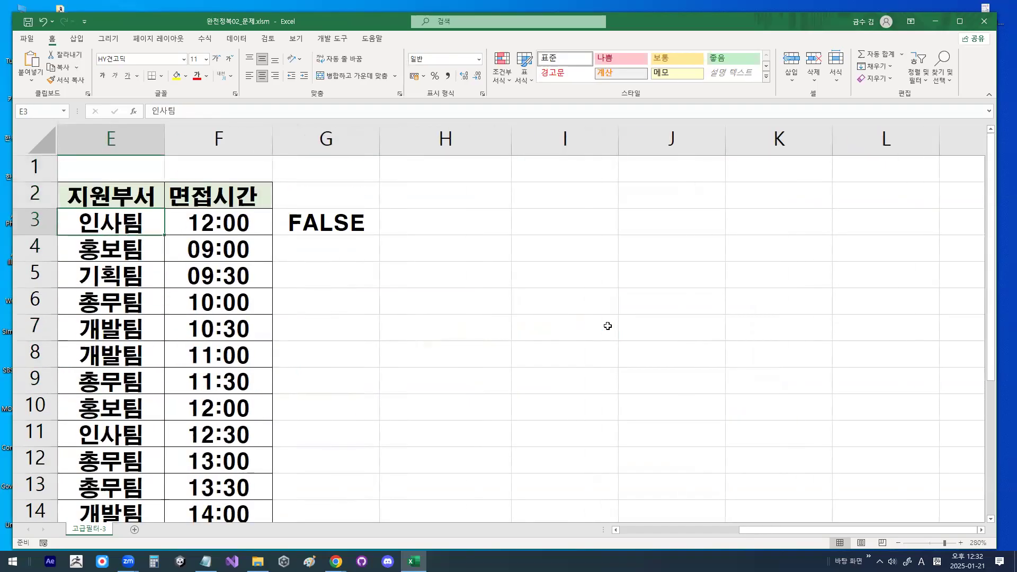
{"action": "double_click", "coordinate": [350, 222]}
{"action": "double_click", "coordinate": [370, 217]}
{"action": "type", "text": "0.5"}
{"action": "key", "text": "Return"}
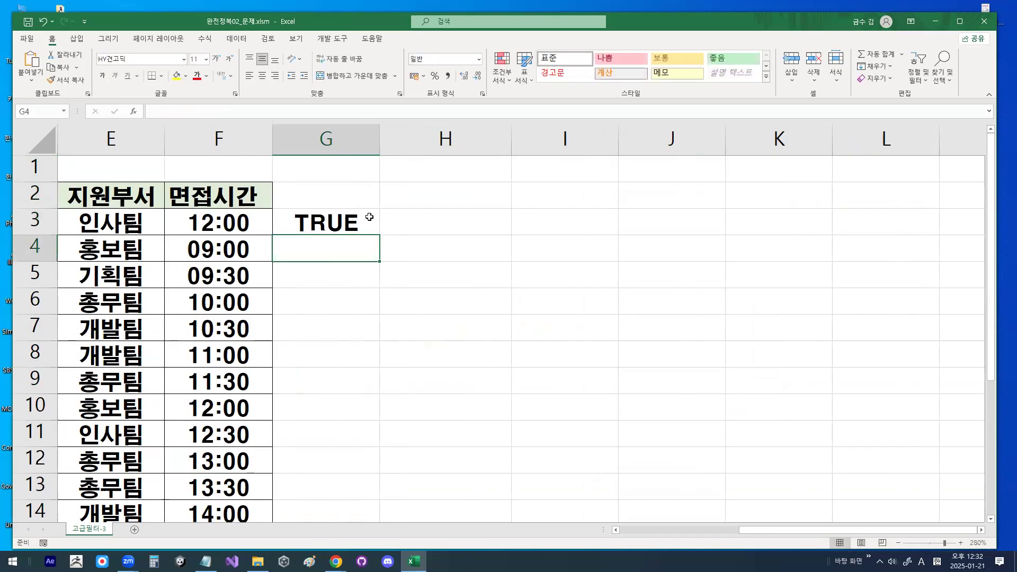
Clear the test comparison formula from cell G3
{"action": "left_click", "coordinate": [292, 216]}
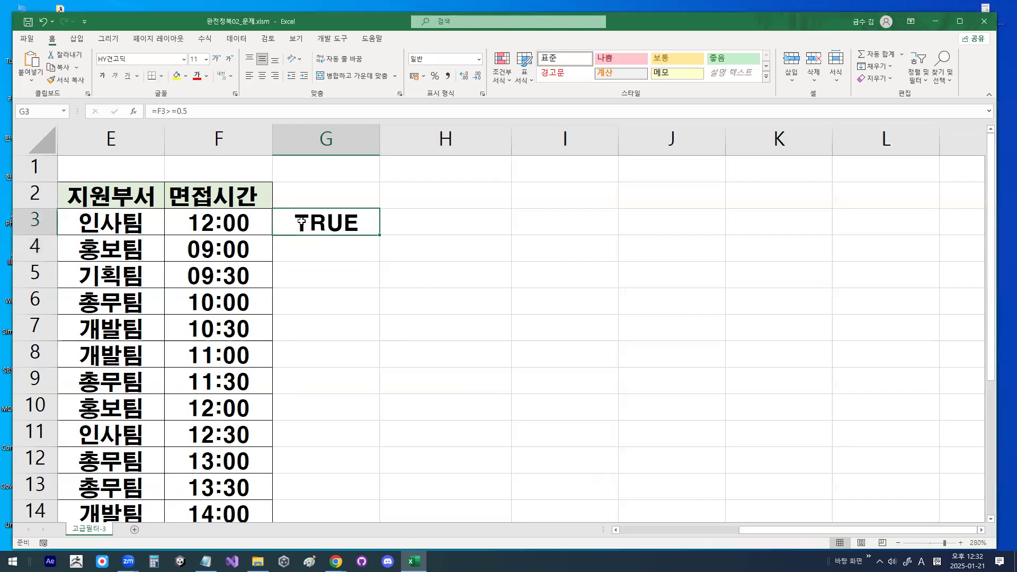
{"action": "key", "text": "Delete"}
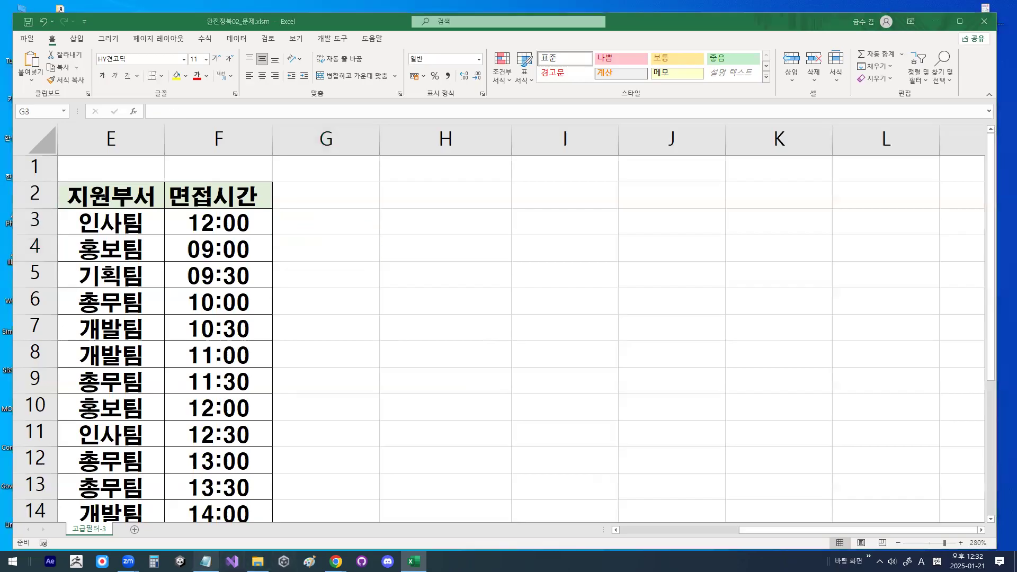
Switch to the Notepad lesson notes and review the section on converting time data to numbers
{"action": "left_click", "coordinate": [205, 562]}
{"action": "scroll", "coordinate": [196, 381], "scroll_direction": "down", "scroll_amount": 1}
{"action": "scroll", "coordinate": [196, 382], "scroll_direction": "down", "scroll_amount": 7}
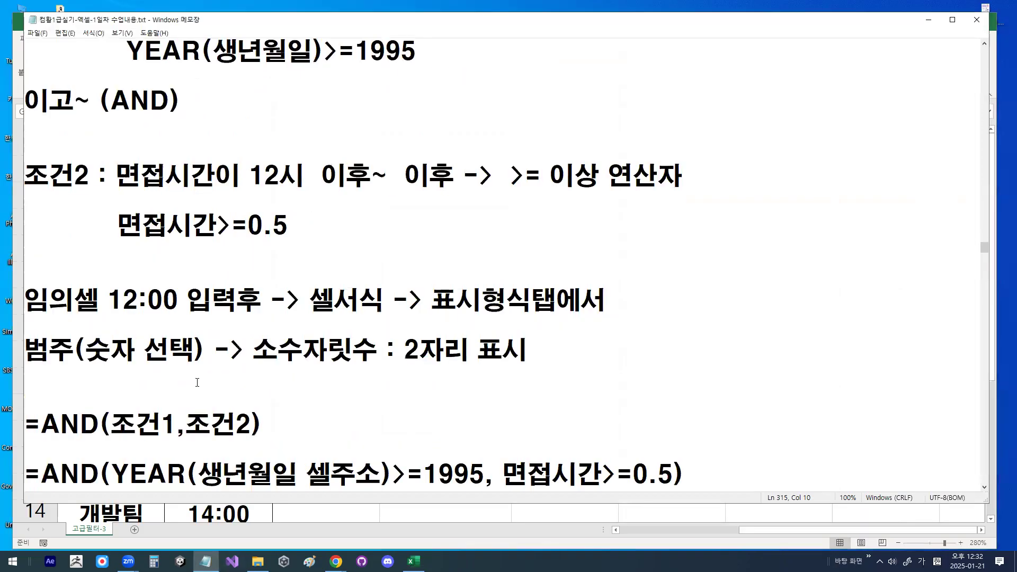
{"action": "scroll", "coordinate": [200, 382], "scroll_direction": "down", "scroll_amount": 1}
{"action": "left_click", "coordinate": [222, 324]}
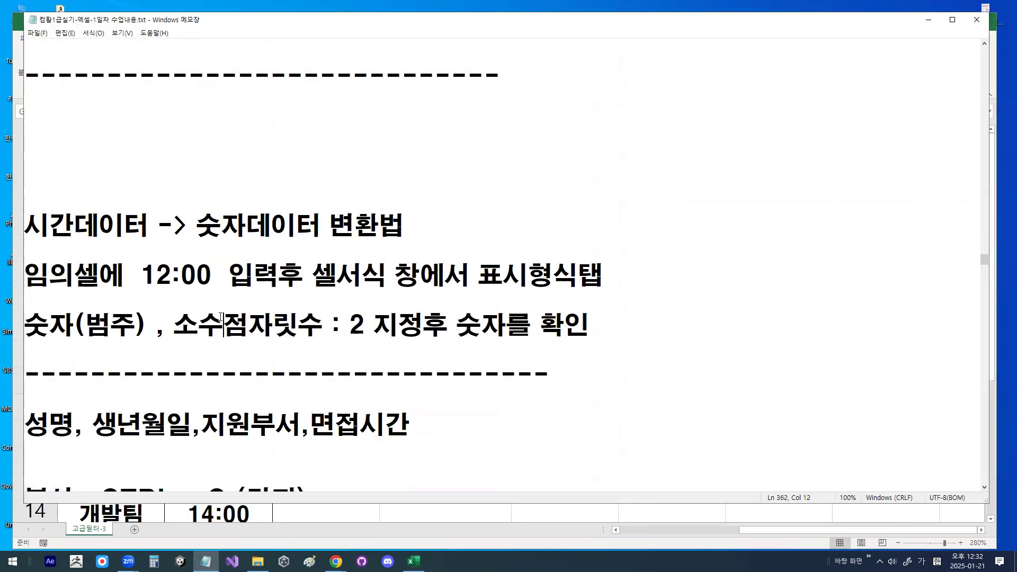
{"action": "mouse_move", "coordinate": [479, 280]}
{"action": "left_mouse_down"}
{"action": "mouse_move", "coordinate": [204, 163]}
{"action": "mouse_move", "coordinate": [461, 312]}
{"action": "left_mouse_up"}
{"action": "key", "text": "Escape"}
Review 조건1 in the notes, highlighting the birth-year wording and the YEAR function in its expression
{"action": "scroll", "coordinate": [467, 292], "scroll_direction": "up", "scroll_amount": 5}
{"action": "scroll", "coordinate": [468, 292], "scroll_direction": "up", "scroll_amount": 1}
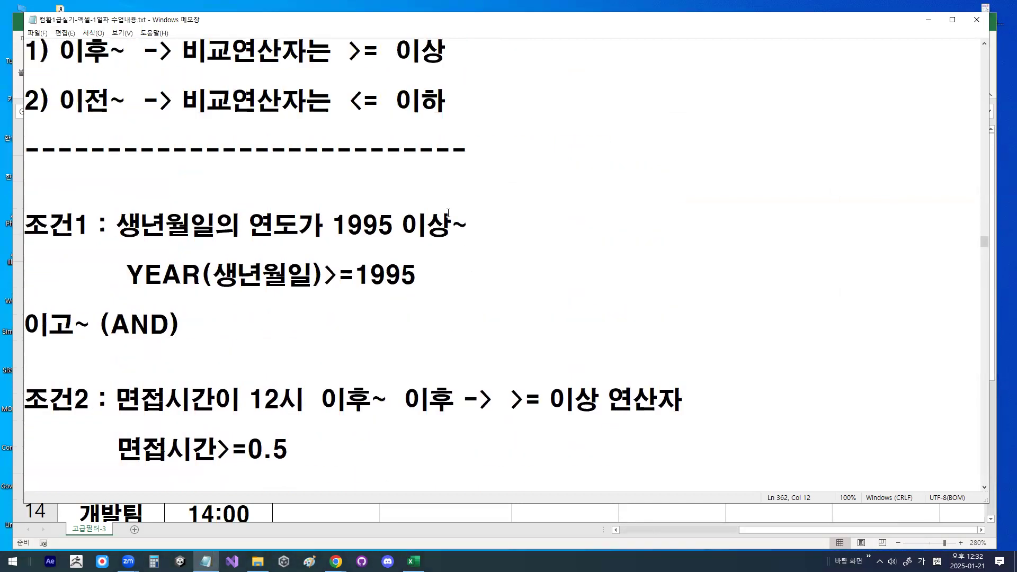
{"action": "left_click_drag", "start_coordinate": [124, 223], "coordinate": [315, 225]}
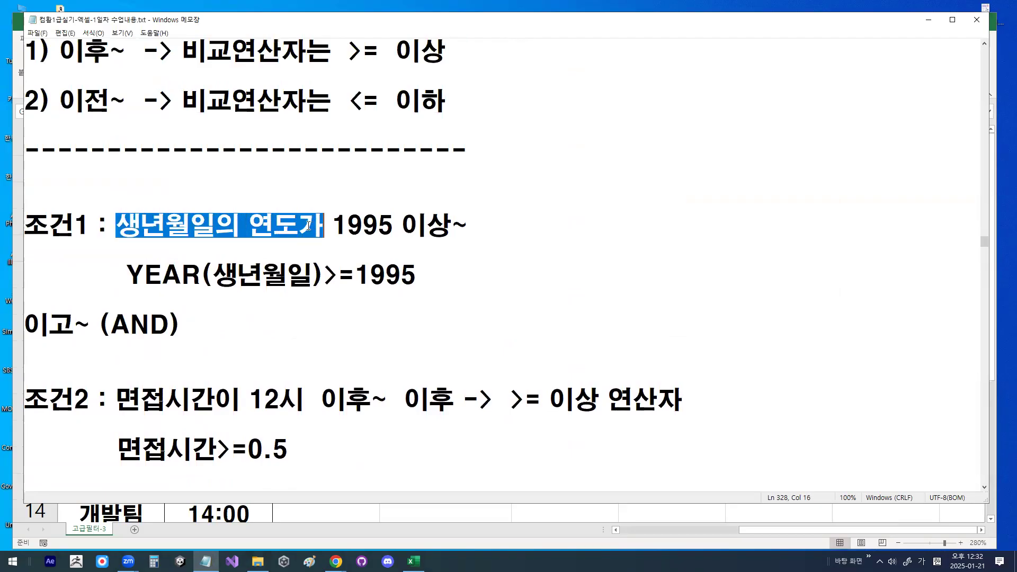
{"action": "left_click_drag", "start_coordinate": [249, 225], "coordinate": [297, 225]}
{"action": "left_click_drag", "start_coordinate": [127, 274], "coordinate": [200, 272]}
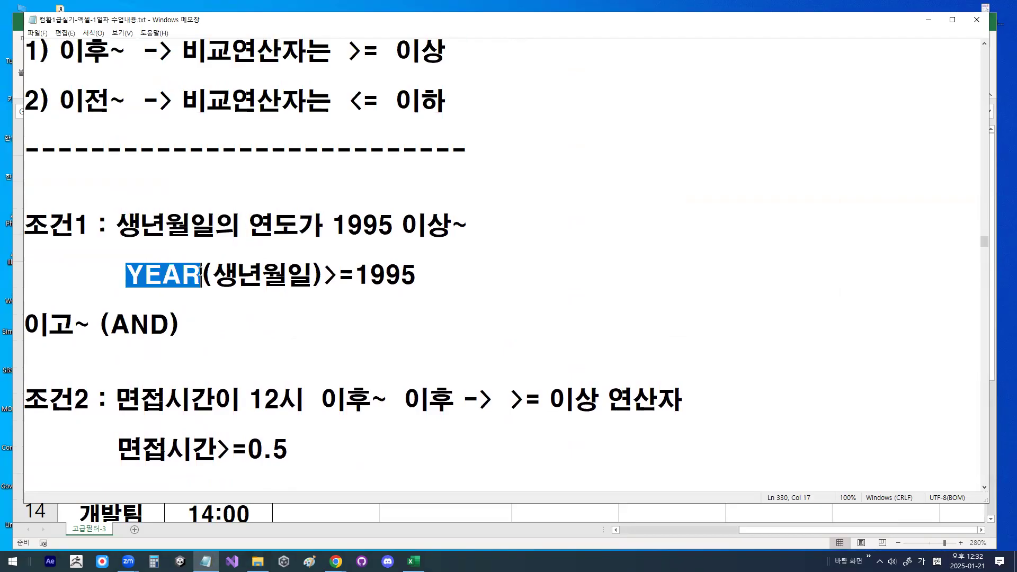
Return to the Excel workbook and examine the 생년월일 column in the applicant table against the 1995 condition
{"action": "left_click", "coordinate": [928, 20]}
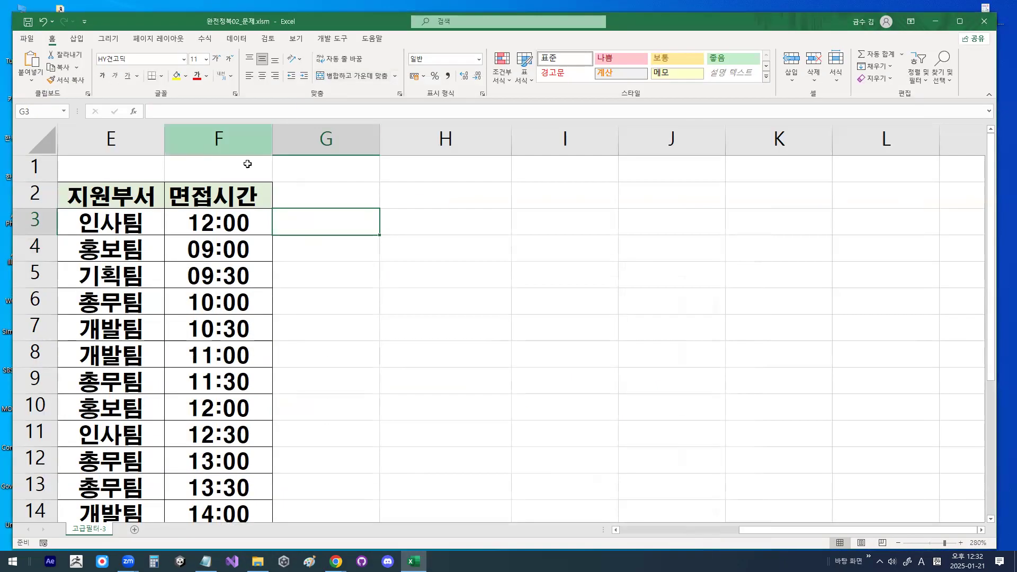
{"action": "scroll", "coordinate": [809, 532], "scroll_direction": "left", "scroll_amount": 3}
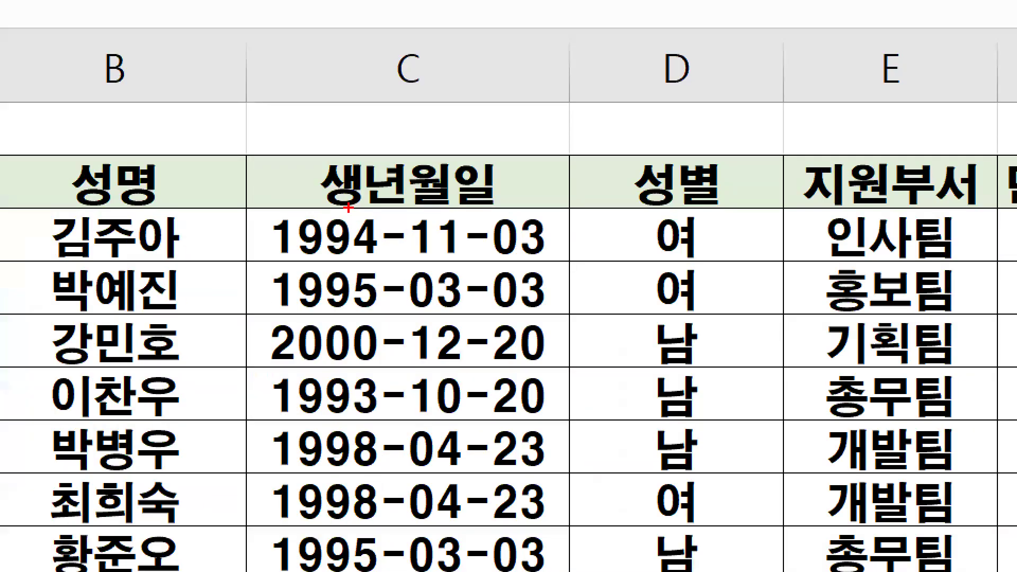
{"action": "mouse_move", "coordinate": [553, 243]}
{"action": "left_mouse_down"}
{"action": "mouse_move", "coordinate": [244, 188]}
{"action": "mouse_move", "coordinate": [628, 286]}
{"action": "left_mouse_up"}
{"action": "left_click_drag", "start_coordinate": [451, 202], "coordinate": [506, 193]}
{"action": "left_click_drag", "start_coordinate": [515, 103], "coordinate": [530, 184]}
{"action": "left_click_drag", "start_coordinate": [564, 121], "coordinate": [614, 124]}
{"action": "left_click_drag", "start_coordinate": [597, 139], "coordinate": [650, 140]}
{"action": "left_click_drag", "start_coordinate": [654, 97], "coordinate": [661, 161]}
{"action": "mouse_move", "coordinate": [686, 133]}
{"action": "left_mouse_down"}
{"action": "mouse_move", "coordinate": [696, 129]}
{"action": "mouse_move", "coordinate": [709, 157]}
{"action": "left_mouse_up"}
{"action": "mouse_move", "coordinate": [725, 130]}
{"action": "left_mouse_down"}
{"action": "mouse_move", "coordinate": [755, 115]}
{"action": "mouse_move", "coordinate": [748, 183]}
{"action": "left_mouse_up"}
{"action": "left_click_drag", "start_coordinate": [787, 77], "coordinate": [775, 174]}
{"action": "left_click_drag", "start_coordinate": [777, 110], "coordinate": [841, 128]}
{"action": "mouse_move", "coordinate": [453, 196]}
{"action": "left_mouse_down"}
{"action": "mouse_move", "coordinate": [461, 257]}
{"action": "mouse_move", "coordinate": [525, 249]}
{"action": "left_mouse_up"}
{"action": "key", "text": "Escape"}
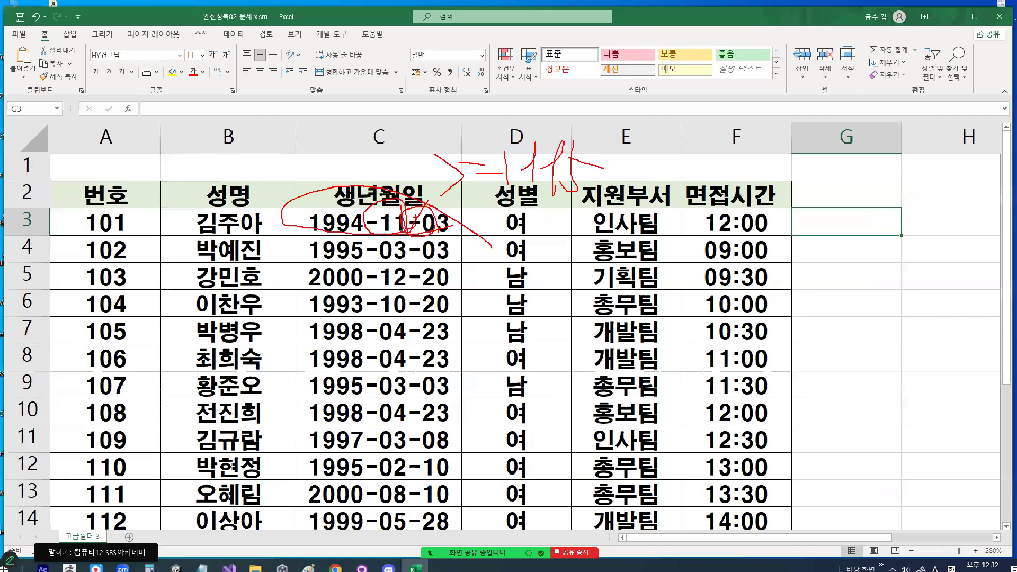
{"action": "key", "text": "ctrl+1"}
{"action": "left_click", "coordinate": [342, 218]}
{"action": "mouse_move", "coordinate": [385, 230]}
{"action": "left_mouse_down"}
{"action": "mouse_move", "coordinate": [294, 241]}
{"action": "mouse_move", "coordinate": [372, 200]}
{"action": "mouse_move", "coordinate": [381, 229]}
{"action": "left_mouse_up"}
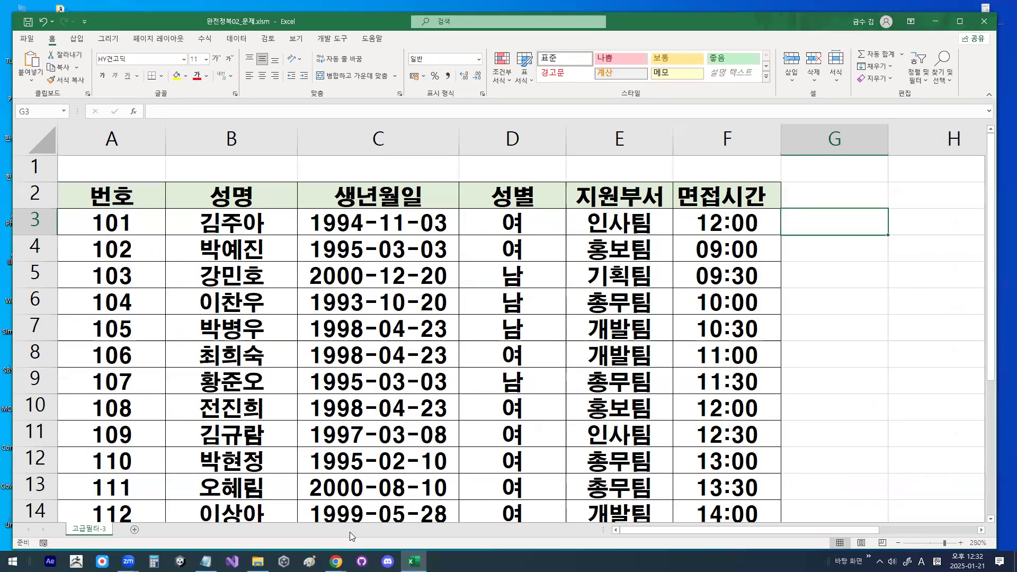
Switch back to the Notepad notes and examine the comparison YEAR(생년월일)>=1995 under 조건1
{"action": "left_click", "coordinate": [205, 562]}
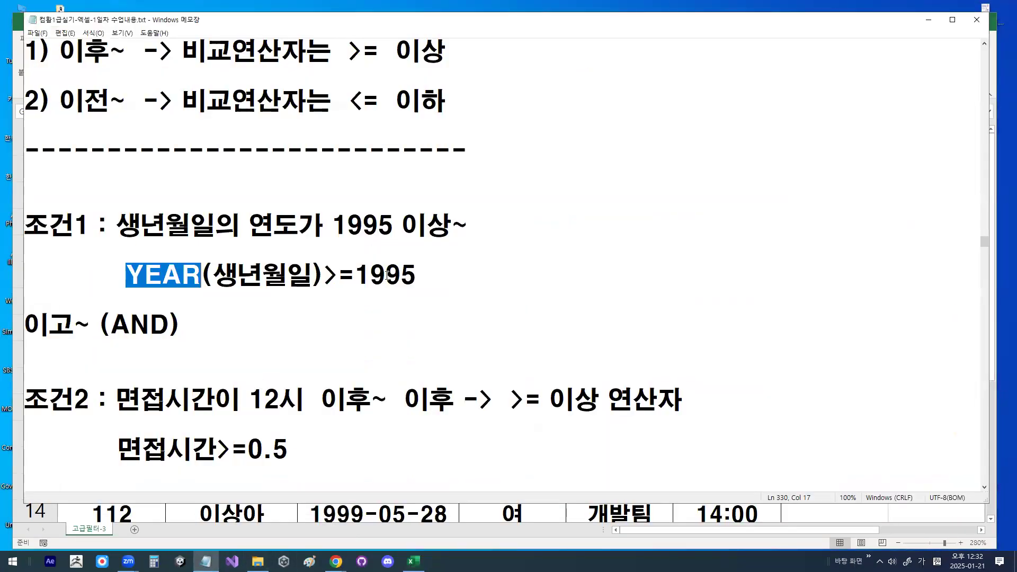
{"action": "double_click", "coordinate": [366, 275]}
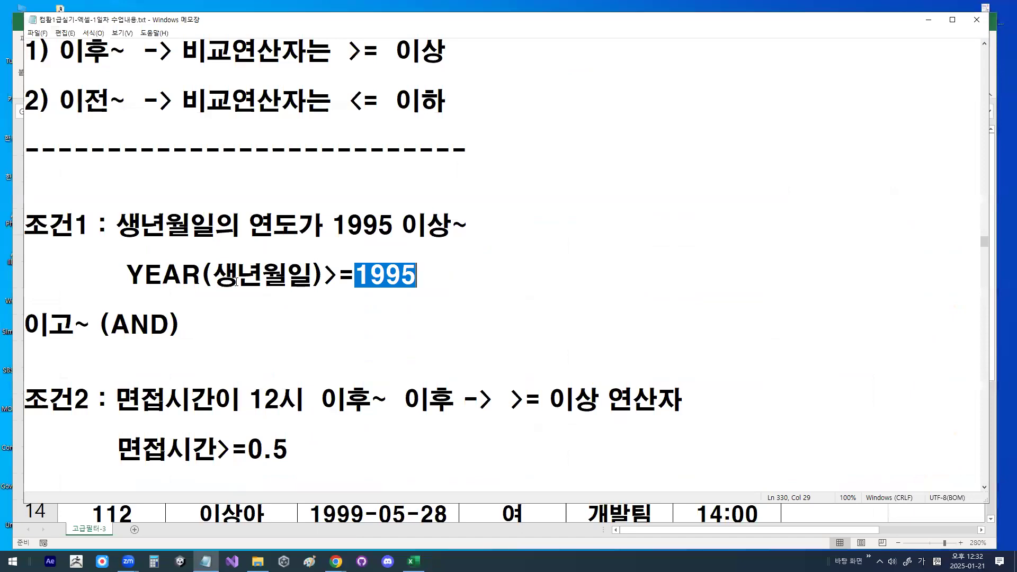
{"action": "left_click_drag", "start_coordinate": [128, 275], "coordinate": [430, 279]}
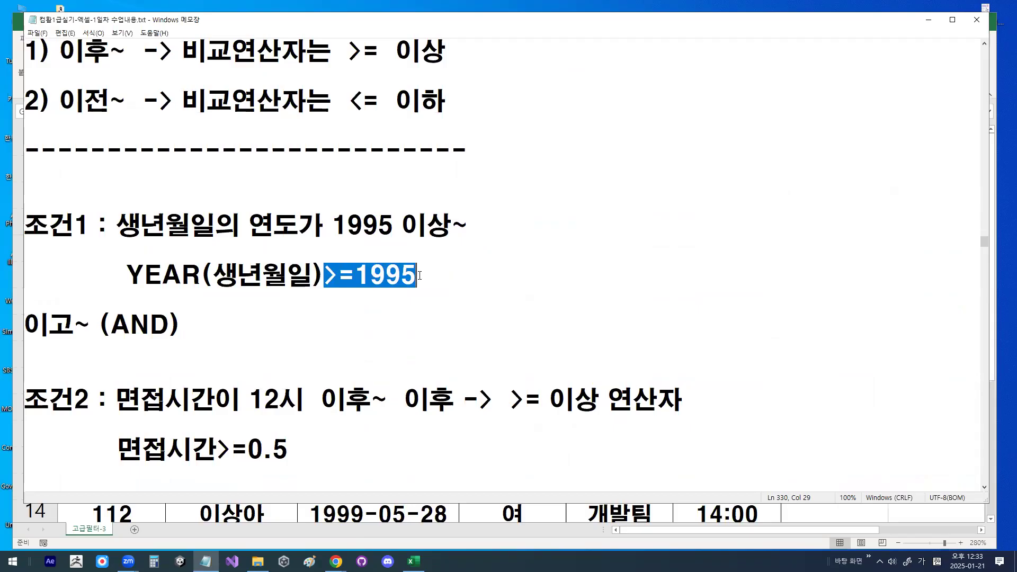
Review both conditions in the notes, YEAR(생년월일)>=1995 and 면접시간>=0.5, and the 이고~ (AND) wording joining them
{"action": "left_click_drag", "start_coordinate": [127, 275], "coordinate": [428, 282]}
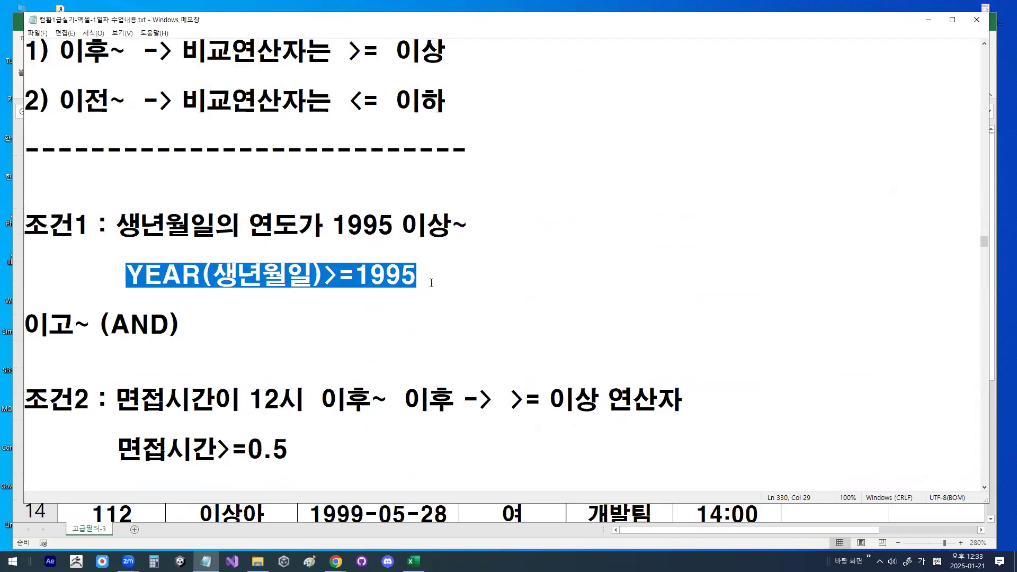
{"action": "scroll", "coordinate": [428, 283], "scroll_direction": "down", "scroll_amount": 1}
{"action": "left_click_drag", "start_coordinate": [117, 376], "coordinate": [234, 377]}
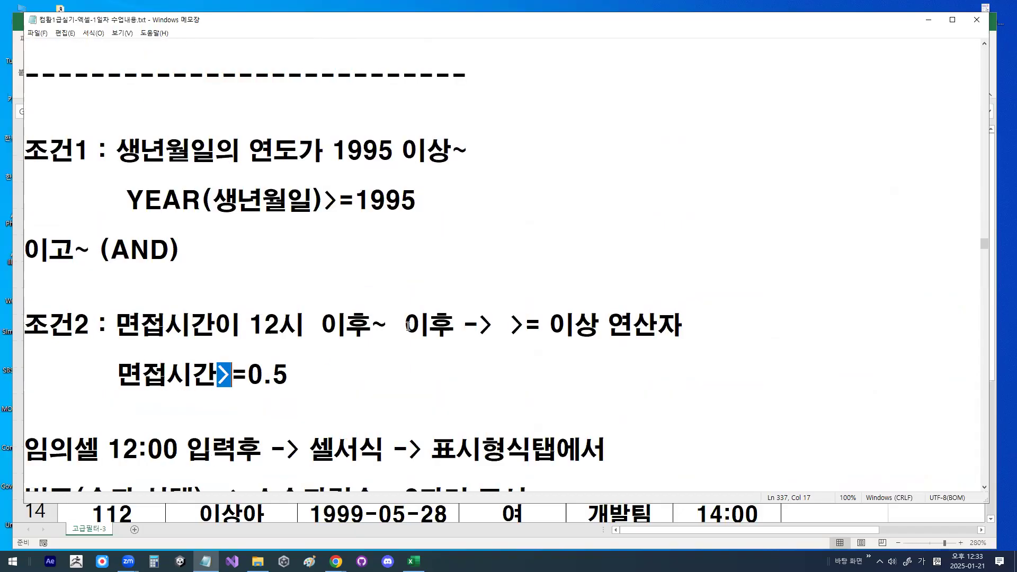
{"action": "left_click_drag", "start_coordinate": [408, 325], "coordinate": [451, 324]}
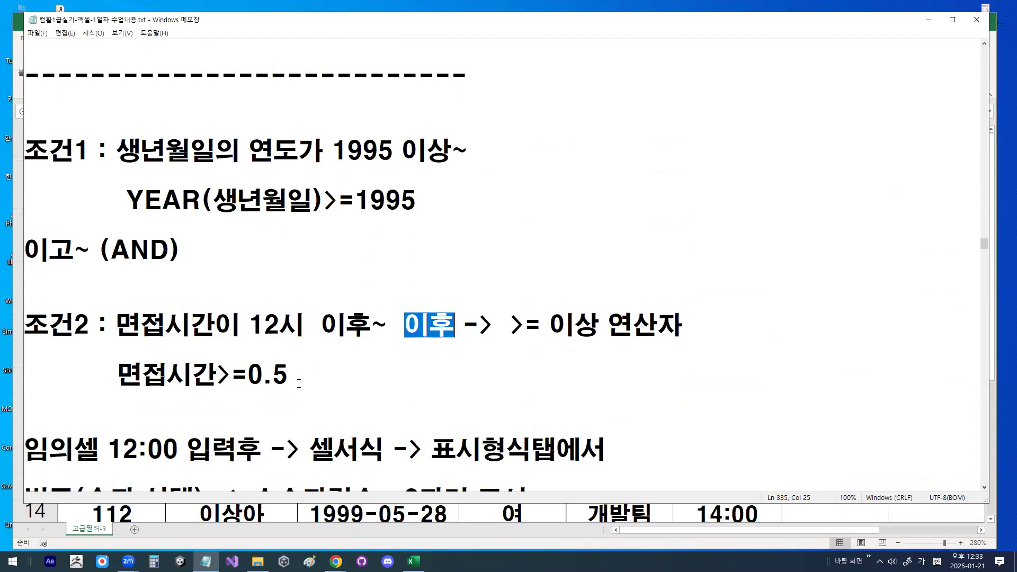
{"action": "left_click_drag", "start_coordinate": [248, 376], "coordinate": [284, 375]}
{"action": "scroll", "coordinate": [297, 371], "scroll_direction": "down", "scroll_amount": 2}
{"action": "left_click", "coordinate": [371, 355]}
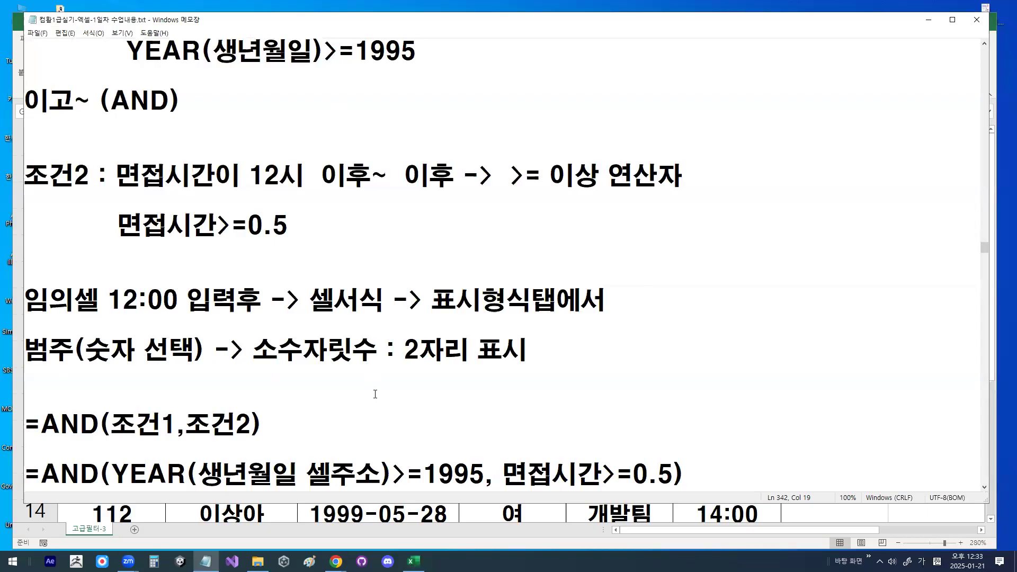
{"action": "scroll", "coordinate": [266, 240], "scroll_direction": "up", "scroll_amount": 1}
{"action": "left_click_drag", "start_coordinate": [117, 200], "coordinate": [418, 200]}
{"action": "left_click_drag", "start_coordinate": [100, 375], "coordinate": [300, 377]}
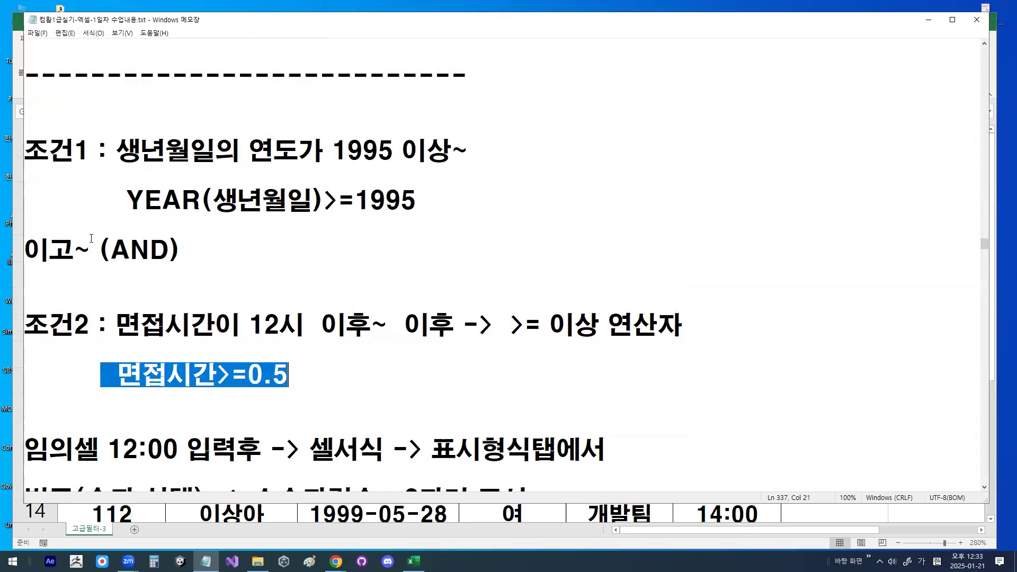
{"action": "left_click_drag", "start_coordinate": [92, 238], "coordinate": [199, 245]}
{"action": "scroll", "coordinate": [200, 248], "scroll_direction": "down", "scroll_amount": 2}
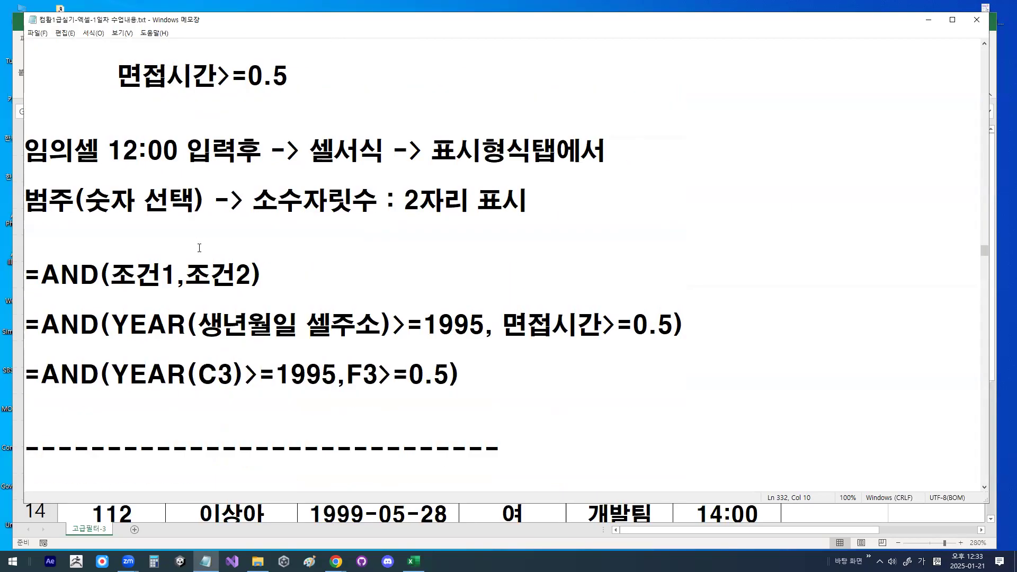
Insert seven blank lines in the notes between the worded AND formula and the one using C3 and F3
{"action": "left_click", "coordinate": [129, 342]}
{"action": "key", "text": "Return"}
{"action": "key", "text": "Return"}
{"action": "key", "text": "Return"}
{"action": "key", "text": "Return"}
{"action": "key", "text": "Return"}
{"action": "key", "text": "Return"}
{"action": "key", "text": "Return"}
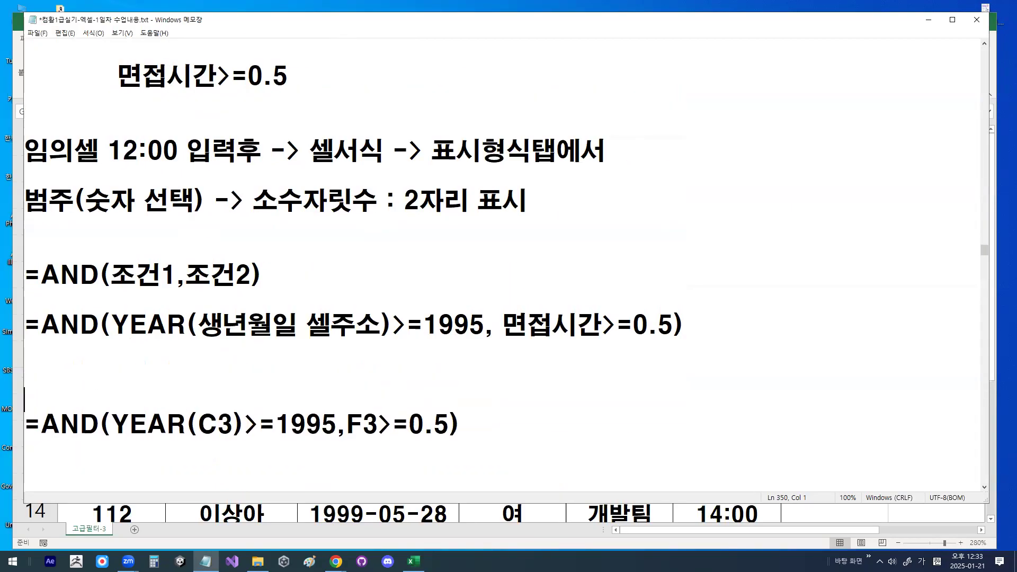
{"action": "scroll", "coordinate": [122, 318], "scroll_direction": "up", "scroll_amount": 1}
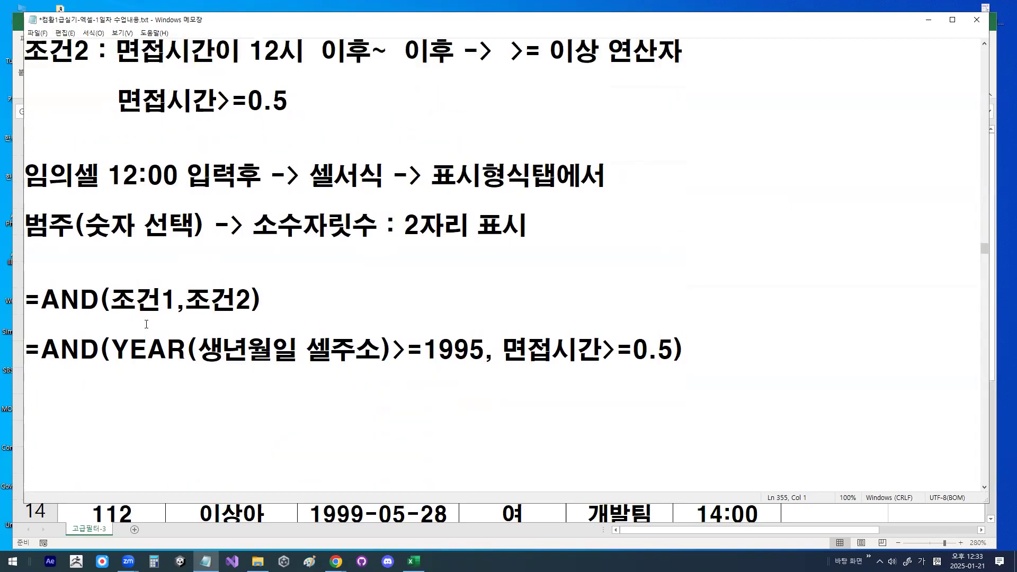
Delete the closing parenthesis after 셀주소 in the notes' AND formula and put it back
{"action": "left_click_drag", "start_coordinate": [99, 350], "coordinate": [381, 351]}
{"action": "left_click", "coordinate": [383, 351]}
{"action": "key", "text": "Delete"}
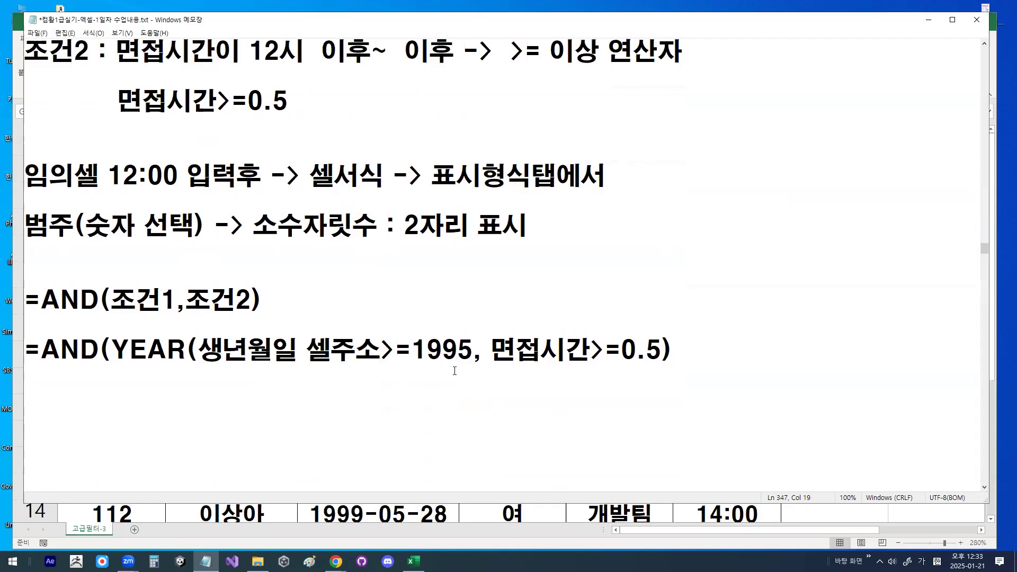
{"action": "left_click_drag", "start_coordinate": [430, 352], "coordinate": [435, 332]}
{"action": "key", "text": "Escape"}
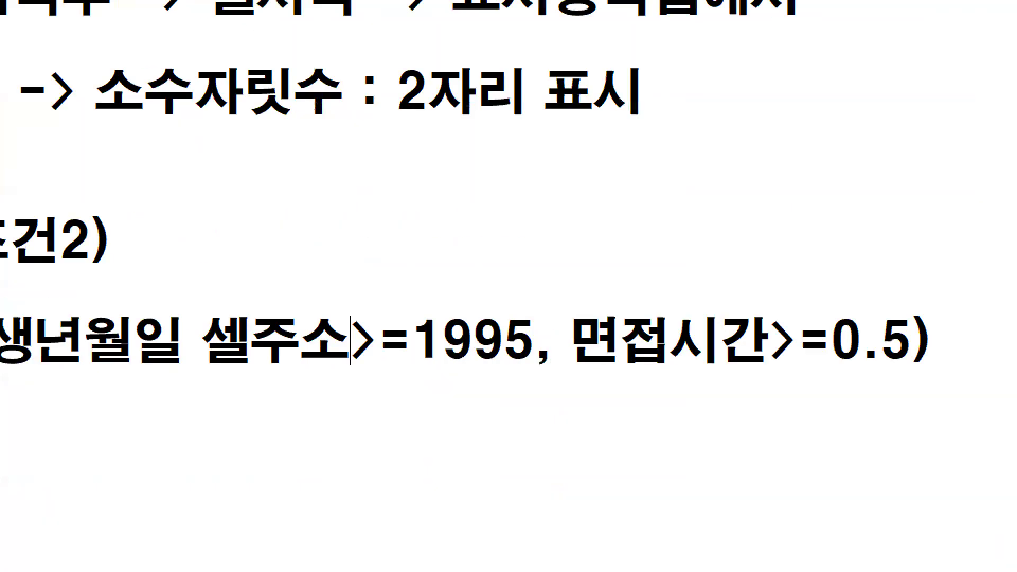
{"action": "left_click_drag", "start_coordinate": [222, 373], "coordinate": [662, 373]}
{"action": "left_click_drag", "start_coordinate": [619, 278], "coordinate": [468, 424]}
{"action": "left_click_drag", "start_coordinate": [488, 273], "coordinate": [543, 394]}
{"action": "key", "text": "Escape"}
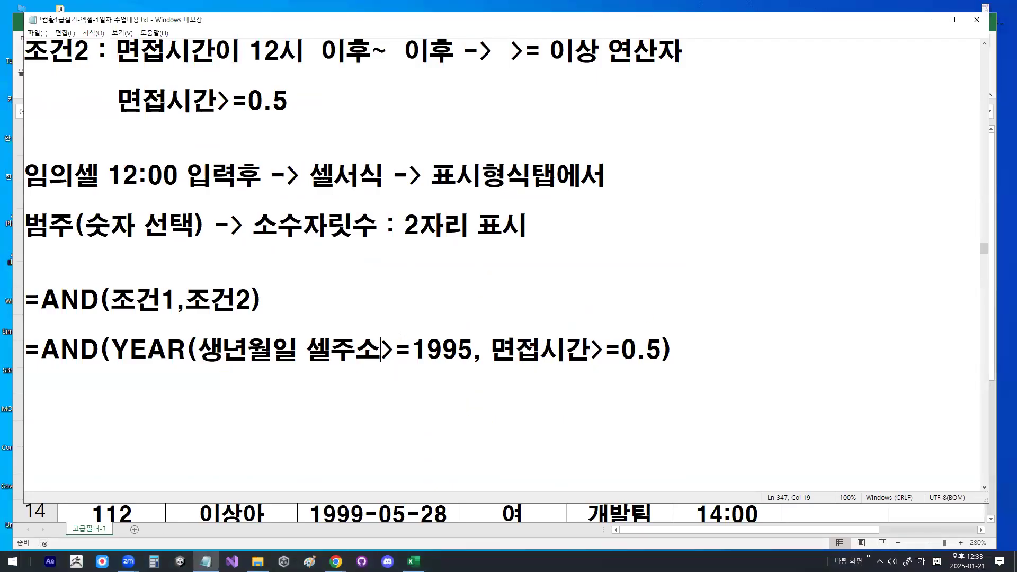
{"action": "type", "text": ")"}
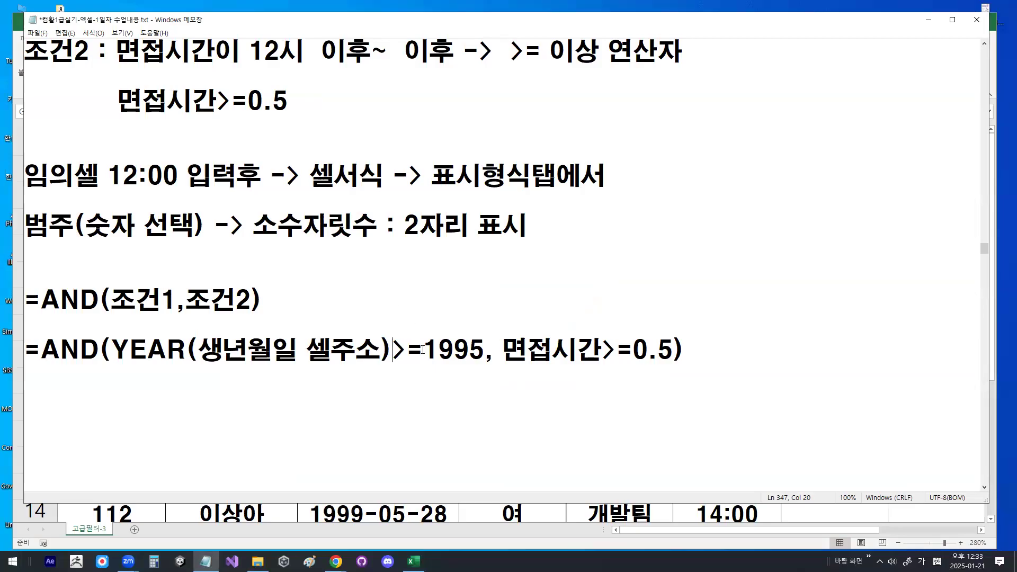
Examine the 1995 value and the 면접시간>=0.5 argument in the worded AND formula
{"action": "left_click_drag", "start_coordinate": [423, 350], "coordinate": [485, 351]}
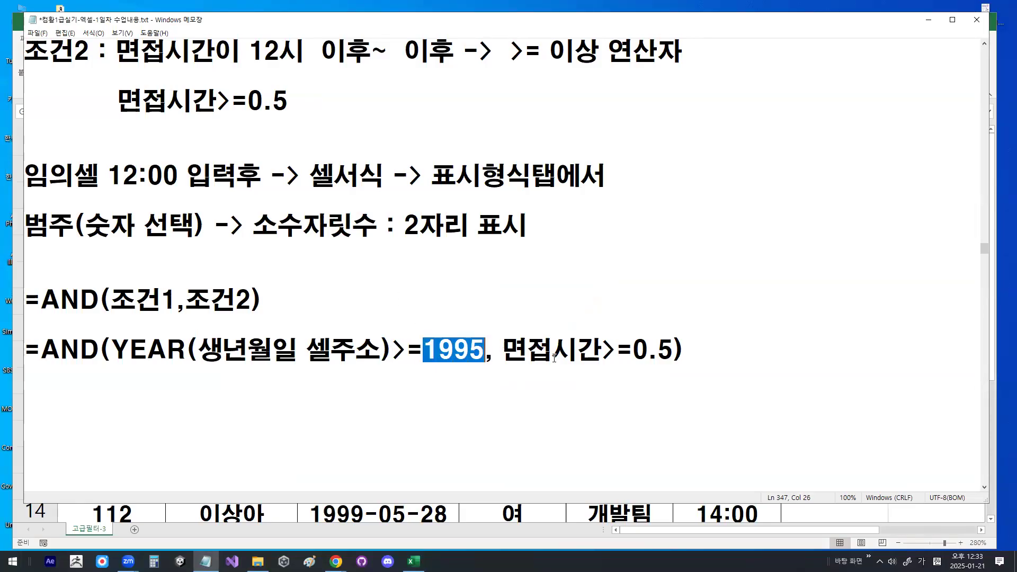
{"action": "double_click", "coordinate": [510, 351]}
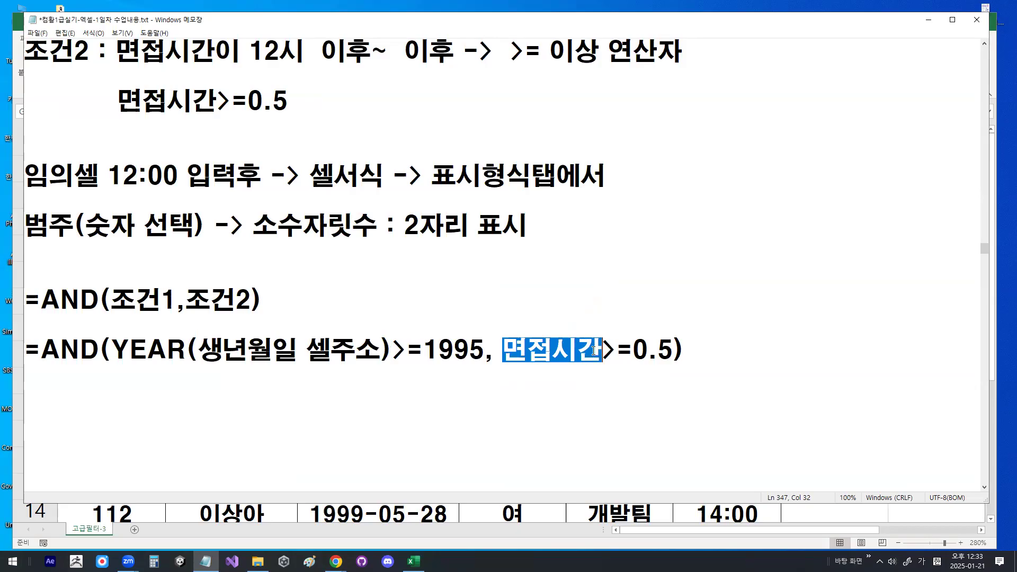
{"action": "left_click_drag", "start_coordinate": [616, 350], "coordinate": [693, 350]}
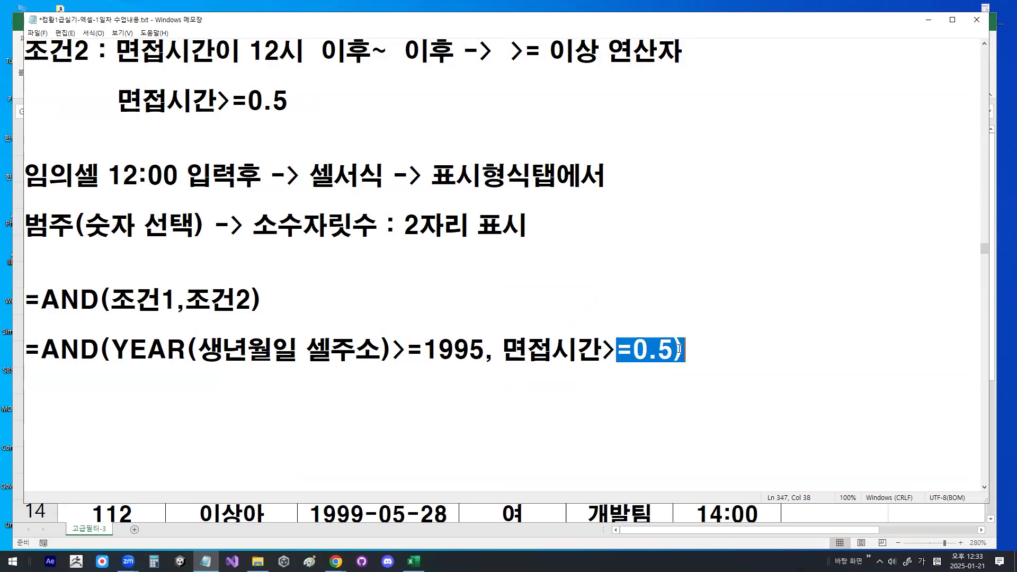
{"action": "left_click", "coordinate": [695, 351]}
{"action": "left_click_drag", "start_coordinate": [28, 356], "coordinate": [663, 365]}
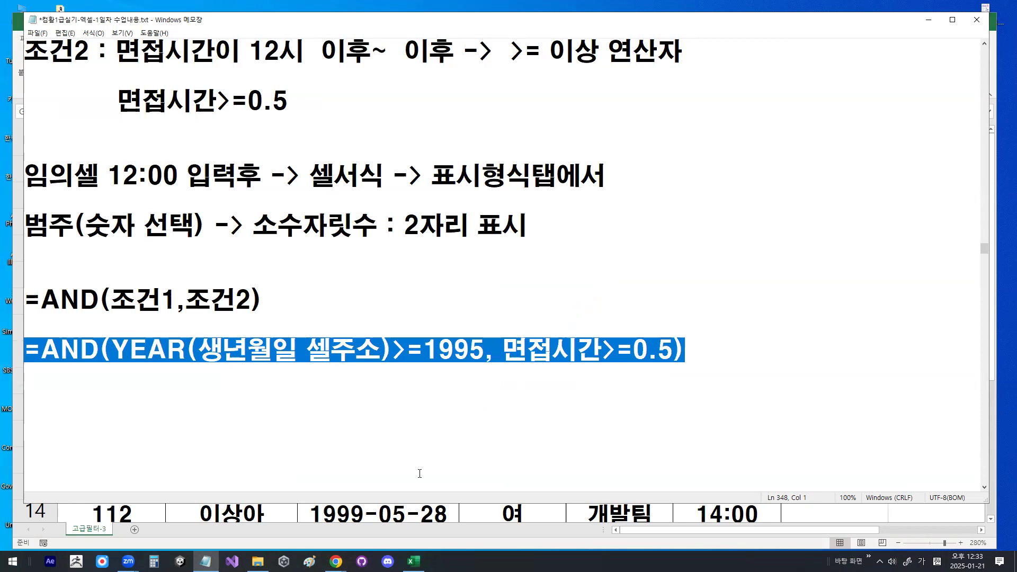
Switch to the Excel workbook and enter the criteria heading 조건 in cell A23
{"action": "left_click", "coordinate": [928, 19]}
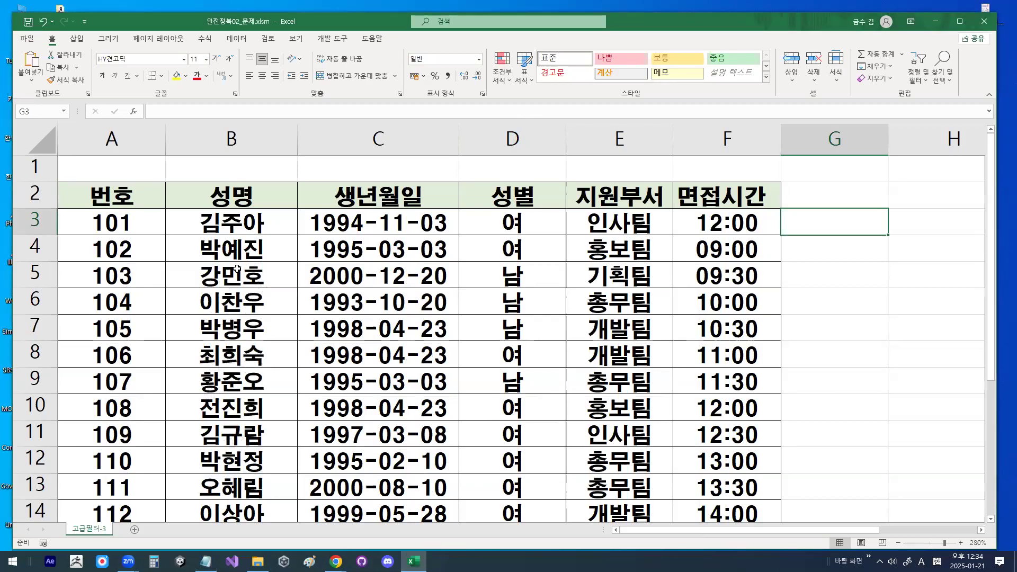
{"action": "scroll", "coordinate": [190, 296], "scroll_direction": "down", "scroll_amount": 6}
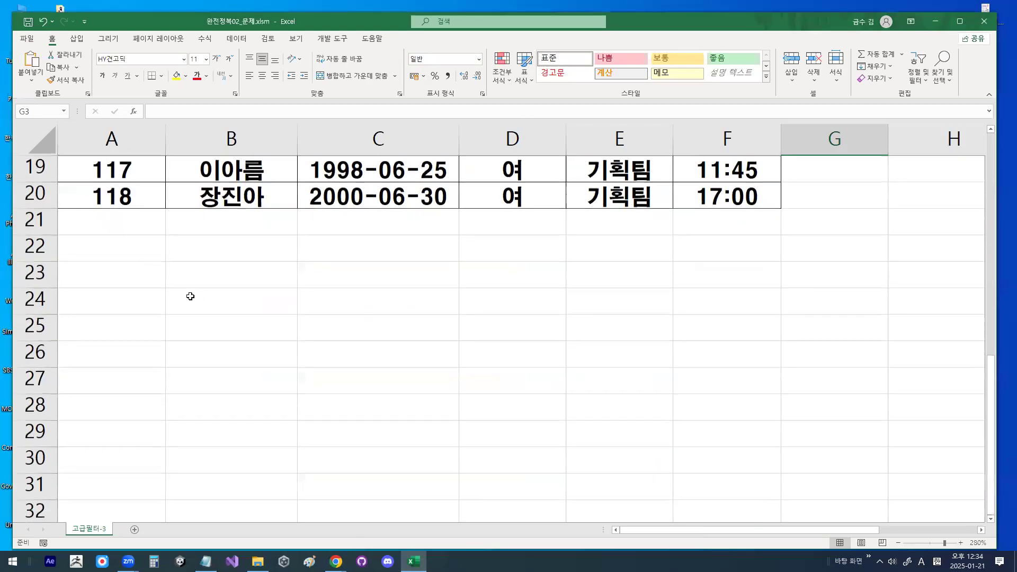
{"action": "left_click", "coordinate": [104, 276]}
{"action": "type", "text": "WHRJ"}
{"action": "key", "text": "BackSpace"}
{"action": "key", "text": "BackSpace"}
{"action": "key", "text": "BackSpace"}
{"action": "key", "text": "BackSpace"}
{"action": "key", "text": "Hangul"}
{"action": "type", "text": "저ㄱ"}
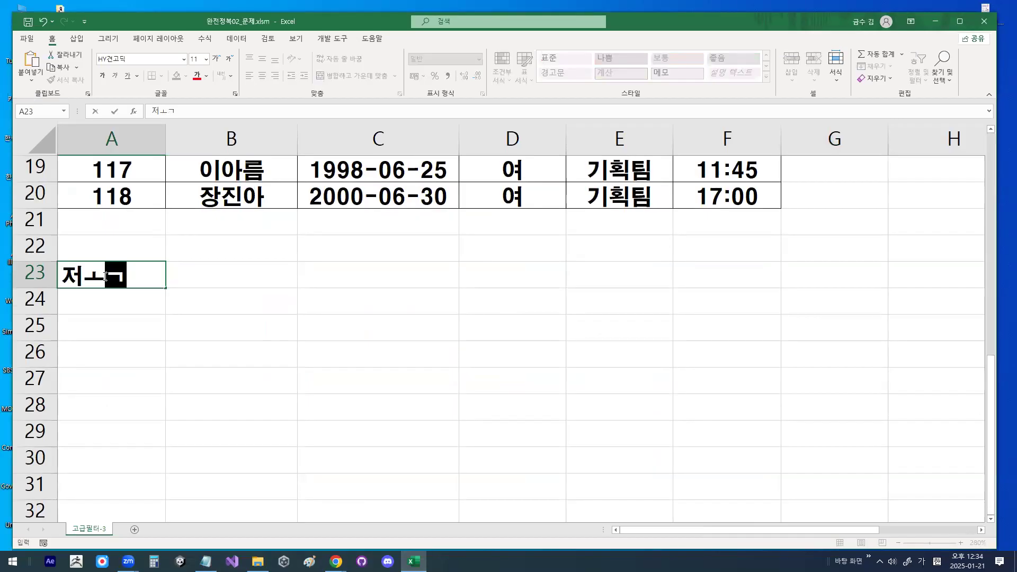
{"action": "key", "text": "BackSpace"}
{"action": "key", "text": "BackSpace"}
{"action": "type", "text": "ㅈㅗ건"}
{"action": "key", "text": "Return"}
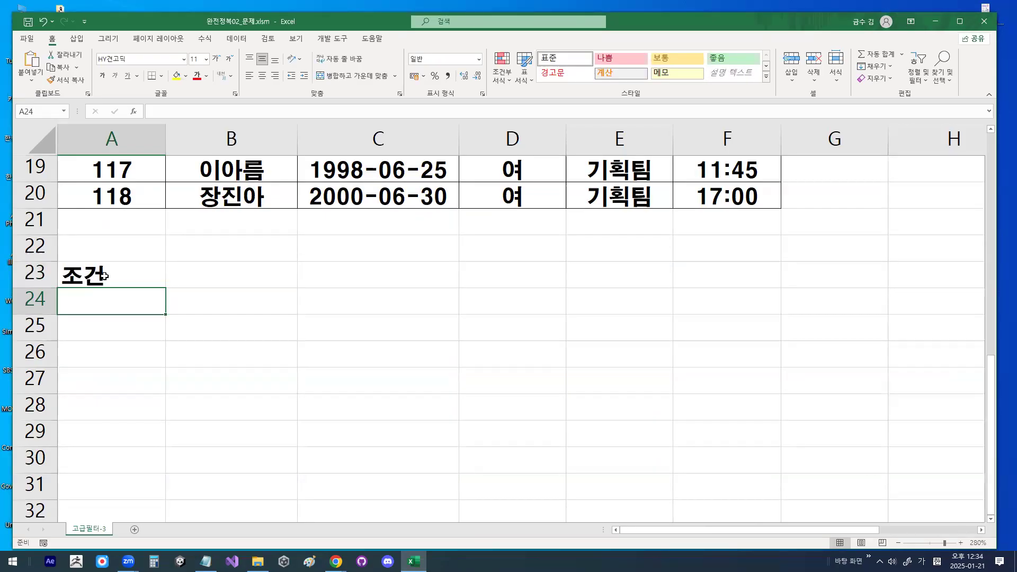
Start an AND formula in cell A24 with its opening parenthesis
{"action": "type", "text": "="}
{"action": "key", "text": "Hangul"}
{"action": "type", "text": "AN"}
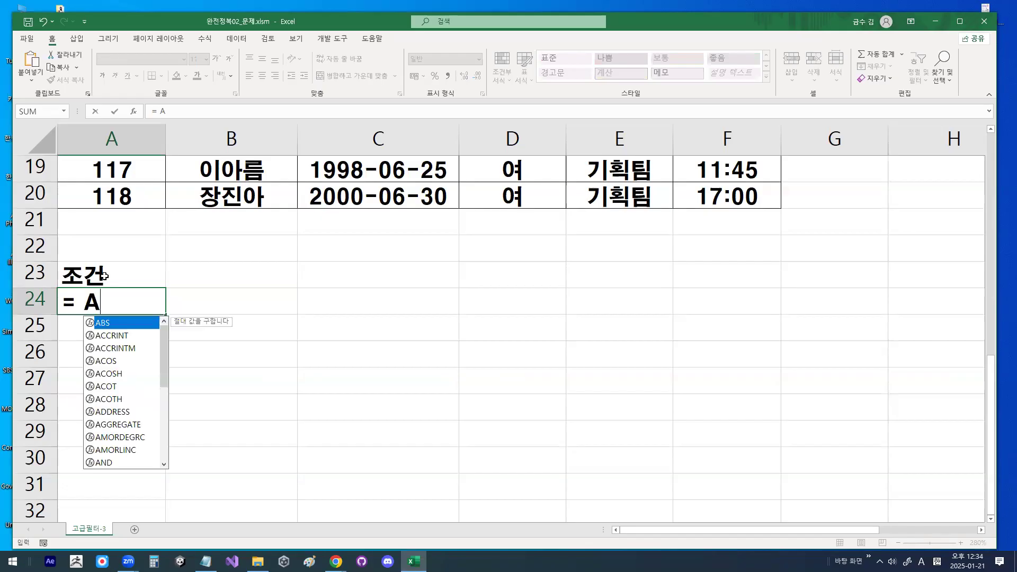
{"action": "key", "text": "BackSpace"}
{"action": "key", "text": "BackSpace"}
{"action": "type", "text": "AND"}
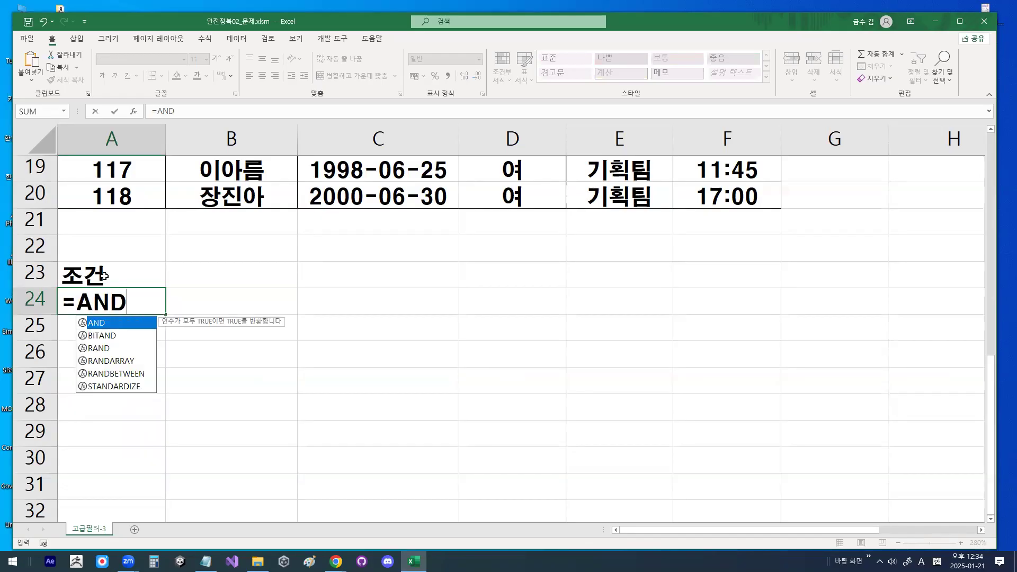
{"action": "type", "text": "9"}
{"action": "key", "text": "BackSpace"}
{"action": "type", "text": "9"}
{"action": "key", "text": "BackSpace"}
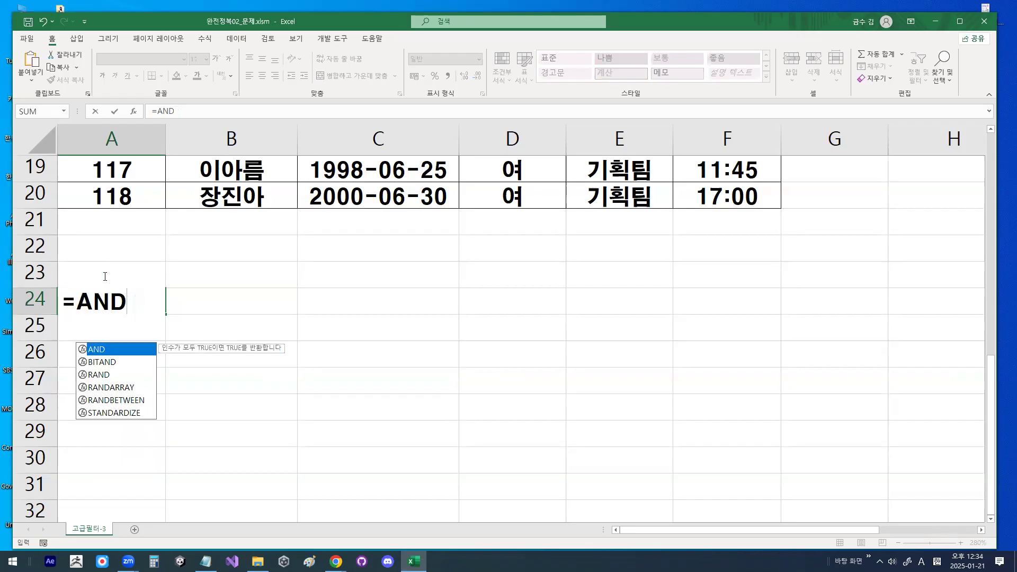
{"action": "type", "text": "("}
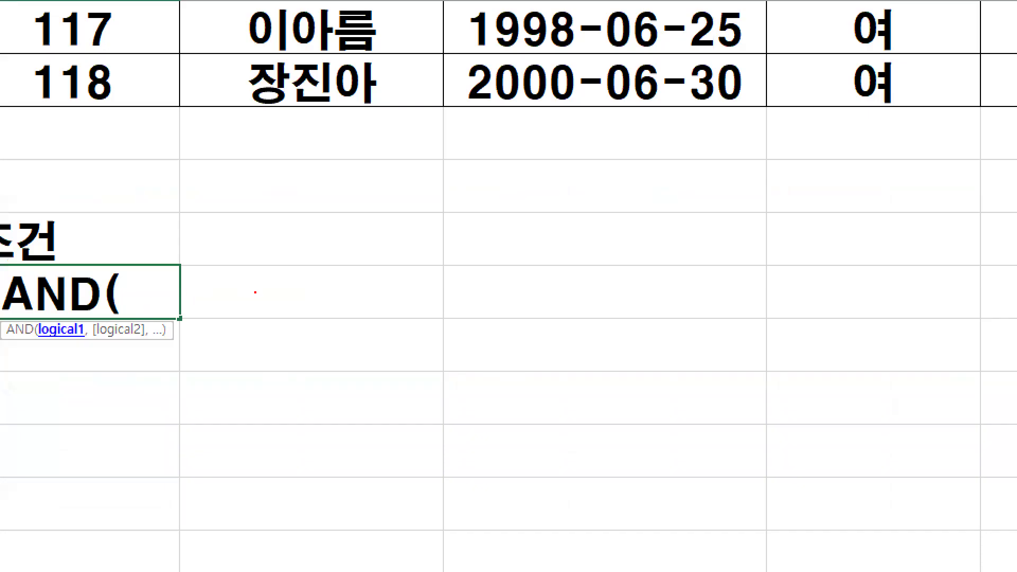
{"action": "mouse_move", "coordinate": [203, 301]}
{"action": "left_mouse_down"}
{"action": "mouse_move", "coordinate": [147, 299]}
{"action": "mouse_move", "coordinate": [249, 312]}
{"action": "left_mouse_up"}
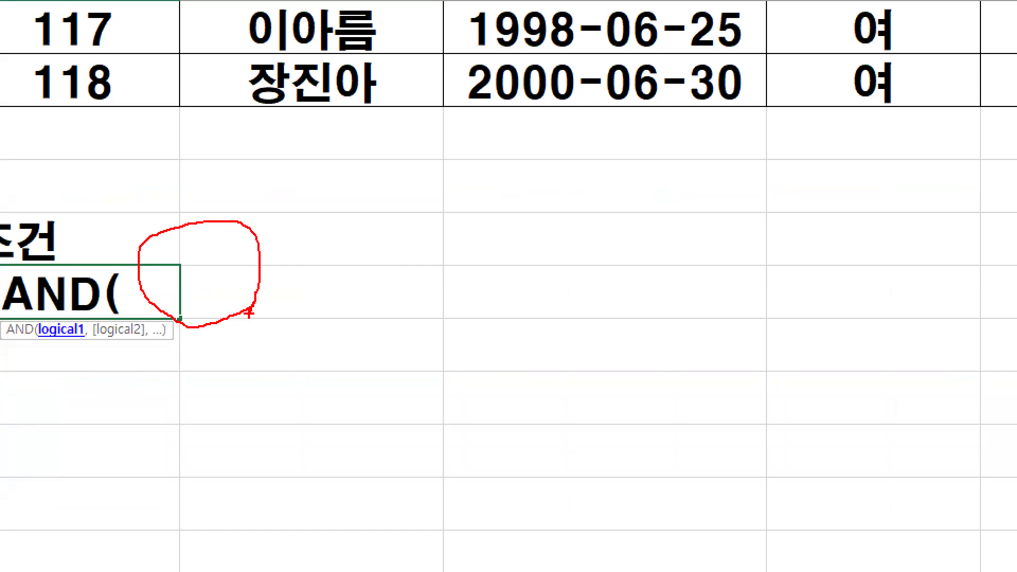
{"action": "key", "text": "Escape"}
Nest the YEAR function inside the AND formula as the start of the first condition
{"action": "type", "text": "Y"}
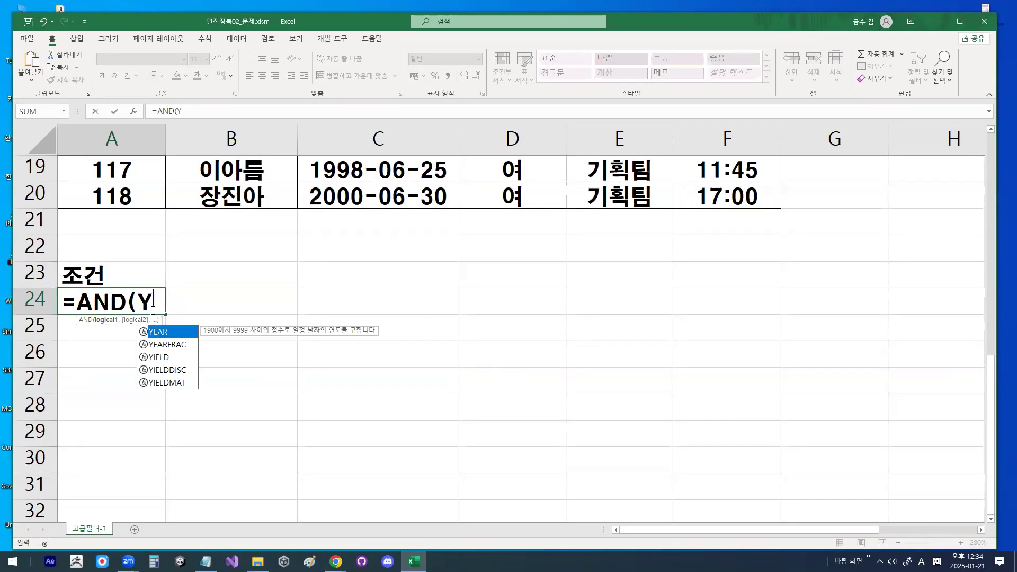
{"action": "double_click", "coordinate": [162, 333]}
{"action": "key", "text": "ctrl+1"}
{"action": "left_click_drag", "start_coordinate": [141, 305], "coordinate": [243, 304]}
{"action": "mouse_move", "coordinate": [366, 306]}
{"action": "left_mouse_down"}
{"action": "mouse_move", "coordinate": [307, 268]}
{"action": "mouse_move", "coordinate": [365, 265]}
{"action": "mouse_move", "coordinate": [368, 306]}
{"action": "left_mouse_up"}
{"action": "key", "text": "Escape"}
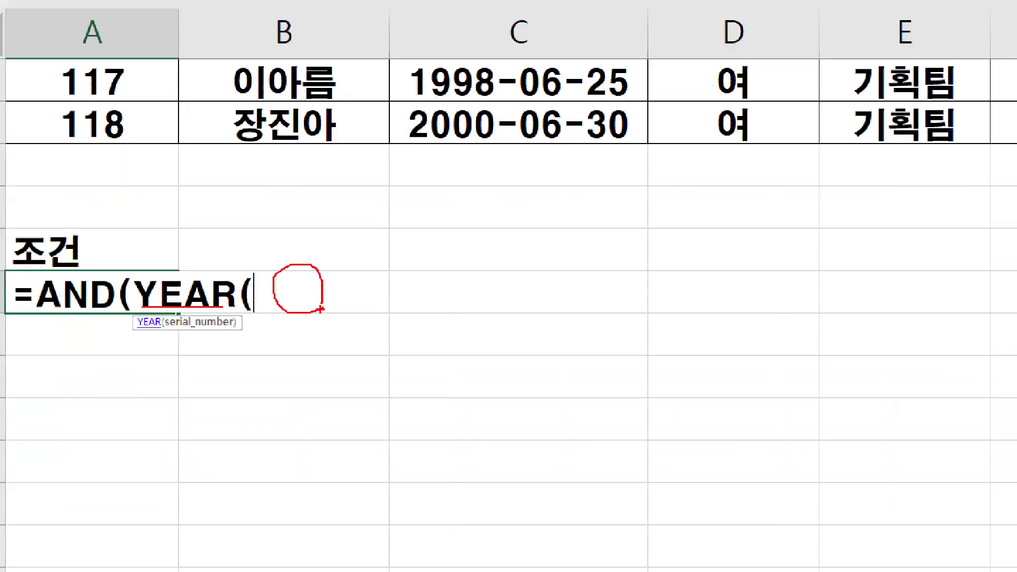
Complete the first condition as YEAR(C3)>=1995, using the first 생년월일 cell as the argument
{"action": "scroll", "coordinate": [196, 300], "scroll_direction": "up", "scroll_amount": 6}
{"action": "left_click", "coordinate": [297, 223]}
{"action": "key", "text": "ctrl+1"}
{"action": "mouse_move", "coordinate": [404, 233]}
{"action": "left_mouse_down"}
{"action": "mouse_move", "coordinate": [468, 192]}
{"action": "mouse_move", "coordinate": [473, 235]}
{"action": "left_mouse_up"}
{"action": "key", "text": "Escape"}
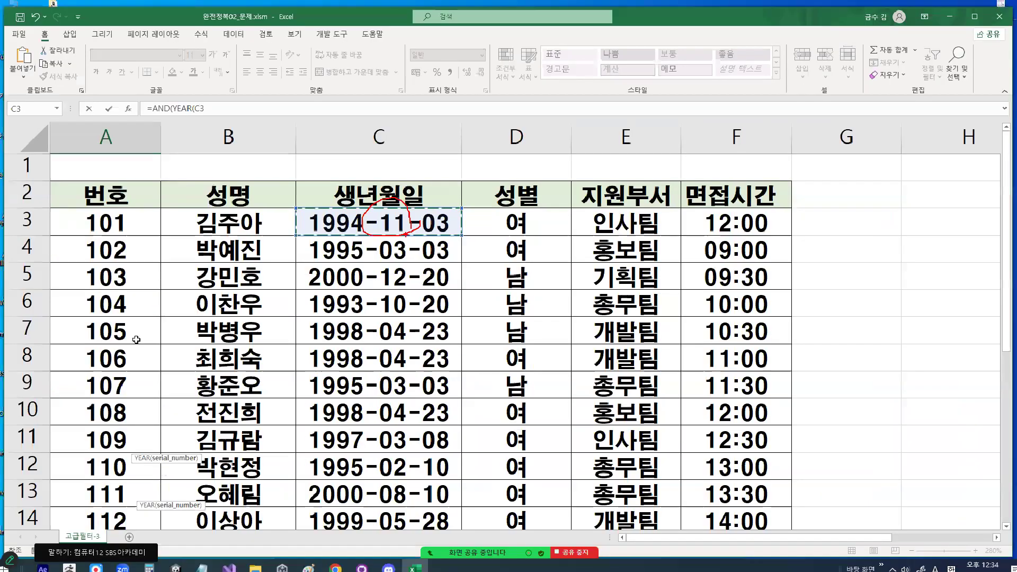
{"action": "scroll", "coordinate": [136, 340], "scroll_direction": "down", "scroll_amount": 5}
{"action": "type", "text": ")"}
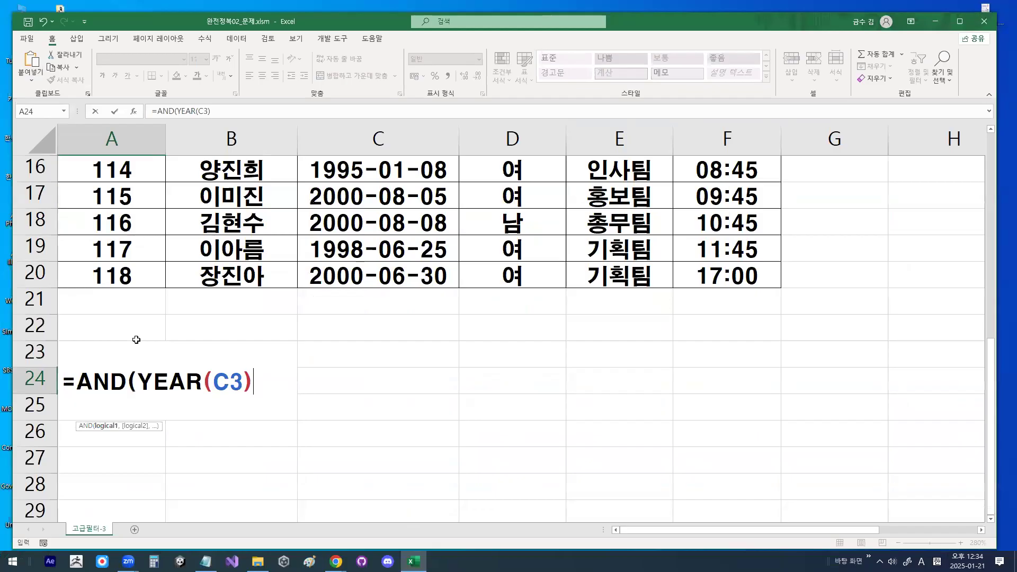
{"action": "type", "text": ">=1995"}
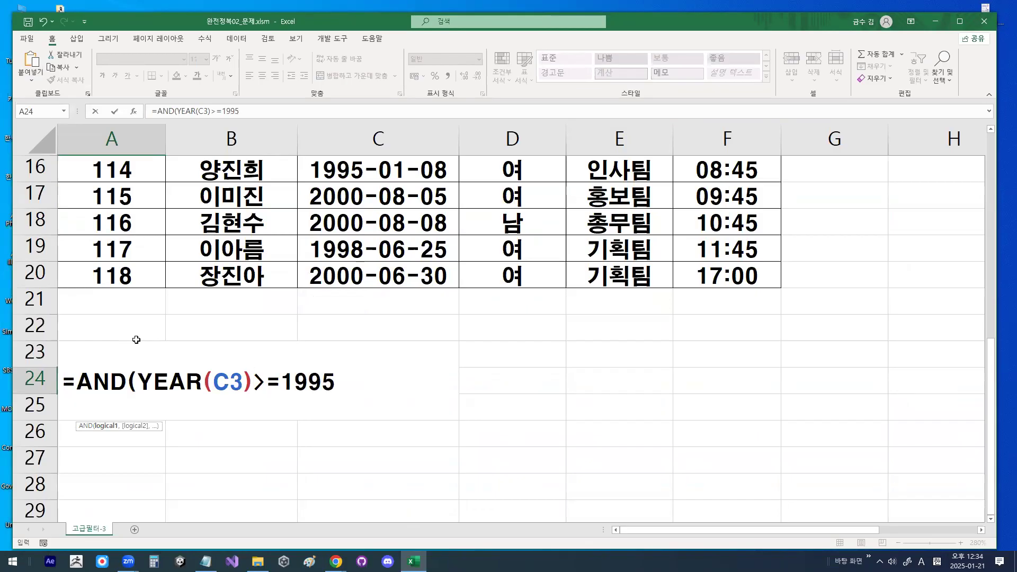
{"action": "scroll", "coordinate": [136, 340], "scroll_direction": "down", "scroll_amount": 1}
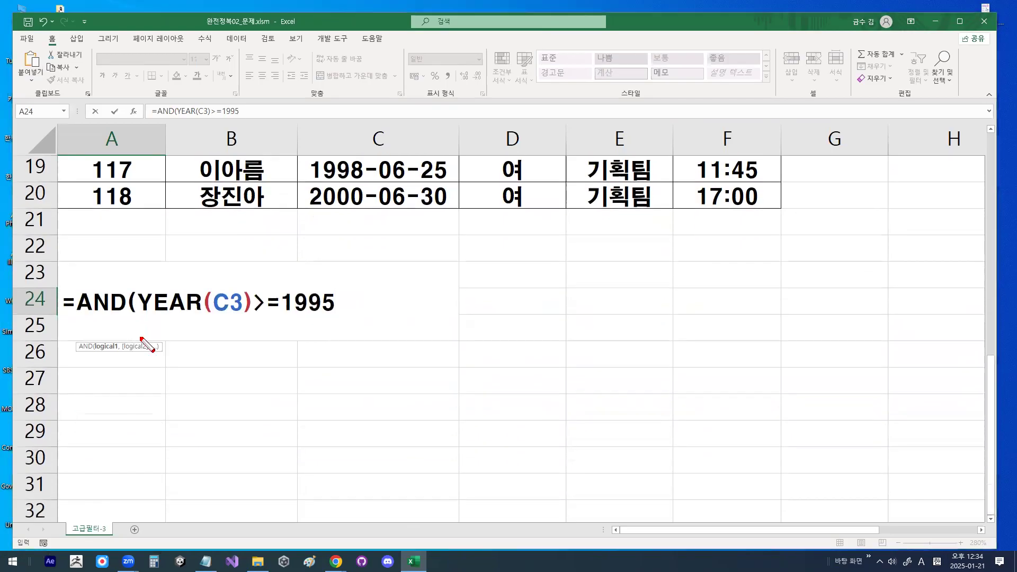
{"action": "left_click_drag", "start_coordinate": [147, 321], "coordinate": [333, 321]}
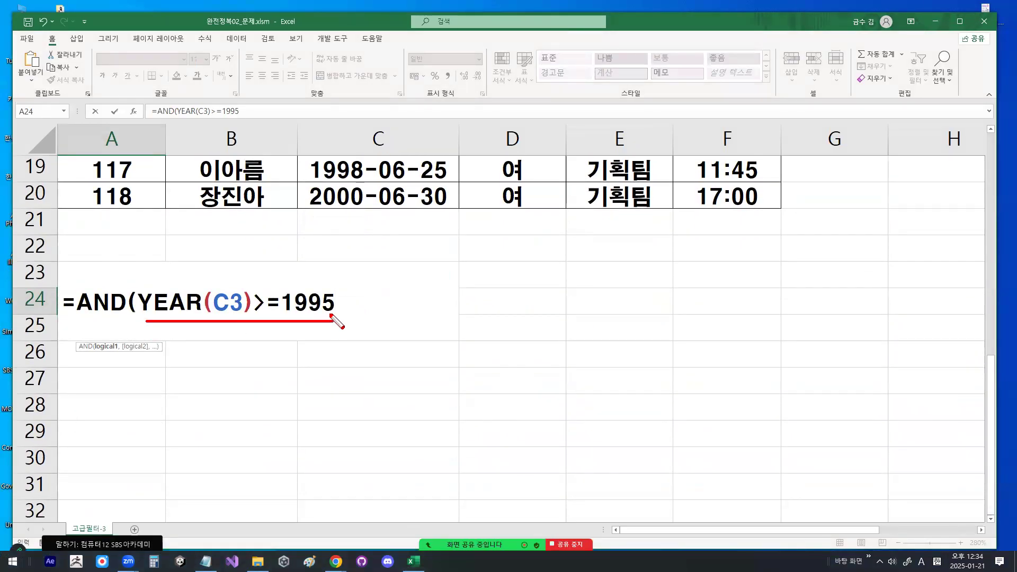
{"action": "key", "text": "Escape"}
Add the second condition F3>=0.5, using the first 면접시간 cell, and complete the AND formula in A24
{"action": "type", "text": ","}
{"action": "scroll", "coordinate": [790, 292], "scroll_direction": "up", "scroll_amount": 6}
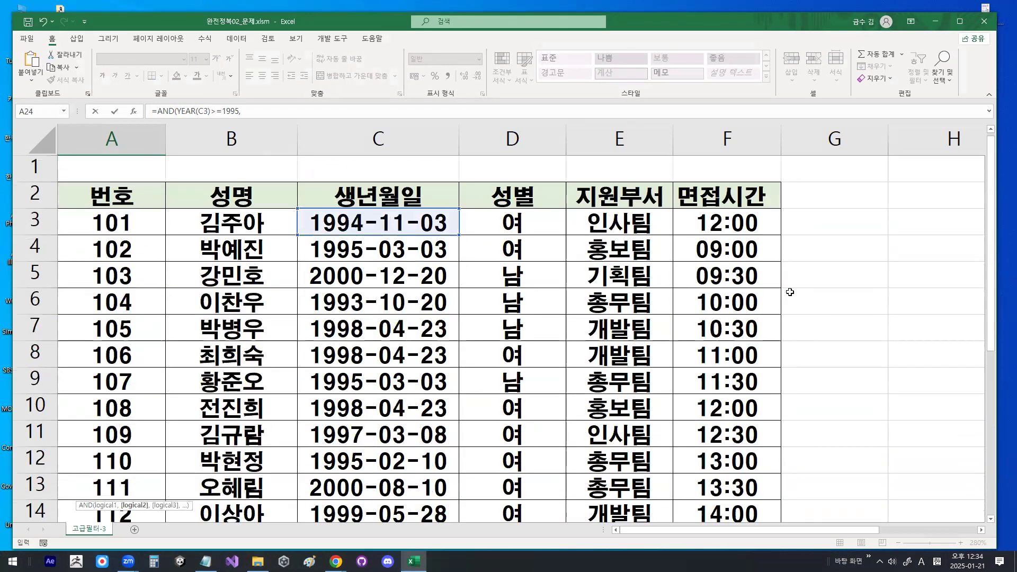
{"action": "left_click", "coordinate": [742, 221]}
{"action": "scroll", "coordinate": [207, 234], "scroll_direction": "down", "scroll_amount": 5}
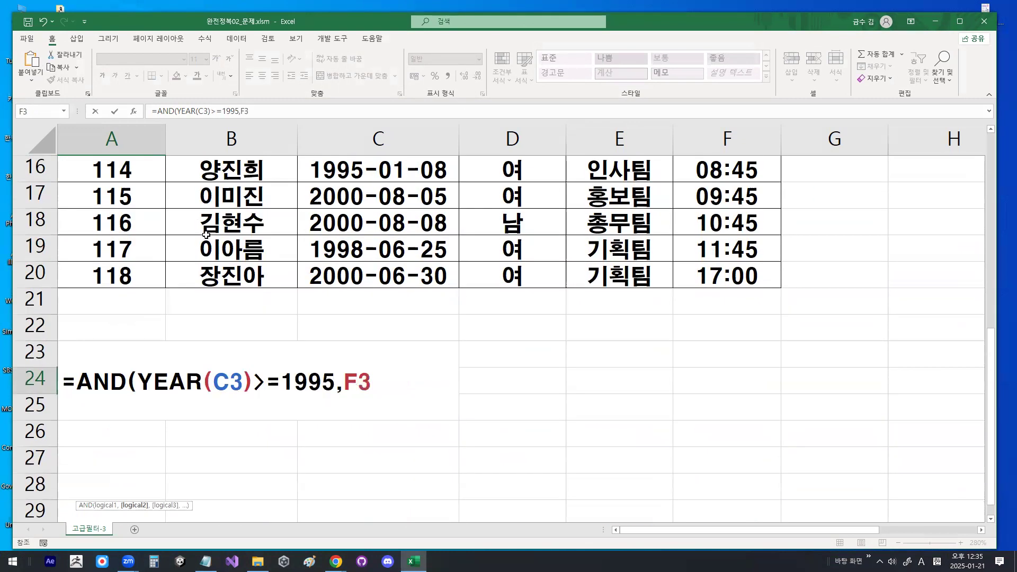
{"action": "scroll", "coordinate": [207, 235], "scroll_direction": "down", "scroll_amount": 2}
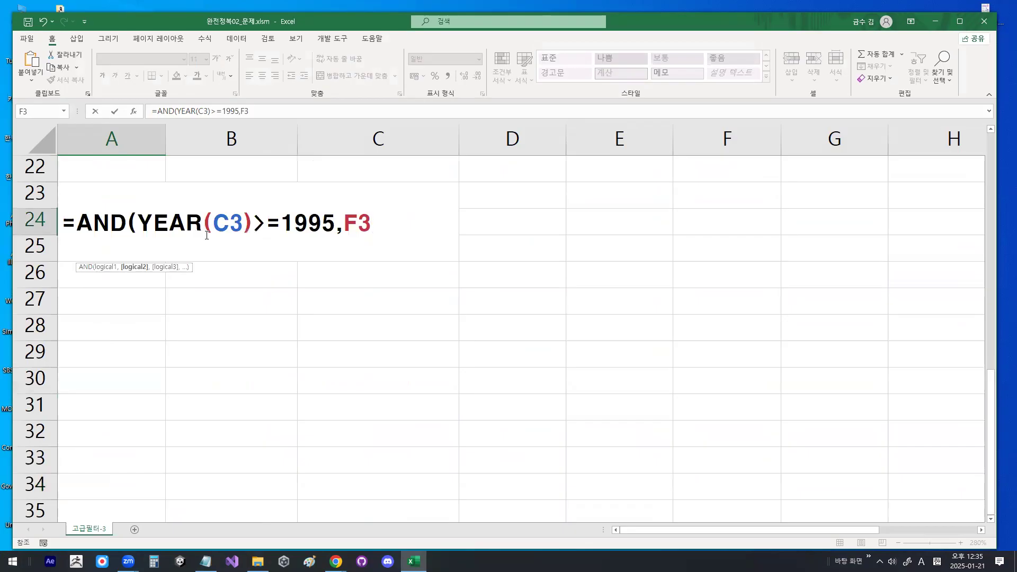
{"action": "type", "text": ">="}
{"action": "type", "text": "."}
{"action": "type", "text": "0.5"}
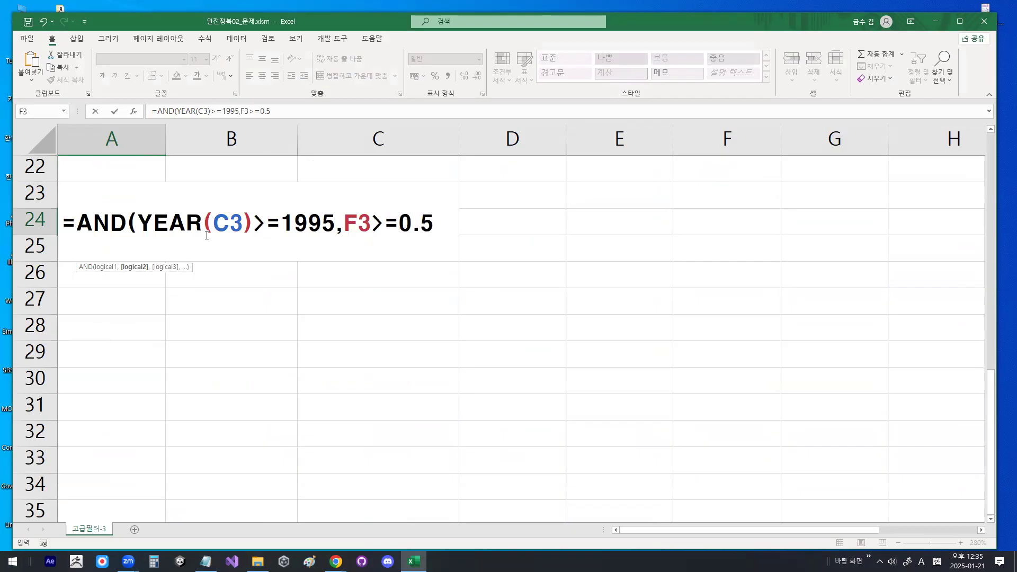
{"action": "type", "text": ")"}
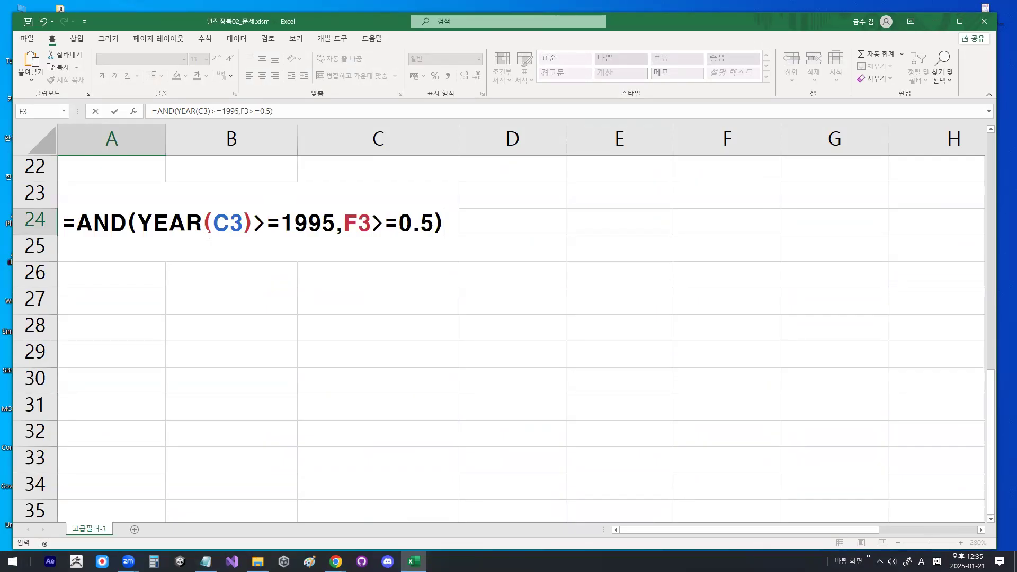
{"action": "key", "text": "Return"}
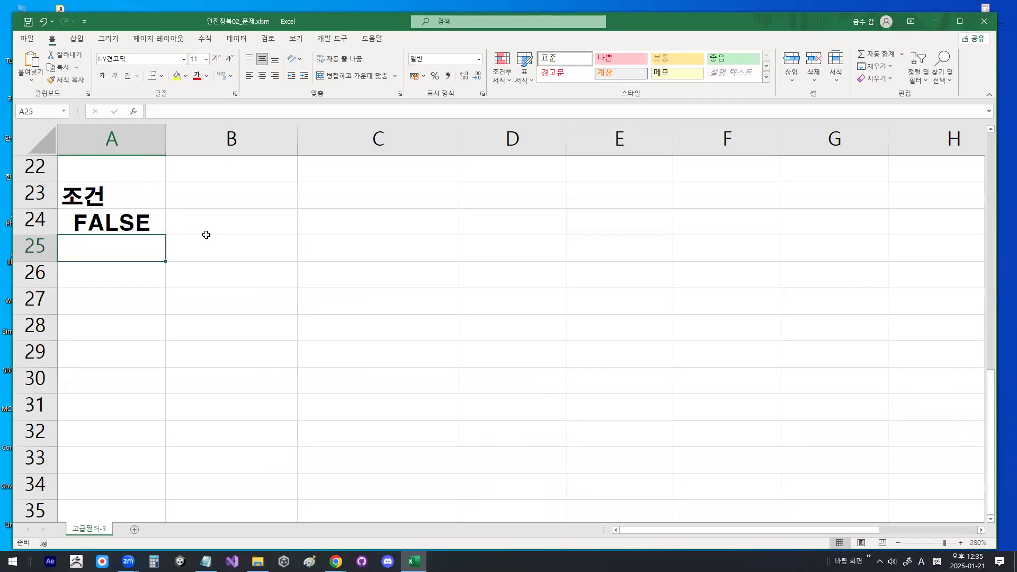
Switch to the Notepad class notes and add =AND(YEAR(C3)>=1995,F3>=0.5) below the written-out AND formula
{"action": "left_click", "coordinate": [125, 227]}
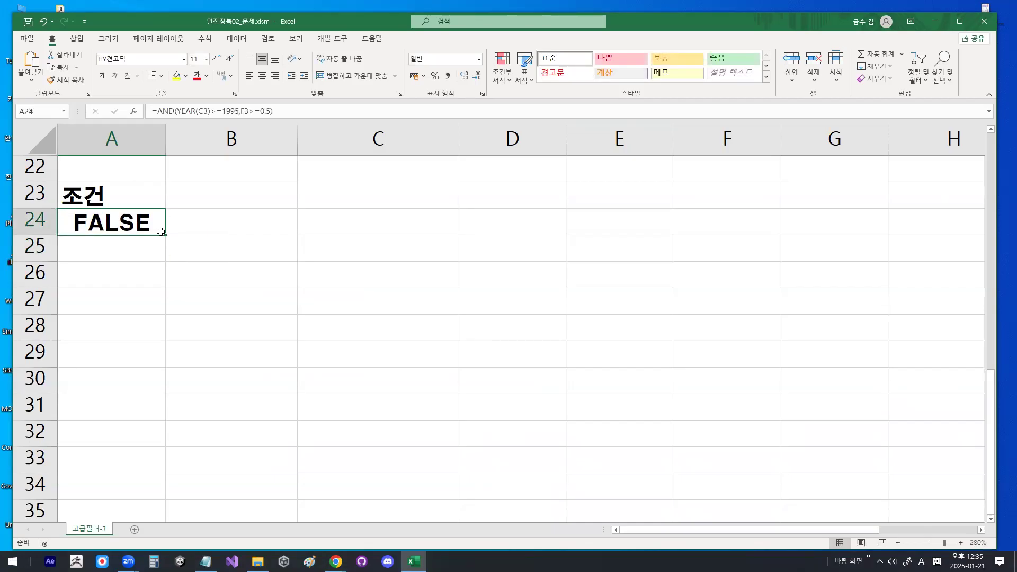
{"action": "left_click", "coordinate": [206, 561]}
{"action": "left_click", "coordinate": [269, 383]}
{"action": "type", "text": "=AND(YEAR(C3)>=1995,F3>=0.5)"}
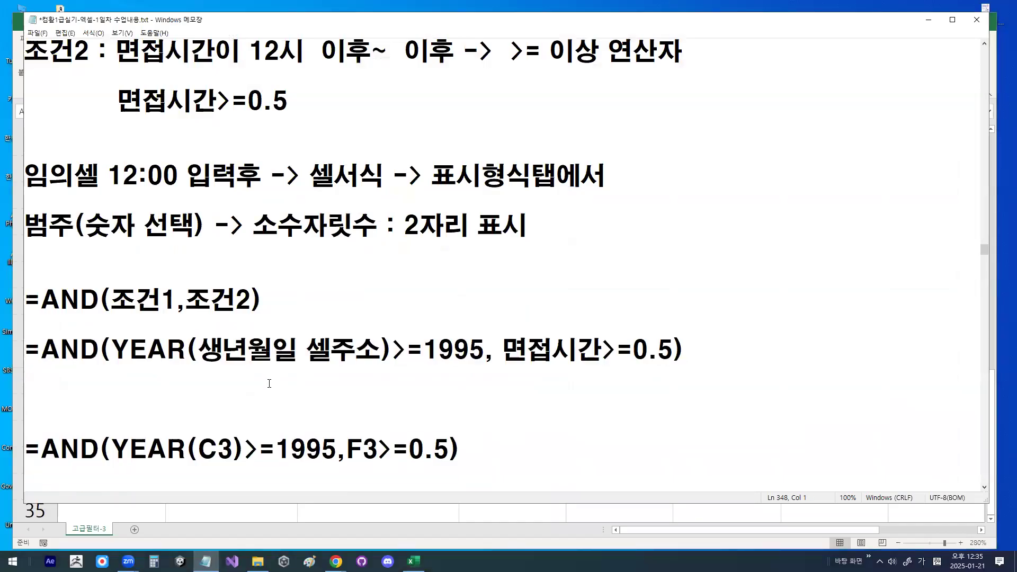
{"action": "key", "text": "Down"}
{"action": "key", "text": "Down"}
{"action": "key", "text": "Down"}
{"action": "key", "text": "Down"}
{"action": "key", "text": "Down"}
{"action": "key", "text": "Down"}
{"action": "key", "text": "Down"}
{"action": "key", "text": "Down"}
{"action": "key", "text": "Down"}
{"action": "key", "text": "Down"}
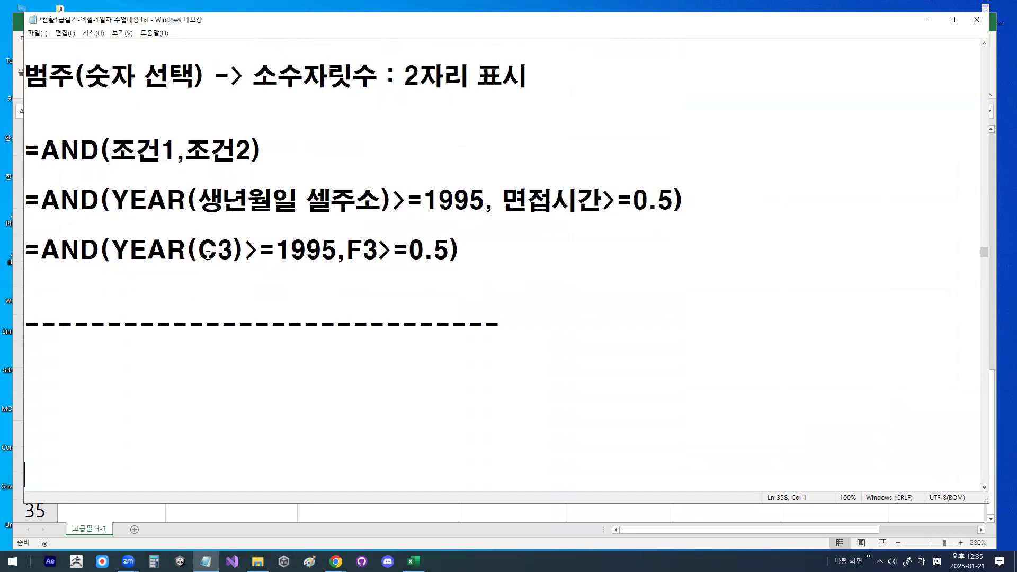
{"action": "left_click_drag", "start_coordinate": [199, 200], "coordinate": [366, 199]}
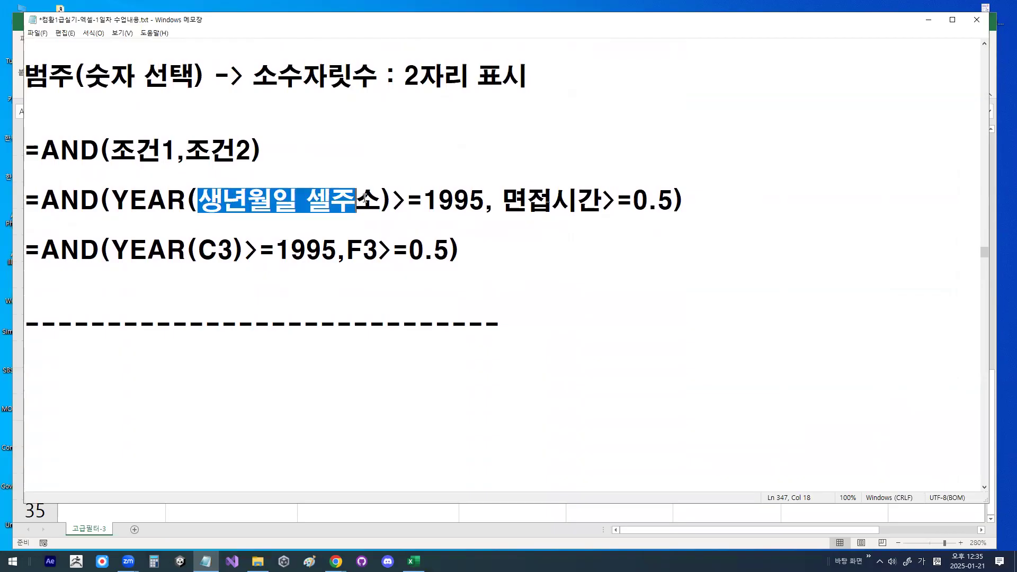
{"action": "left_click_drag", "start_coordinate": [409, 250], "coordinate": [449, 252]}
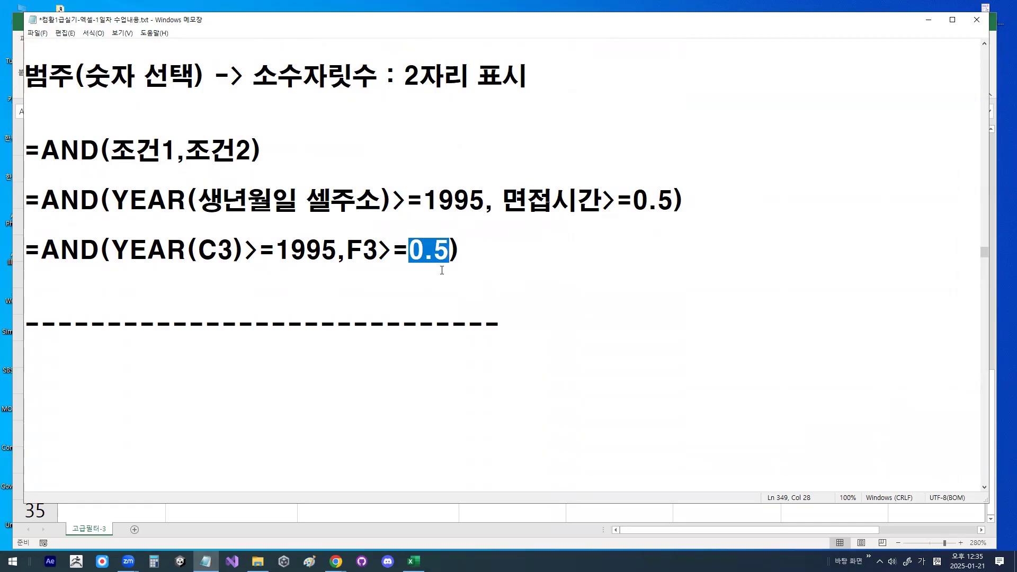
{"action": "left_click_drag", "start_coordinate": [411, 249], "coordinate": [448, 248]}
{"action": "left_click", "coordinate": [370, 257]}
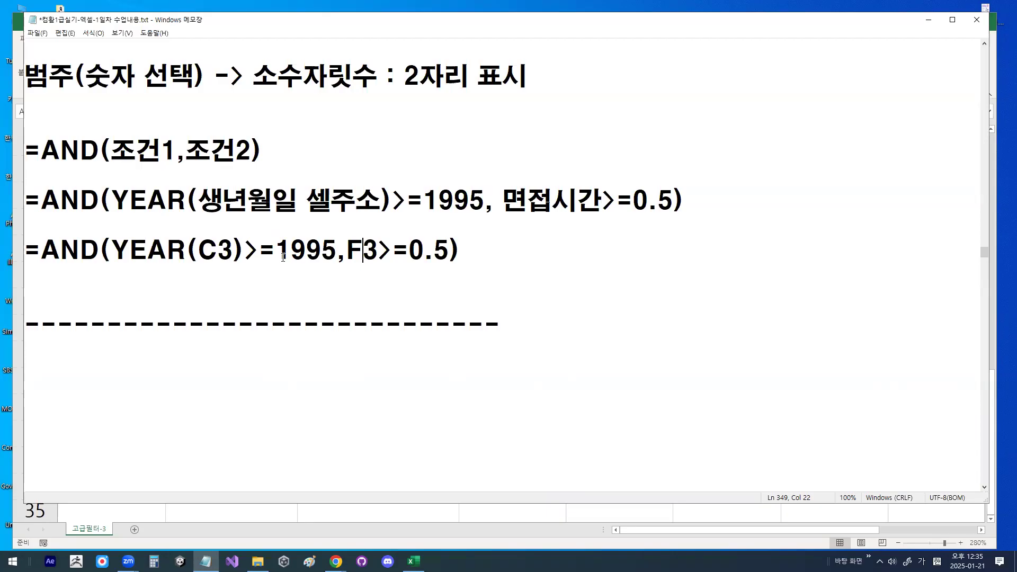
Return to the Excel workbook and copy the headings 성명, 생년월일, 지원부서 and 면접시간 from row 2 to A26:D26
{"action": "left_click", "coordinate": [927, 21]}
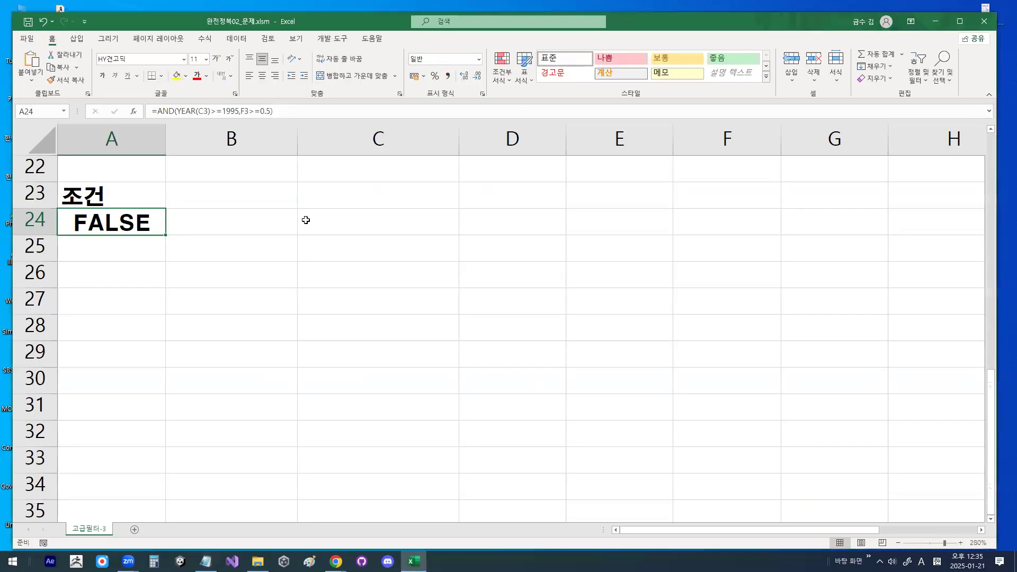
{"action": "scroll", "coordinate": [306, 220], "scroll_direction": "up", "scroll_amount": 7}
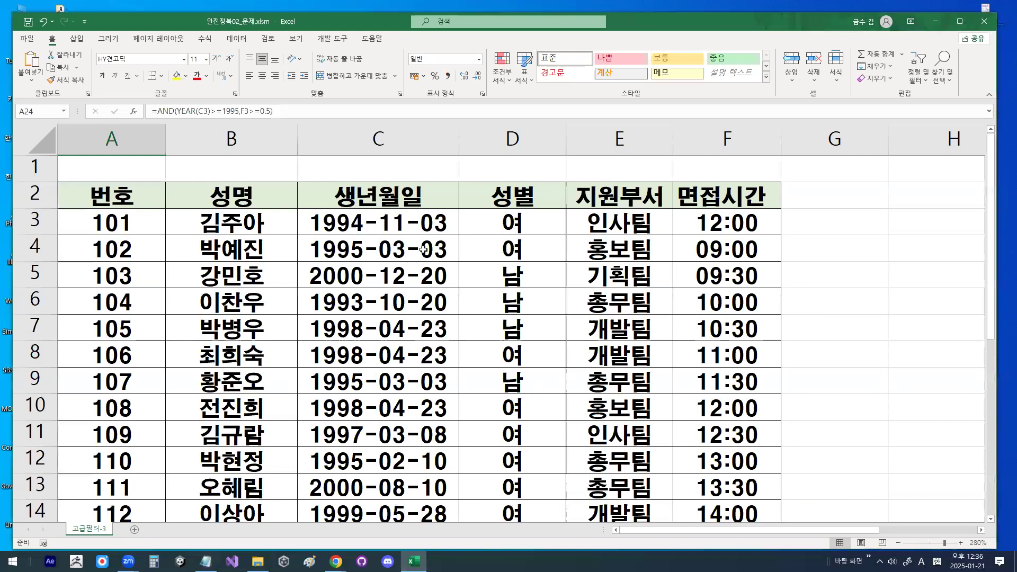
{"action": "left_click", "coordinate": [237, 198]}
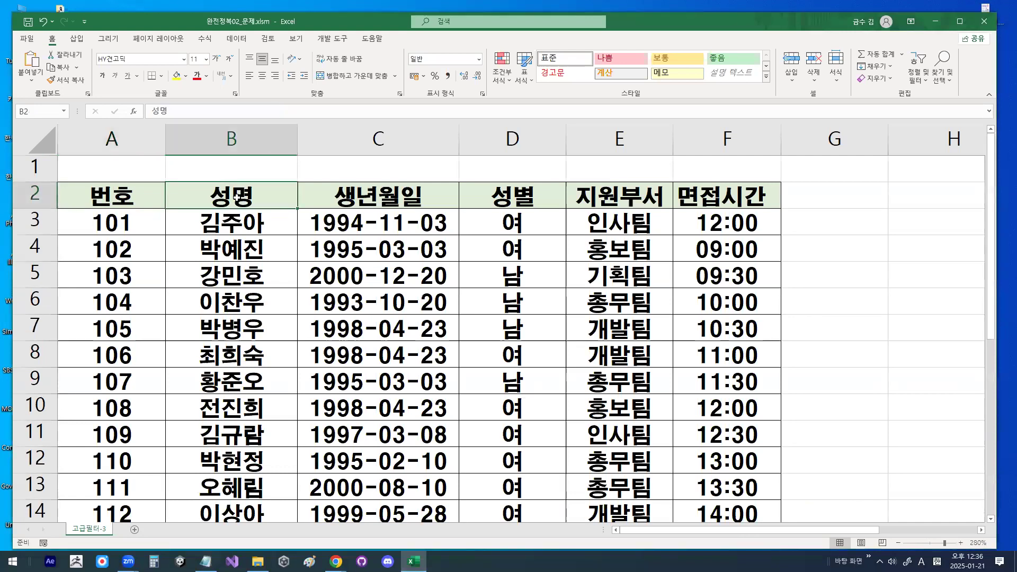
{"action": "left_click_drag", "start_coordinate": [236, 198], "coordinate": [377, 193]}
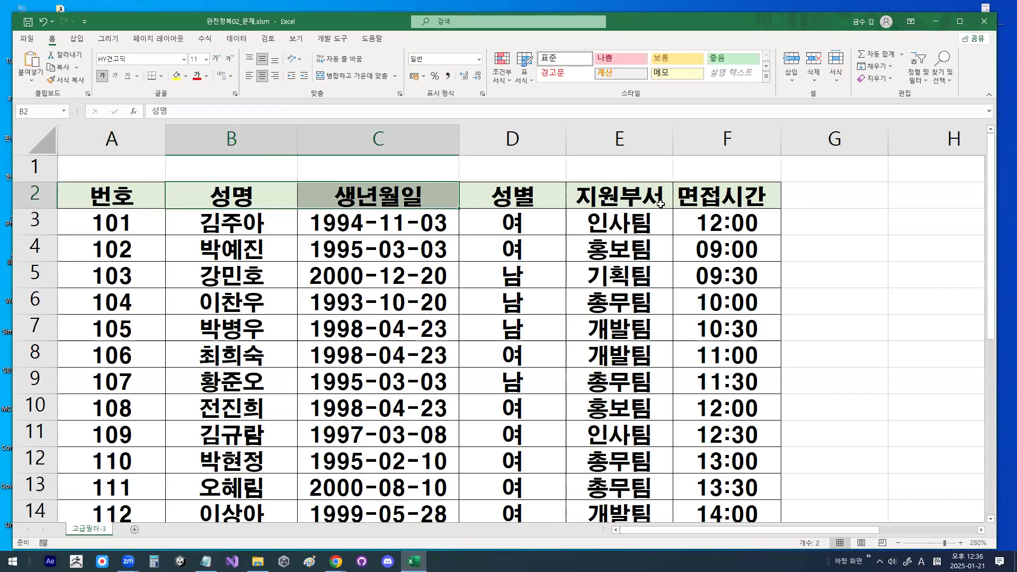
{"action": "left_click", "coordinate": [632, 198], "text": "ctrl"}
{"action": "left_click_drag", "start_coordinate": [709, 197], "coordinate": [709, 196]}
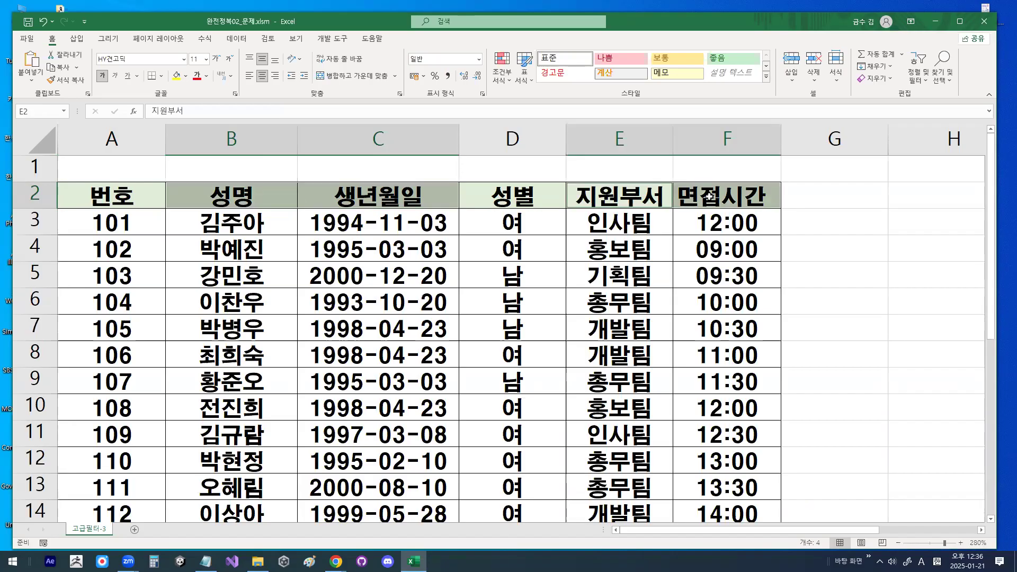
{"action": "key", "text": "ctrl+c"}
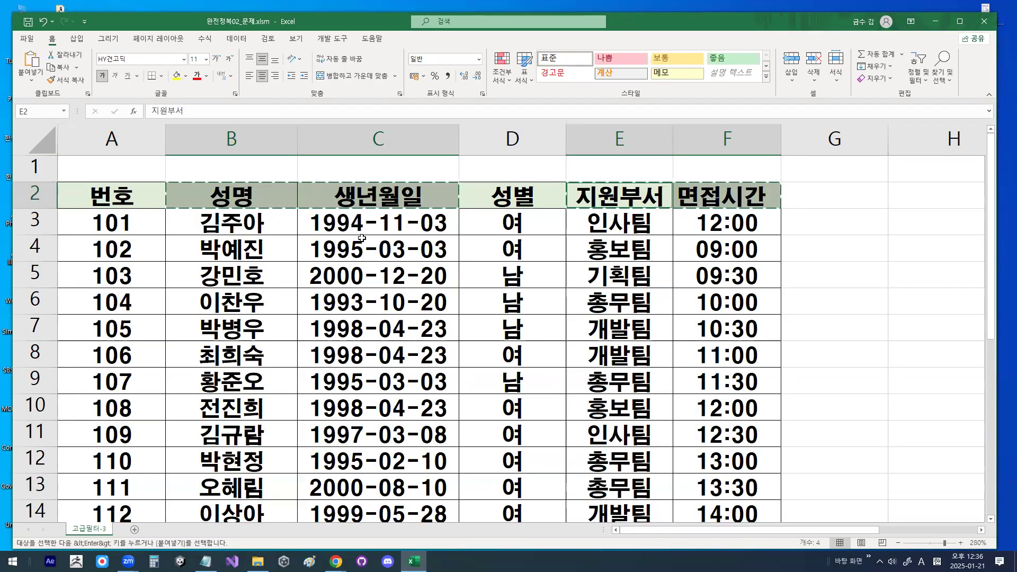
{"action": "scroll", "coordinate": [186, 289], "scroll_direction": "down", "scroll_amount": 5}
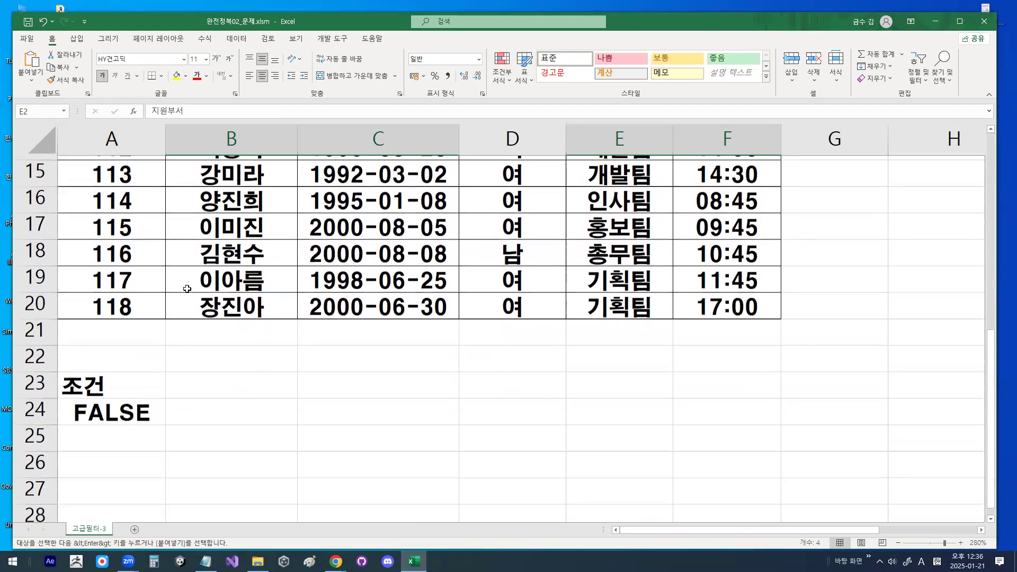
{"action": "scroll", "coordinate": [186, 289], "scroll_direction": "down", "scroll_amount": 1}
{"action": "left_click", "coordinate": [115, 351]}
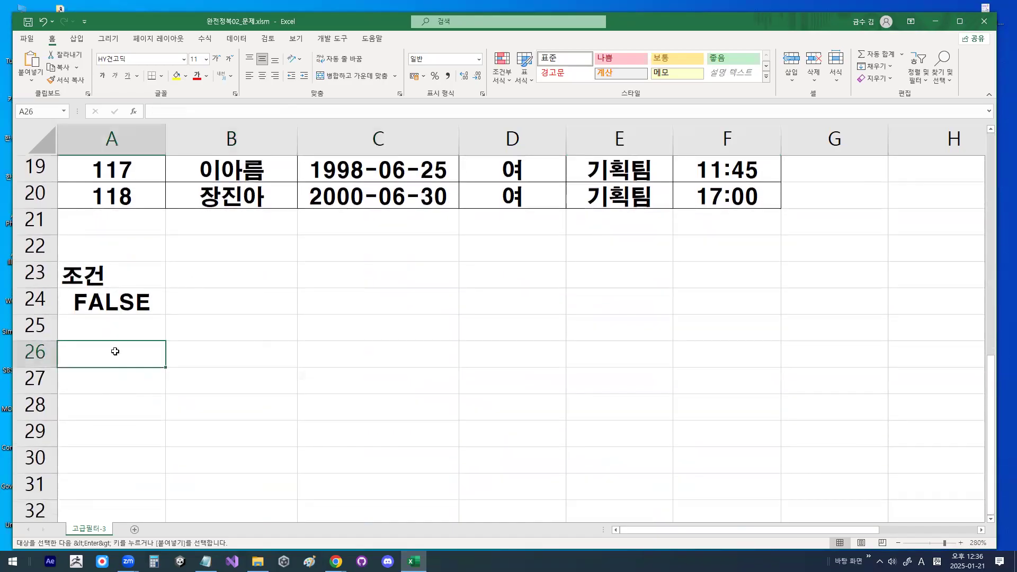
{"action": "key", "text": "Return"}
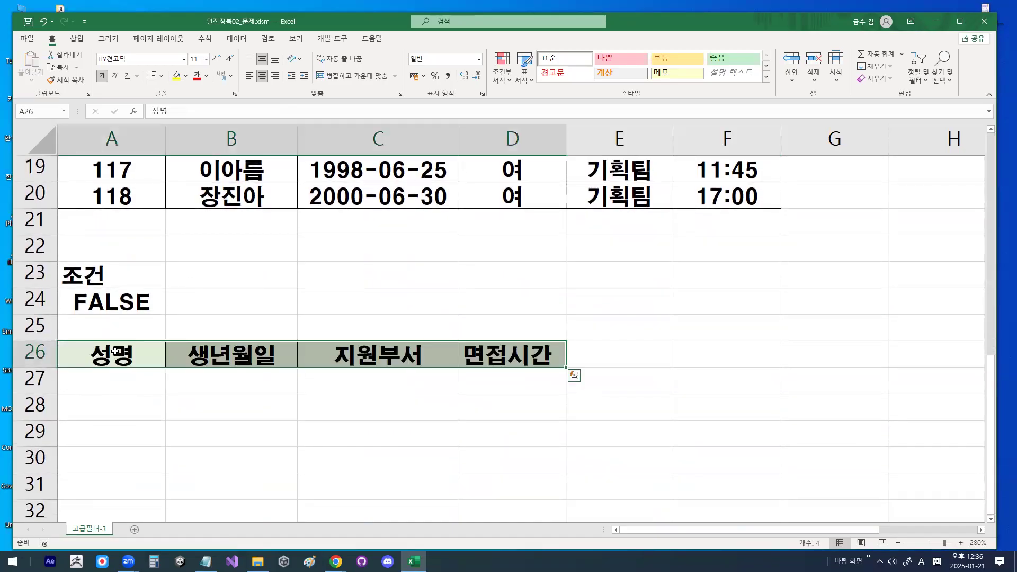
{"action": "left_click", "coordinate": [119, 397]}
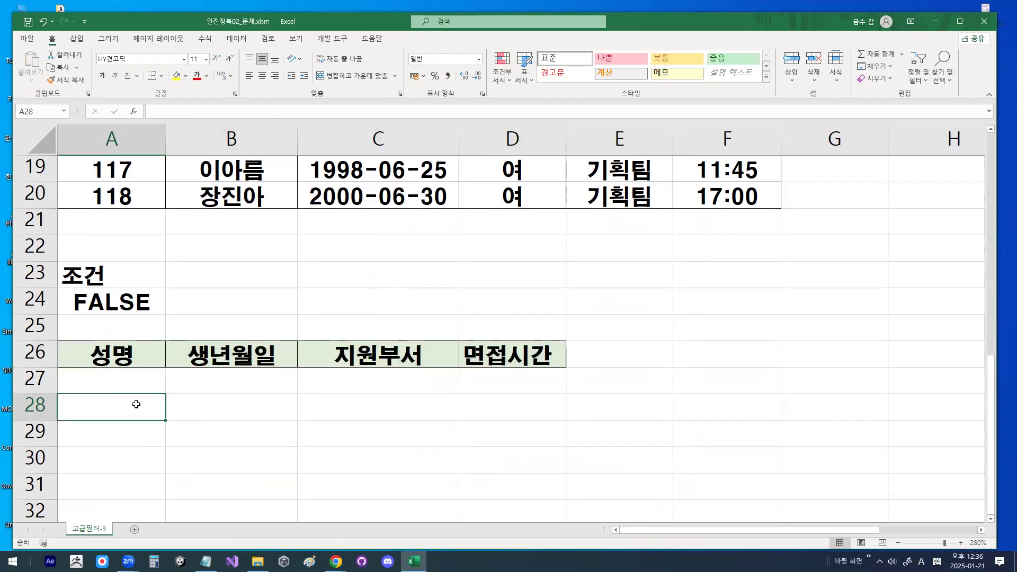
{"action": "left_click", "coordinate": [129, 361]}
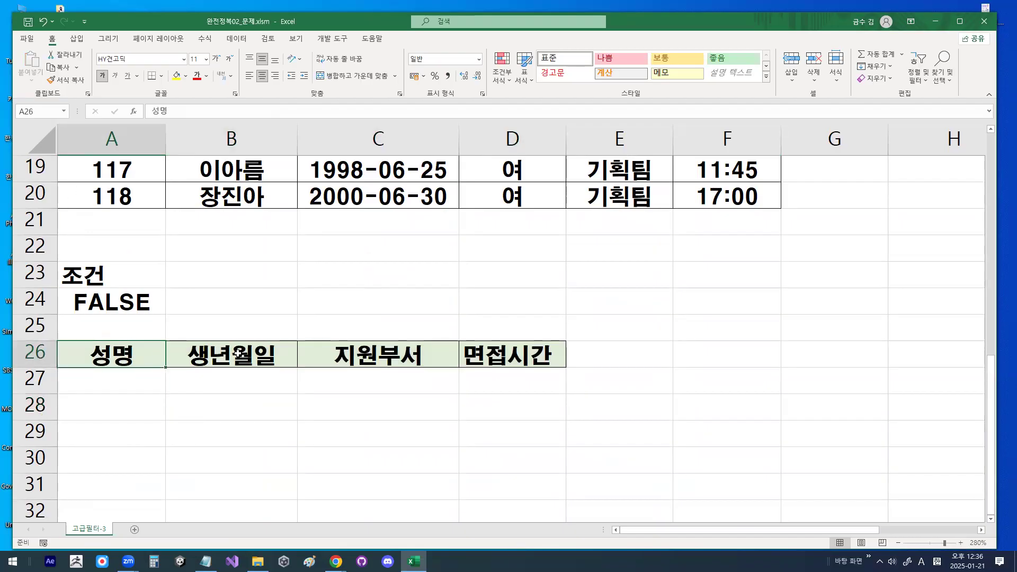
{"action": "left_click", "coordinate": [236, 354]}
{"action": "left_click", "coordinate": [412, 355]}
{"action": "left_click", "coordinate": [519, 362]}
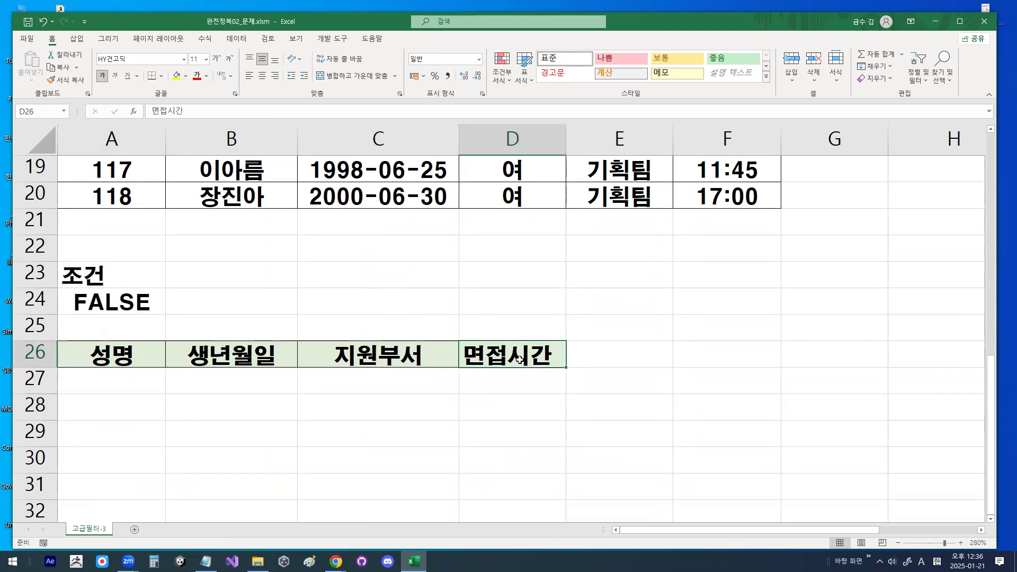
Select a 생년월일 cell inside the source table and open the Advanced Filter (고급 필터) dialog
{"action": "scroll", "coordinate": [472, 416], "scroll_direction": "up", "scroll_amount": 6}
{"action": "left_click", "coordinate": [420, 317]}
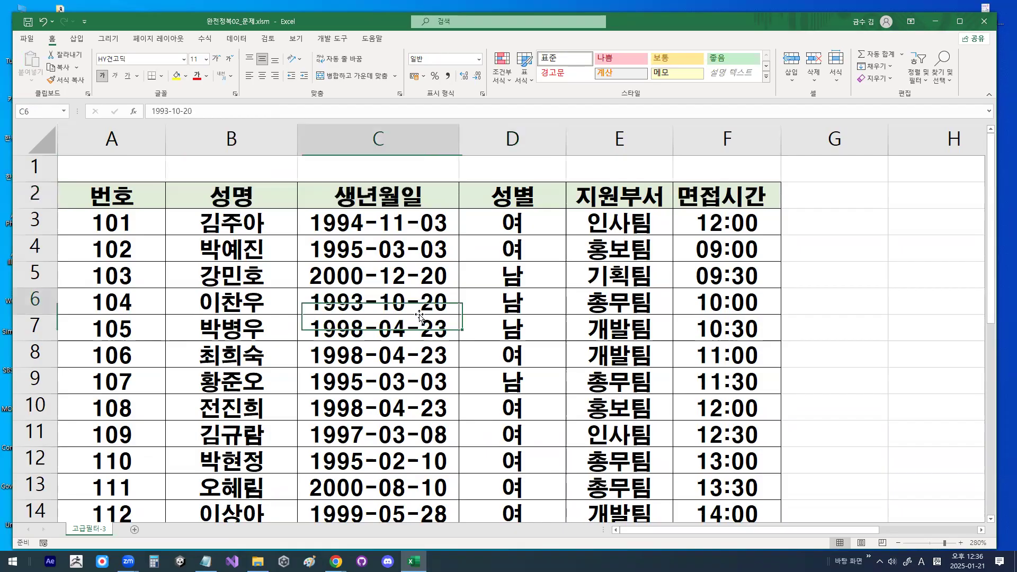
{"action": "mouse_move", "coordinate": [377, 270]}
{"action": "left_mouse_down"}
{"action": "mouse_move", "coordinate": [381, 299]}
{"action": "mouse_move", "coordinate": [443, 221]}
{"action": "left_mouse_up"}
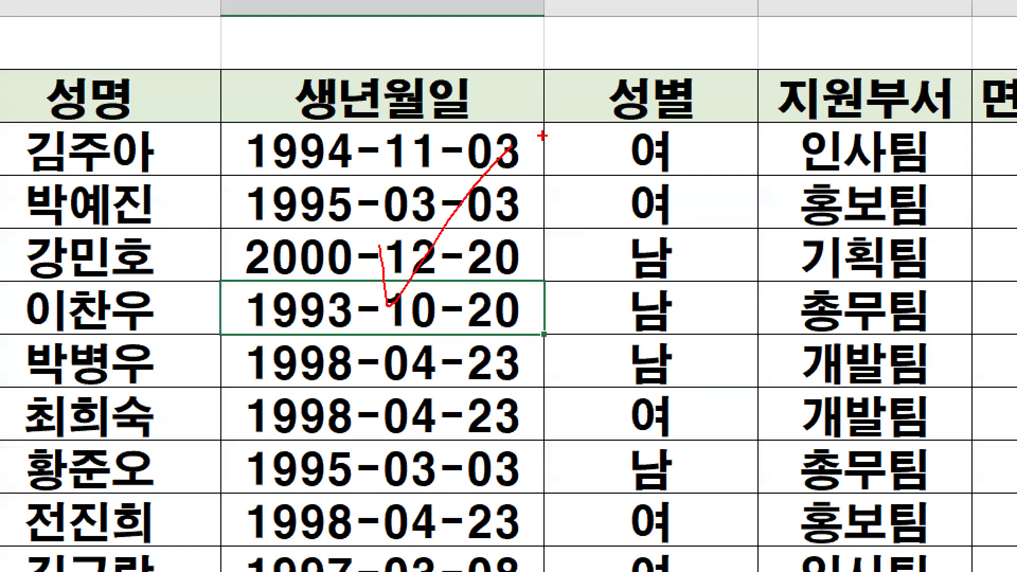
{"action": "key", "text": "Escape"}
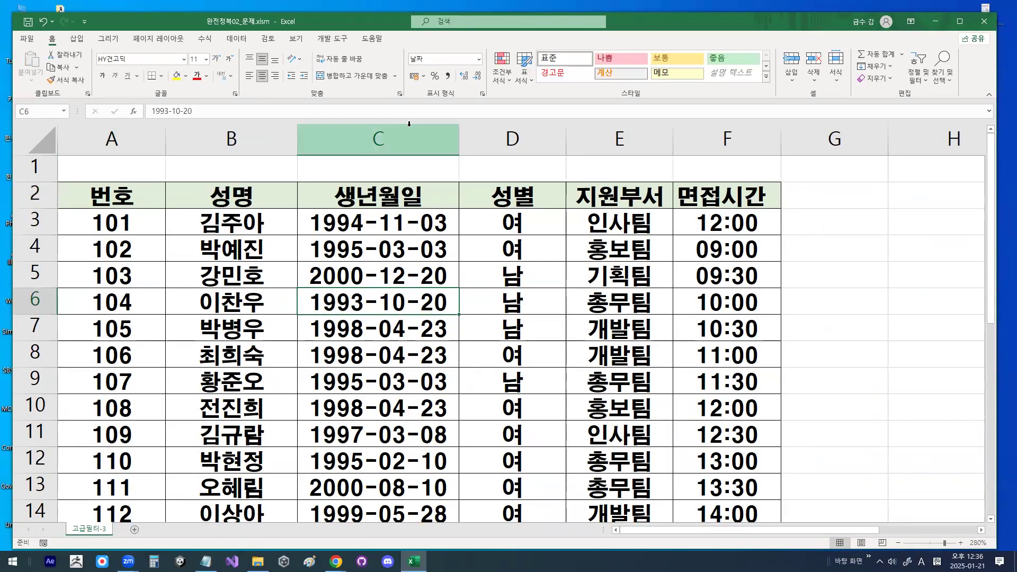
{"action": "left_click", "coordinate": [237, 39]}
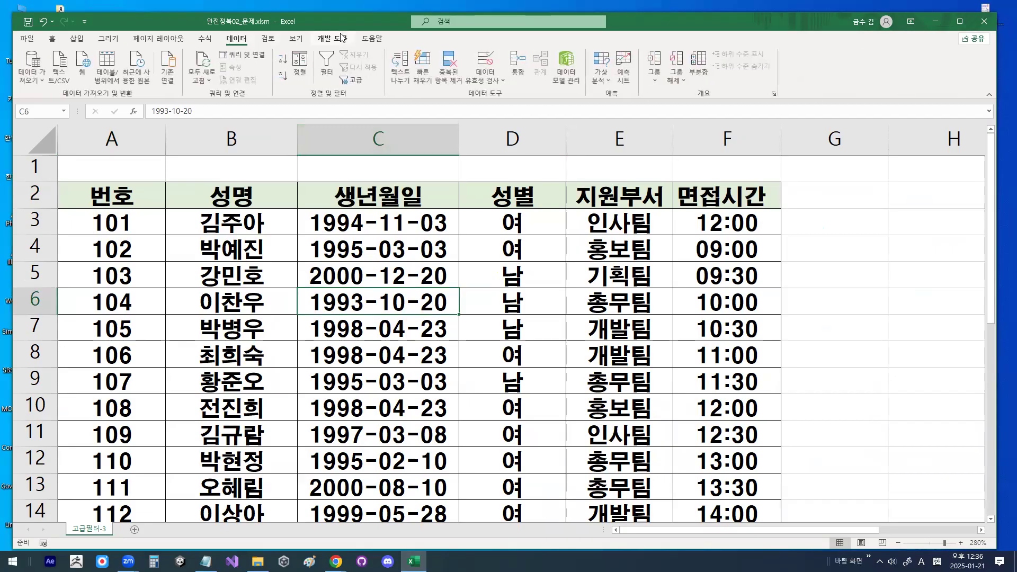
{"action": "mouse_move", "coordinate": [343, 98]}
{"action": "left_mouse_down"}
{"action": "mouse_move", "coordinate": [310, 98]}
{"action": "mouse_move", "coordinate": [340, 90]}
{"action": "left_mouse_up"}
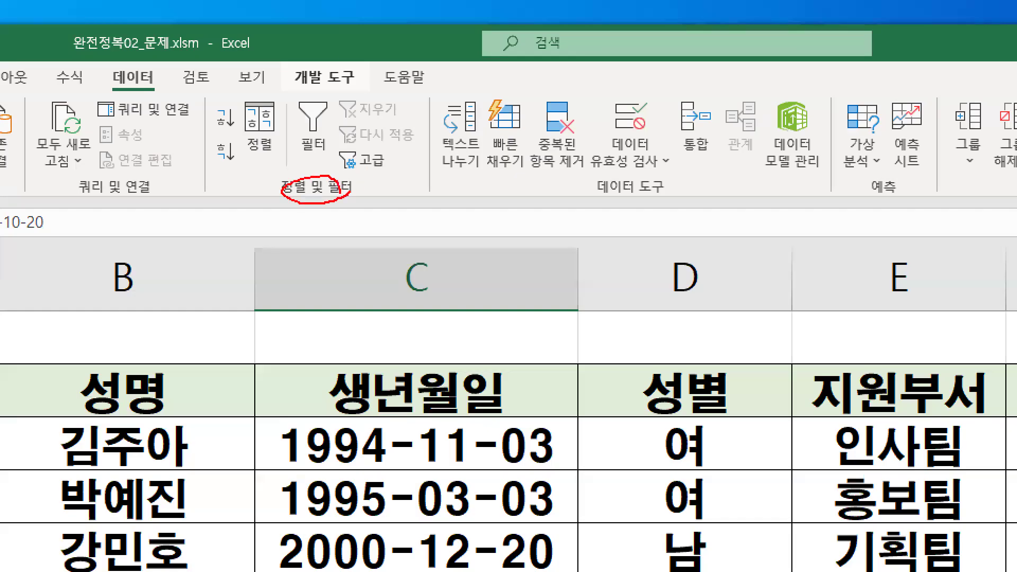
{"action": "mouse_move", "coordinate": [404, 174]}
{"action": "left_mouse_down"}
{"action": "mouse_move", "coordinate": [367, 187]}
{"action": "mouse_move", "coordinate": [388, 159]}
{"action": "left_mouse_up"}
{"action": "key", "text": "Escape"}
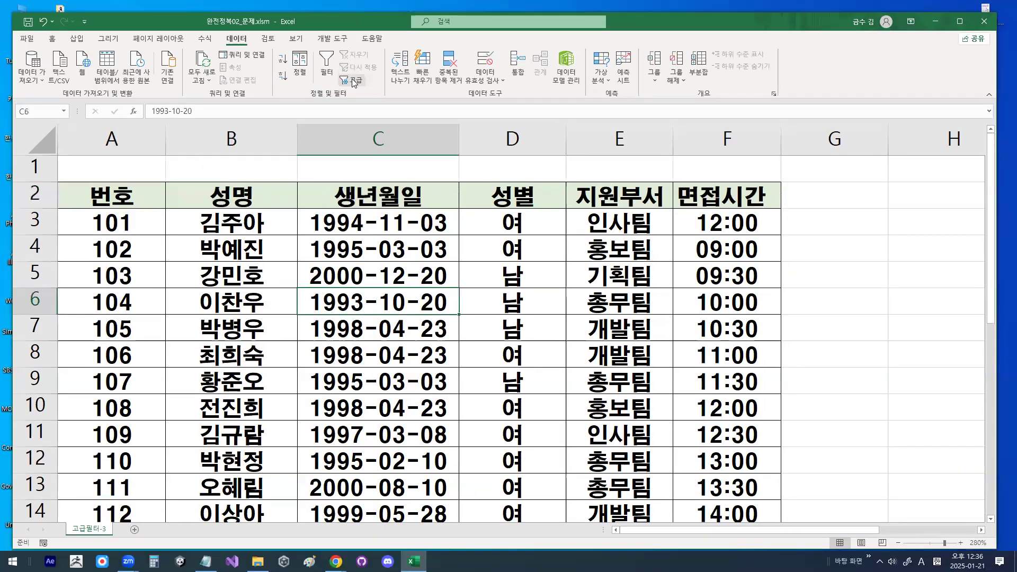
{"action": "left_click", "coordinate": [354, 80]}
{"action": "left_click_drag", "start_coordinate": [167, 174], "coordinate": [172, 198]}
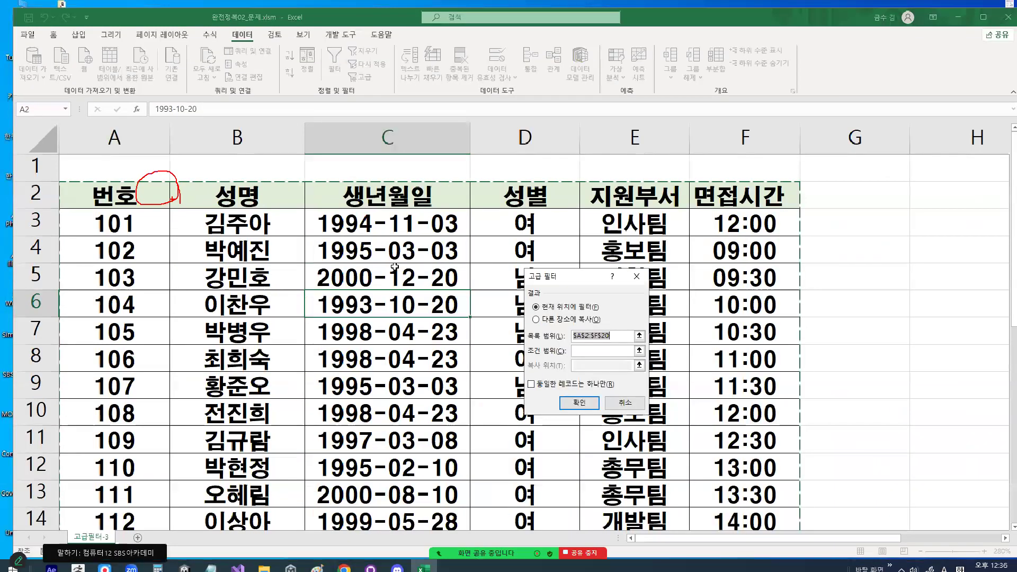
{"action": "key", "text": "Escape"}
Choose 다른 장소에 복사 for the filter result and set the criteria range to A23:A24
{"action": "left_click", "coordinate": [536, 319]}
{"action": "left_click_drag", "start_coordinate": [501, 331], "coordinate": [616, 328]}
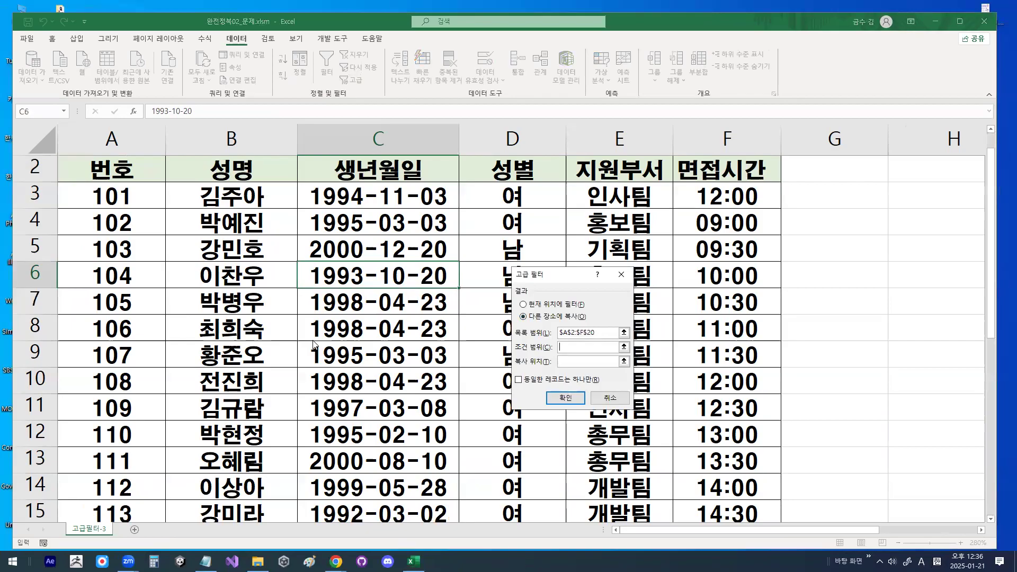
{"action": "scroll", "coordinate": [313, 345], "scroll_direction": "down", "scroll_amount": 3}
{"action": "scroll", "coordinate": [313, 345], "scroll_direction": "down", "scroll_amount": 2}
{"action": "mouse_move", "coordinate": [117, 409]}
{"action": "left_mouse_down"}
{"action": "mouse_move", "coordinate": [109, 432]}
{"action": "mouse_move", "coordinate": [118, 422]}
{"action": "mouse_move", "coordinate": [56, 409]}
{"action": "mouse_move", "coordinate": [115, 427]}
{"action": "left_mouse_up"}
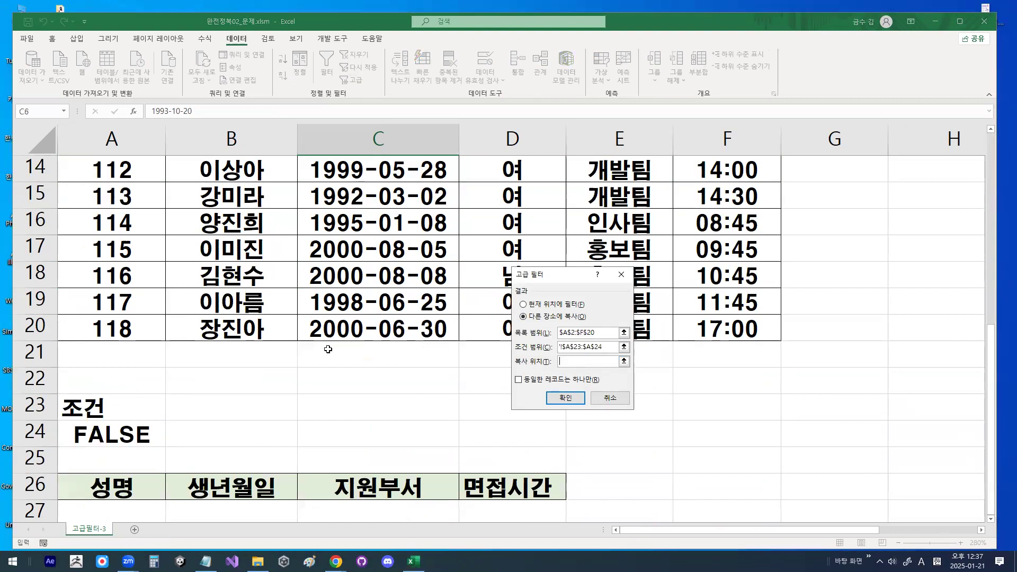
Set the copy-to range to the headings in A26:D26 and run the advanced filter
{"action": "scroll", "coordinate": [337, 350], "scroll_direction": "down", "scroll_amount": 3}
{"action": "left_click_drag", "start_coordinate": [565, 282], "coordinate": [565, 372]}
{"action": "left_click_drag", "start_coordinate": [141, 328], "coordinate": [482, 328]}
{"action": "left_click", "coordinate": [566, 490]}
{"action": "scroll", "coordinate": [563, 449], "scroll_direction": "down", "scroll_amount": 5}
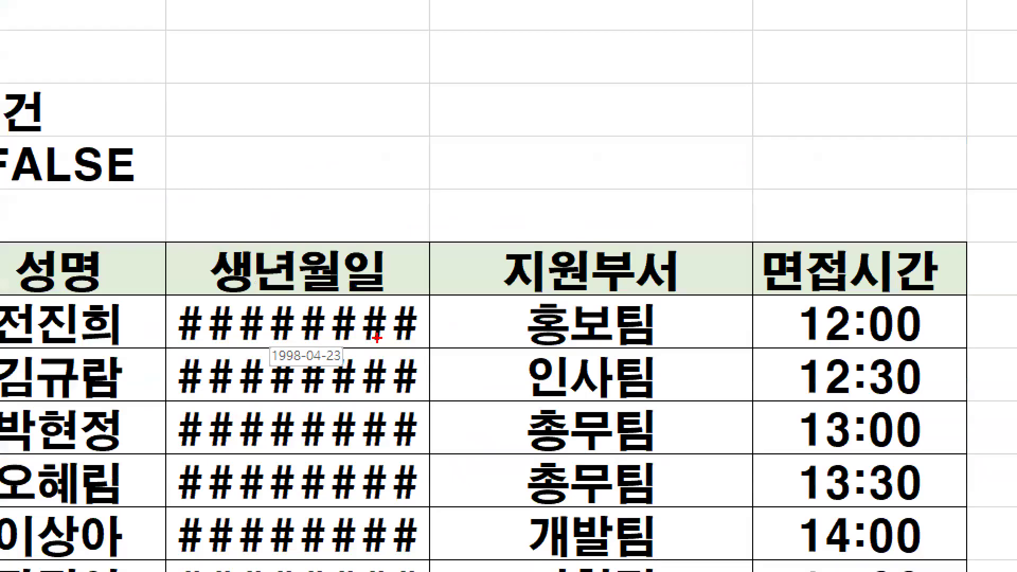
{"action": "mouse_move", "coordinate": [376, 338]}
{"action": "left_mouse_down"}
{"action": "mouse_move", "coordinate": [172, 416]}
{"action": "mouse_move", "coordinate": [375, 346]}
{"action": "left_mouse_up"}
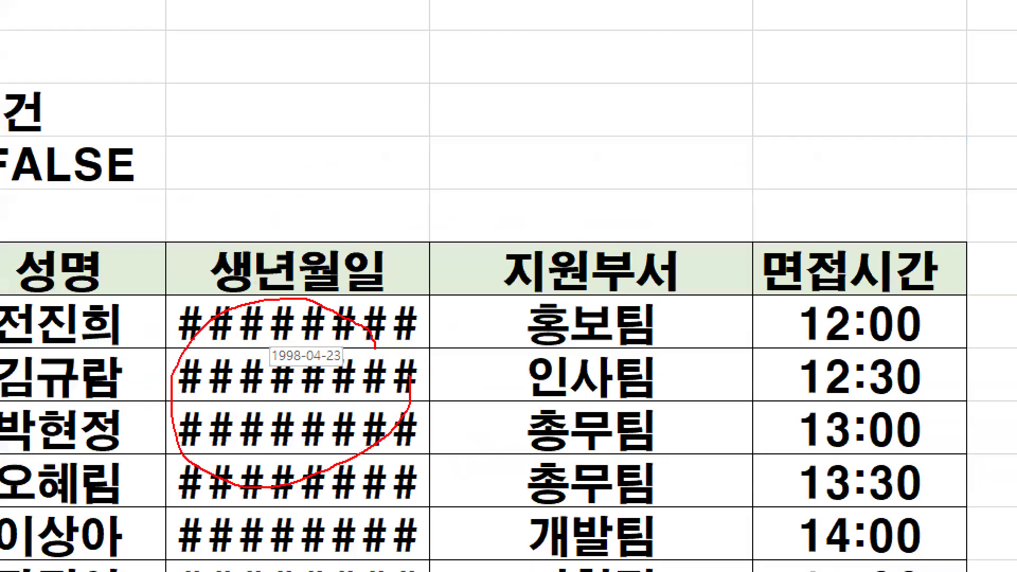
{"action": "left_click_drag", "start_coordinate": [245, 334], "coordinate": [227, 321]}
{"action": "key", "text": "Escape"}
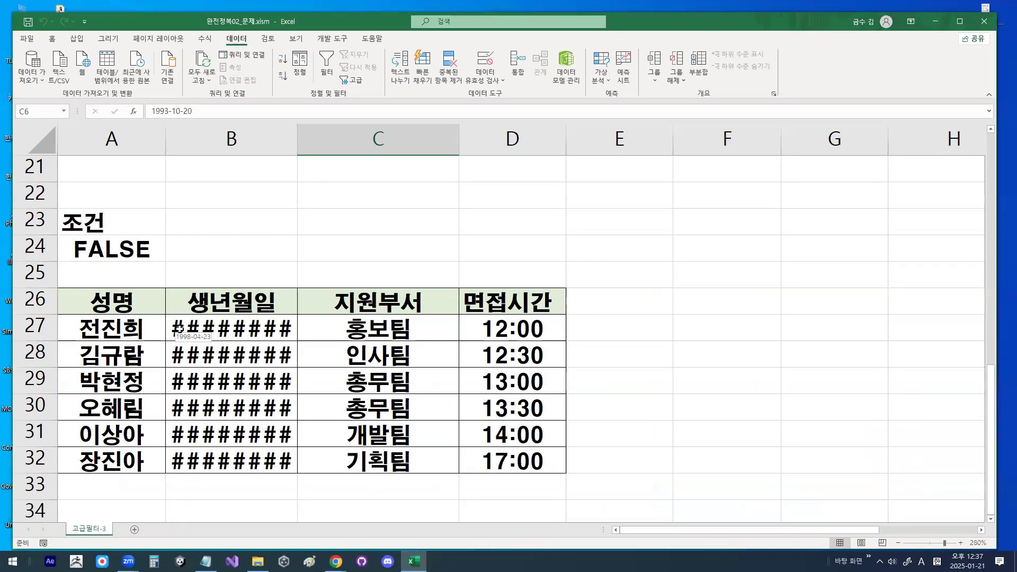
{"action": "key", "text": "ctrl+1"}
{"action": "left_click", "coordinate": [180, 352]}
{"action": "left_click_drag", "start_coordinate": [161, 328], "coordinate": [415, 329]}
{"action": "mouse_move", "coordinate": [433, 407]}
{"action": "left_mouse_down"}
{"action": "mouse_move", "coordinate": [289, 522]}
{"action": "mouse_move", "coordinate": [418, 344]}
{"action": "left_mouse_up"}
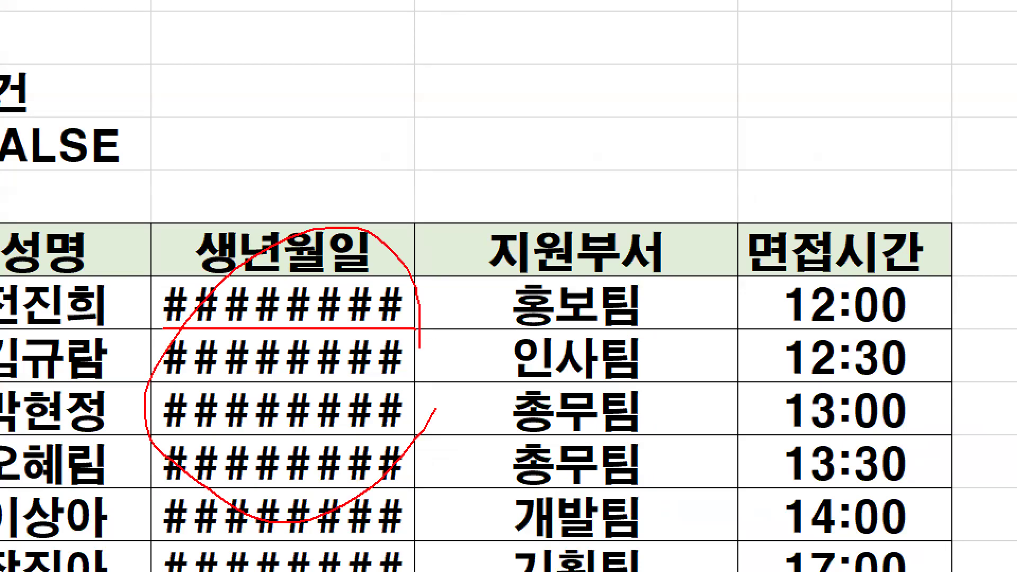
{"action": "key", "text": "Escape"}
Auto-fit the width of column B to the extracted 생년월일 dates
{"action": "key", "text": "ctrl+1"}
{"action": "left_click", "coordinate": [316, 136]}
{"action": "mouse_move", "coordinate": [319, 142]}
{"action": "left_mouse_down"}
{"action": "mouse_move", "coordinate": [314, 154]}
{"action": "mouse_move", "coordinate": [281, 151]}
{"action": "mouse_move", "coordinate": [305, 128]}
{"action": "mouse_move", "coordinate": [328, 161]}
{"action": "left_mouse_up"}
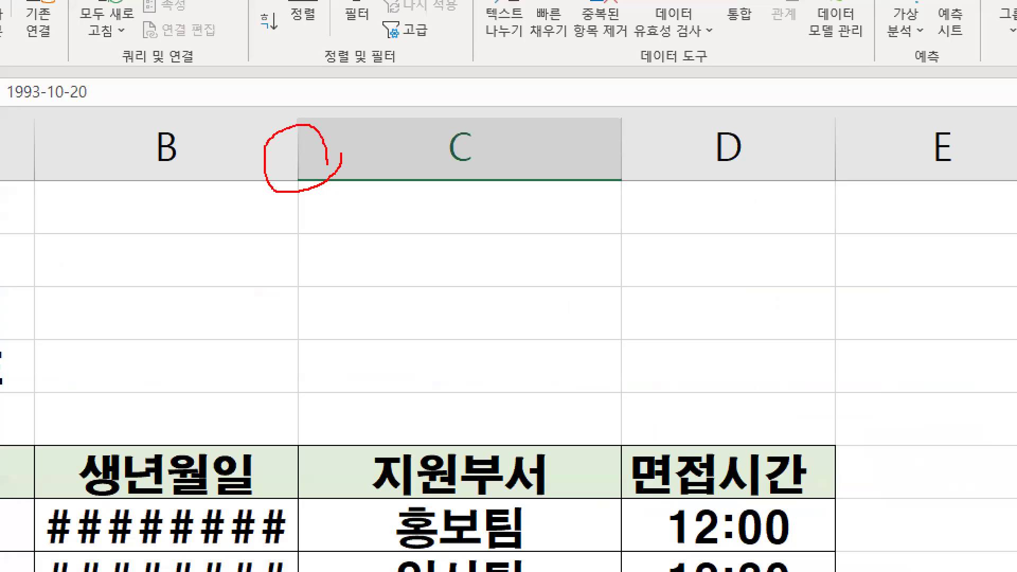
{"action": "key", "text": "Escape"}
{"action": "key", "text": "ctrl+1"}
{"action": "left_click_drag", "start_coordinate": [298, 117], "coordinate": [298, 175]}
{"action": "mouse_move", "coordinate": [288, 117]}
{"action": "left_mouse_down"}
{"action": "mouse_move", "coordinate": [272, 140]}
{"action": "mouse_move", "coordinate": [332, 133]}
{"action": "mouse_move", "coordinate": [332, 163]}
{"action": "left_mouse_up"}
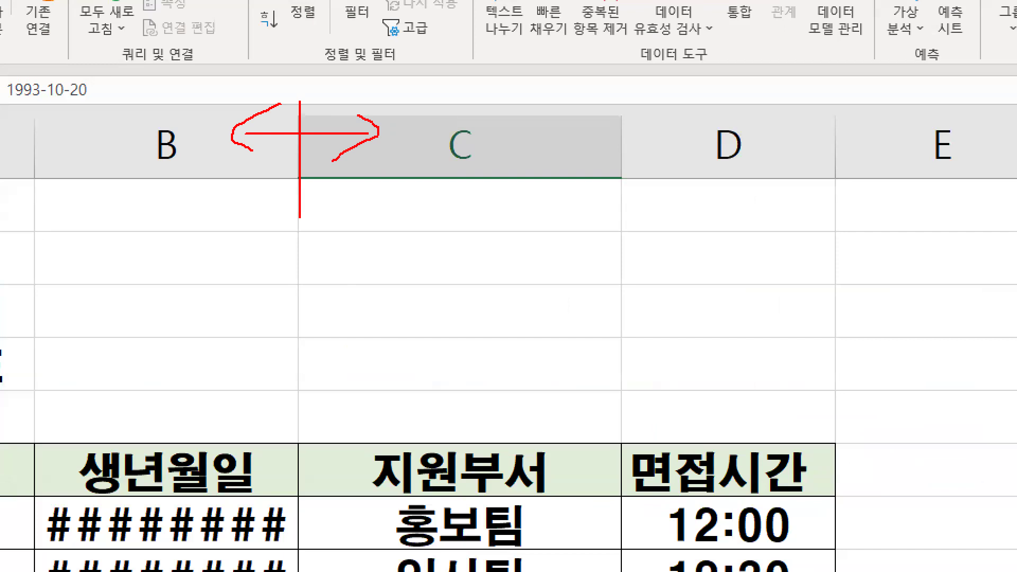
{"action": "key", "text": "Escape"}
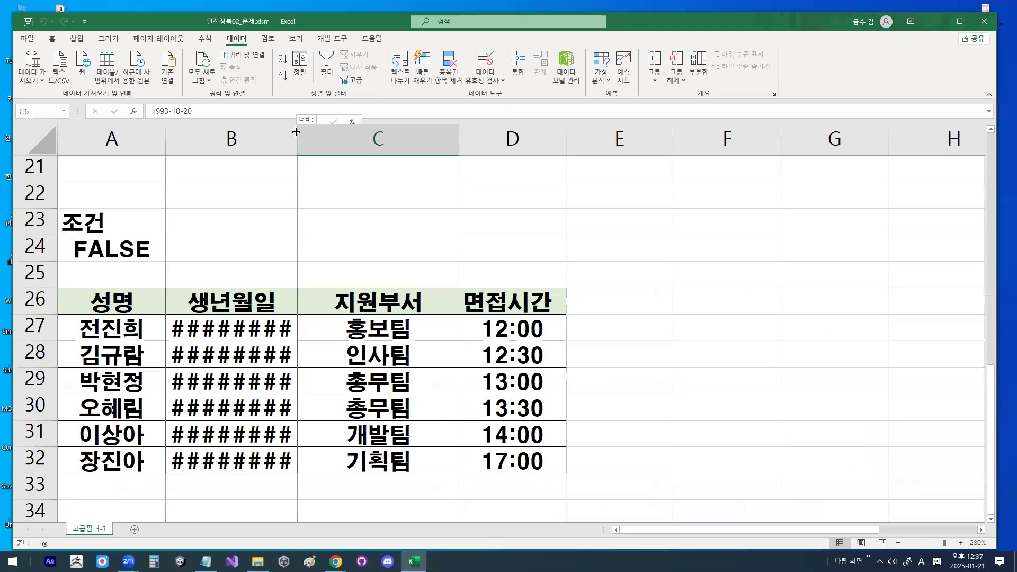
{"action": "double_click", "coordinate": [297, 139]}
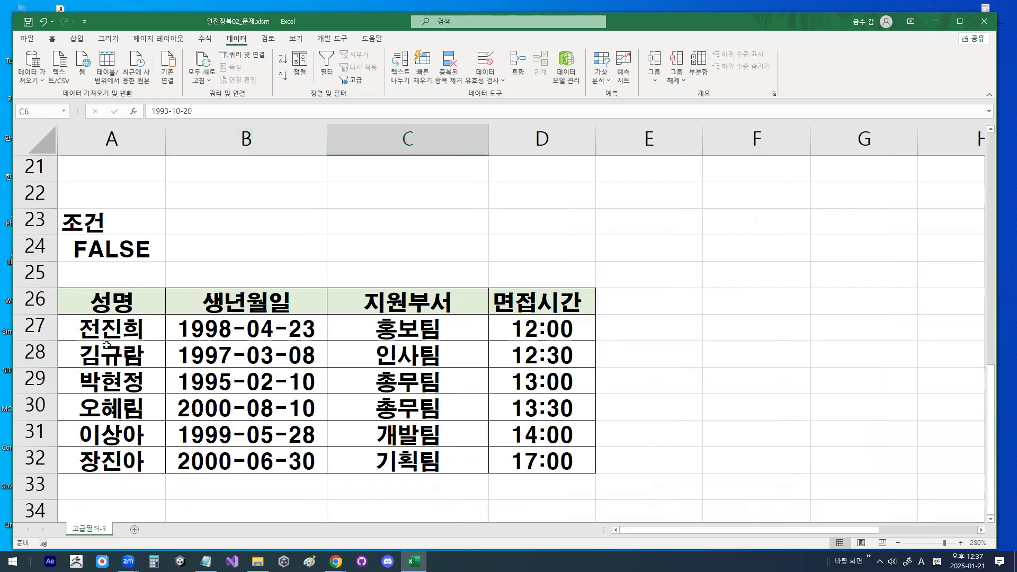
{"action": "left_click", "coordinate": [40, 300]}
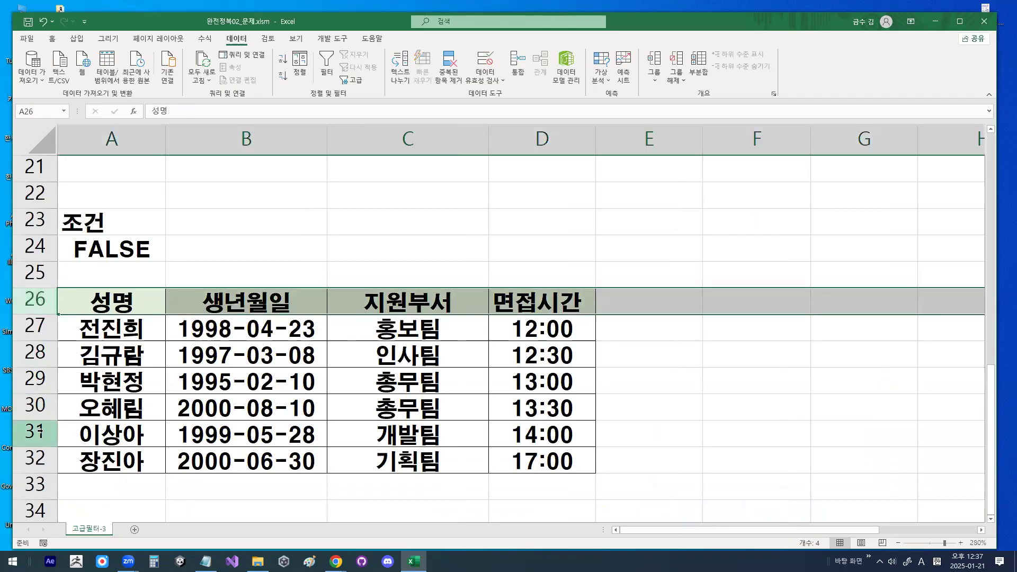
{"action": "left_click", "coordinate": [45, 458]}
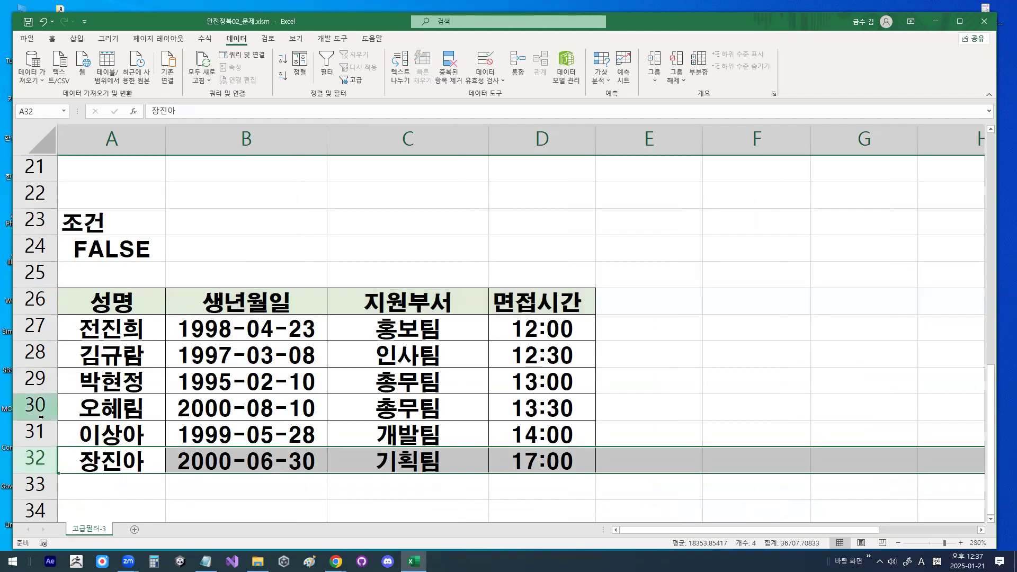
{"action": "left_click", "coordinate": [353, 373]}
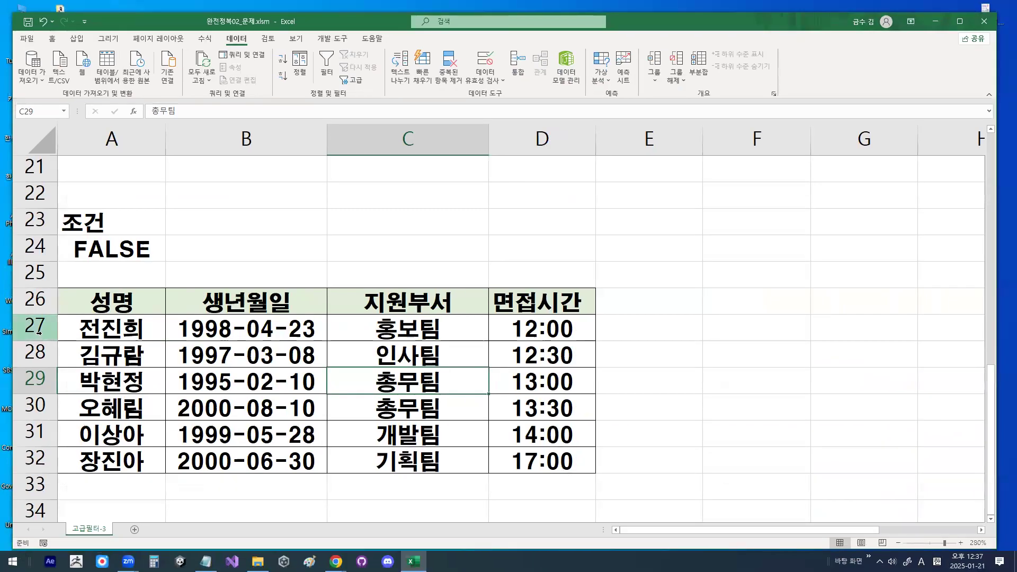
{"action": "left_click", "coordinate": [39, 333]}
{"action": "left_click_drag", "start_coordinate": [41, 333], "coordinate": [33, 459]}
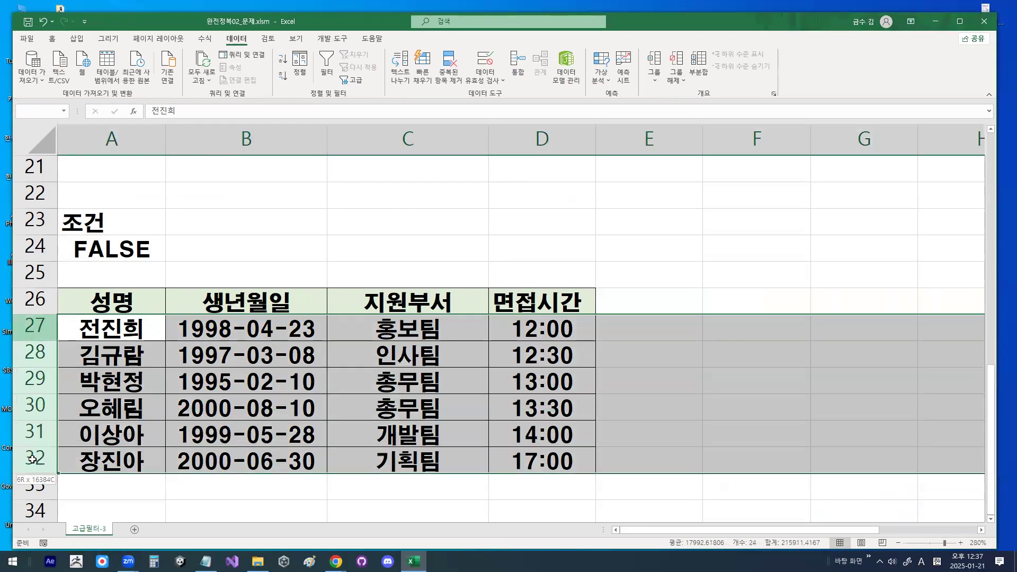
{"action": "left_click_drag", "start_coordinate": [98, 299], "coordinate": [541, 310]}
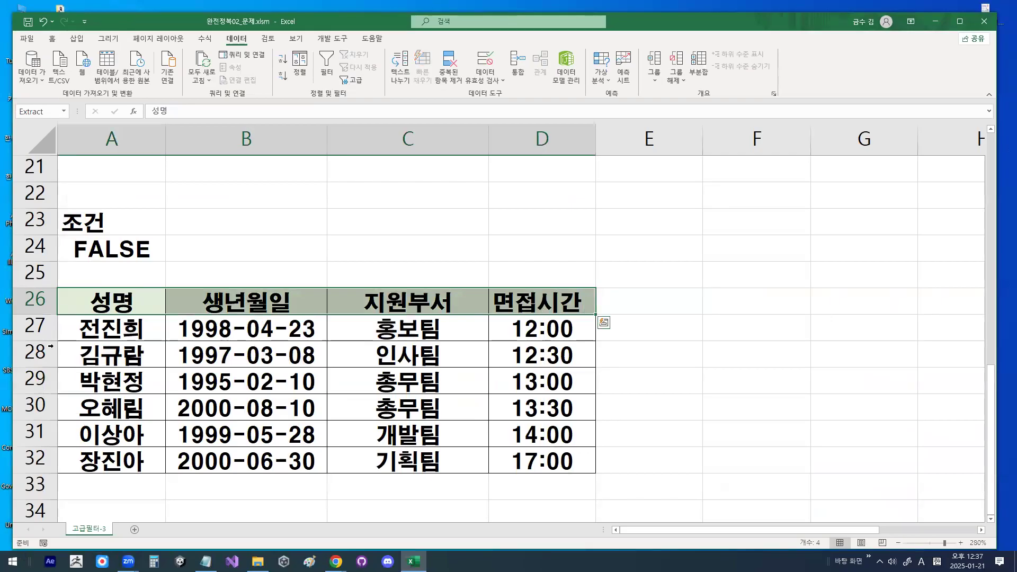
Delete rows 27 to 32 holding the extracted records below the headings in row 26
{"action": "left_click", "coordinate": [48, 328]}
{"action": "left_click_drag", "start_coordinate": [47, 328], "coordinate": [42, 457]}
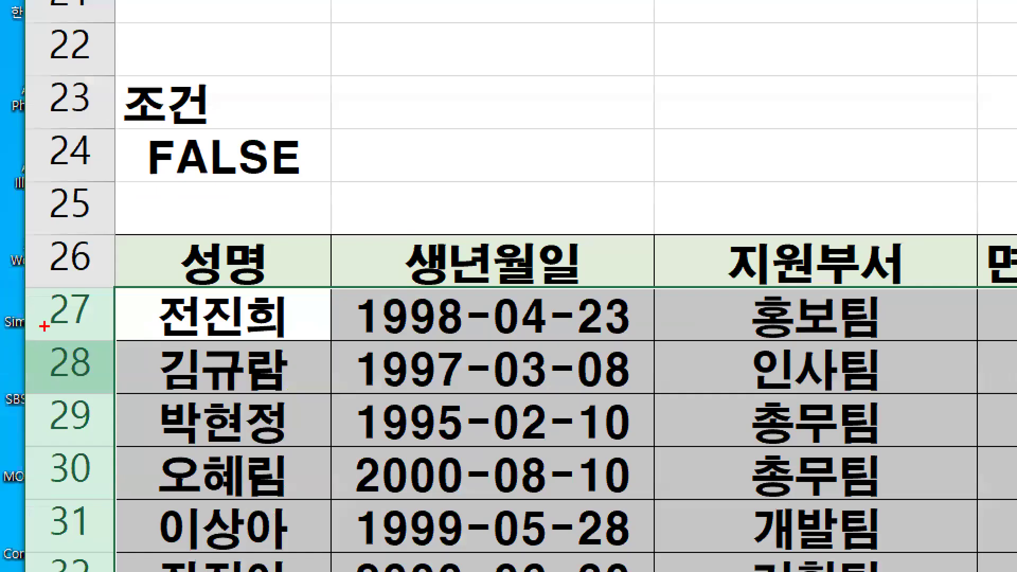
{"action": "left_click_drag", "start_coordinate": [29, 324], "coordinate": [29, 403]}
{"action": "mouse_move", "coordinate": [59, 473]}
{"action": "left_mouse_down"}
{"action": "mouse_move", "coordinate": [59, 510]}
{"action": "mouse_move", "coordinate": [89, 456]}
{"action": "left_mouse_up"}
{"action": "key", "text": "Escape"}
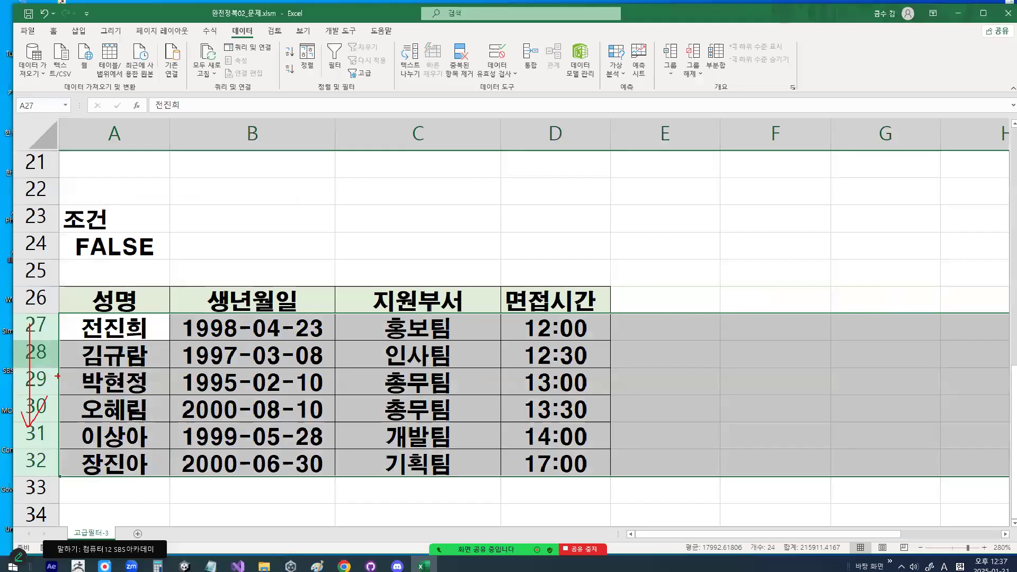
{"action": "right_click", "coordinate": [31, 351]}
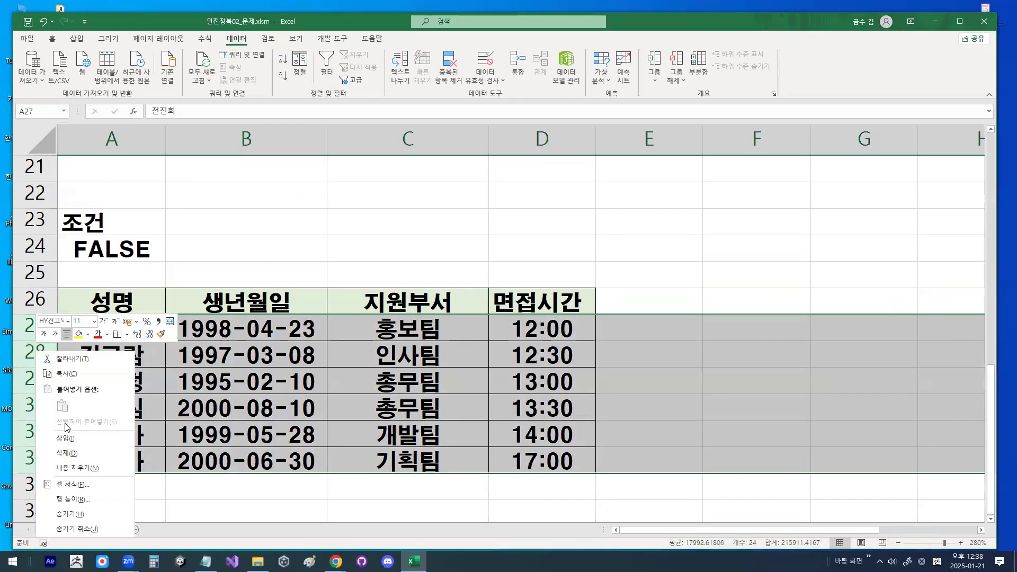
{"action": "left_click", "coordinate": [71, 459]}
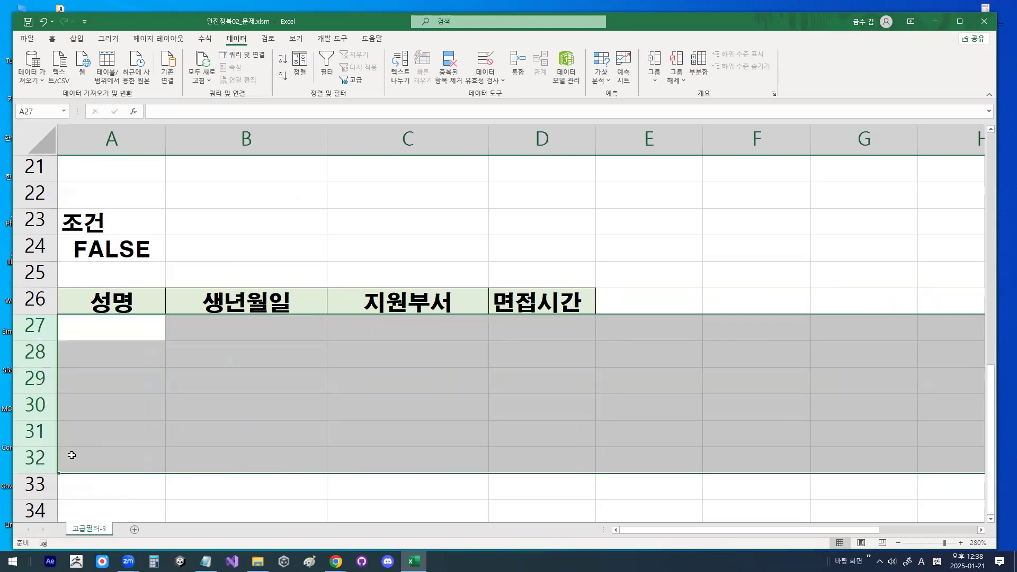
Open the criteria formula in A24 to review its AND, YEAR and interview-time conditions, and close it without editing
{"action": "left_click", "coordinate": [291, 408]}
{"action": "left_click", "coordinate": [112, 253]}
{"action": "double_click", "coordinate": [113, 253]}
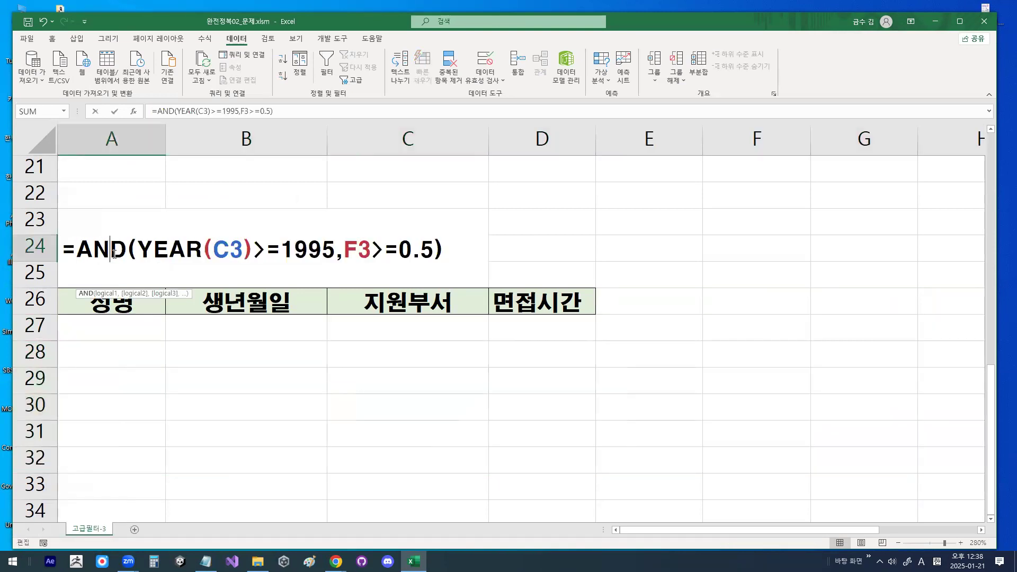
{"action": "left_click_drag", "start_coordinate": [66, 279], "coordinate": [926, 272]}
{"action": "mouse_move", "coordinate": [644, 227]}
{"action": "left_mouse_down"}
{"action": "mouse_move", "coordinate": [636, 159]}
{"action": "mouse_move", "coordinate": [662, 245]}
{"action": "left_mouse_up"}
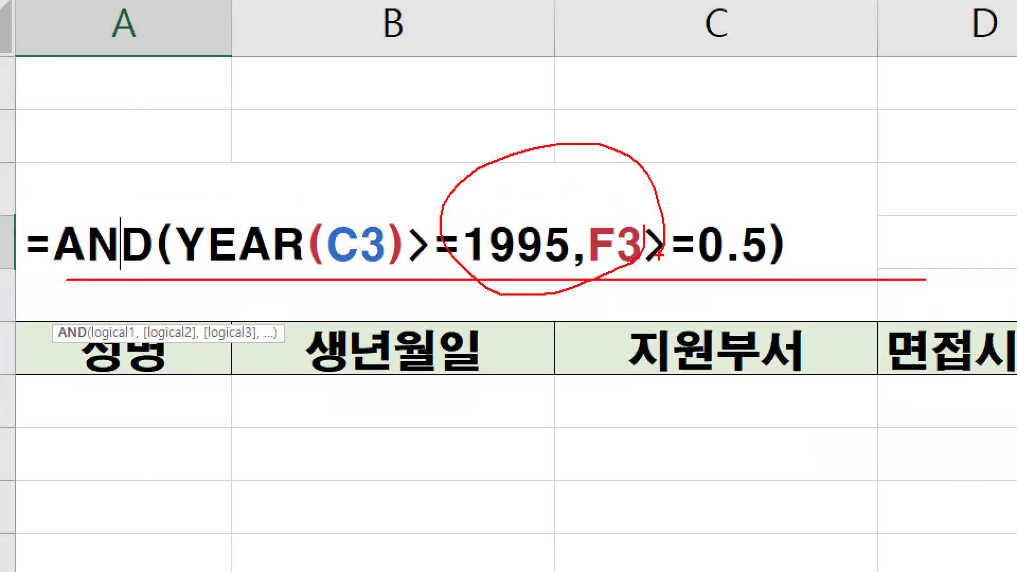
{"action": "key", "text": "Escape"}
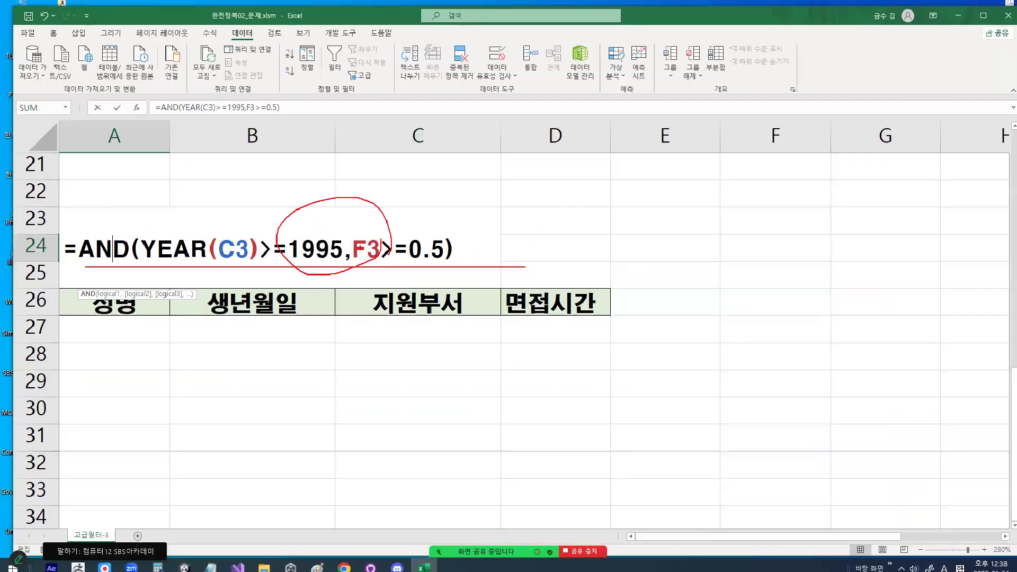
{"action": "key", "text": "Return"}
Select a 생년월일 cell within the source table and reopen the Advanced Filter (고급 필터) dialog
{"action": "left_click_drag", "start_coordinate": [106, 302], "coordinate": [408, 303]}
{"action": "scroll", "coordinate": [321, 333], "scroll_direction": "up", "scroll_amount": 5}
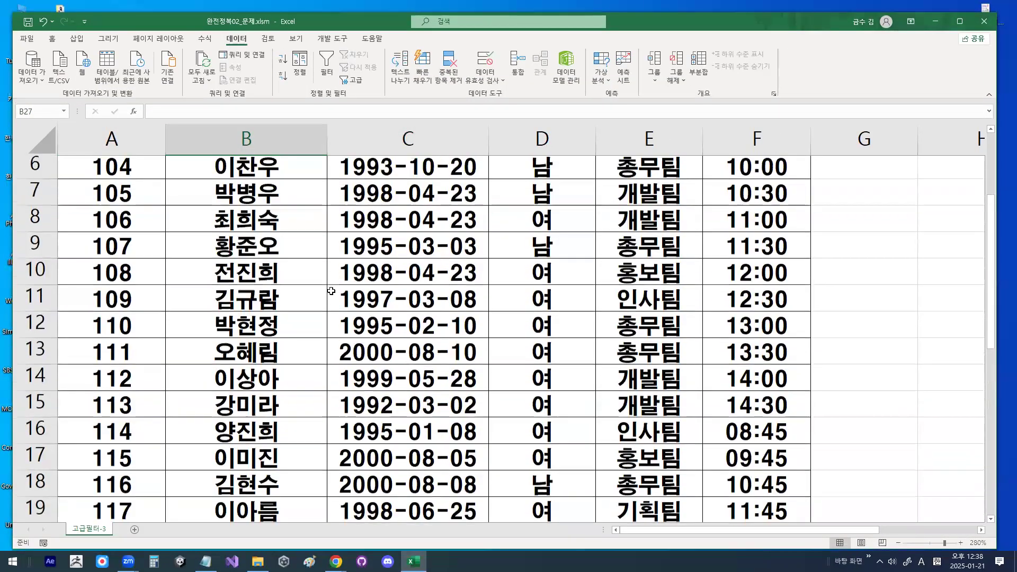
{"action": "left_click", "coordinate": [330, 292]}
{"action": "key", "text": "ctrl+1"}
{"action": "mouse_move", "coordinate": [374, 237]}
{"action": "left_mouse_down"}
{"action": "mouse_move", "coordinate": [391, 295]}
{"action": "mouse_move", "coordinate": [430, 209]}
{"action": "left_mouse_up"}
{"action": "key", "text": "Escape"}
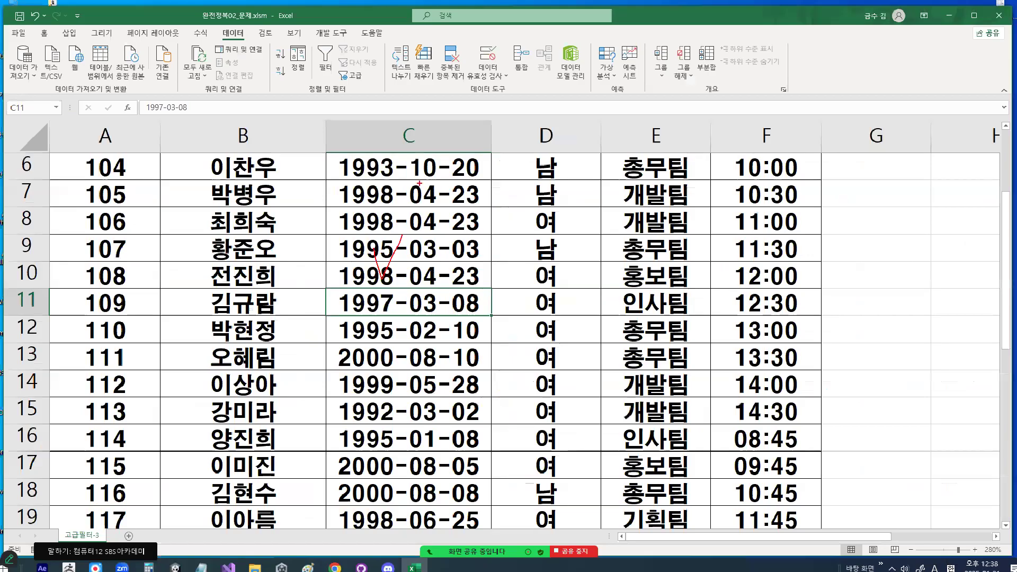
{"action": "key", "text": "ctrl+1"}
{"action": "mouse_move", "coordinate": [374, 80]}
{"action": "left_mouse_down"}
{"action": "mouse_move", "coordinate": [342, 96]}
{"action": "mouse_move", "coordinate": [364, 76]}
{"action": "left_mouse_up"}
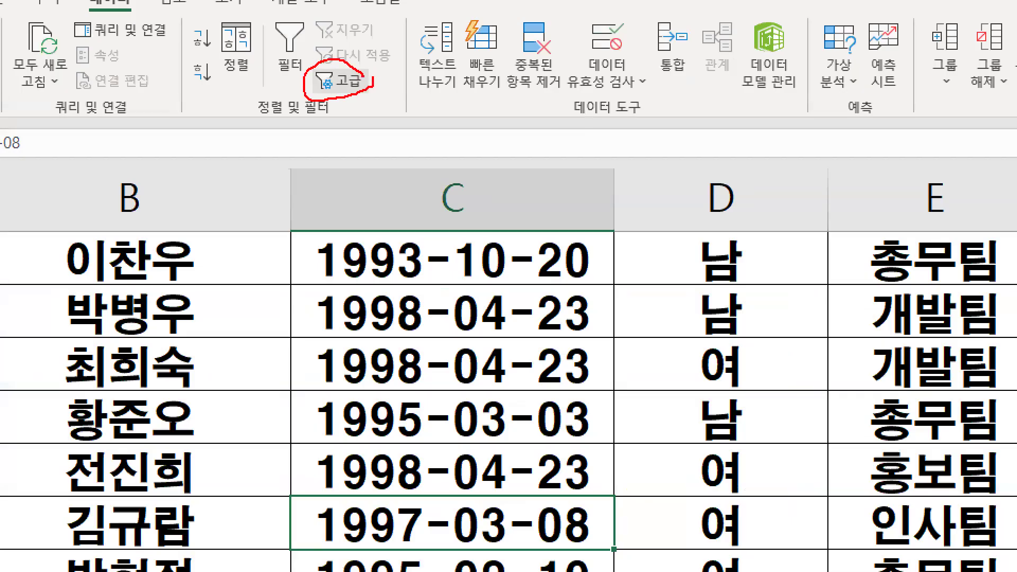
{"action": "key", "text": "Escape"}
{"action": "left_click", "coordinate": [359, 84]}
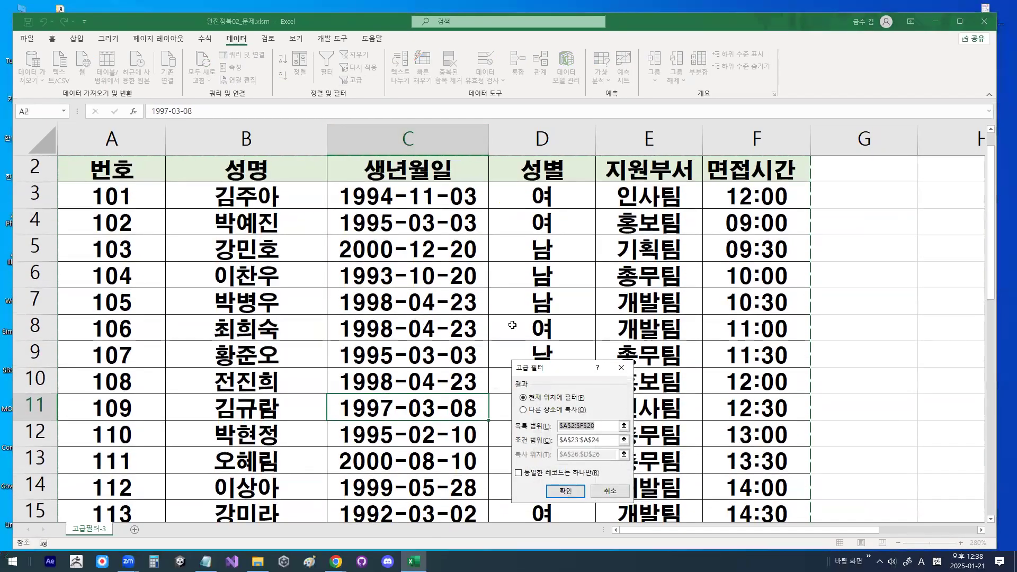
Choose 다른 장소에 복사 as the result option and check the list, criteria and copy-to ranges
{"action": "left_click_drag", "start_coordinate": [558, 374], "coordinate": [459, 310]}
{"action": "left_click", "coordinate": [421, 273]}
{"action": "left_click_drag", "start_coordinate": [468, 237], "coordinate": [330, 119]}
{"action": "key", "text": "ctrl+1"}
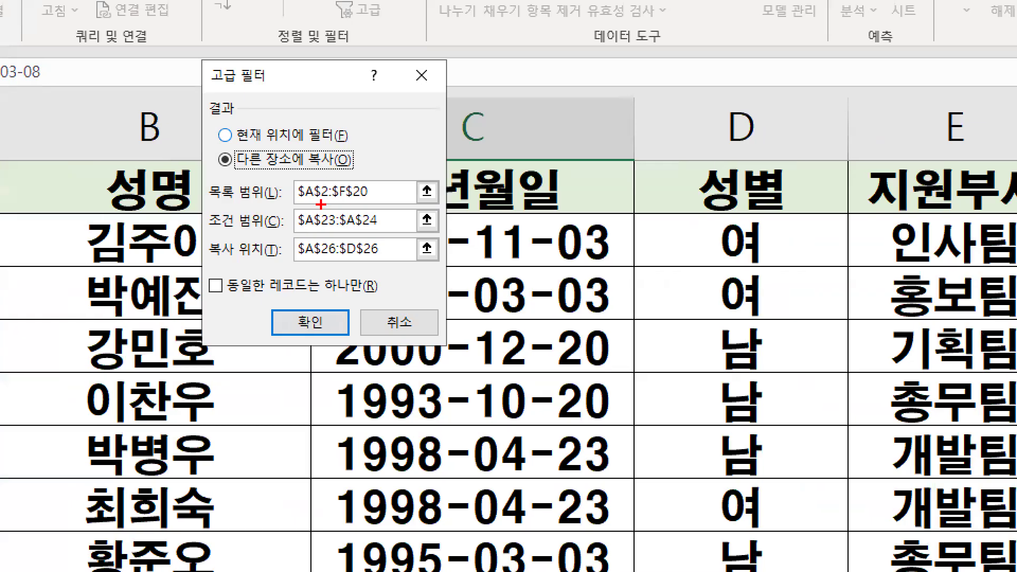
{"action": "left_click_drag", "start_coordinate": [320, 177], "coordinate": [354, 176]}
{"action": "left_click_drag", "start_coordinate": [300, 233], "coordinate": [358, 233]}
{"action": "left_click_drag", "start_coordinate": [306, 261], "coordinate": [367, 259]}
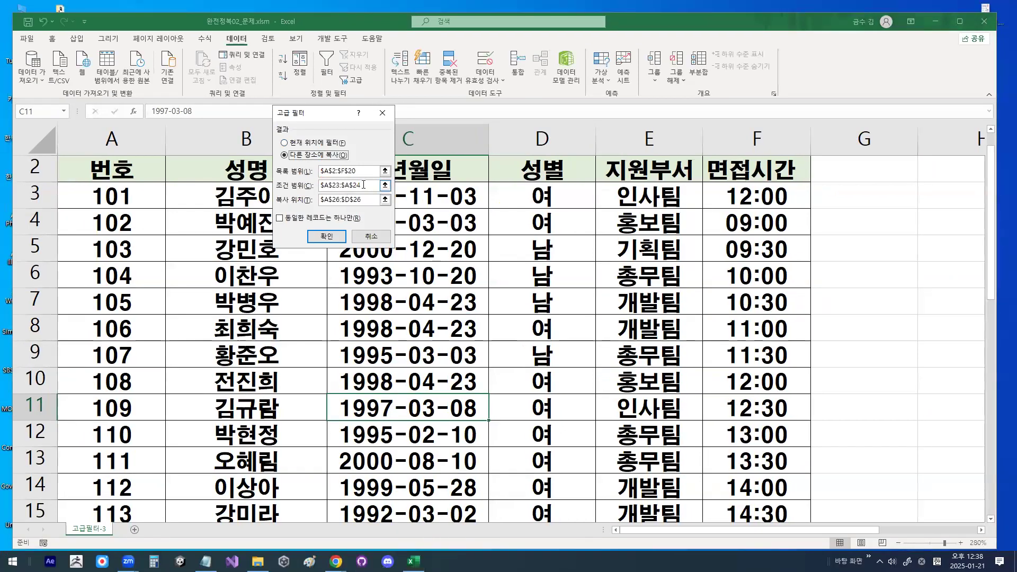
Reselect A23:A24 as the criteria range, keep A26:D26 as the copy-to range, and run the advanced filter
{"action": "left_click_drag", "start_coordinate": [369, 186], "coordinate": [318, 183]}
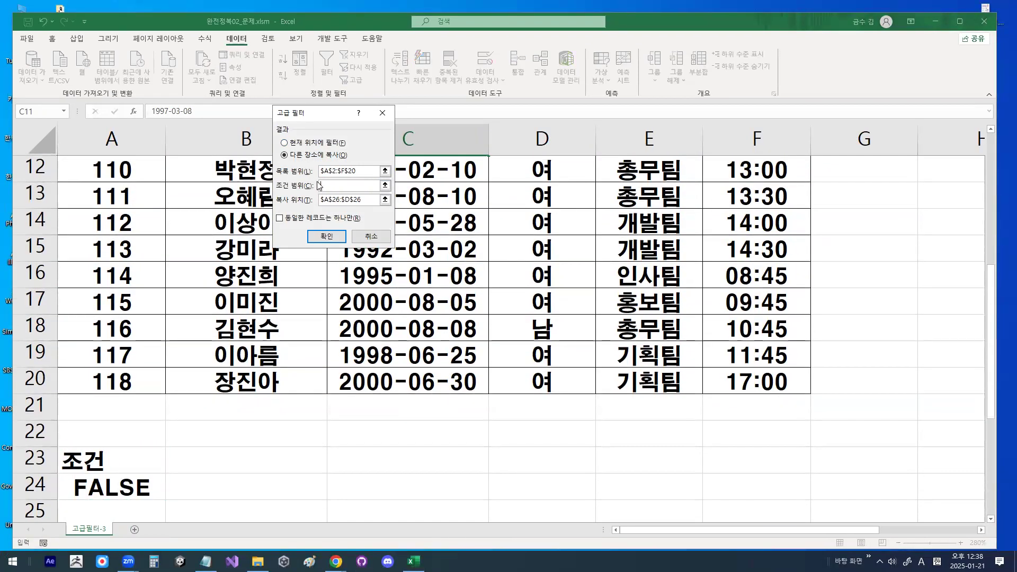
{"action": "left_click_drag", "start_coordinate": [146, 497], "coordinate": [141, 465]}
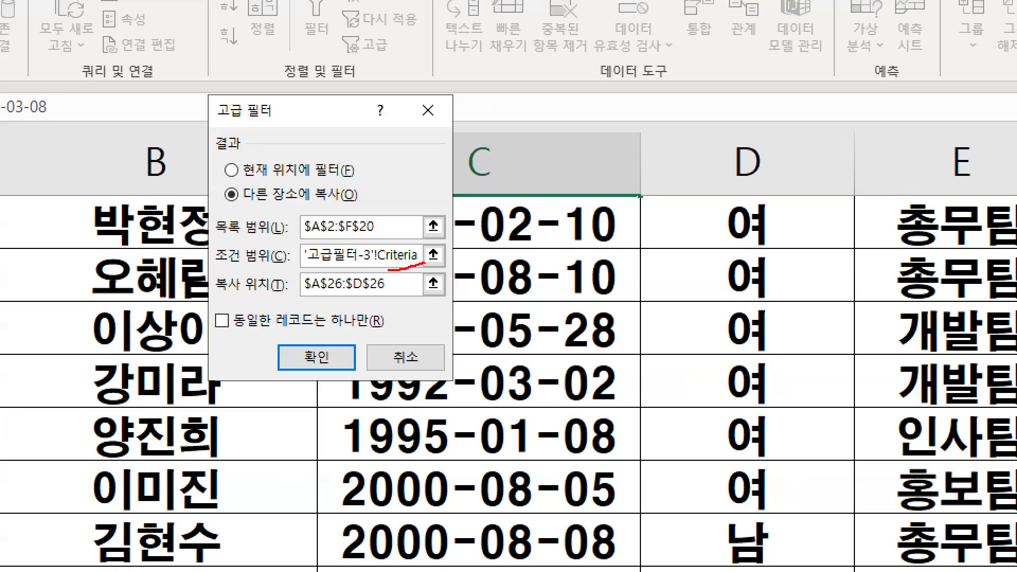
{"action": "mouse_move", "coordinate": [369, 241]}
{"action": "left_mouse_down"}
{"action": "mouse_move", "coordinate": [416, 253]}
{"action": "mouse_move", "coordinate": [434, 167]}
{"action": "left_mouse_up"}
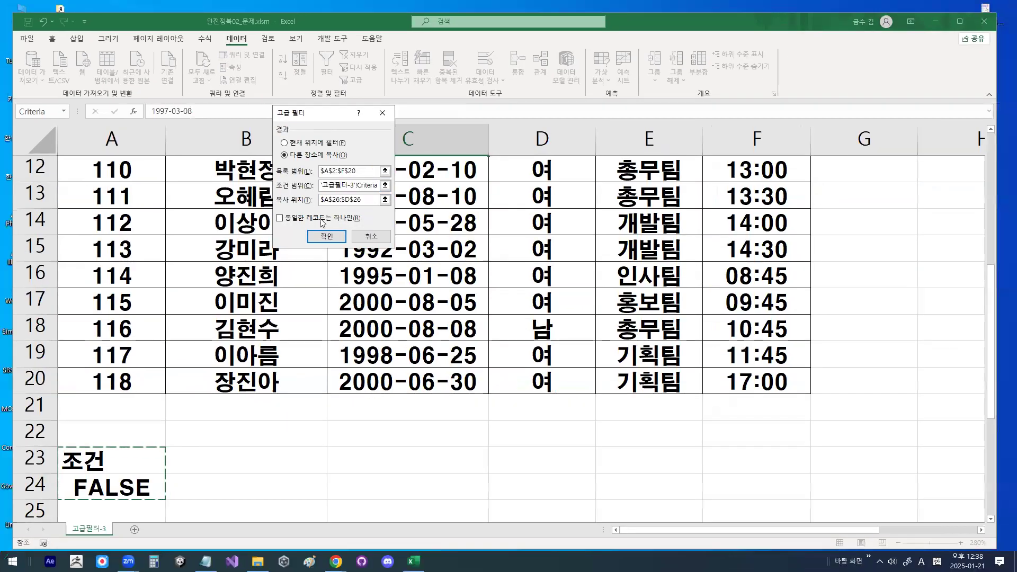
{"action": "mouse_move", "coordinate": [365, 199]}
{"action": "left_mouse_down"}
{"action": "mouse_move", "coordinate": [322, 207]}
{"action": "mouse_move", "coordinate": [352, 189]}
{"action": "mouse_move", "coordinate": [367, 197]}
{"action": "left_mouse_up"}
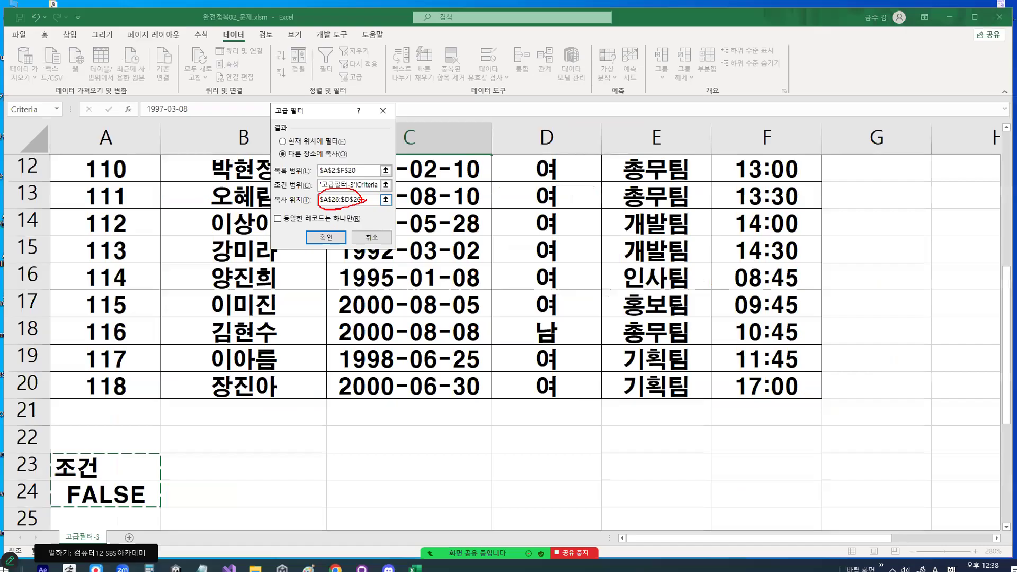
{"action": "left_click", "coordinate": [296, 272]}
{"action": "scroll", "coordinate": [323, 243], "scroll_direction": "down", "scroll_amount": 4}
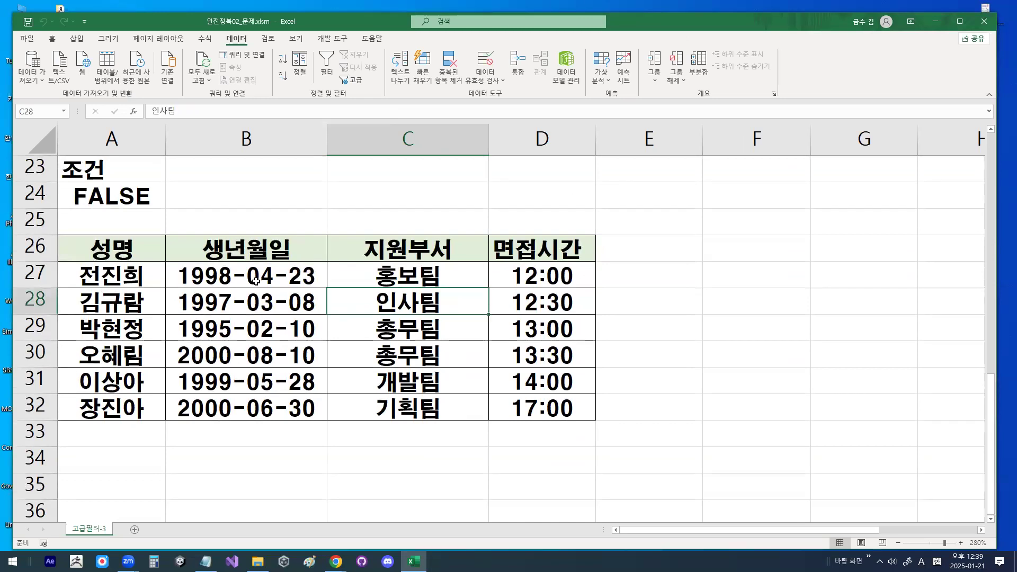
{"action": "left_click", "coordinate": [239, 274]}
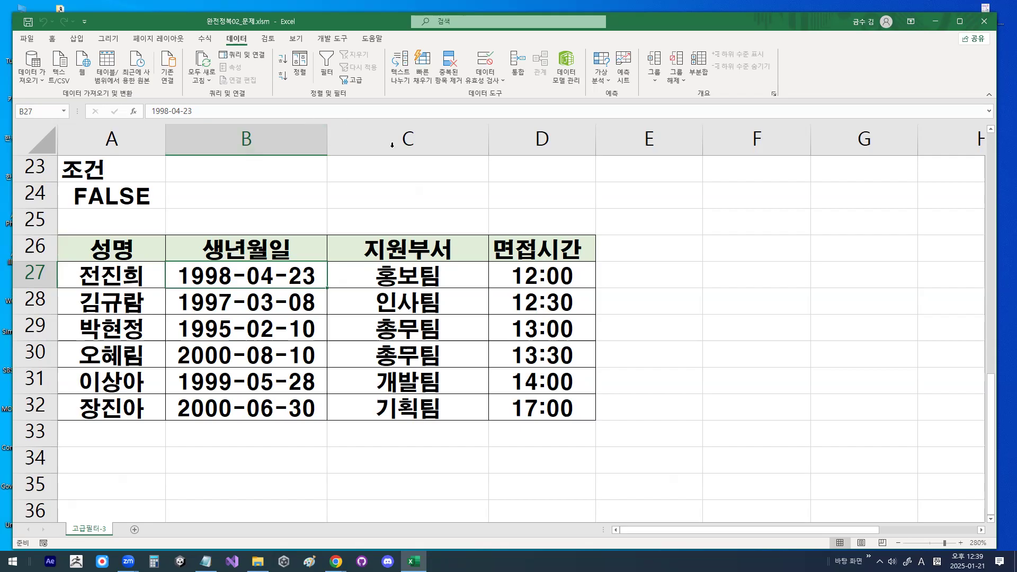
{"action": "left_click", "coordinate": [742, 246]}
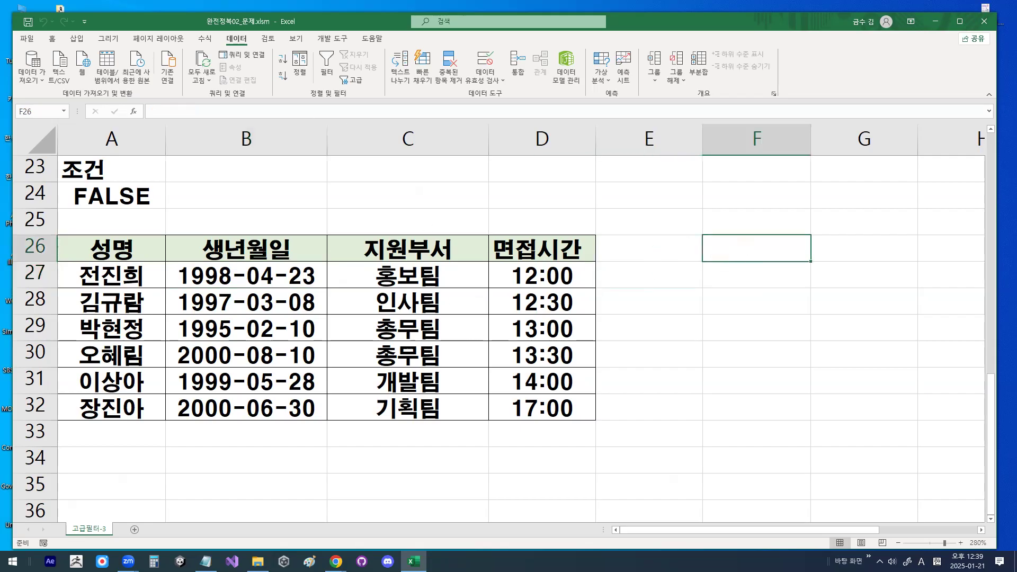